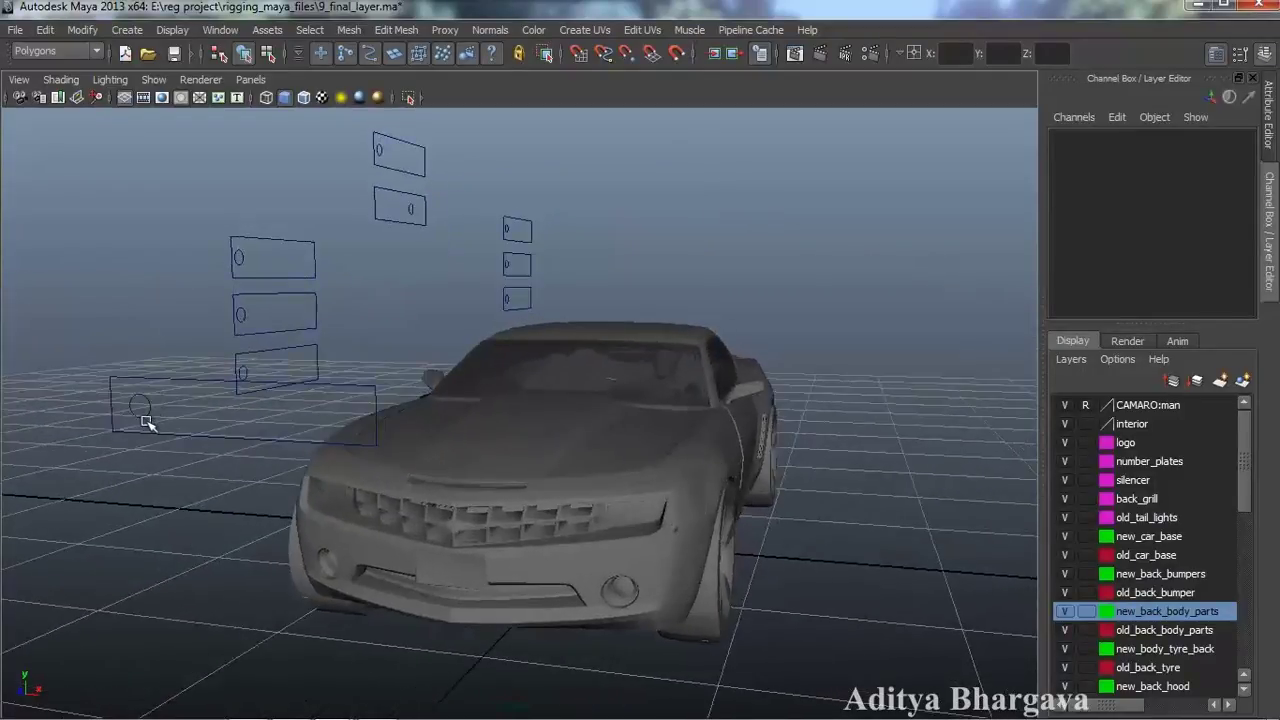
# Test moving the circle inside the slider in front of the car, undo the move, and inspect the other sliders
pyautogui.click(157, 421)
pyautogui.moveTo(196, 408); pyautogui.dragTo(317, 418)
pyautogui.hotkey('ctrl', 'z')
pyautogui.moveTo(624, 533)
pyautogui.keyDown('alt'); pyautogui.mouseDown()
pyautogui.moveTo(630, 542)
pyautogui.moveTo(623, 517)
pyautogui.moveTo(537, 523)
pyautogui.moveTo(594, 520)
pyautogui.moveTo(612, 537)
pyautogui.moveTo(634, 514)
pyautogui.moveTo(640, 526)
pyautogui.mouseUp(); pyautogui.keyUp('alt')
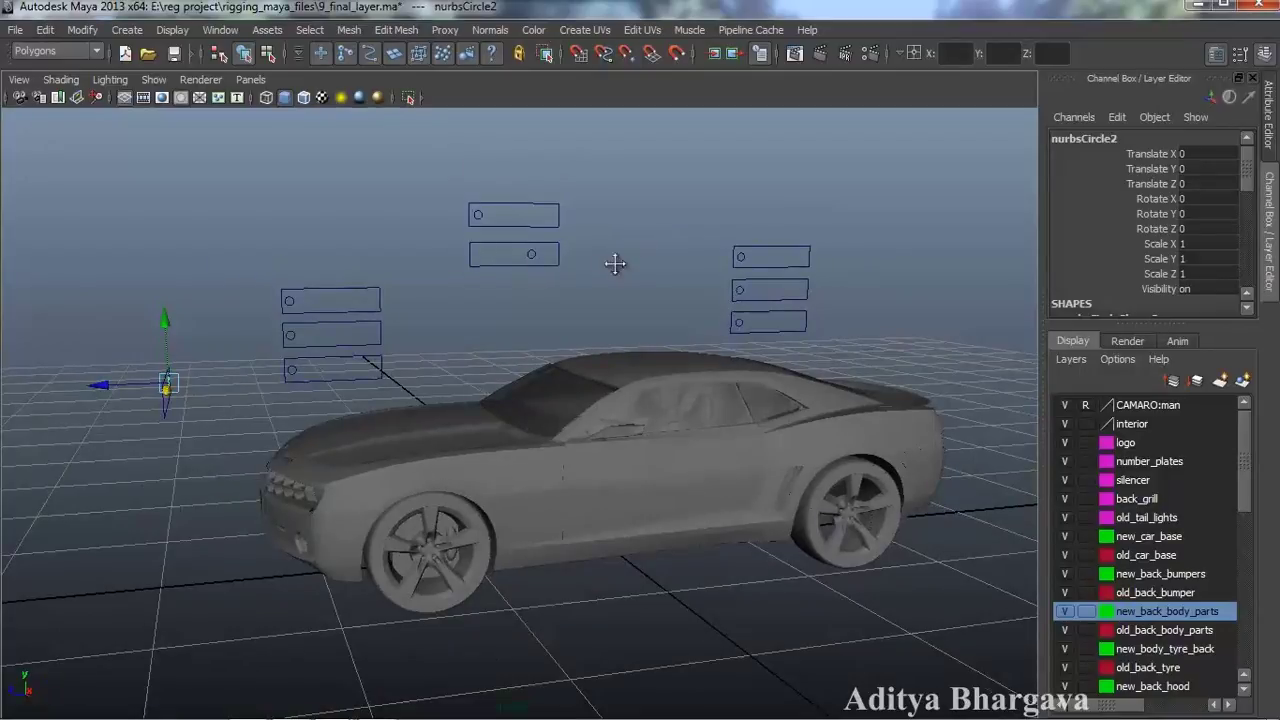
pyautogui.keyDown('alt'); pyautogui.moveTo(620, 240); pyautogui.dragTo(552, 250); pyautogui.keyUp('alt')
pyautogui.click(476, 231)
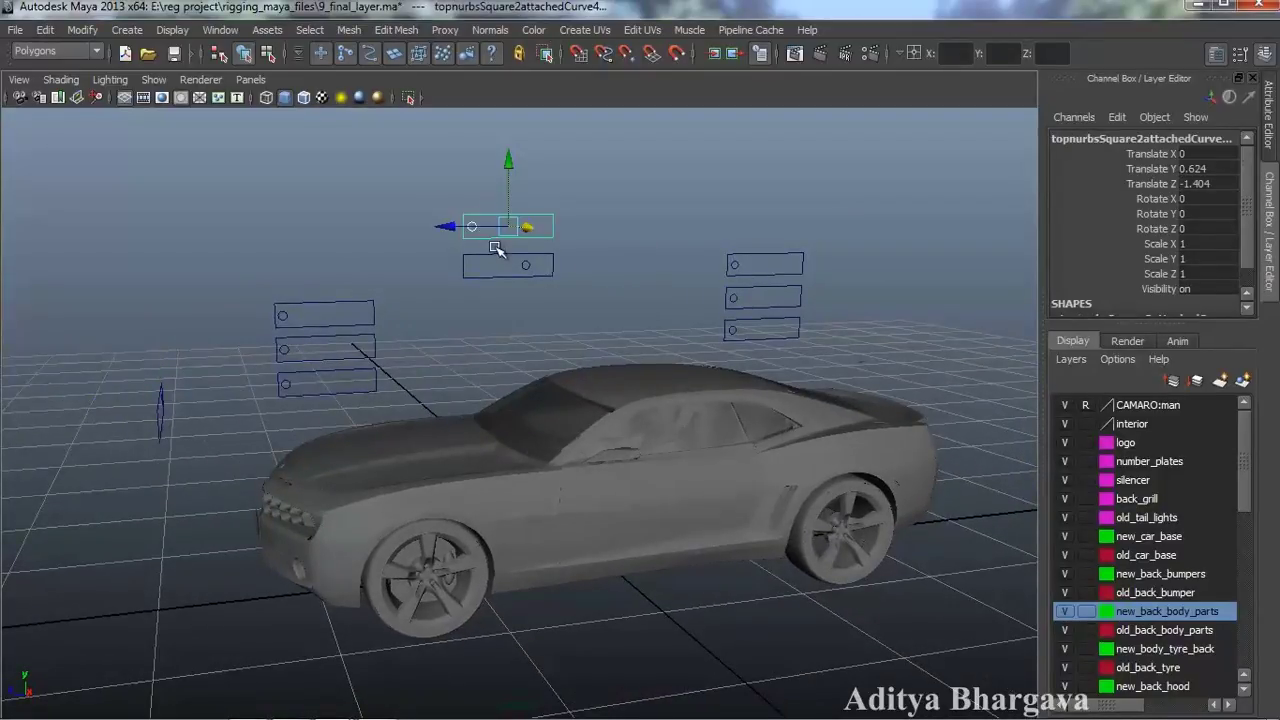
pyautogui.click(624, 230)
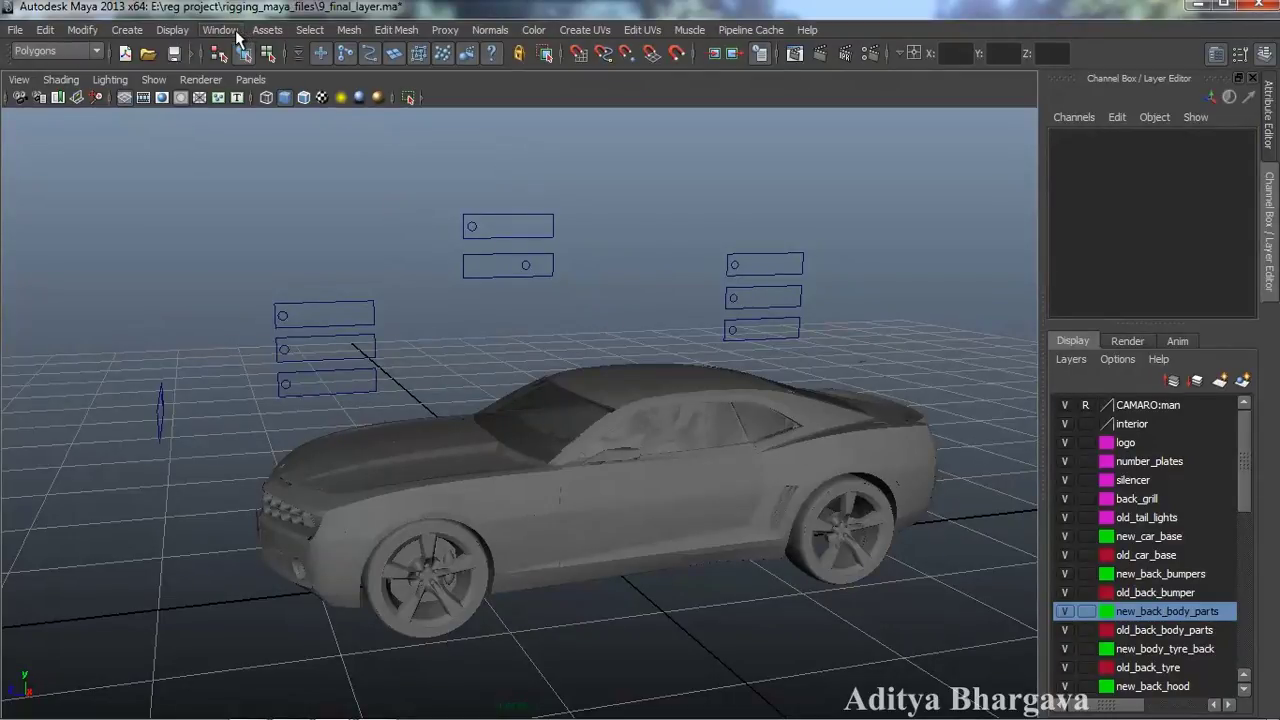
# In the side view, draw a NURBS square as a wide rectangle above the roof sliders, centred at about Y 2.85, Z 0
pyautogui.click(122, 31)
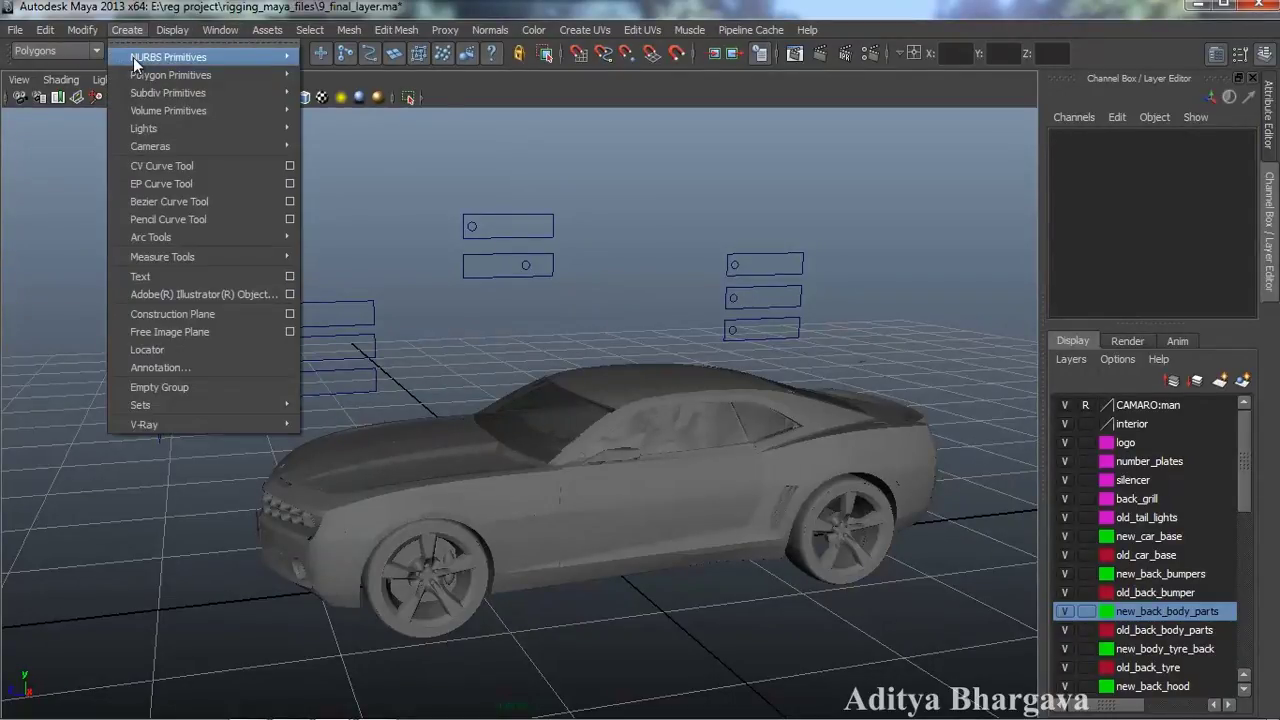
pyautogui.moveTo(133, 57)
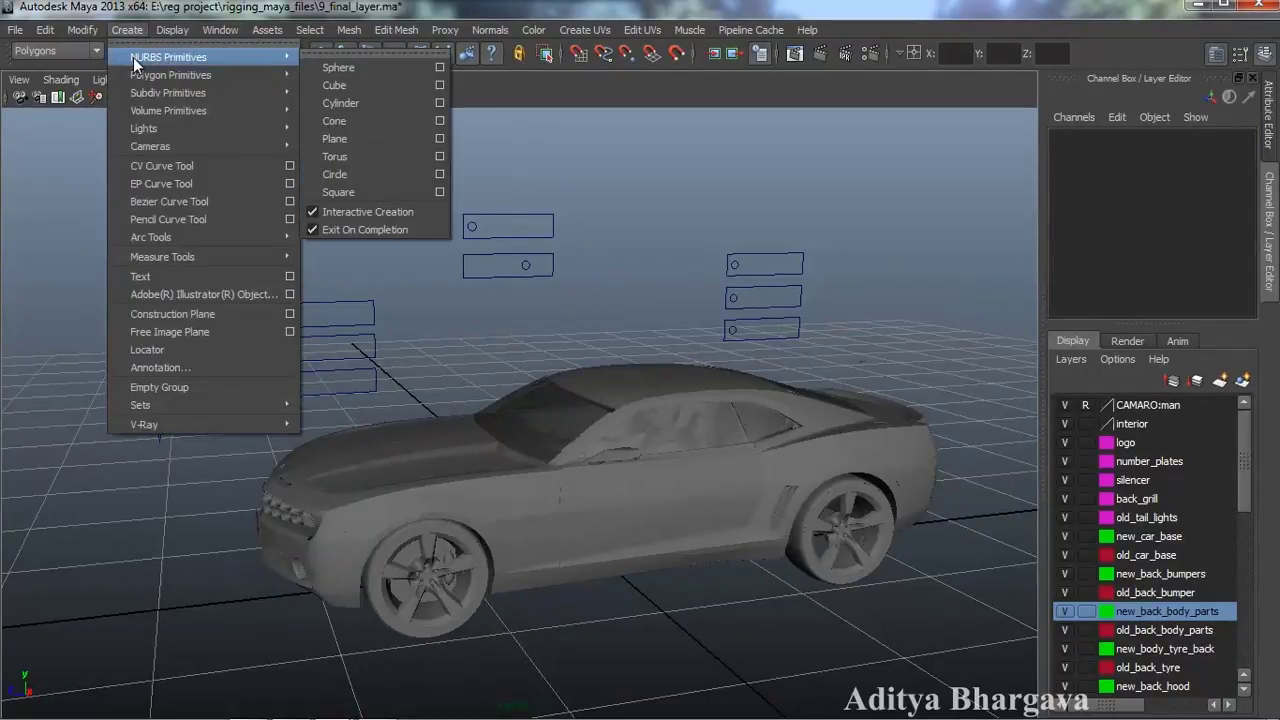
pyautogui.click(368, 189)
pyautogui.press('space')
pyautogui.moveTo(565, 359); pyautogui.dragTo(655, 363)
pyautogui.keyDown('alt'); pyautogui.moveTo(663, 403); pyautogui.dragTo(518, 377, button='right'); pyautogui.keyUp('alt')
pyautogui.keyDown('alt'); pyautogui.moveTo(523, 374); pyautogui.dragTo(562, 418, button='middle'); pyautogui.keyUp('alt')
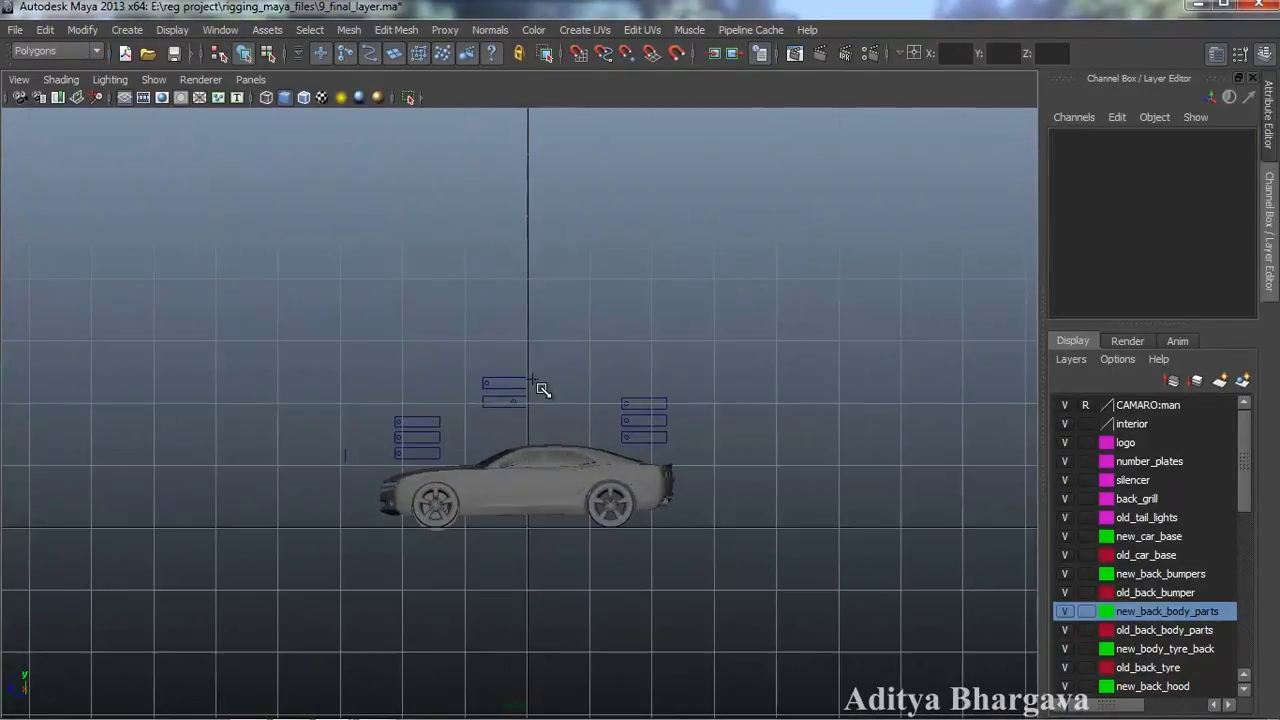
pyautogui.scroll(6, 540, 386)
pyautogui.scroll(1, 533, 380)
pyautogui.press('4')
pyautogui.moveTo(413, 262); pyautogui.dragTo(660, 300)
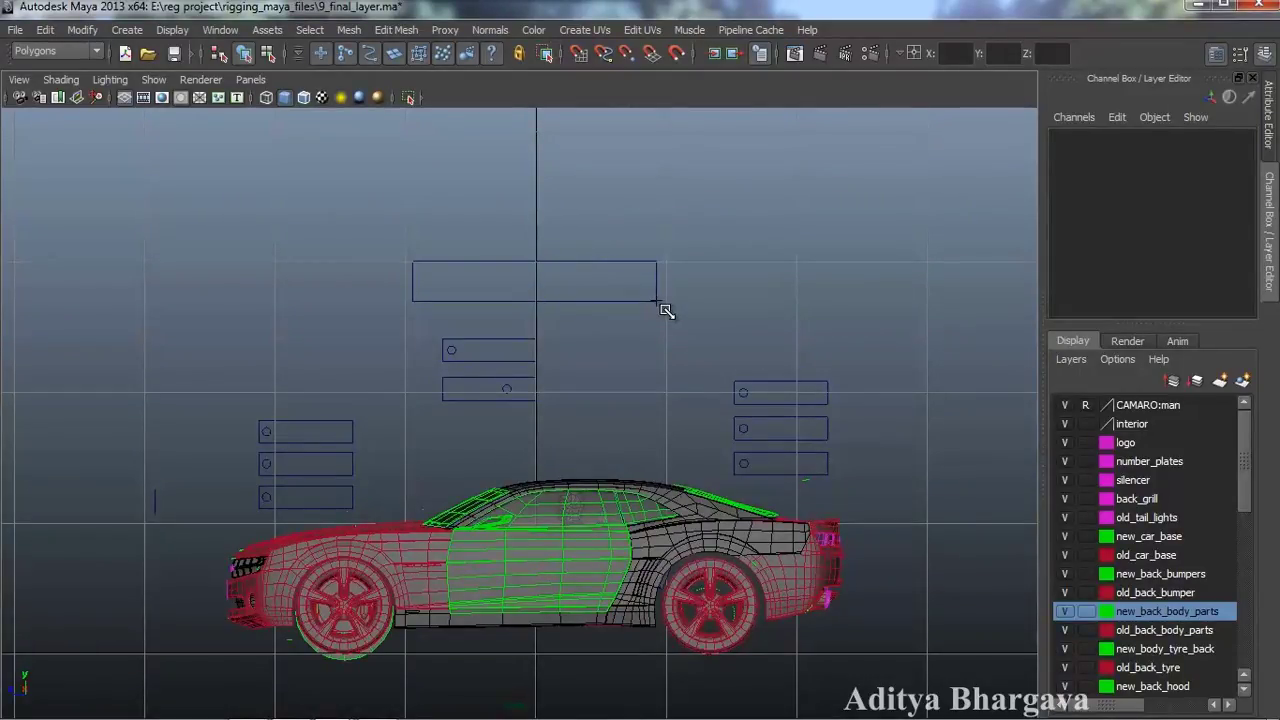
pyautogui.press('5')
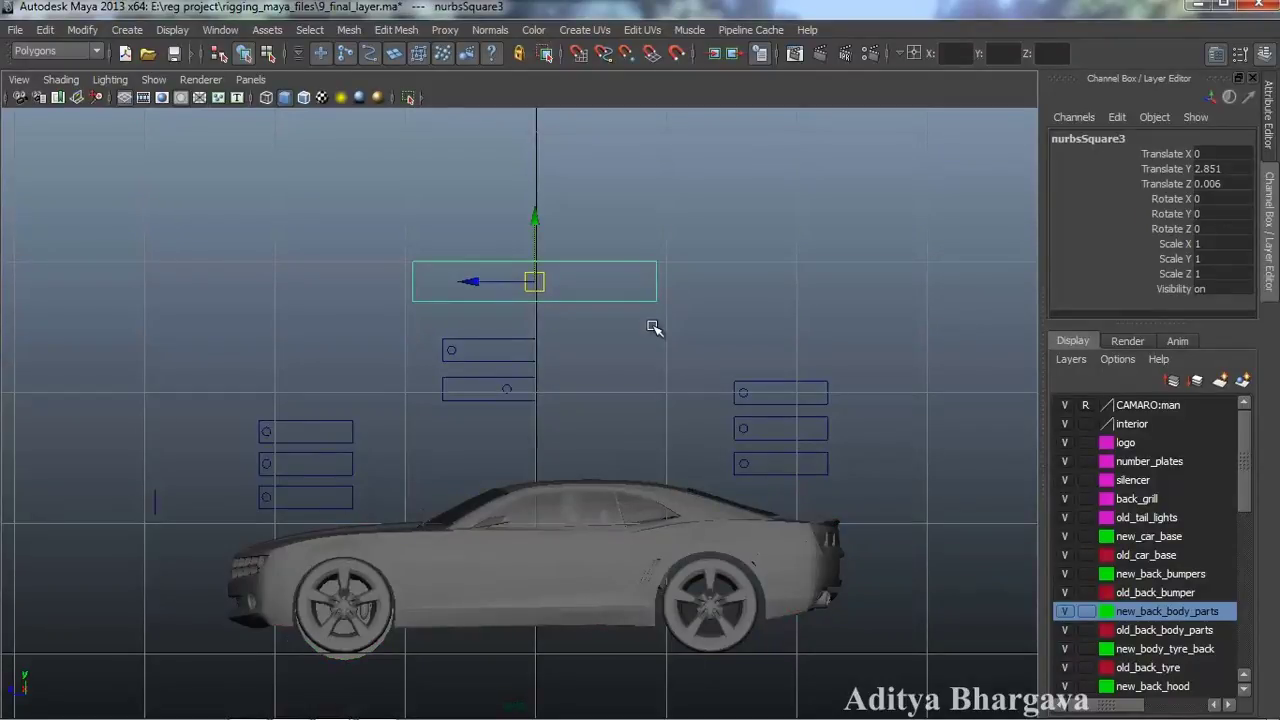
# Try moving the top edge of the new rectangle upward on its own, and undo the move
pyautogui.click(612, 263)
pyautogui.moveTo(536, 224); pyautogui.dragTo(534, 190)
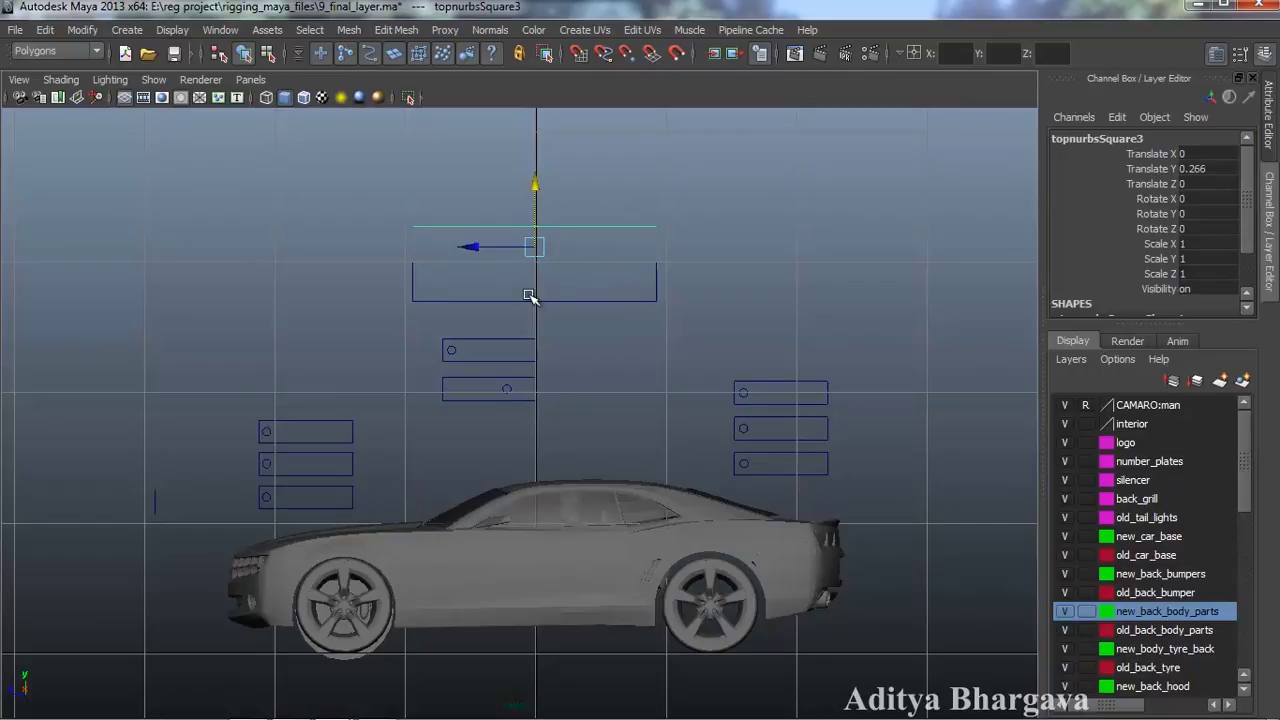
pyautogui.hotkey('ctrl', 'z')
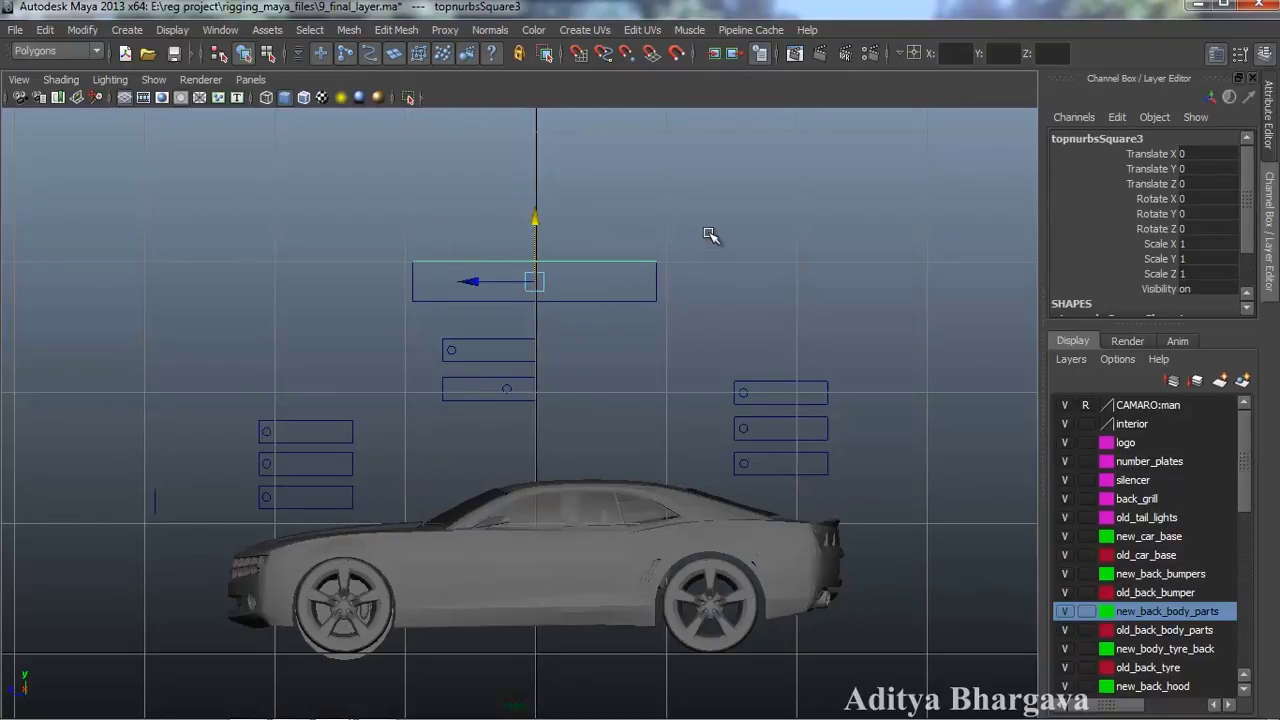
pyautogui.hotkey('ctrl', 'z')
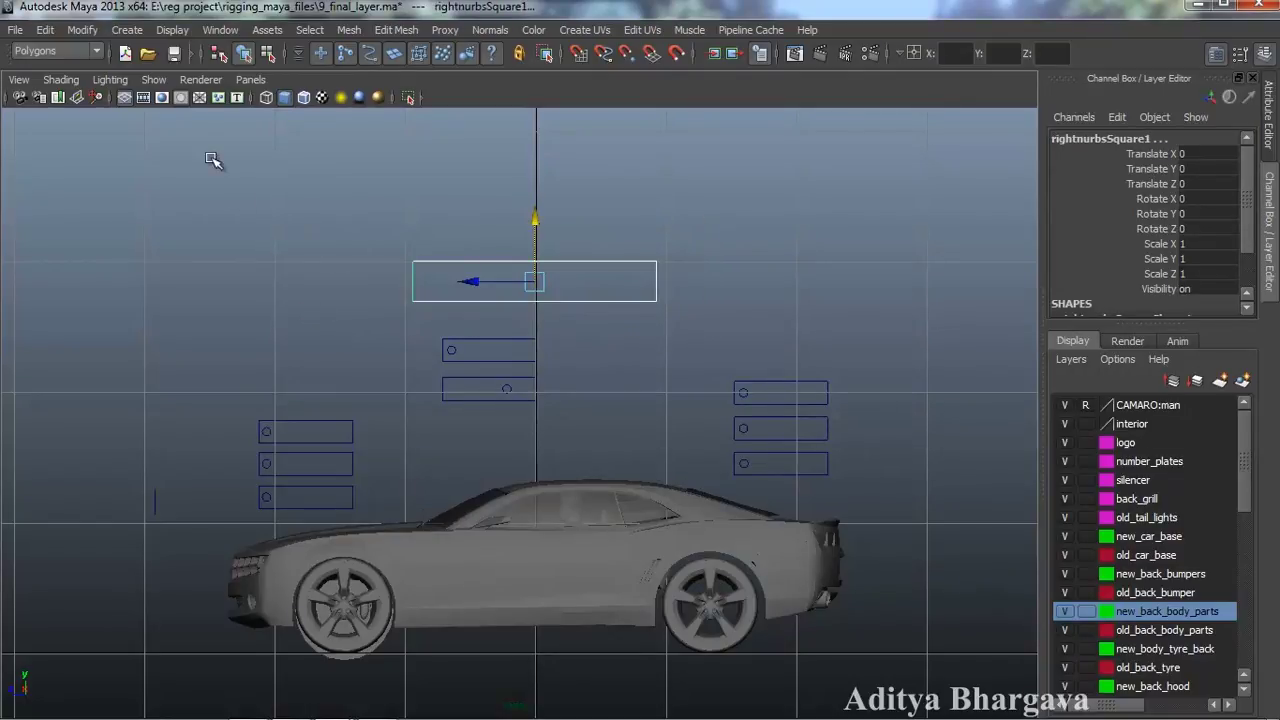
# Attach the new rectangle's edge curves using the Connect method, with multiple knots set to Keep and originals kept
pyautogui.click(50, 51)
pyautogui.click(58, 91)
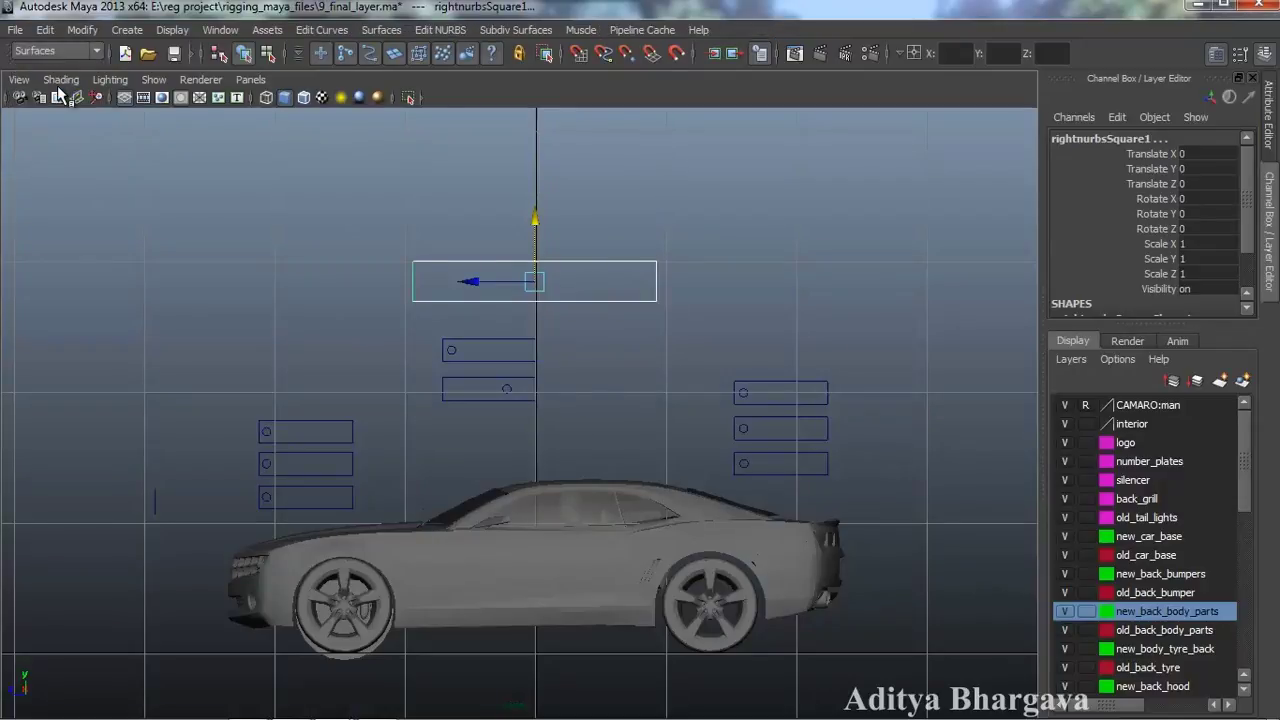
pyautogui.click(322, 30)
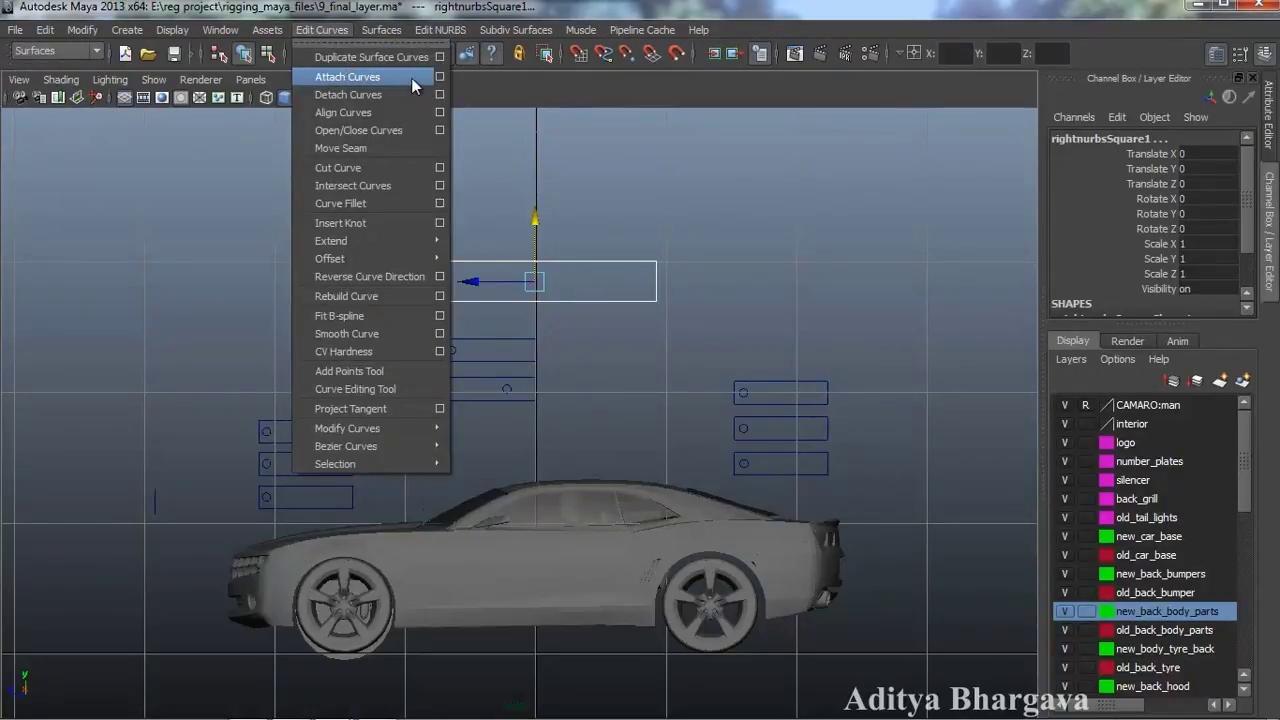
pyautogui.click(440, 77)
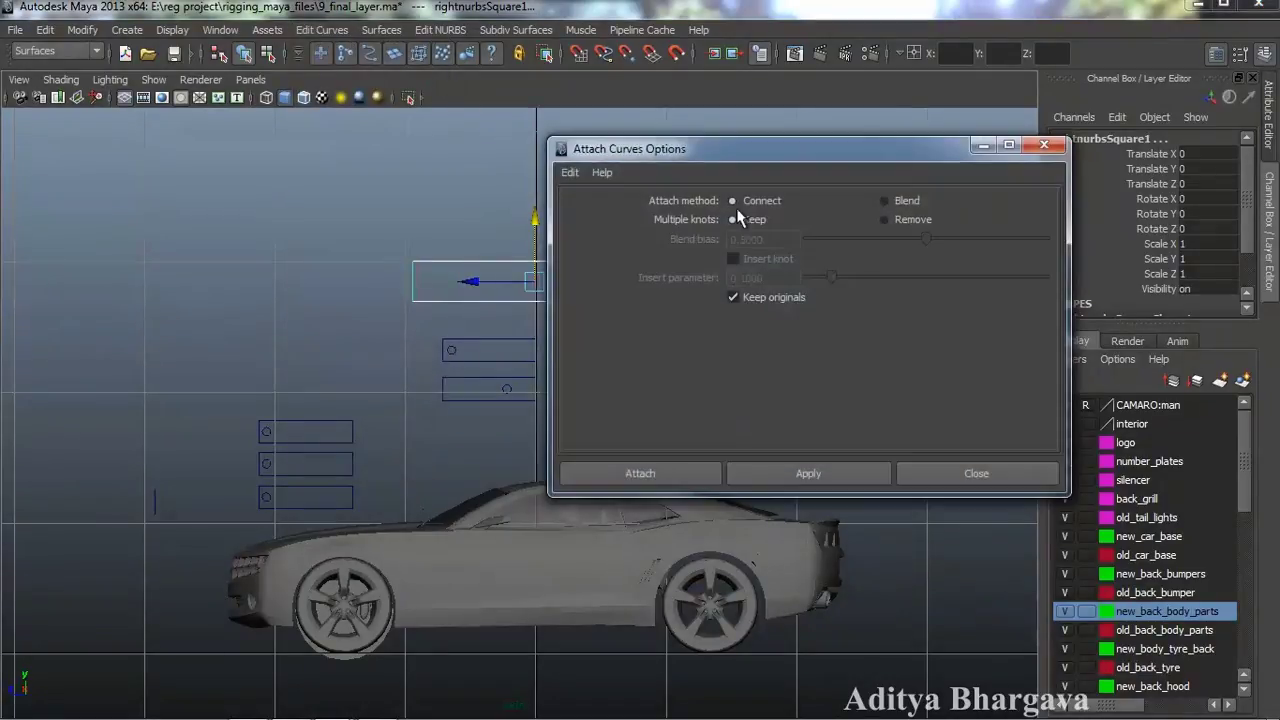
pyautogui.click(885, 201)
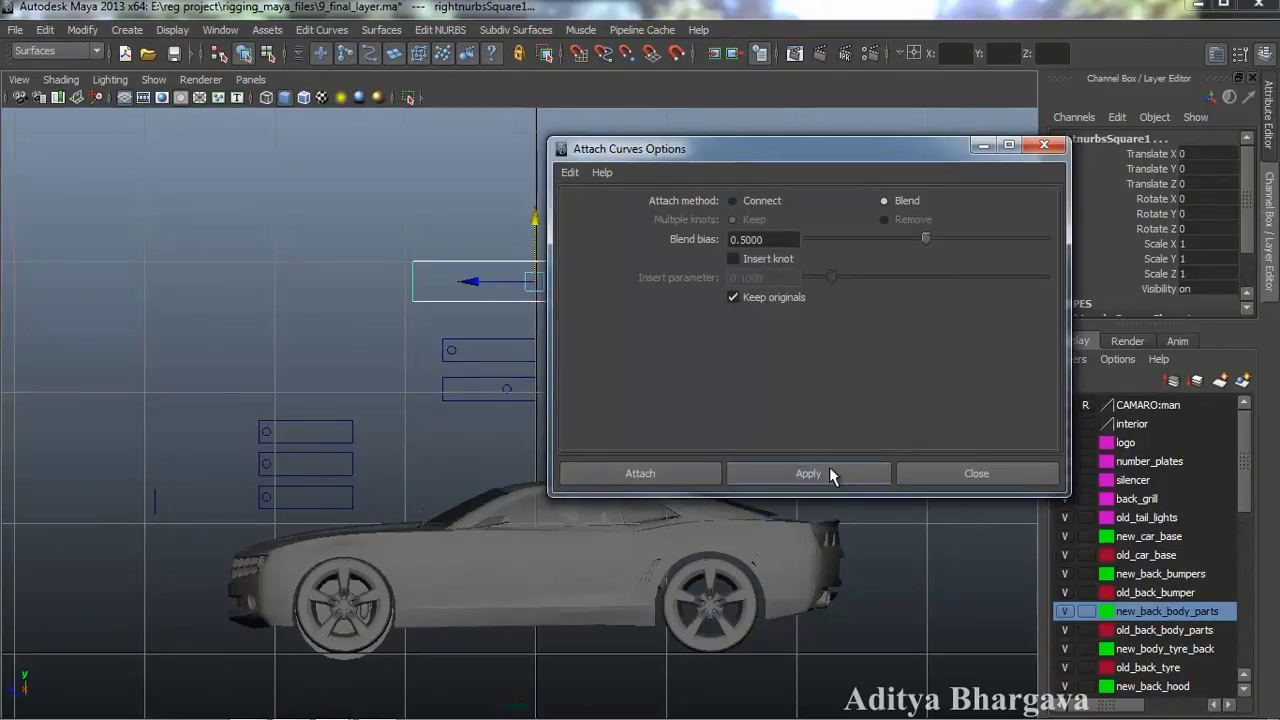
pyautogui.click(763, 202)
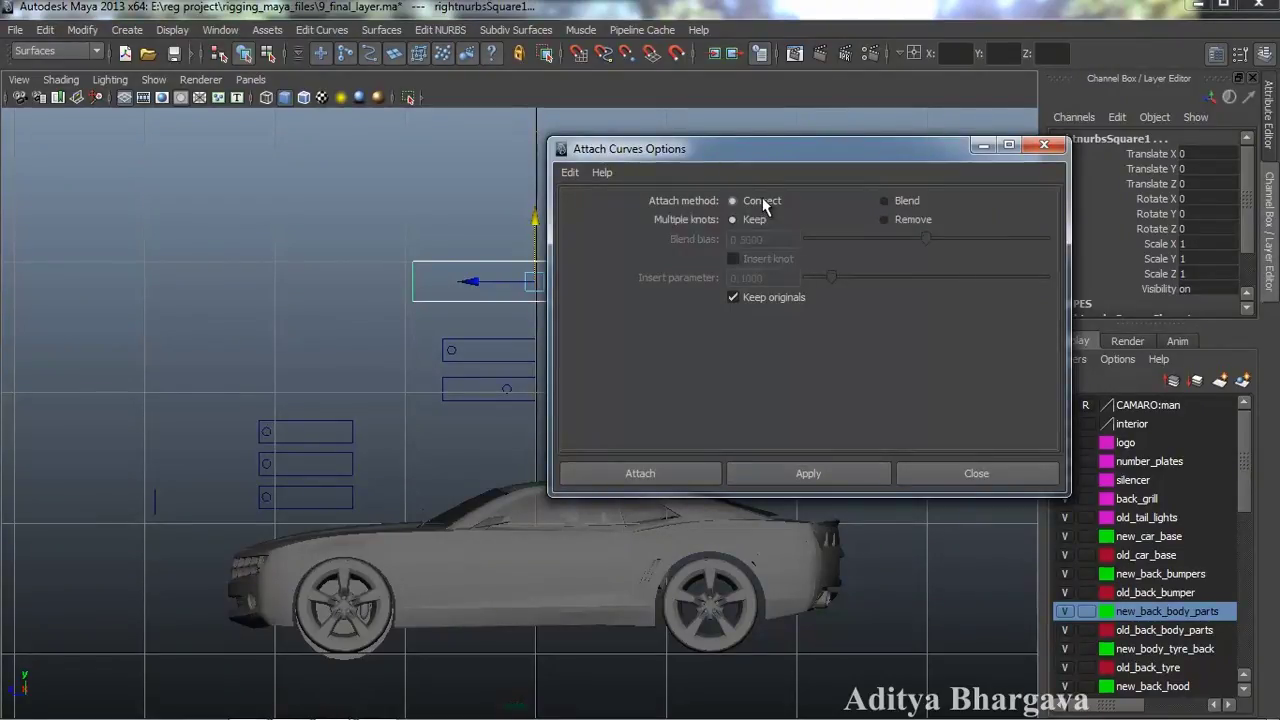
pyautogui.click(812, 473)
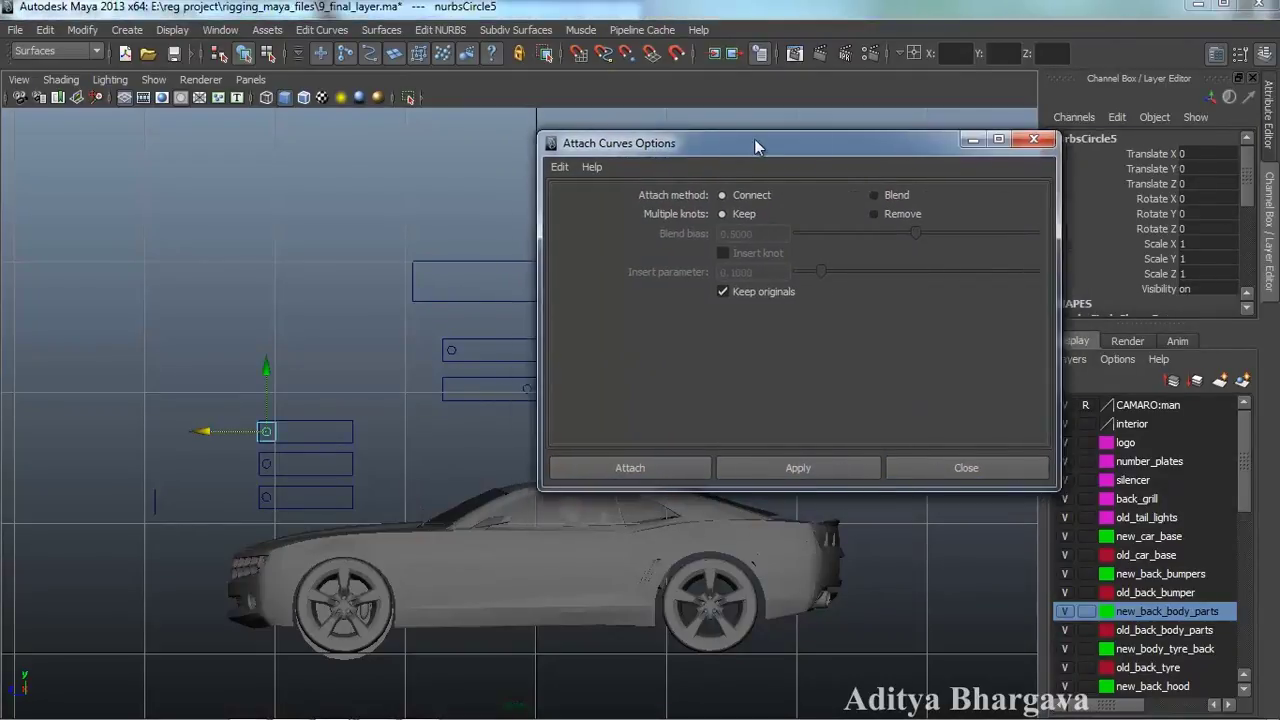
pyautogui.moveTo(731, 146); pyautogui.dragTo(971, 146)
pyautogui.click(620, 263)
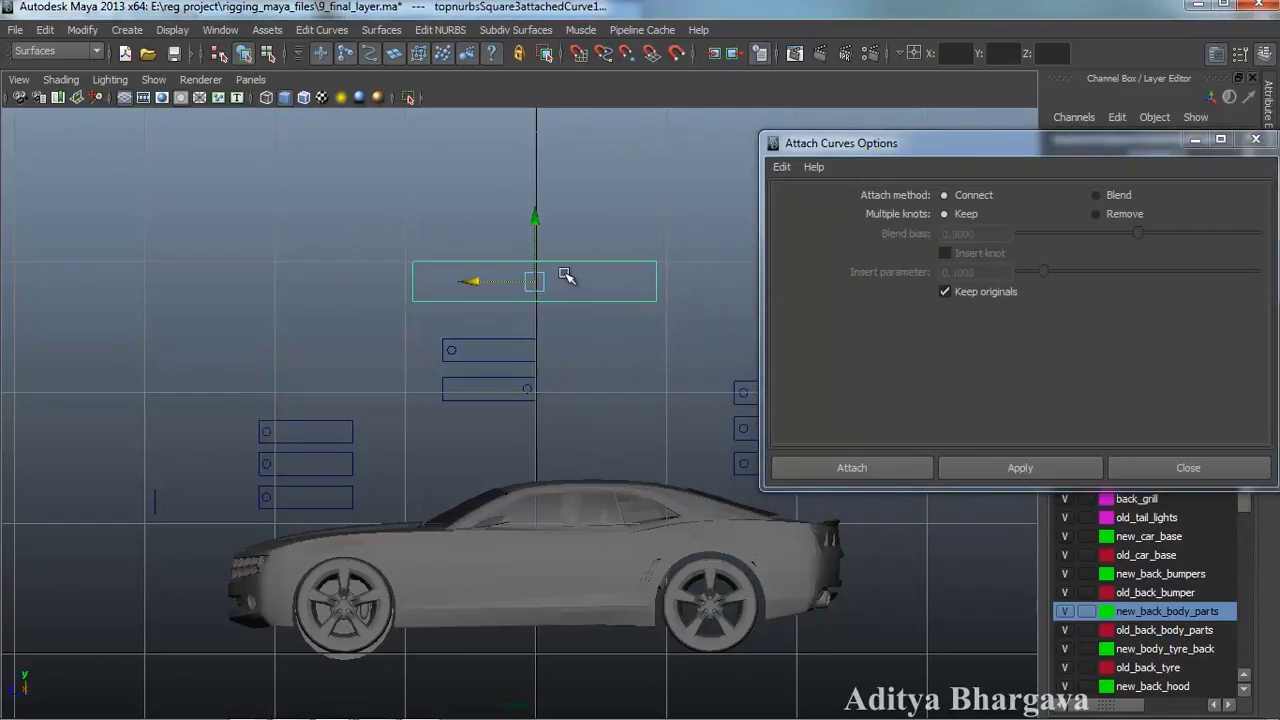
pyautogui.click(982, 470)
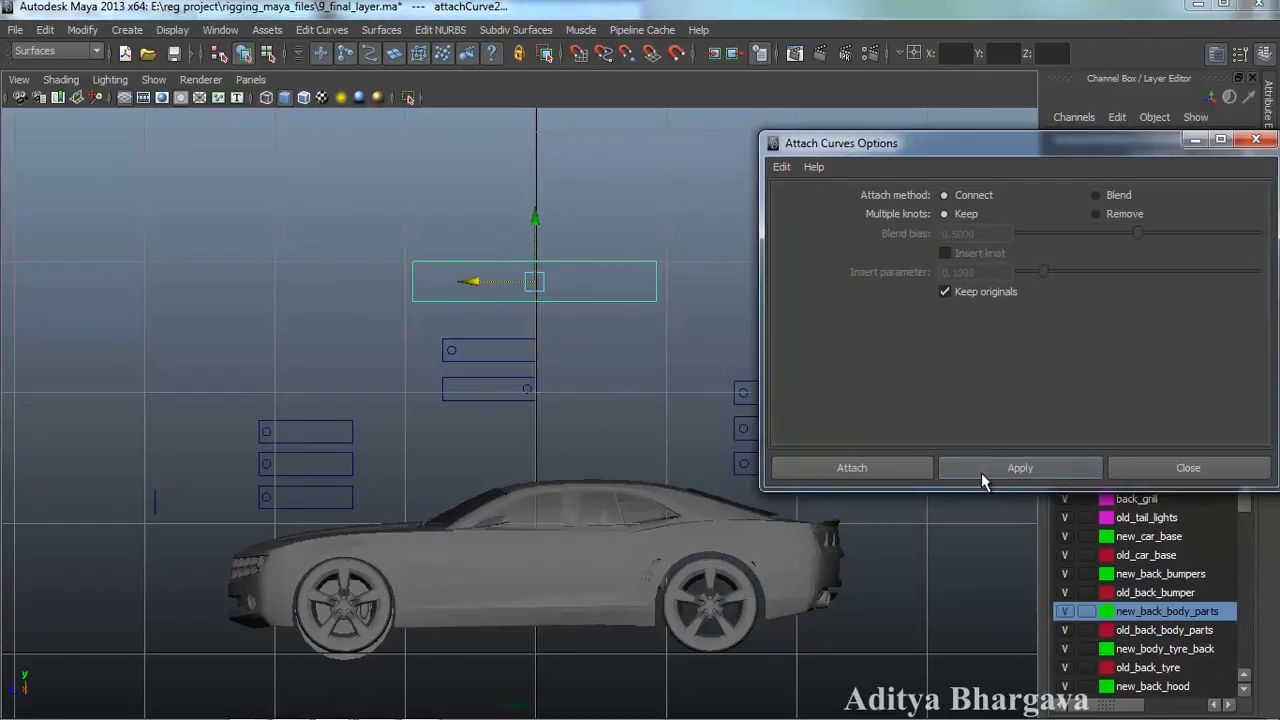
pyautogui.click(1186, 468)
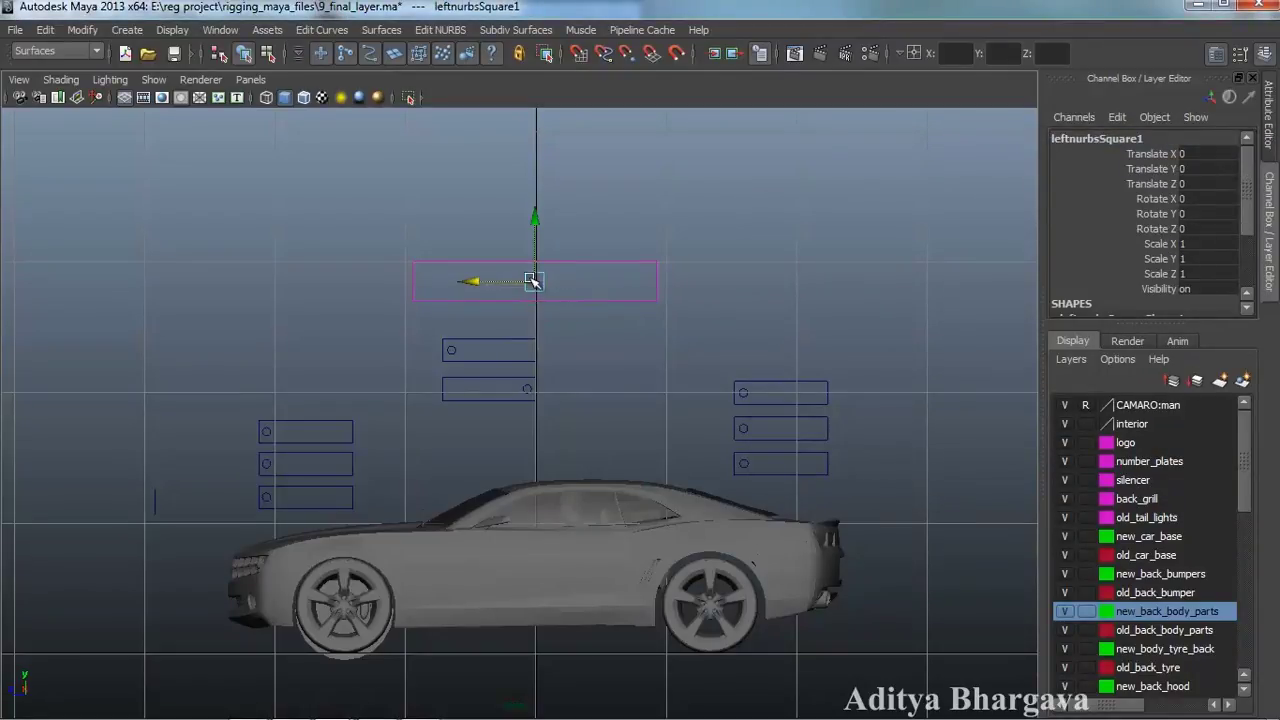
# Try moving the rectangle's original bottom edge, and undo the move
pyautogui.click(462, 280)
pyautogui.click(470, 301)
pyautogui.moveTo(468, 282); pyautogui.dragTo(480, 320)
pyautogui.hotkey('ctrl', 'z')
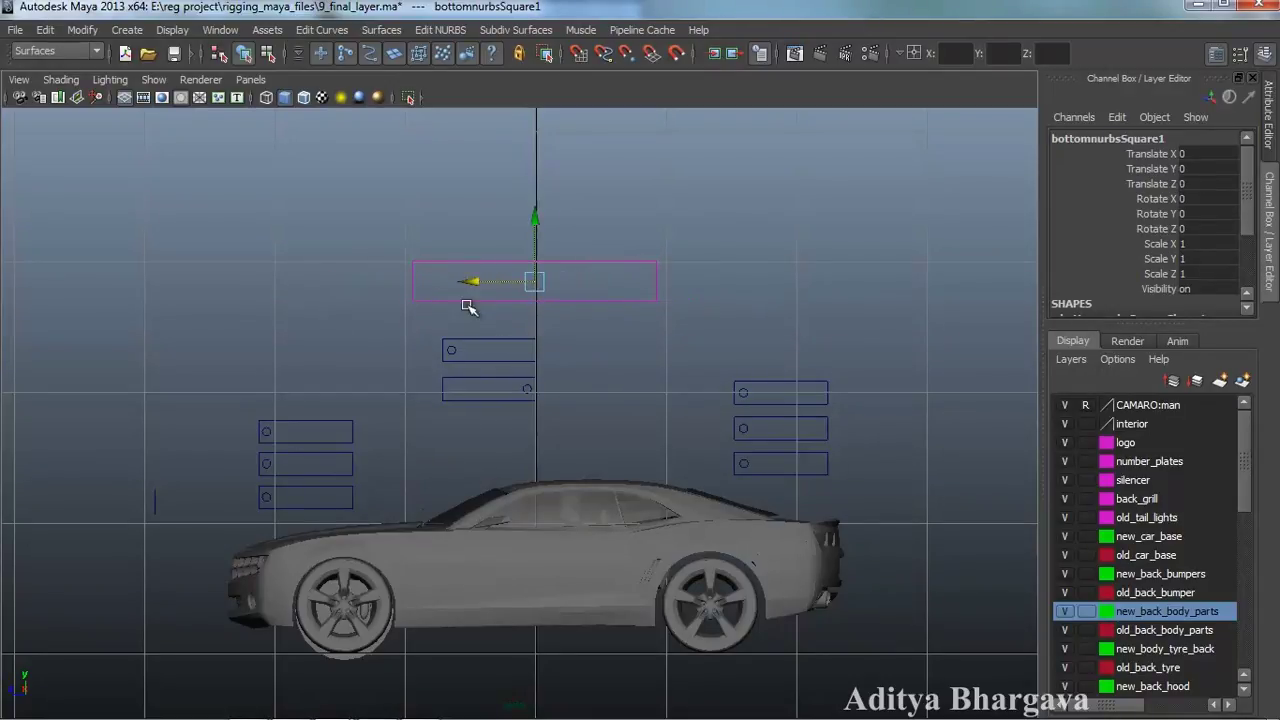
pyautogui.hotkey('ctrl', 'z')
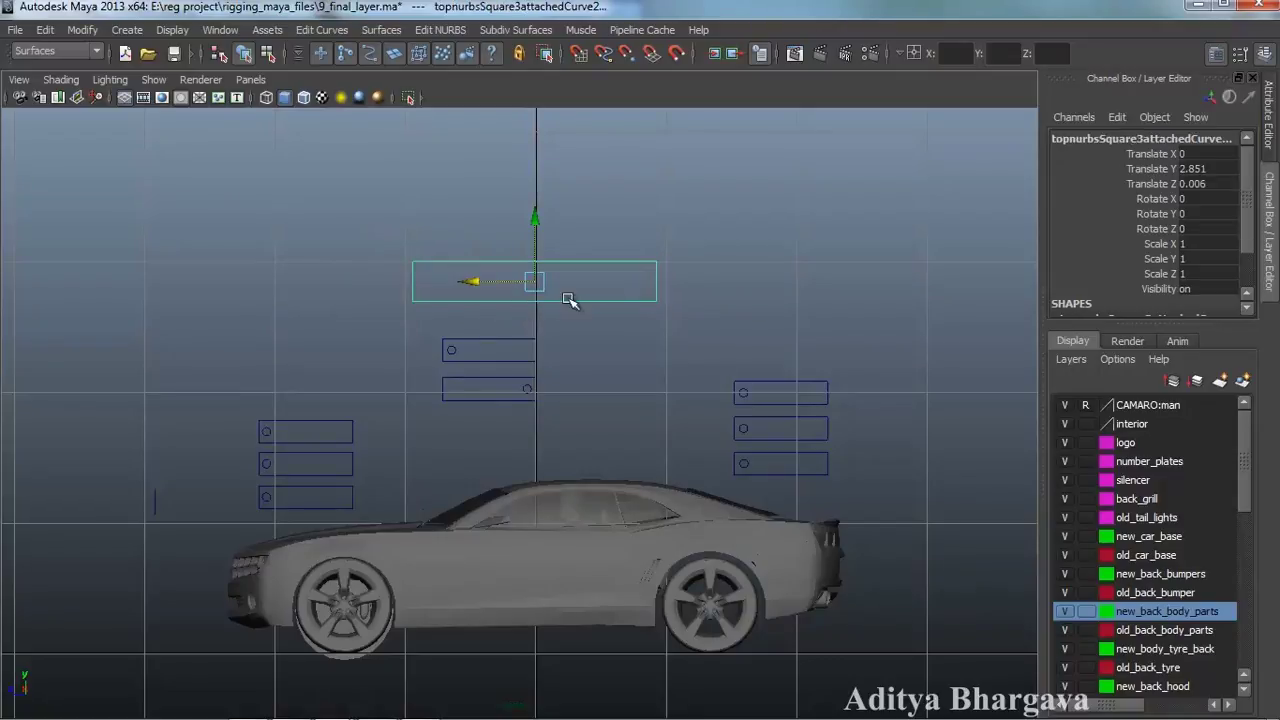
# Delete the history of the selected rectangle curves and freeze their transformations
pyautogui.click(45, 29)
pyautogui.moveTo(112, 221)
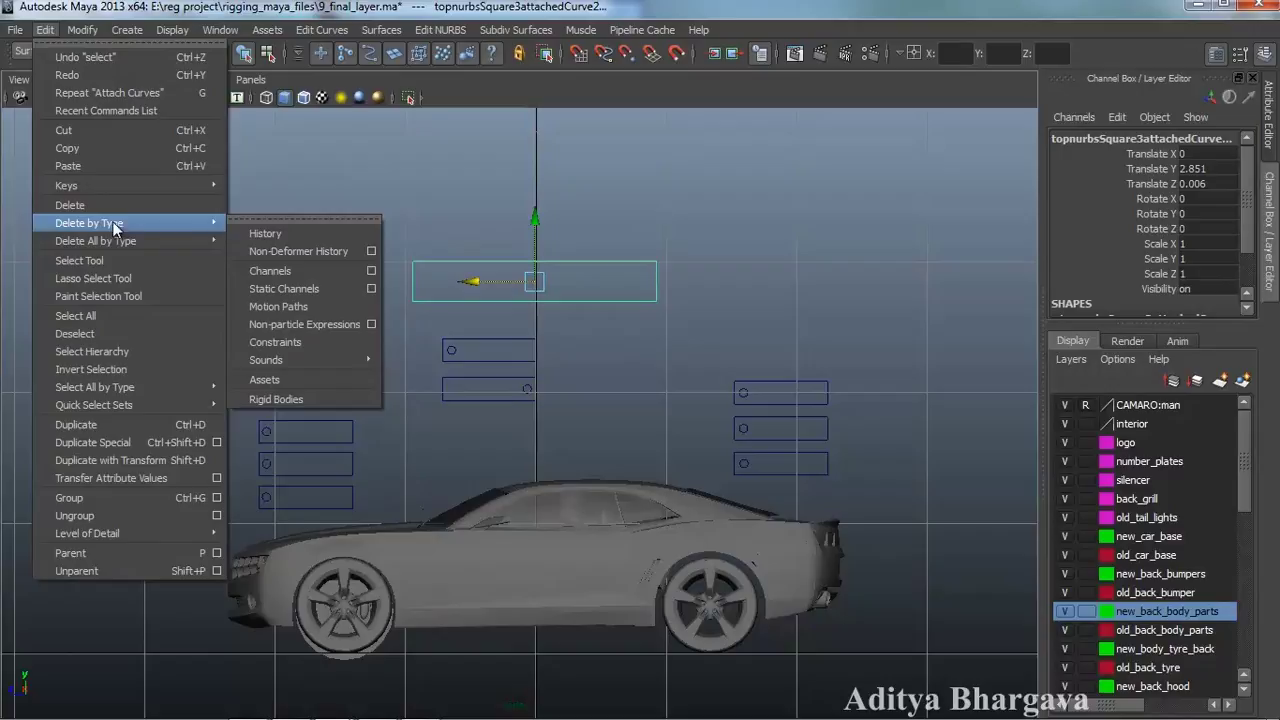
pyautogui.click(264, 233)
pyautogui.click(82, 29)
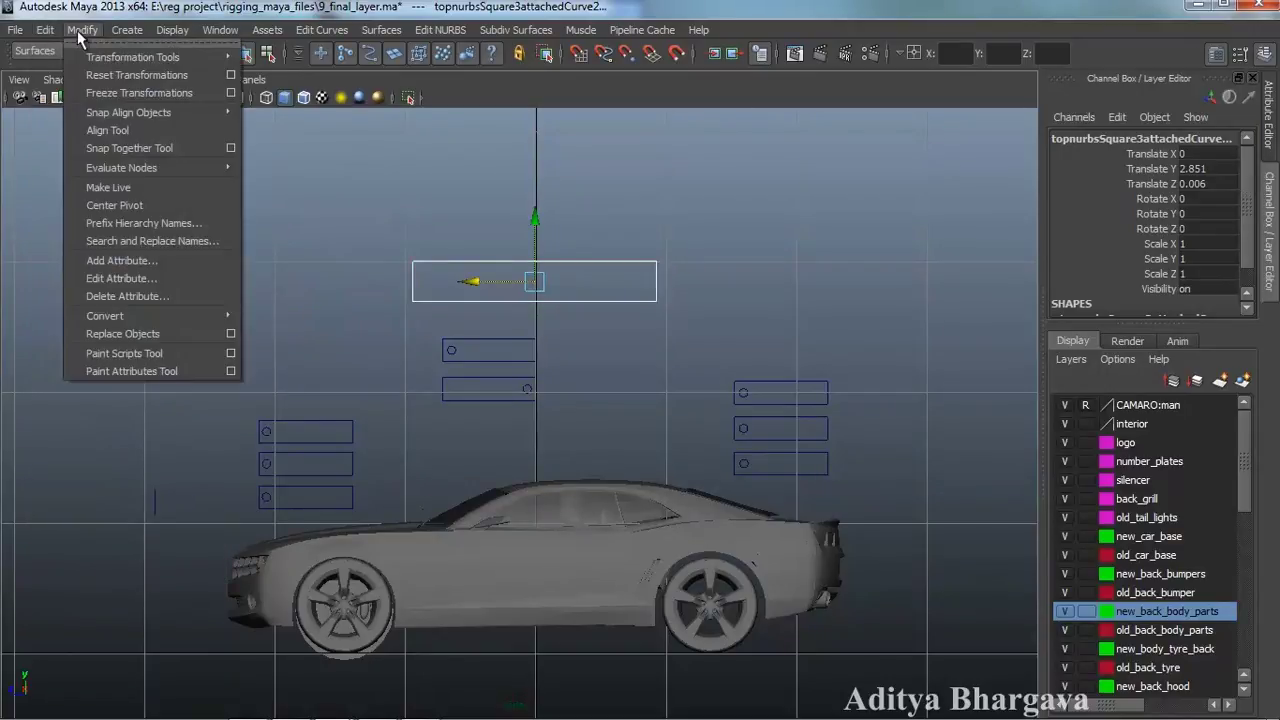
pyautogui.click(100, 93)
# Pull the attached rectangle curve up about 0.43 units and delete the leftover curves below it, including the offset bottom edge
pyautogui.click(578, 299)
pyautogui.moveTo(485, 280); pyautogui.dragTo(680, 281)
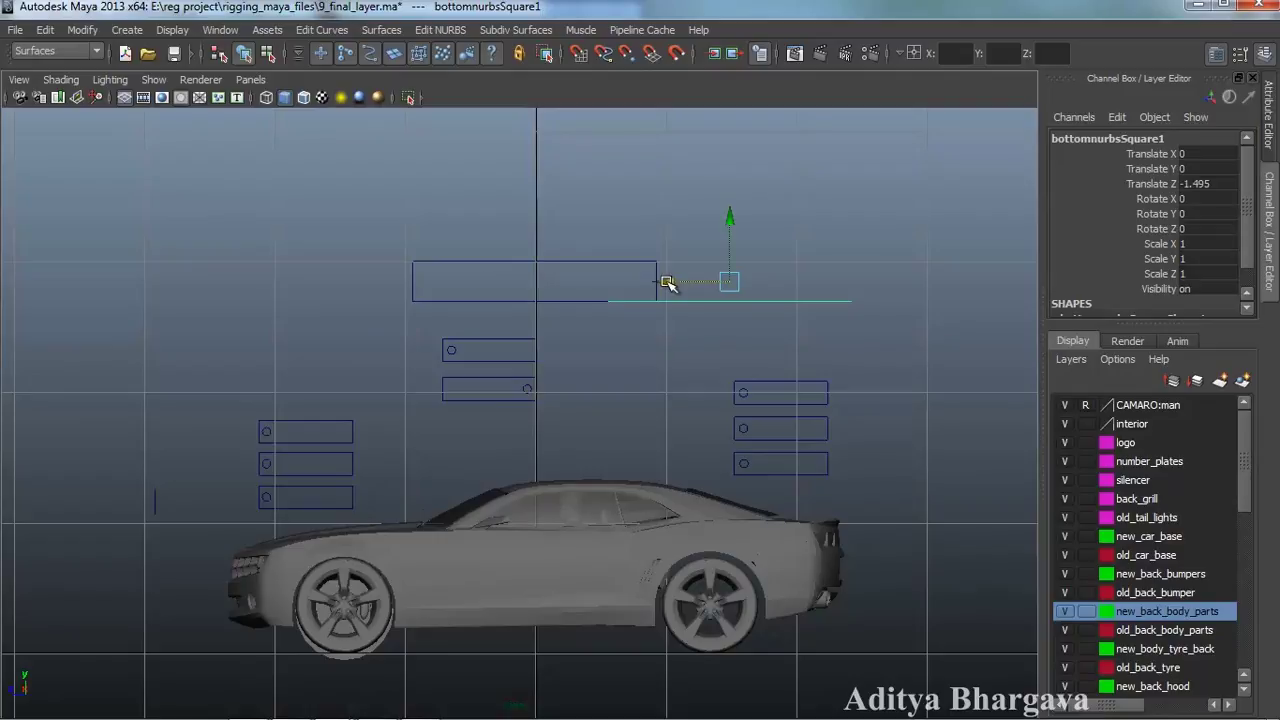
pyautogui.click(508, 301)
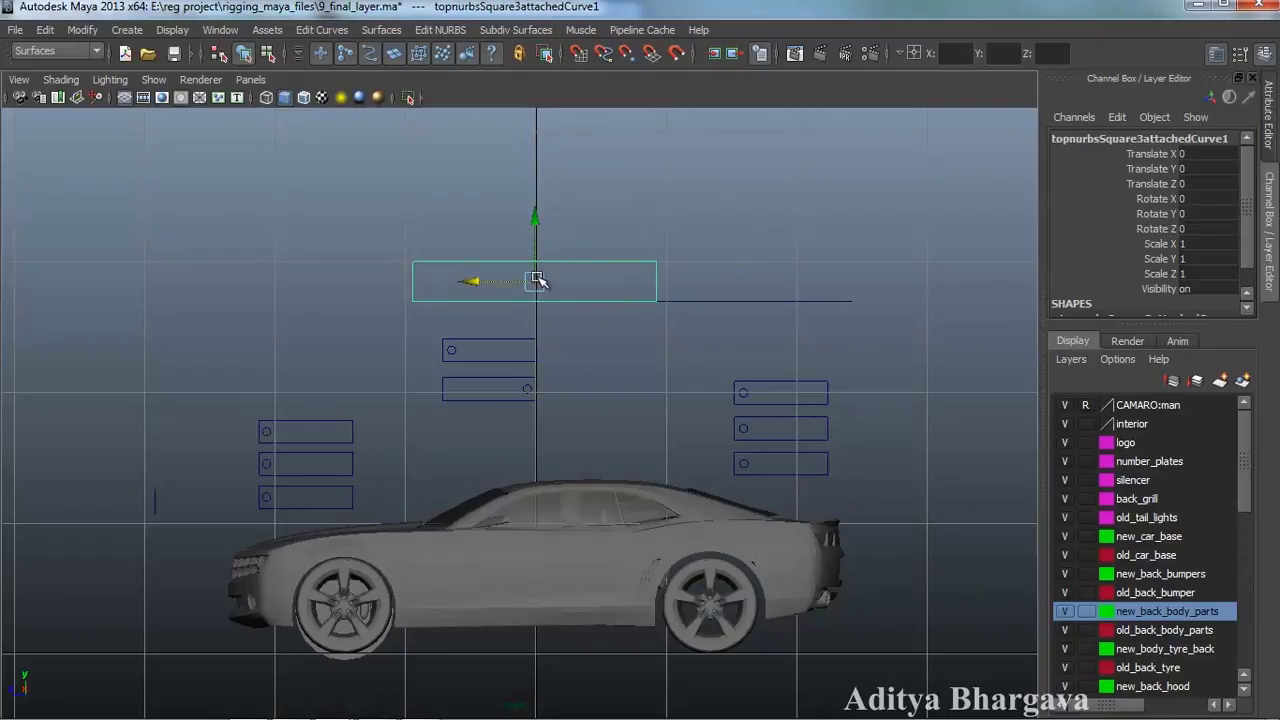
pyautogui.moveTo(533, 224); pyautogui.dragTo(534, 168)
pyautogui.moveTo(368, 256); pyautogui.dragTo(948, 326)
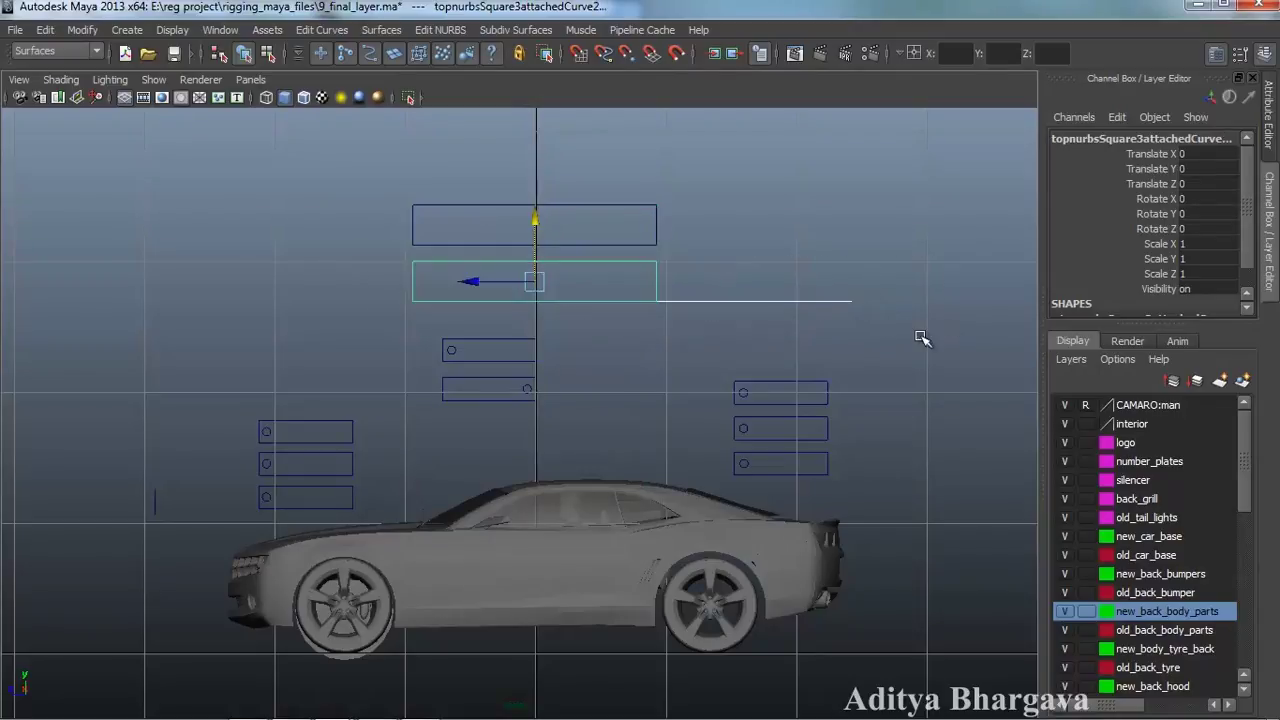
pyautogui.press('Delete')
# Set the remaining attached rectangle's Translate Y to 0
pyautogui.click(551, 247)
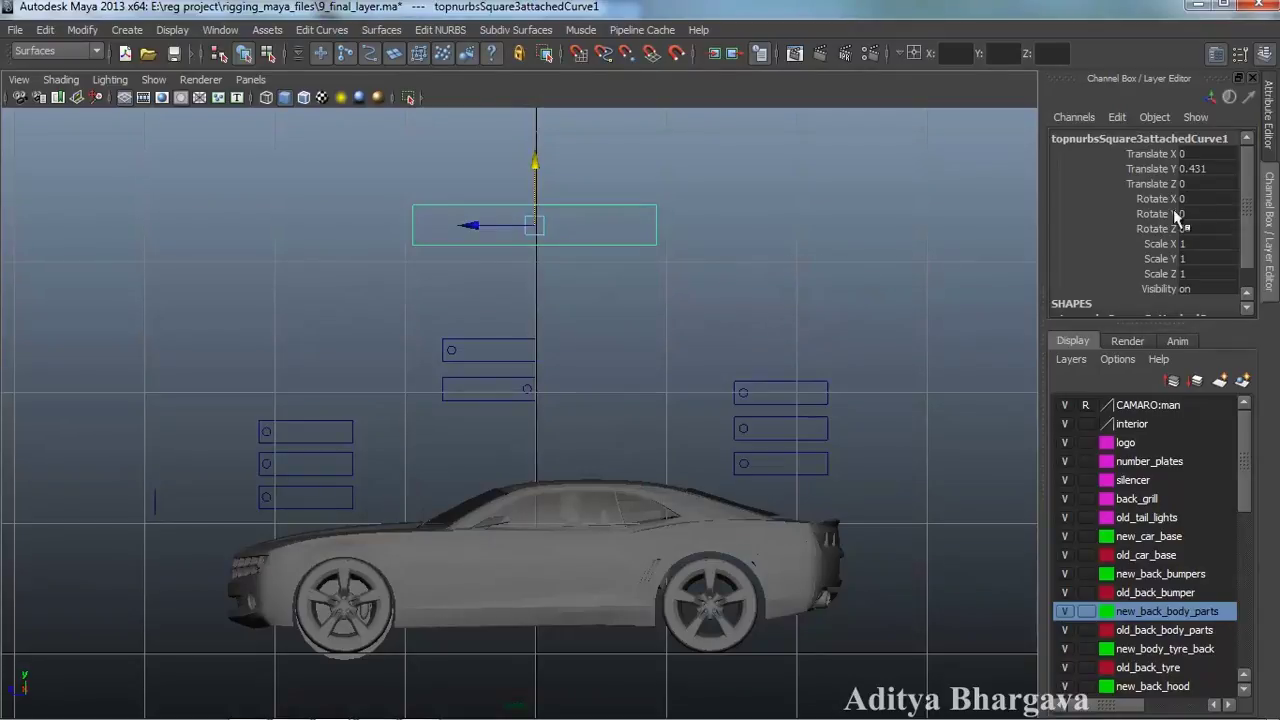
pyautogui.press('Return')
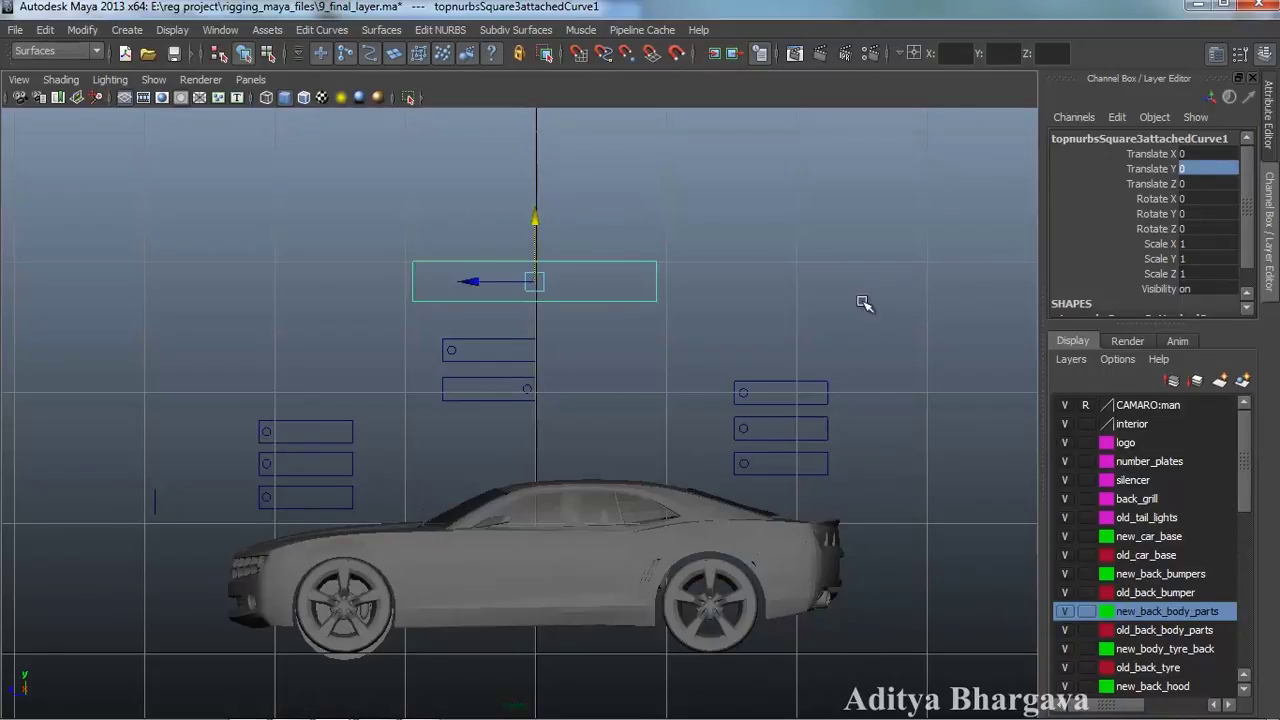
pyautogui.click(726, 283)
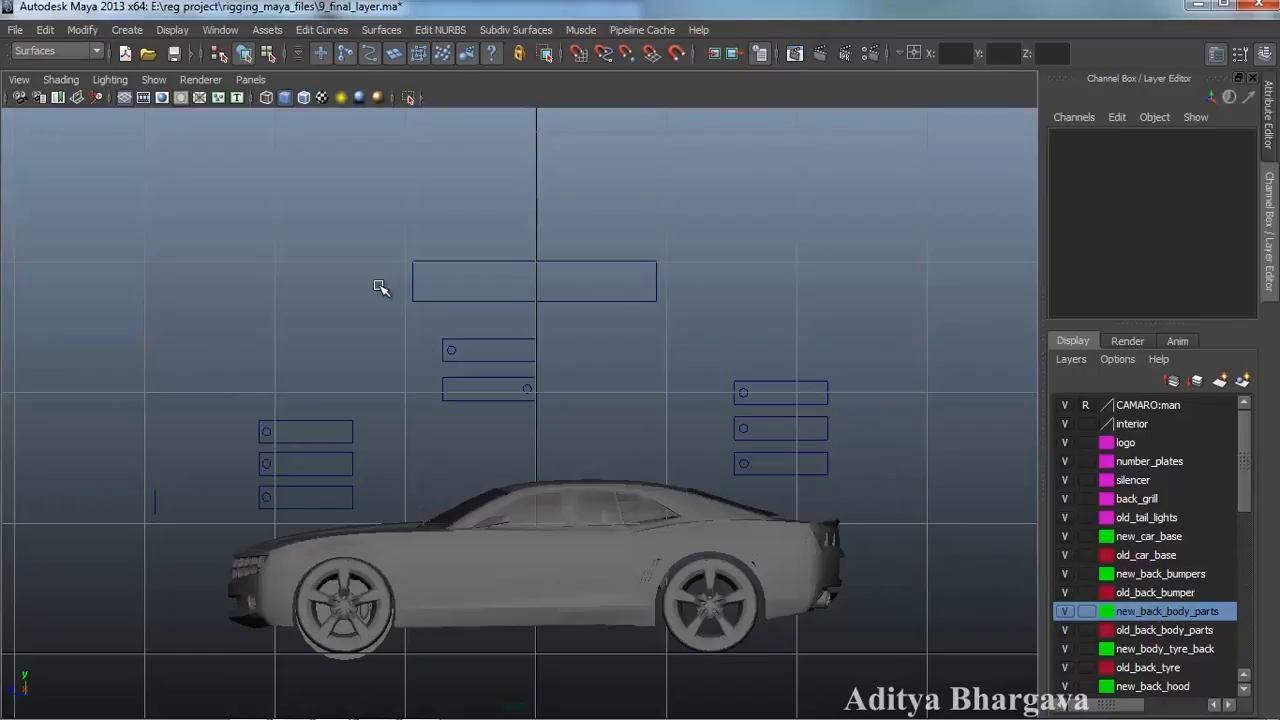
# Draw a small NURBS circle inside the front end of the wide rectangle, positioned at about Y 2.854, Z 0.825
pyautogui.click(137, 31)
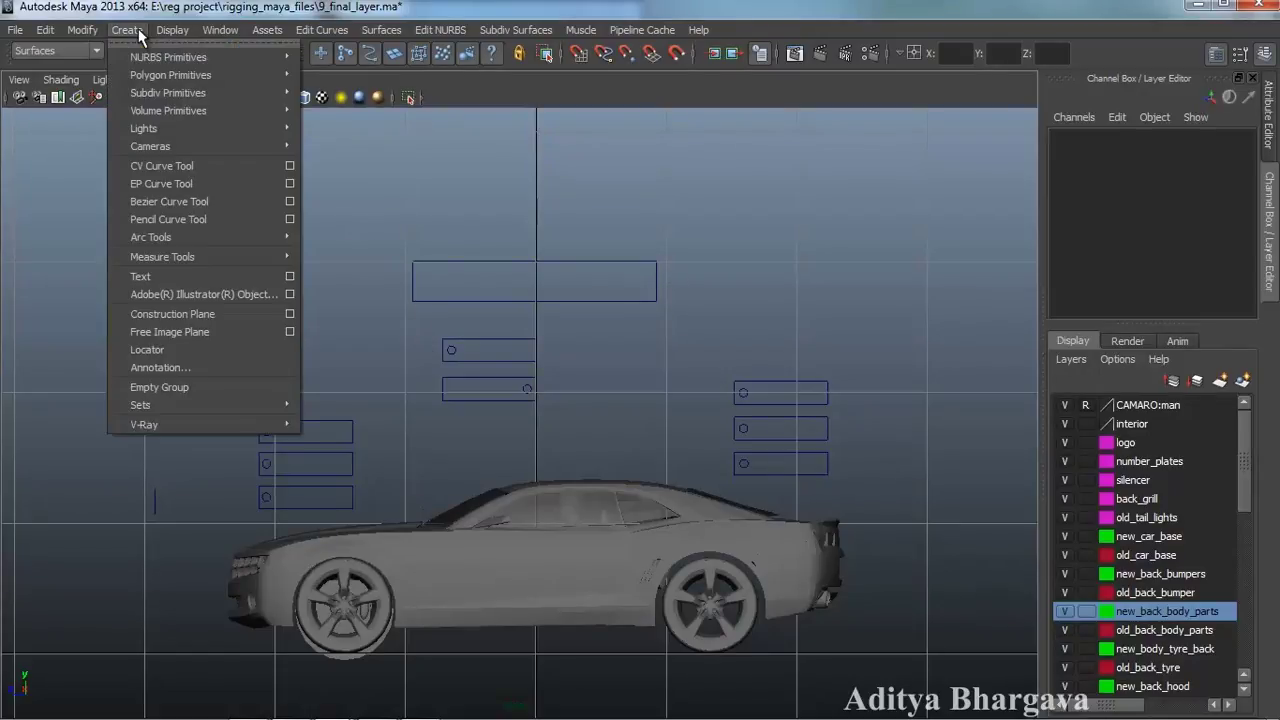
pyautogui.moveTo(152, 57)
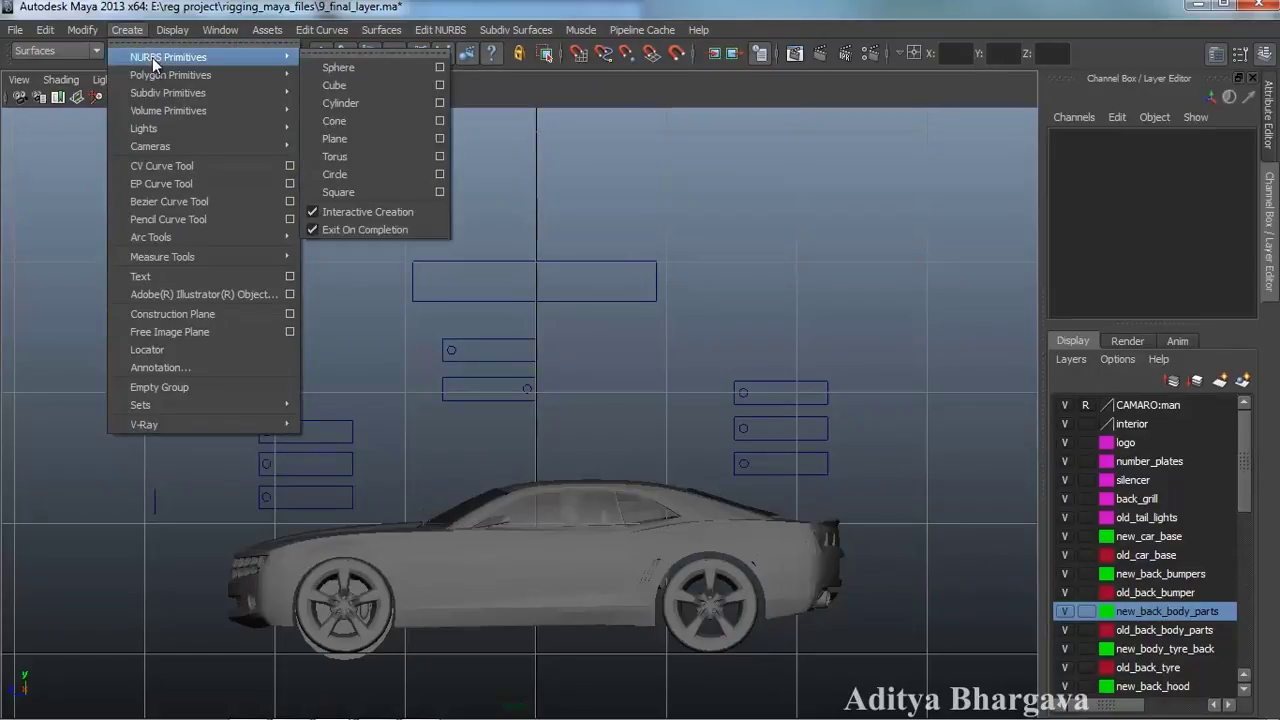
pyautogui.click(365, 173)
pyautogui.moveTo(423, 284); pyautogui.dragTo(438, 291)
pyautogui.moveTo(423, 222); pyautogui.dragTo(425, 220)
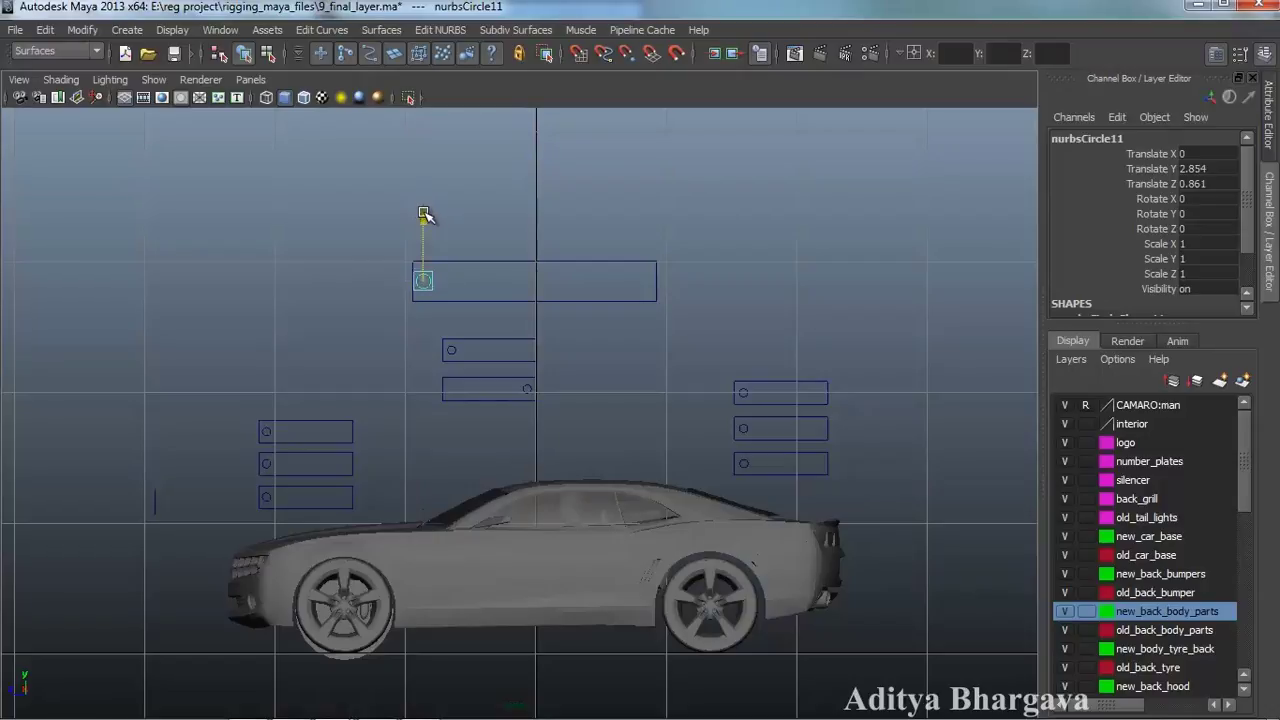
pyautogui.moveTo(370, 282); pyautogui.dragTo(374, 282)
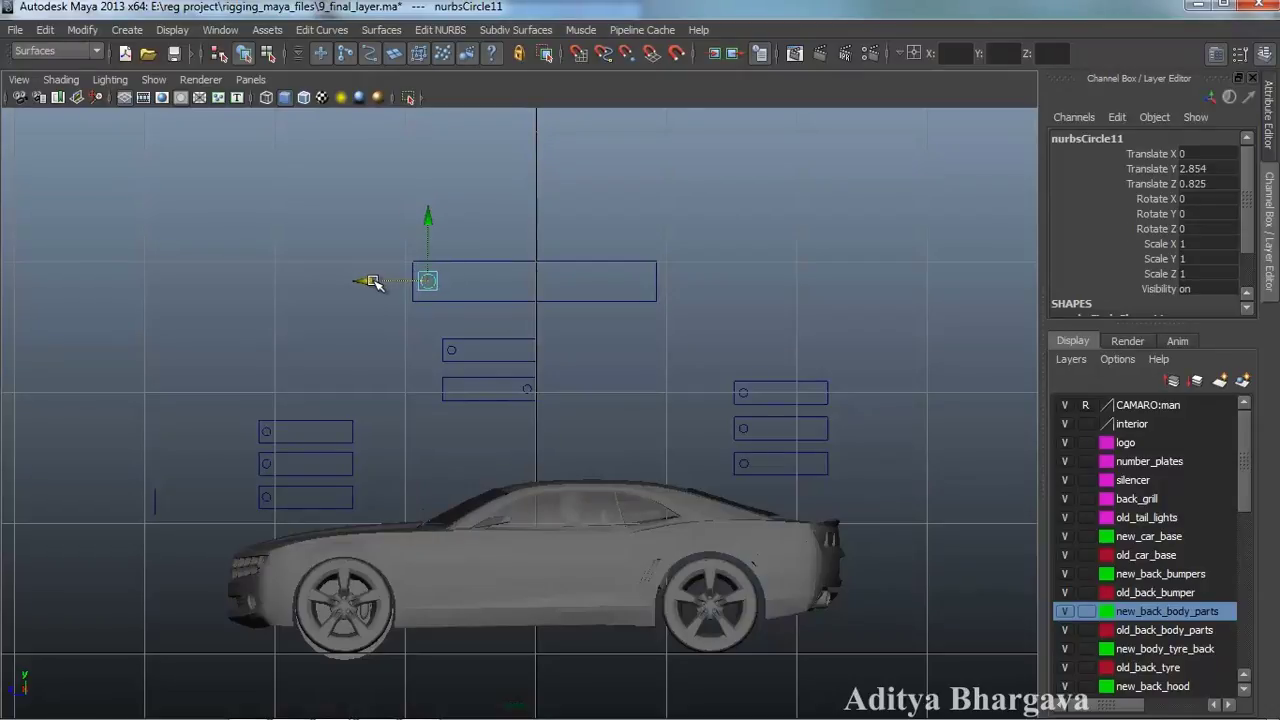
# Freeze the transformations of the small circle in the wide rectangle and delete its history
pyautogui.click(80, 29)
pyautogui.click(103, 85)
pyautogui.click(46, 29)
pyautogui.moveTo(124, 225)
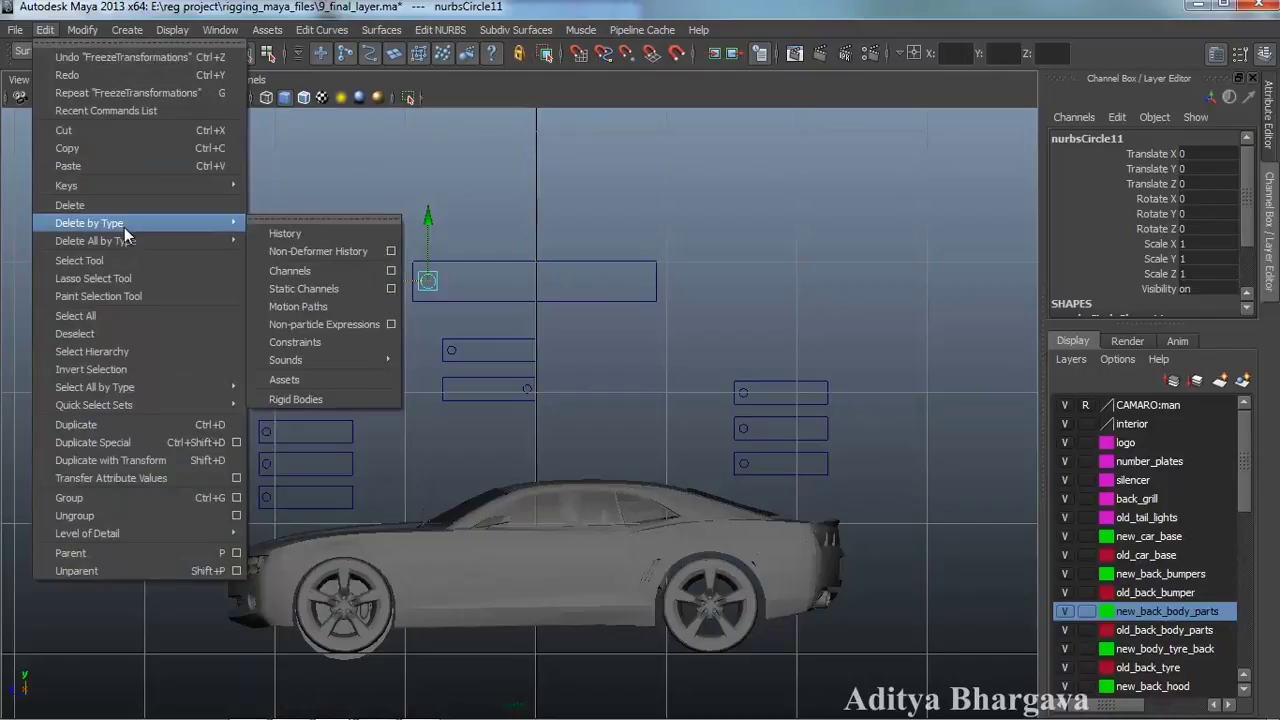
pyautogui.click(281, 233)
pyautogui.click(551, 287)
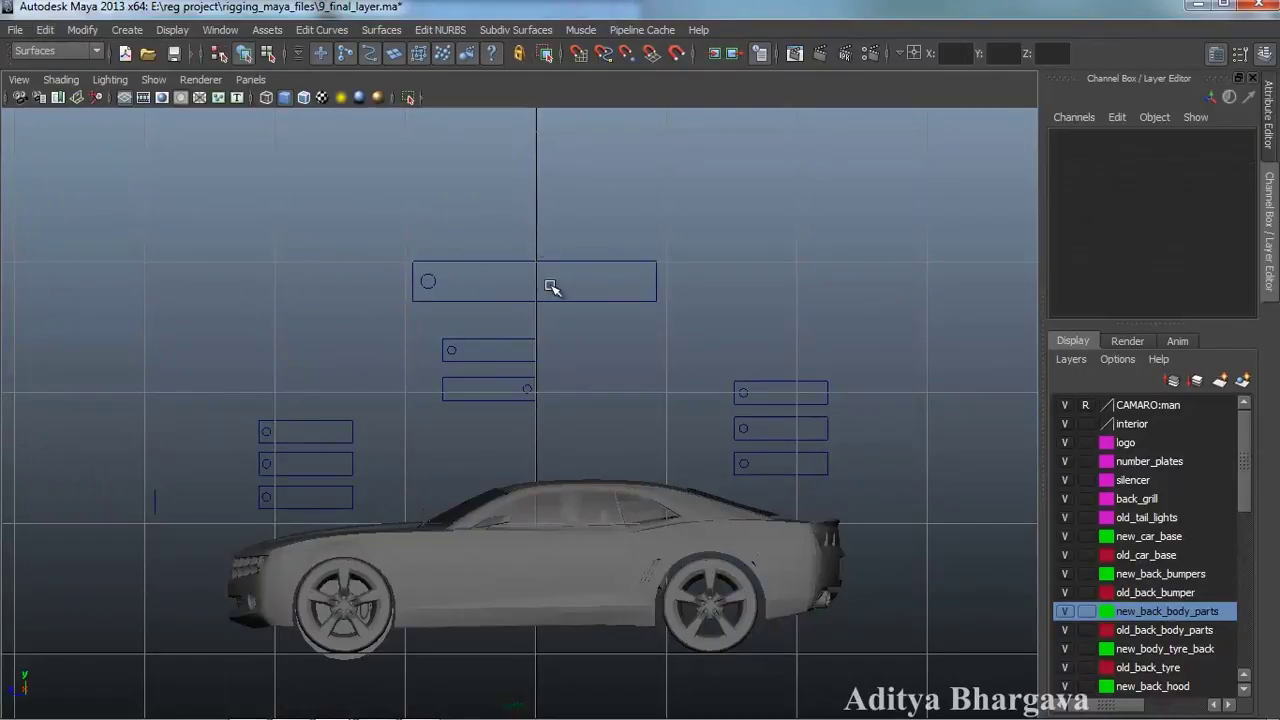
# Try sliding the circle along Z to the rear end of the wide rectangle, and undo the move
pyautogui.click(429, 284)
pyautogui.moveTo(372, 281); pyautogui.dragTo(589, 312)
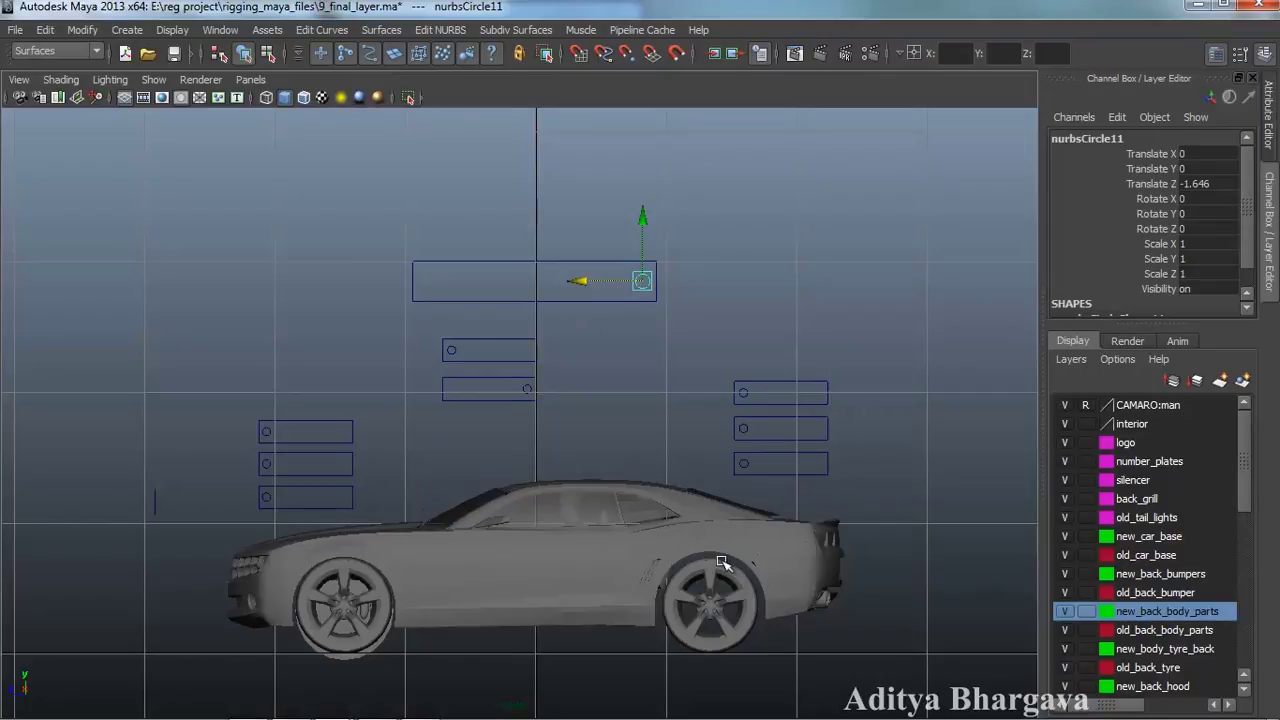
pyautogui.hotkey('ctrl', 'z')
pyautogui.click(549, 333)
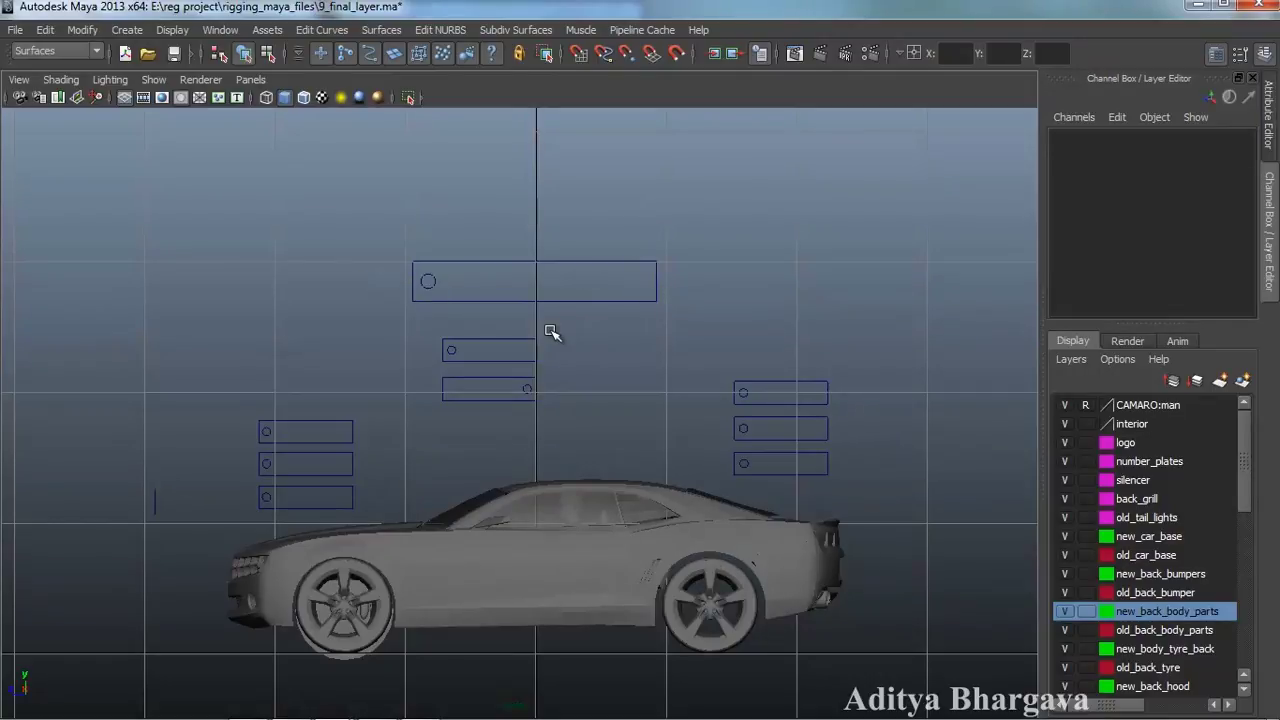
# Move the circle and its wide rectangle together along X to about -1.227, in line with the other sliders
pyautogui.press('space')
pyautogui.moveTo(526, 319); pyautogui.dragTo(545, 277)
pyautogui.keyDown('alt'); pyautogui.moveTo(567, 409); pyautogui.dragTo(692, 430); pyautogui.keyUp('alt')
pyautogui.click(575, 290)
pyautogui.moveTo(643, 268); pyautogui.dragTo(489, 269)
pyautogui.moveTo(550, 318)
pyautogui.keyDown('alt'); pyautogui.mouseDown()
pyautogui.moveTo(567, 322)
pyautogui.moveTo(552, 308)
pyautogui.mouseUp(); pyautogui.keyUp('alt')
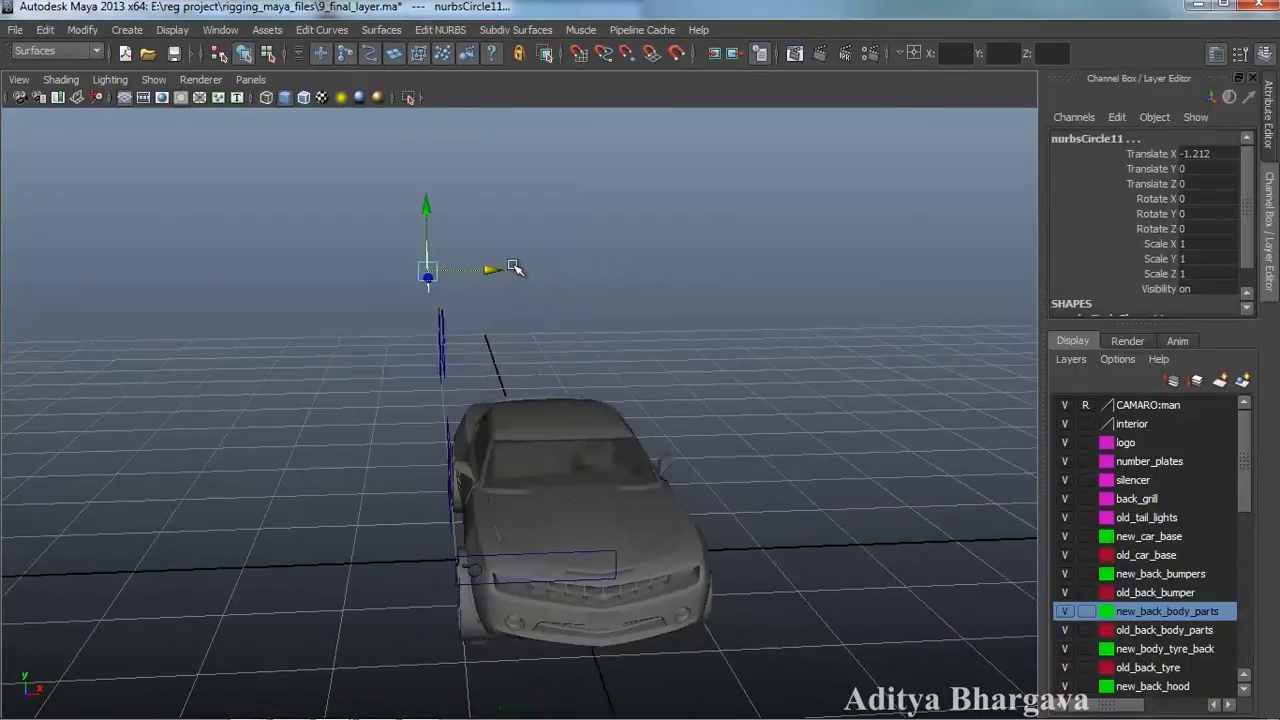
pyautogui.moveTo(497, 276); pyautogui.dragTo(491, 271)
pyautogui.keyDown('alt'); pyautogui.moveTo(668, 388); pyautogui.dragTo(500, 329); pyautogui.keyUp('alt')
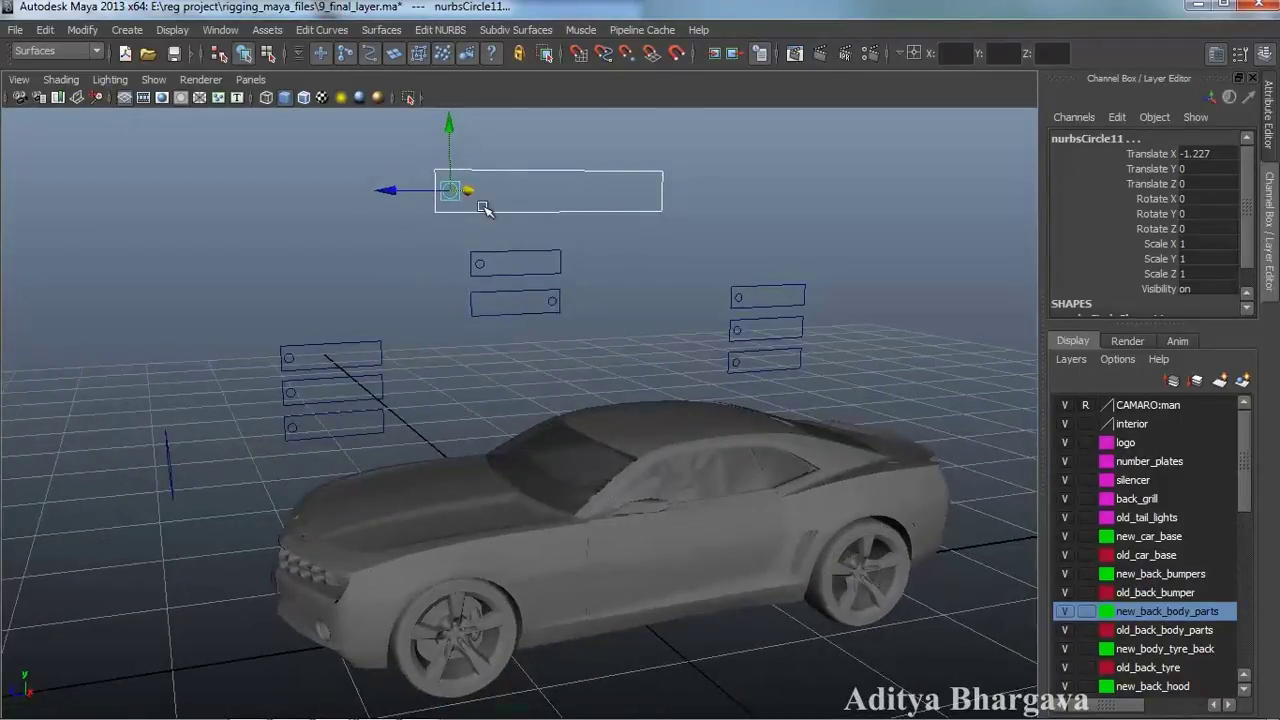
# Freeze the transformations of the moved circle and wide rectangle
pyautogui.click(82, 29)
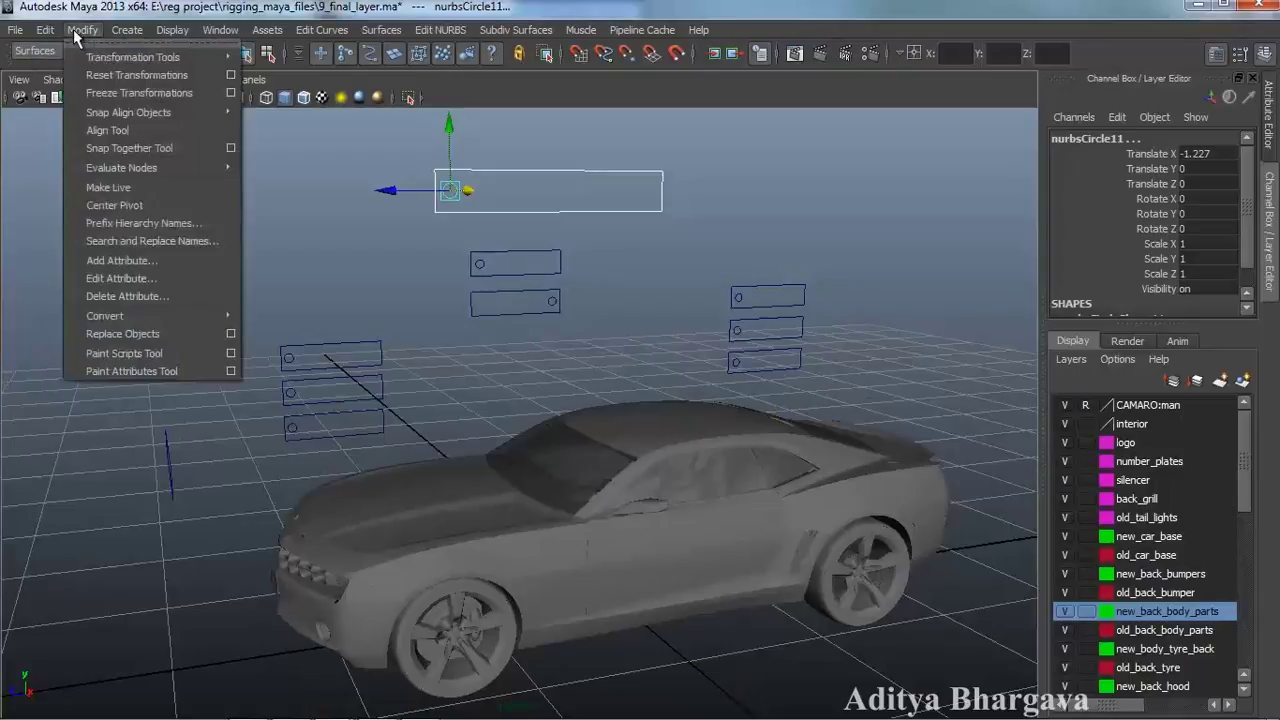
pyautogui.click(108, 95)
pyautogui.moveTo(492, 340)
pyautogui.keyDown('alt'); pyautogui.mouseDown()
pyautogui.moveTo(477, 283)
pyautogui.moveTo(440, 303)
pyautogui.moveTo(449, 329)
pyautogui.moveTo(429, 322)
pyautogui.moveTo(423, 349)
pyautogui.moveTo(514, 380)
pyautogui.moveTo(500, 362)
pyautogui.mouseUp(); pyautogui.keyUp('alt')
pyautogui.click(476, 375)
# Slide the circle to the rear end of the wide rectangle, at about Translate Z -1.627
pyautogui.click(465, 203)
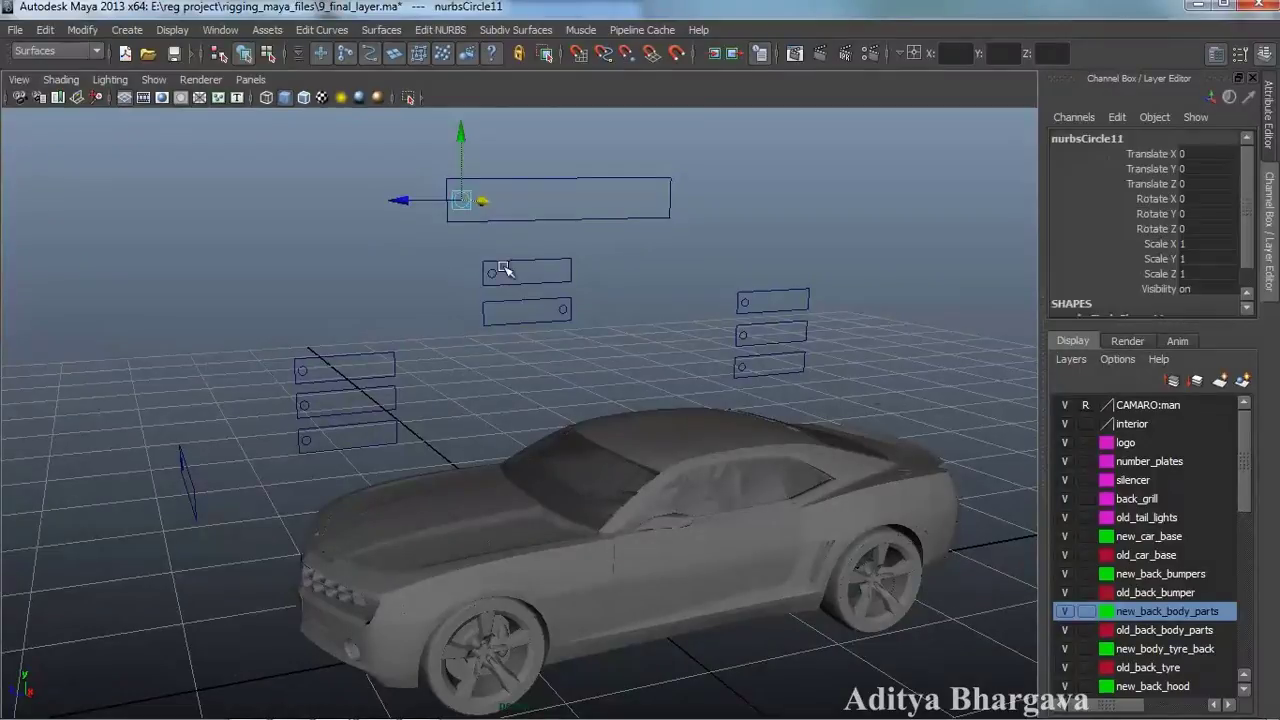
pyautogui.moveTo(401, 199); pyautogui.dragTo(528, 208)
pyautogui.moveTo(642, 224); pyautogui.dragTo(634, 229, button='middle')
pyautogui.keyDown('alt'); pyautogui.moveTo(694, 306); pyautogui.dragTo(745, 310); pyautogui.keyUp('alt')
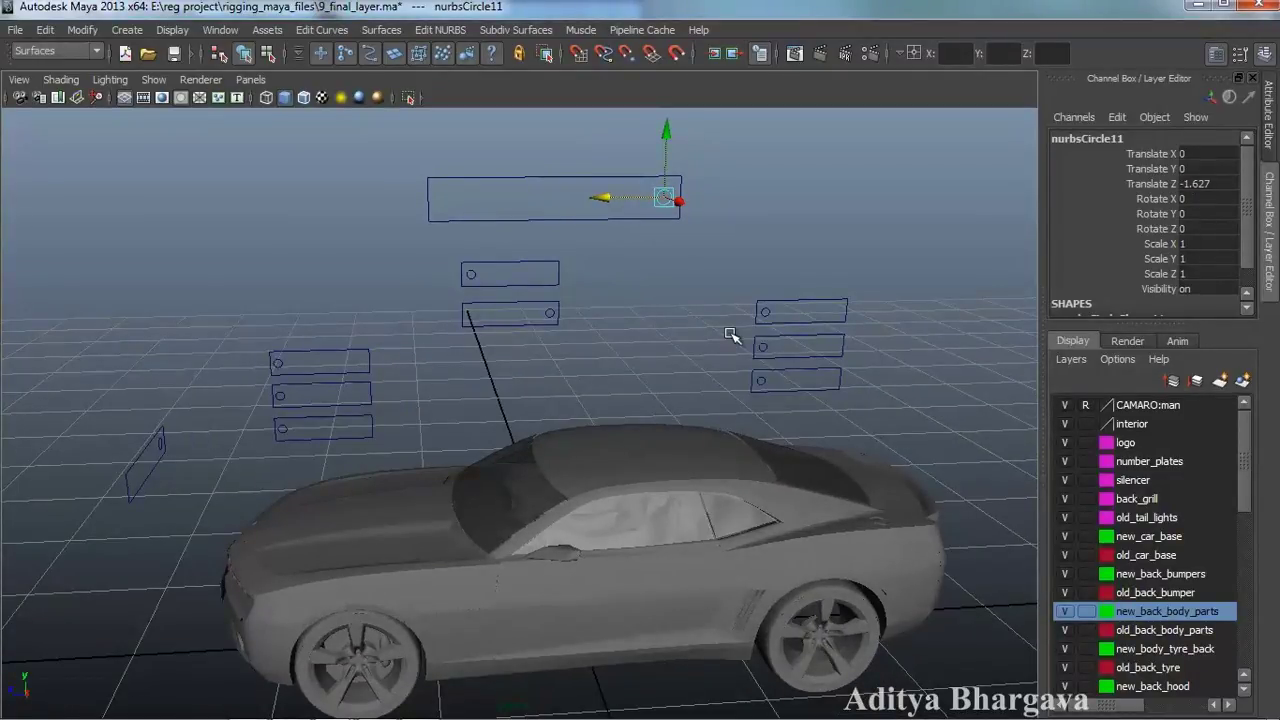
# Limit the circle's Z translation to a minimum of -1.63 and a maximum of 0, with its current value set to 0
pyautogui.hotkey('ctrl', 'a')
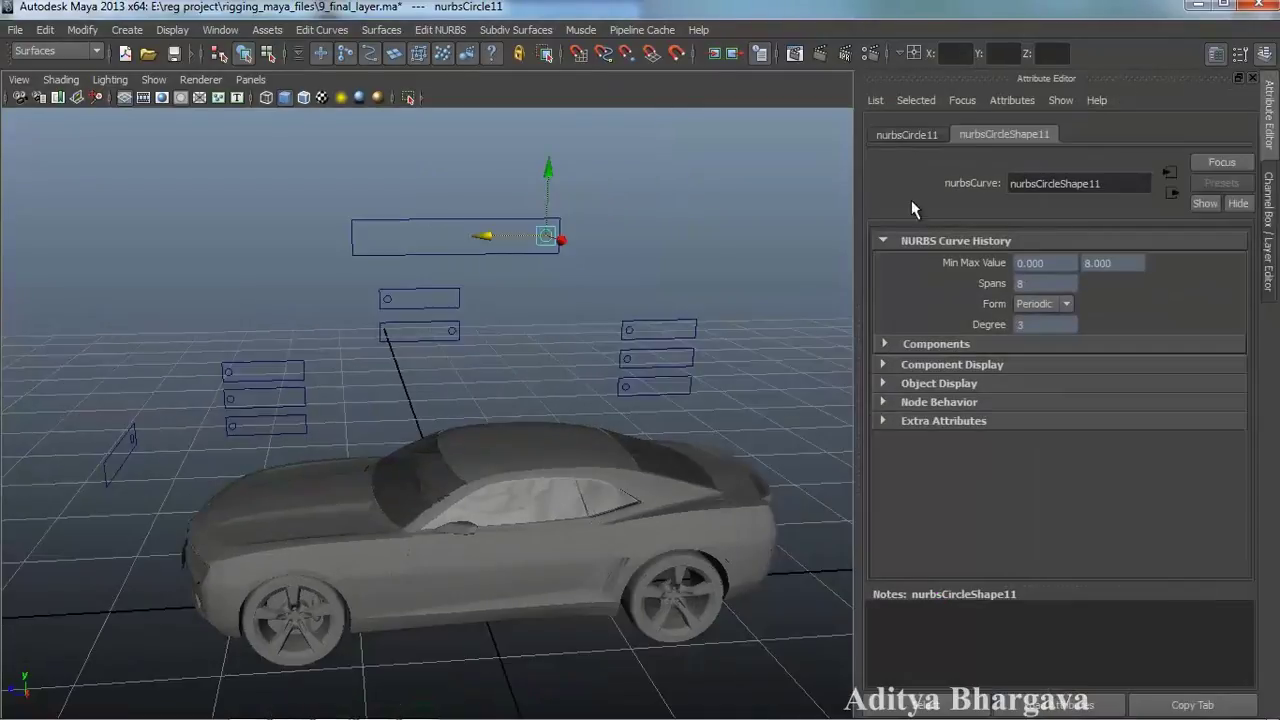
pyautogui.click(919, 134)
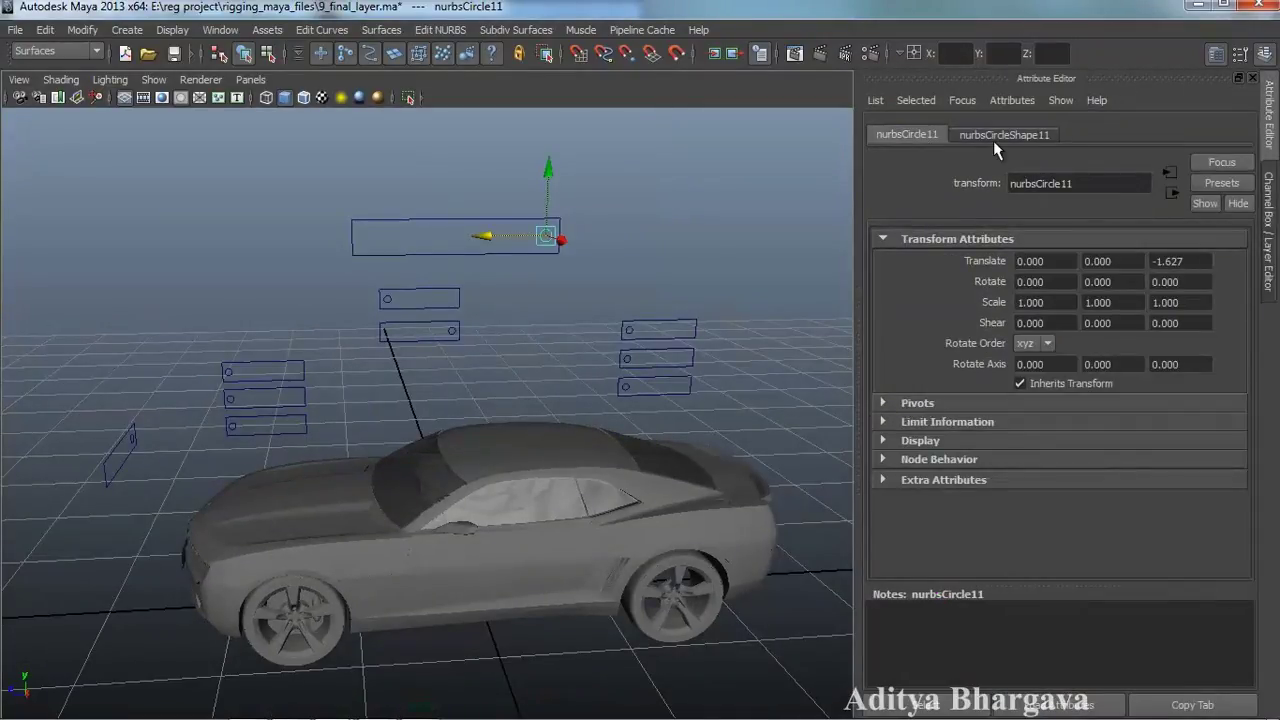
pyautogui.click(937, 421)
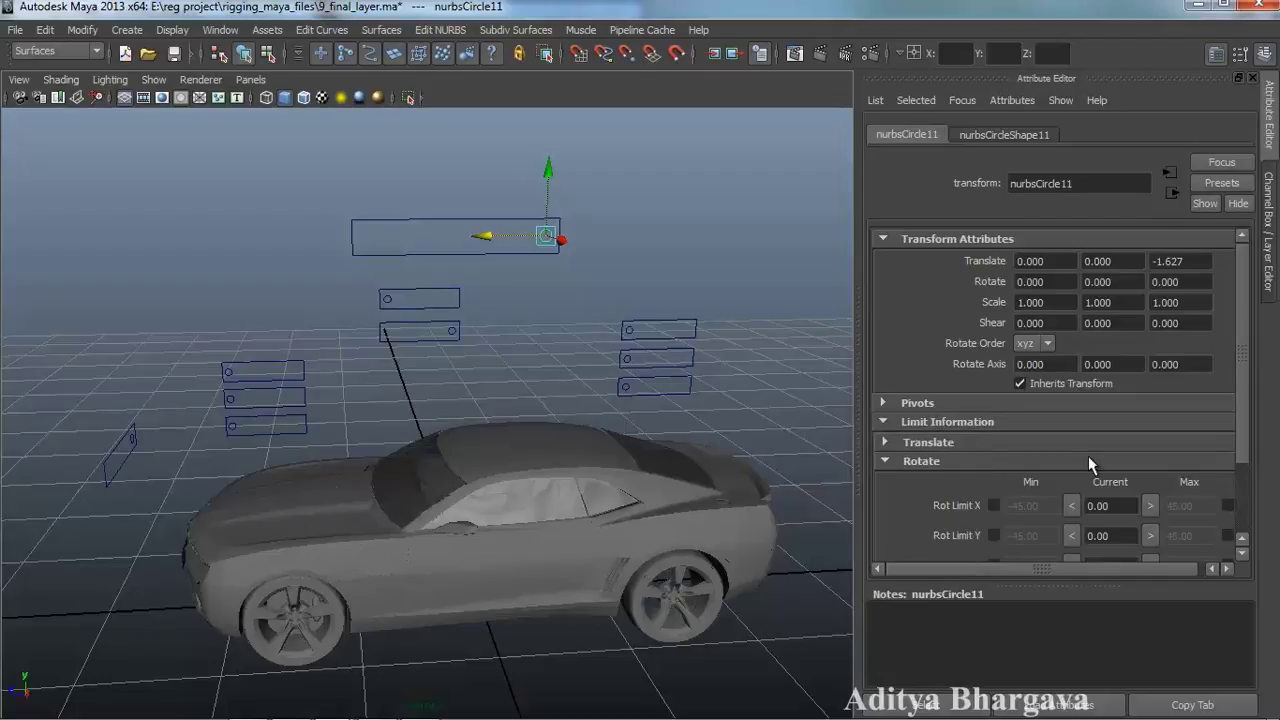
pyautogui.click(988, 443)
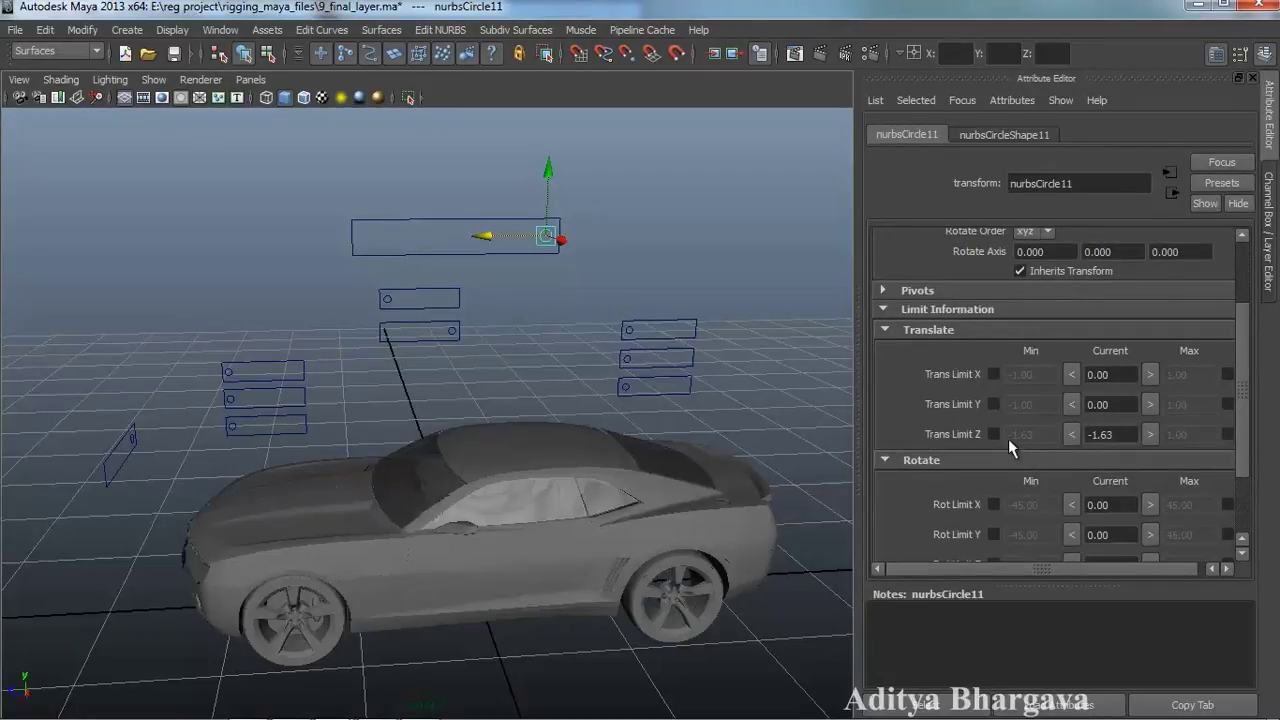
pyautogui.click(1118, 434)
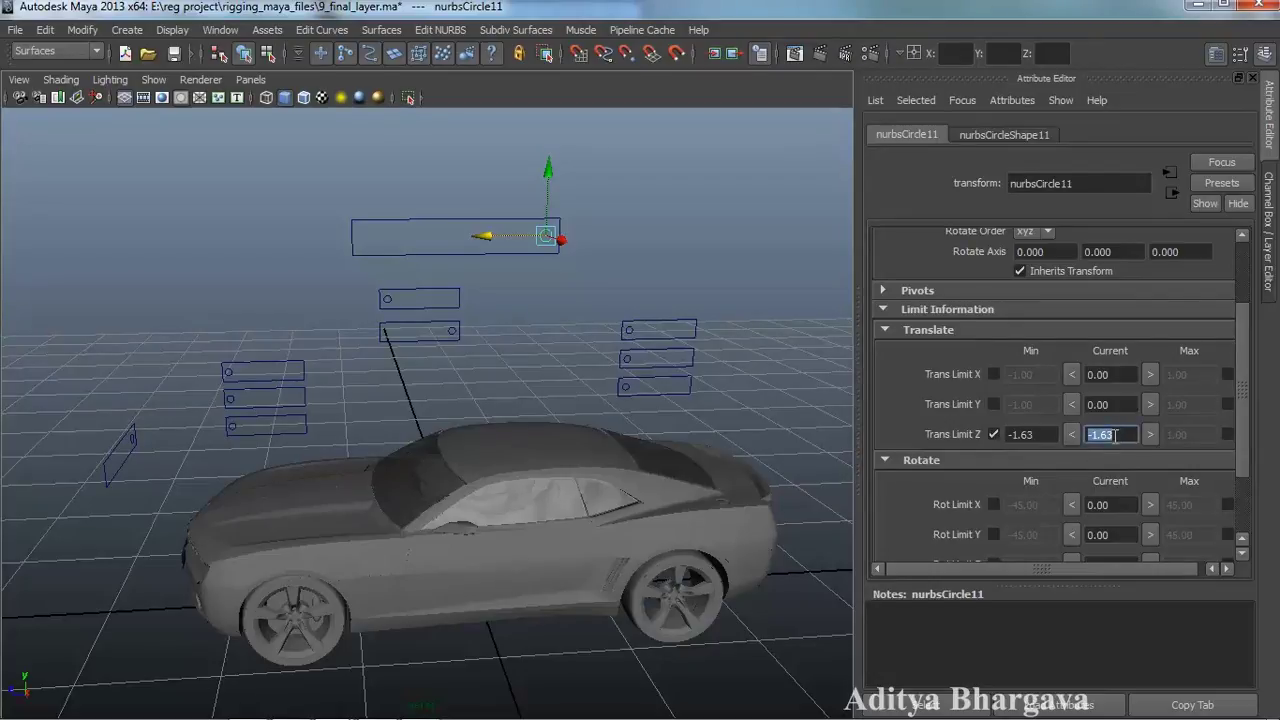
pyautogui.press('Return')
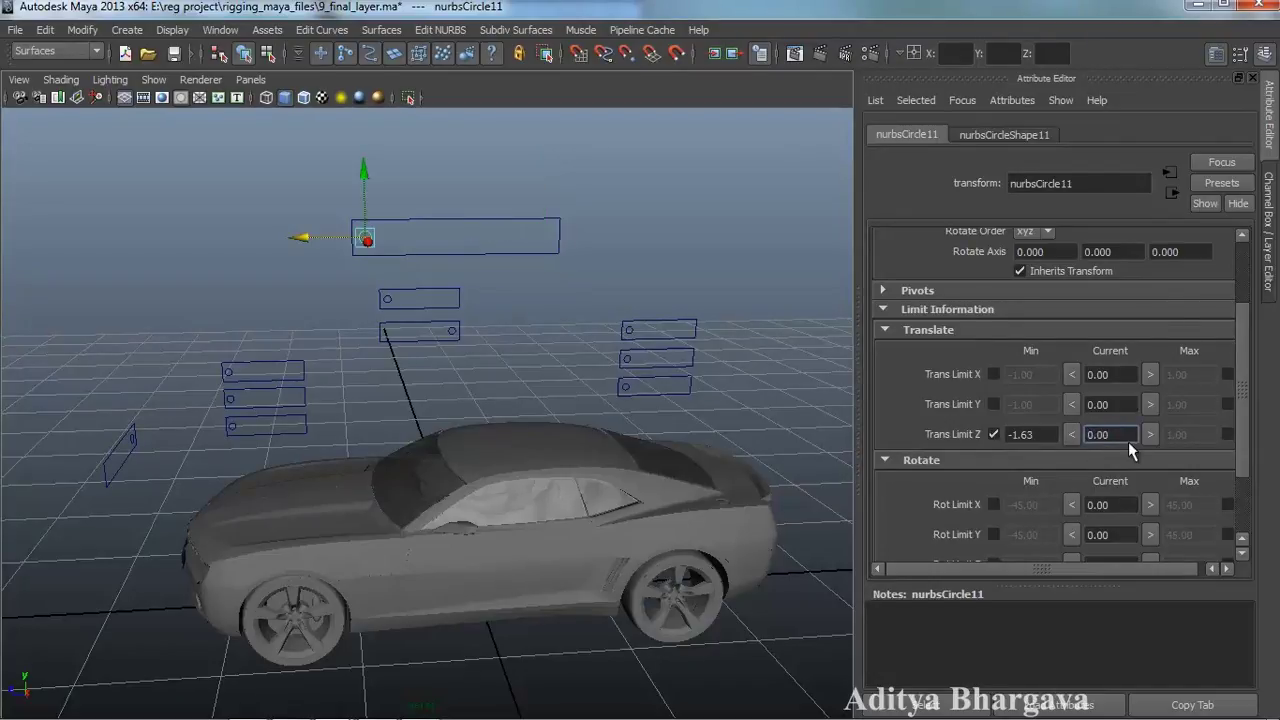
pyautogui.click(1226, 434)
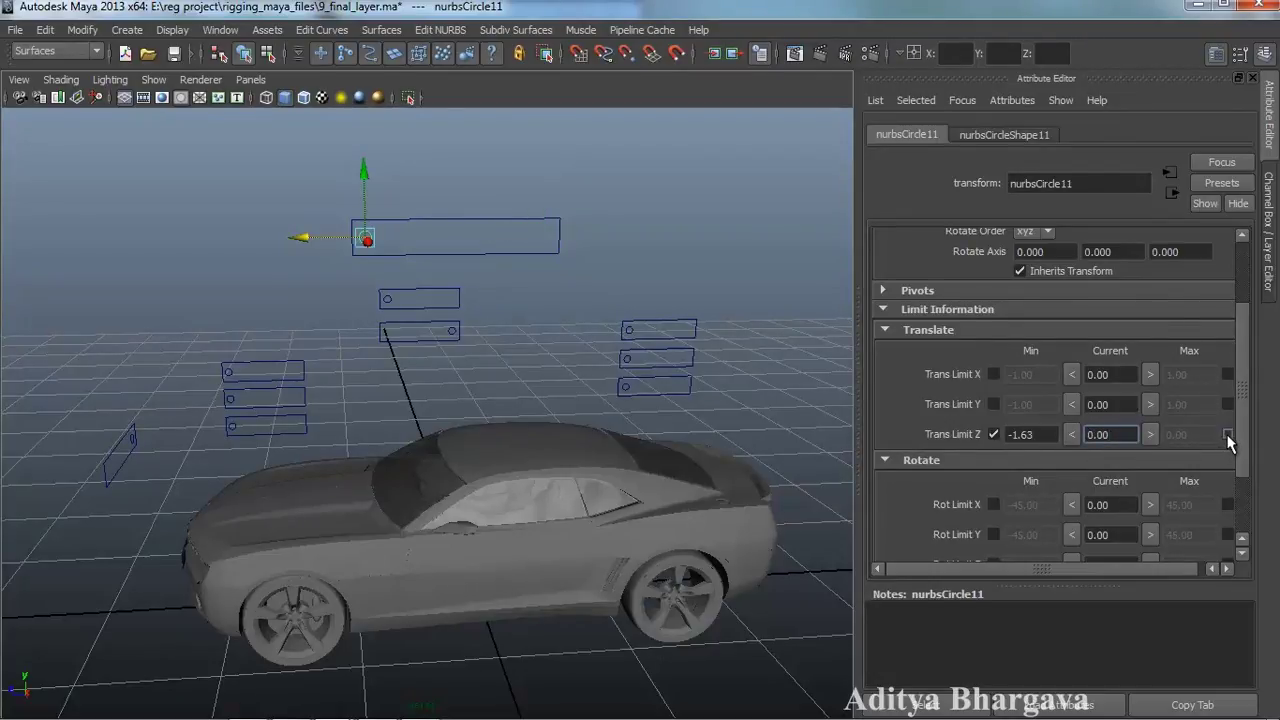
pyautogui.click(831, 333)
pyautogui.hotkey('ctrl', 'a')
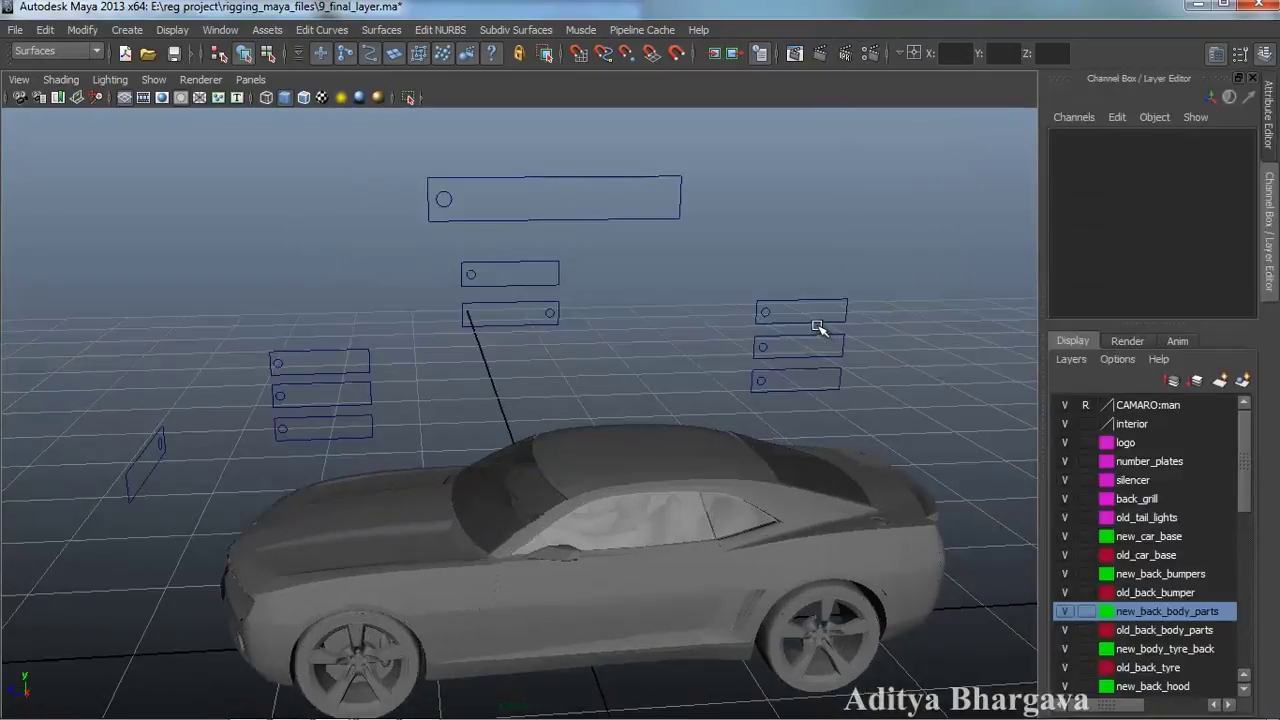
# Test the circle's Z limit by sliding it forward beyond the front end of the wide rectangle
pyautogui.keyDown('alt'); pyautogui.moveTo(736, 271); pyautogui.dragTo(742, 315, button='middle'); pyautogui.keyUp('alt')
pyautogui.keyDown('alt'); pyautogui.moveTo(741, 315); pyautogui.dragTo(470, 238); pyautogui.keyUp('alt')
pyautogui.click(430, 238)
pyautogui.moveTo(371, 243); pyautogui.dragTo(120, 345)
pyautogui.keyDown('alt'); pyautogui.moveTo(503, 448); pyautogui.dragTo(423, 382); pyautogui.keyUp('alt')
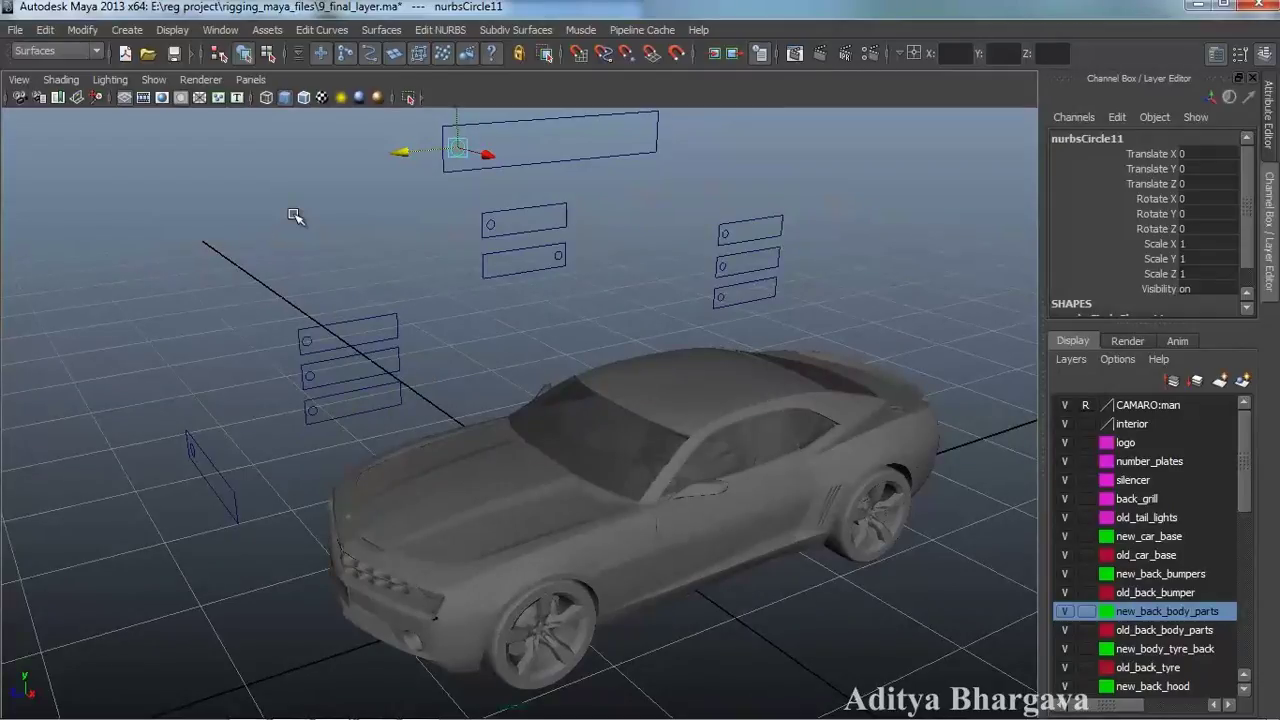
# Open Set Driven Key and load the wide rectangle's circle as the driver
pyautogui.press('space')
pyautogui.click(30, 253)
pyautogui.moveTo(55, 340)
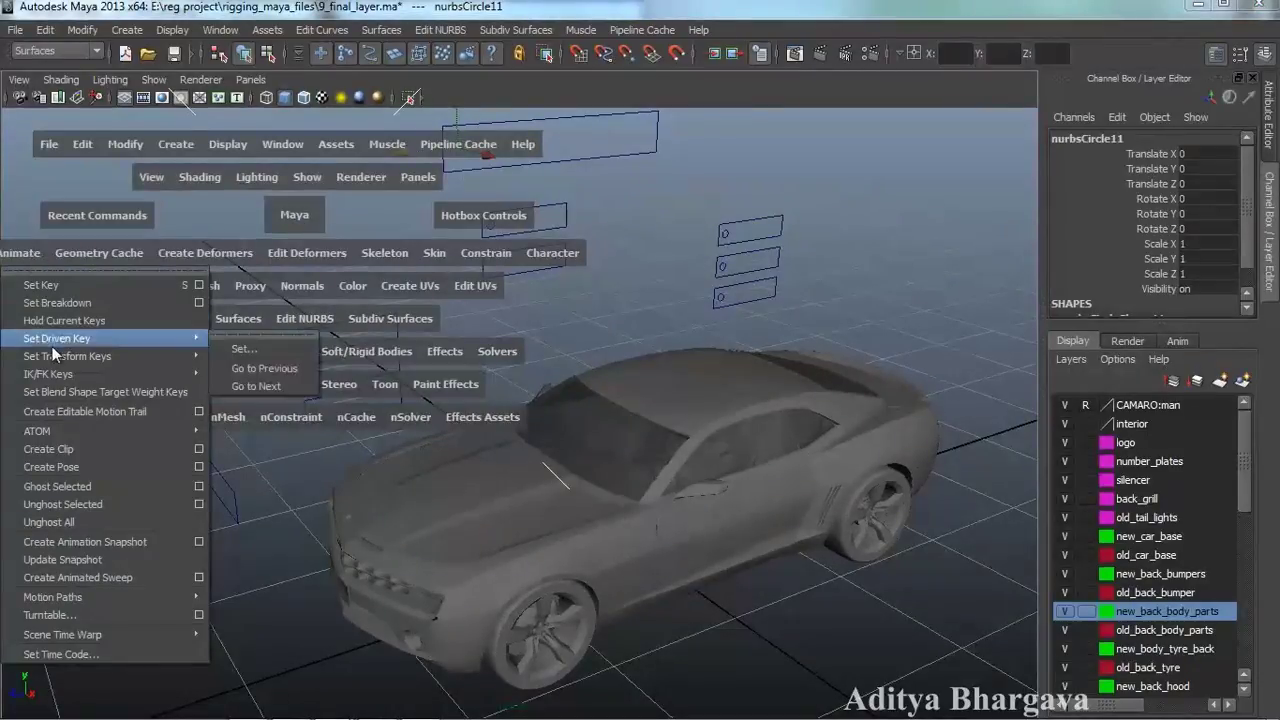
pyautogui.click(234, 347)
pyautogui.keyDown('alt'); pyautogui.moveTo(388, 362); pyautogui.dragTo(474, 343); pyautogui.keyUp('alt')
pyautogui.keyDown('alt'); pyautogui.moveTo(480, 338); pyautogui.dragTo(560, 351, button='middle'); pyautogui.keyUp('alt')
pyautogui.keyDown('alt'); pyautogui.moveTo(634, 281); pyautogui.dragTo(660, 284, button='middle'); pyautogui.keyUp('alt')
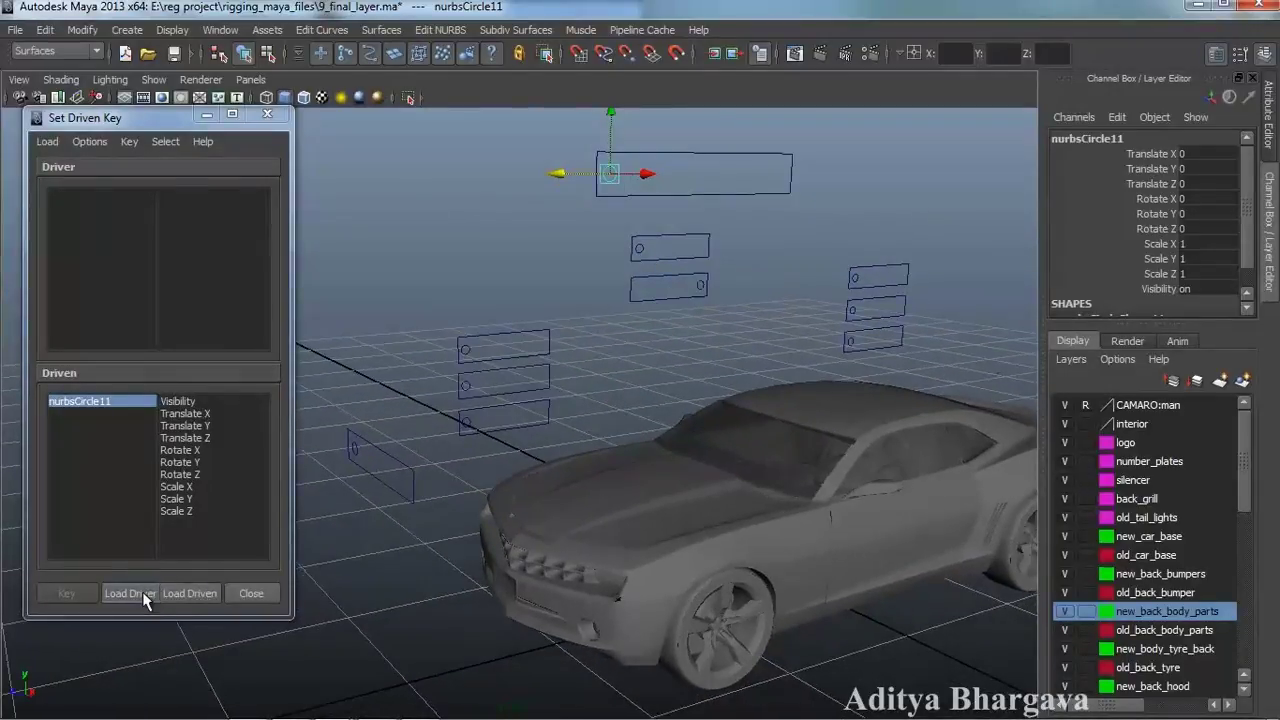
pyautogui.click(144, 590)
# Load the circle of the slider in front of the car as the driven object
pyautogui.keyDown('alt'); pyautogui.moveTo(451, 508); pyautogui.dragTo(432, 492); pyautogui.keyUp('alt')
pyautogui.click(397, 459)
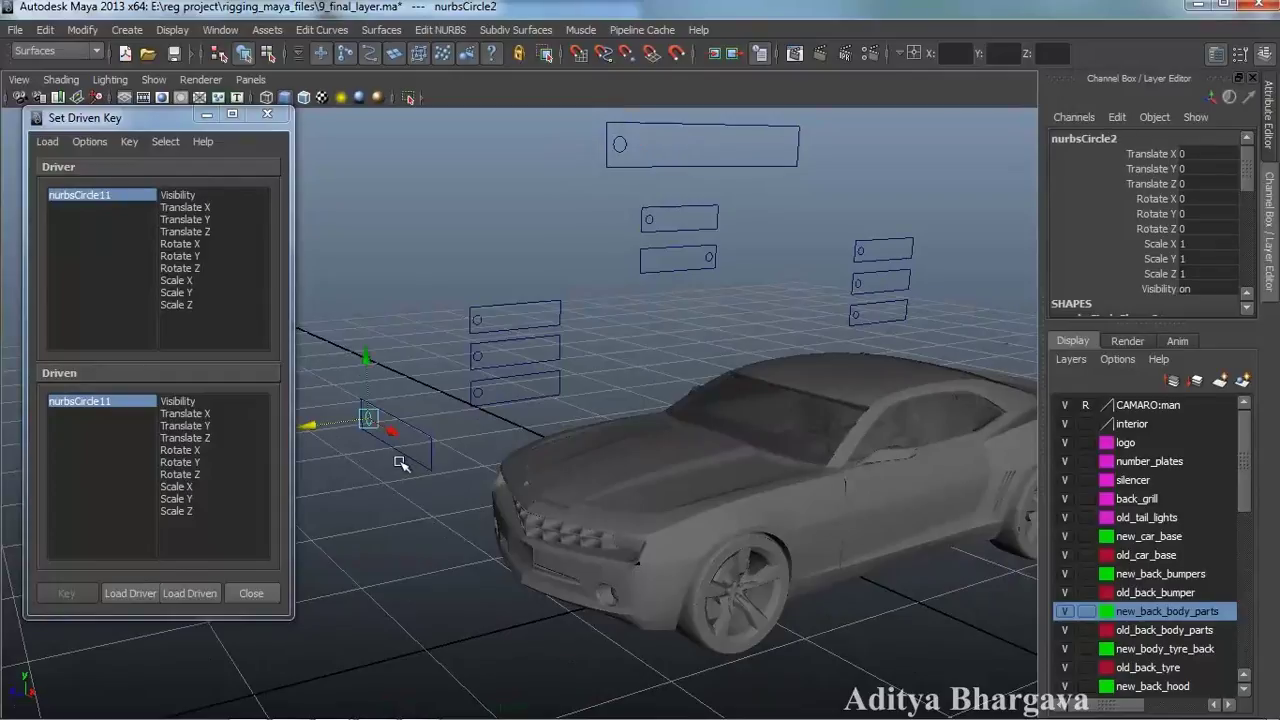
pyautogui.keyDown('alt'); pyautogui.moveTo(572, 430); pyautogui.dragTo(578, 503, button='middle'); pyautogui.keyUp('alt')
pyautogui.click(195, 595)
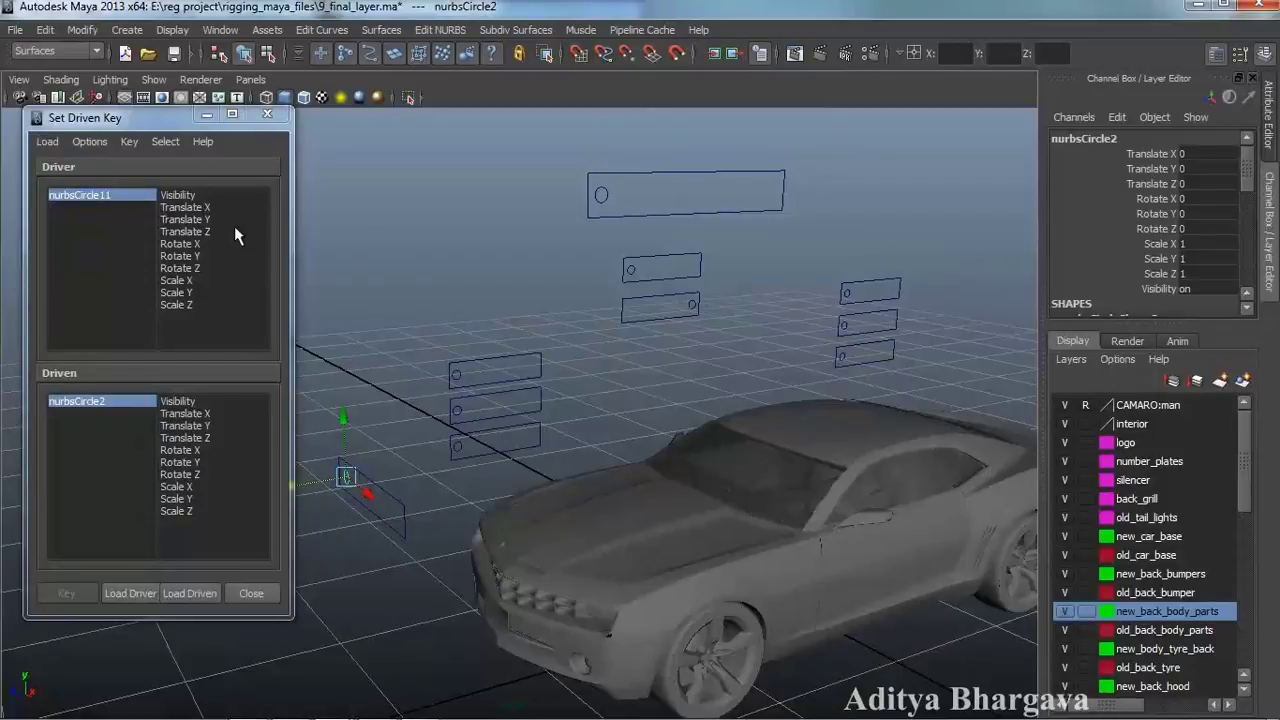
# Test the slide directions of the driver circle and the front slider's circle, undoing each move
pyautogui.click(617, 193)
pyautogui.moveTo(551, 197); pyautogui.dragTo(608, 203)
pyautogui.hotkey('ctrl', 'z')
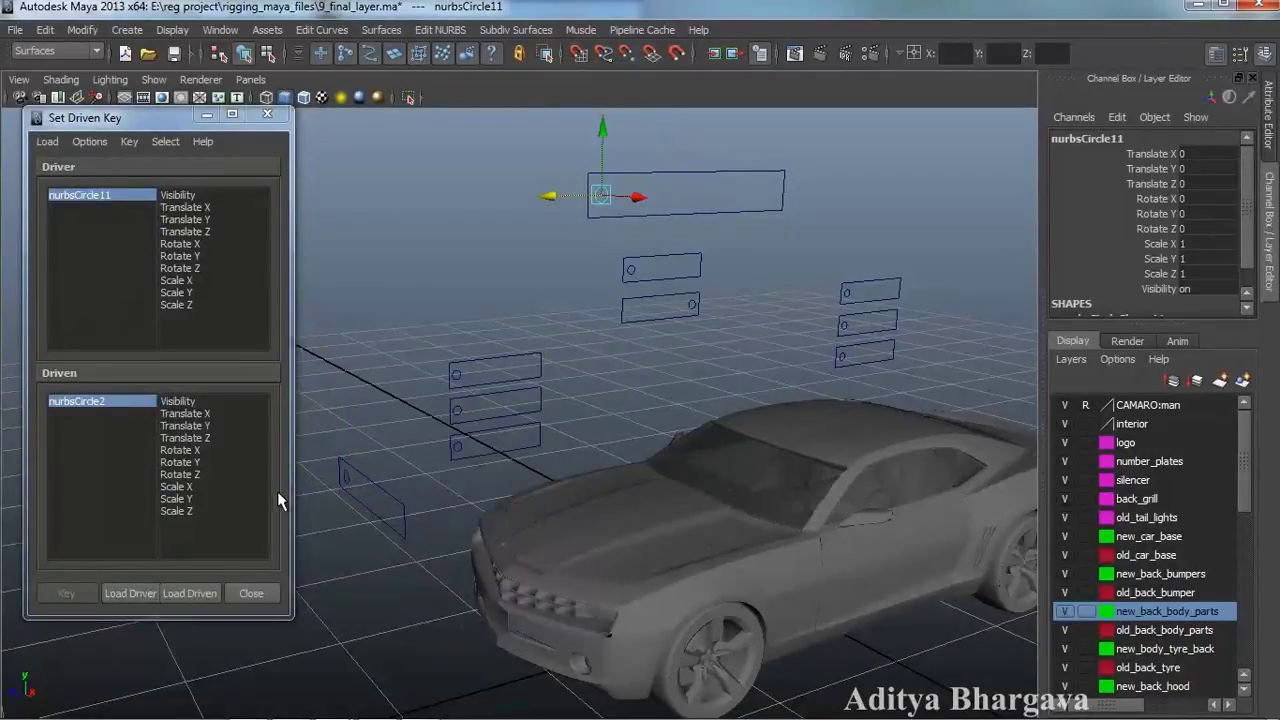
pyautogui.click(345, 480)
pyautogui.moveTo(366, 488); pyautogui.dragTo(397, 526)
pyautogui.hotkey('ctrl', 'z')
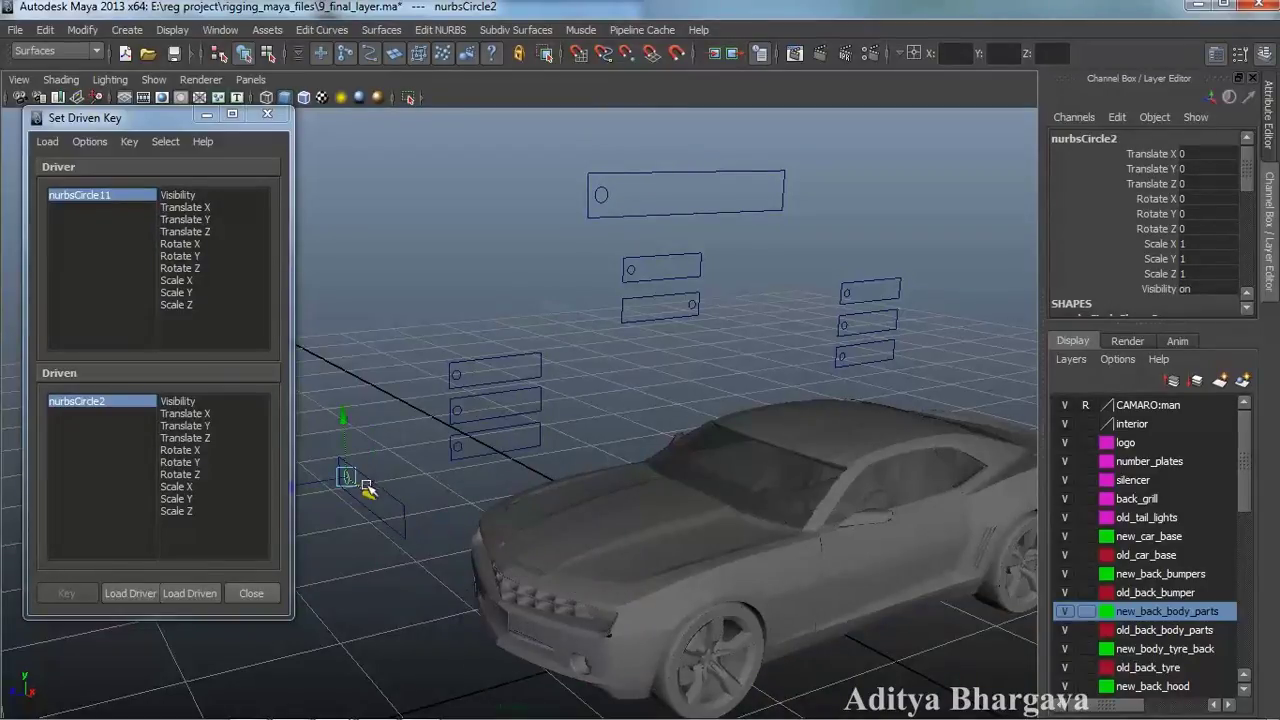
# Key the driver's Translate Z against the driven circle's Translate X with both circles at 0
pyautogui.click(210, 414)
pyautogui.click(185, 231)
pyautogui.keyDown('alt'); pyautogui.moveTo(626, 377); pyautogui.dragTo(620, 376, button='middle'); pyautogui.keyUp('alt')
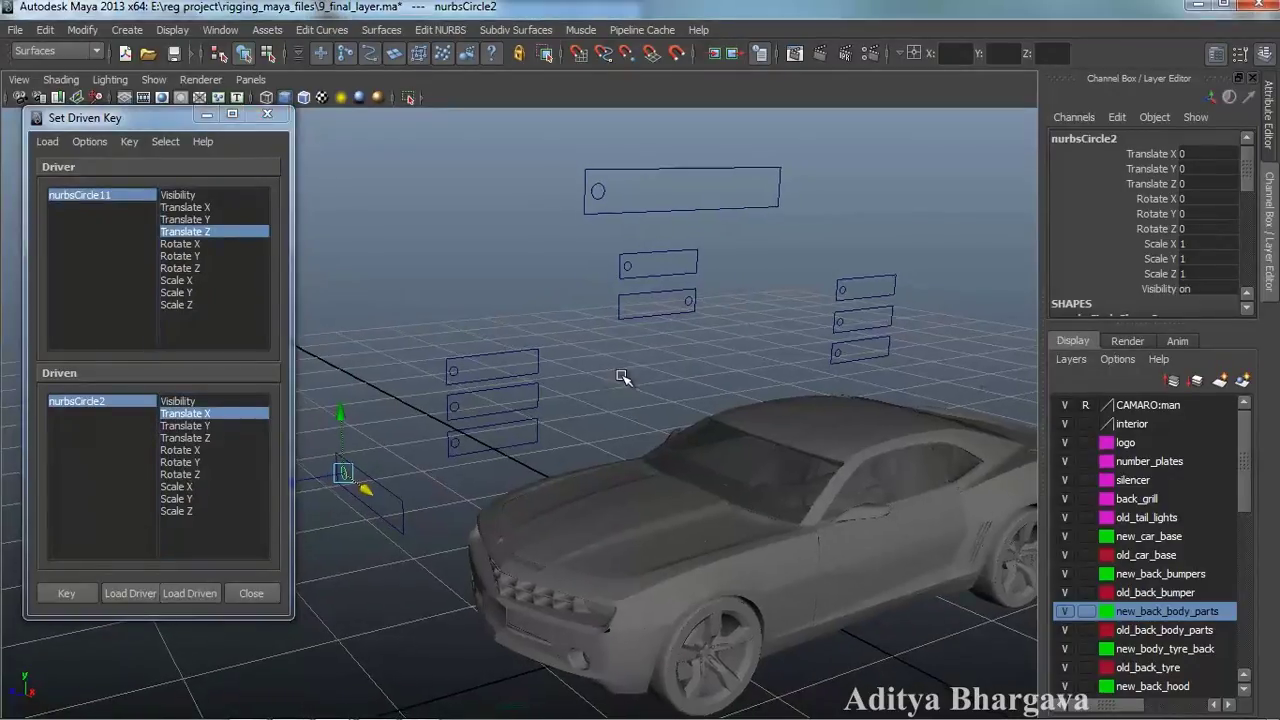
pyautogui.click(69, 589)
# Set a second driven key with the driver at about Translate Z -0.522 and the driven circle at Translate X 0.85
pyautogui.keyDown('alt'); pyautogui.moveTo(445, 478); pyautogui.dragTo(472, 565); pyautogui.keyUp('alt')
pyautogui.keyDown('alt'); pyautogui.moveTo(636, 220); pyautogui.dragTo(602, 212); pyautogui.keyUp('alt')
pyautogui.click(575, 198)
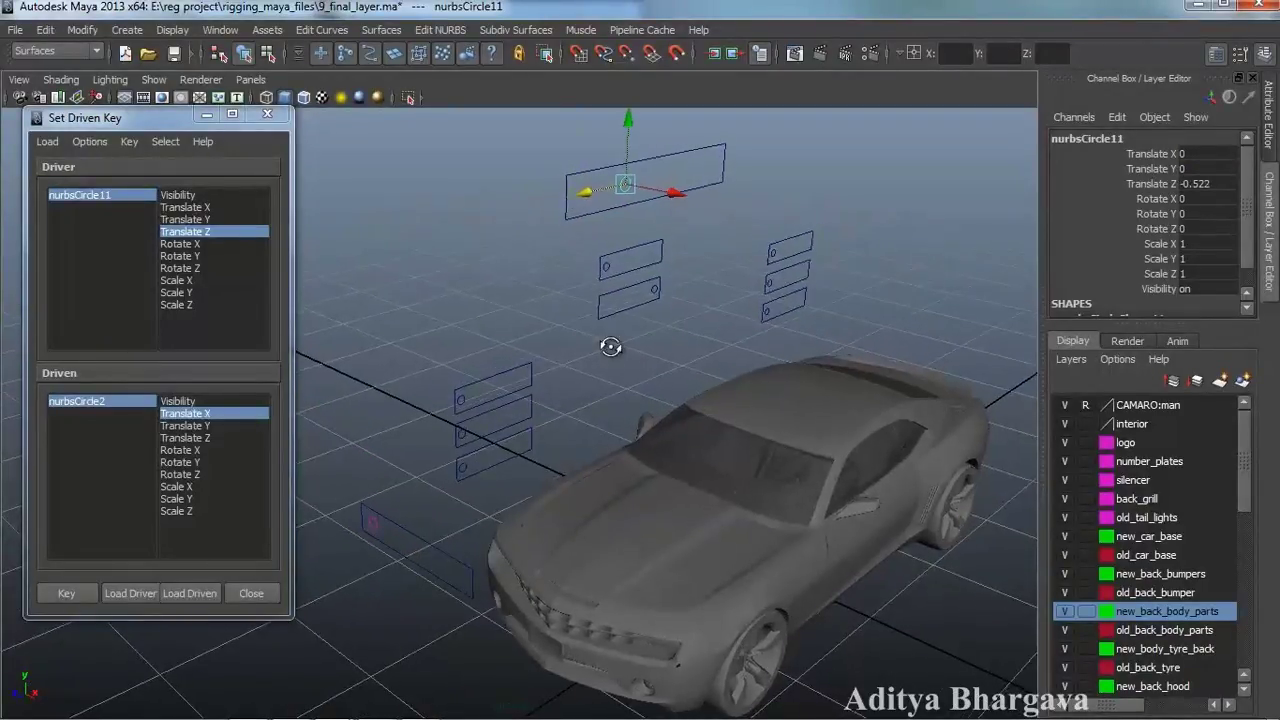
pyautogui.keyDown('alt'); pyautogui.moveTo(606, 347); pyautogui.dragTo(620, 357); pyautogui.keyUp('alt')
pyautogui.click(383, 532)
pyautogui.moveTo(425, 546); pyautogui.dragTo(536, 608)
pyautogui.scroll(-2, 536, 608)
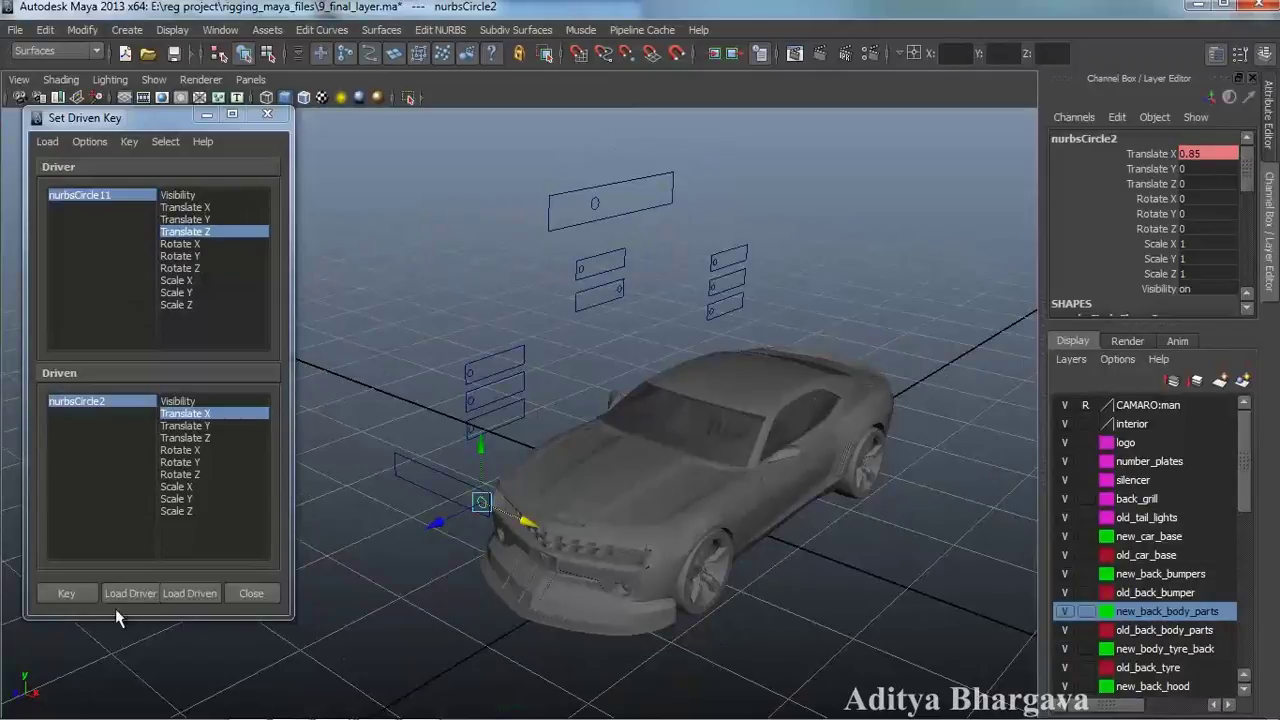
pyautogui.click(87, 594)
# Slide the circles of the three stacked sliders above the hood to their rear ends, at Translate Z -0.6
pyautogui.keyDown('alt'); pyautogui.moveTo(592, 543); pyautogui.dragTo(598, 578, button='middle'); pyautogui.keyUp('alt')
pyautogui.keyDown('alt'); pyautogui.moveTo(598, 578); pyautogui.dragTo(514, 529); pyautogui.keyUp('alt')
pyautogui.scroll(2, 570, 564)
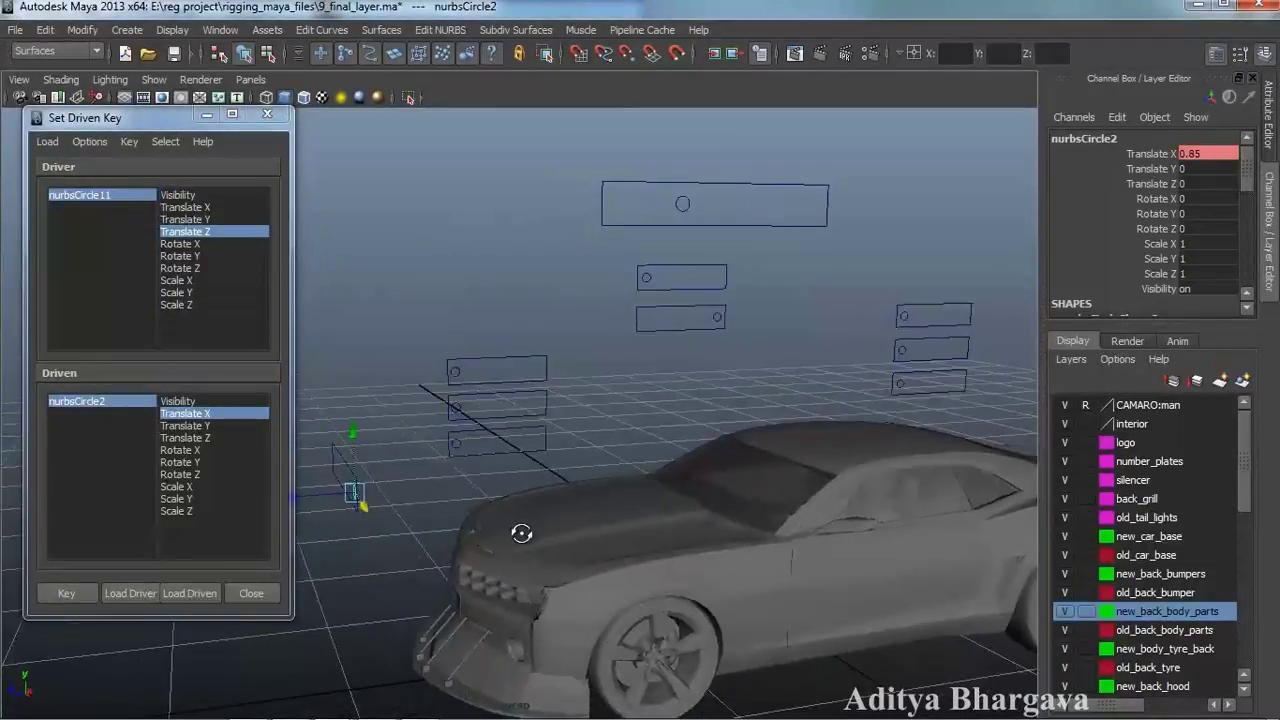
pyautogui.keyDown('alt'); pyautogui.moveTo(656, 413); pyautogui.dragTo(673, 397, button='middle'); pyautogui.keyUp('alt')
pyautogui.keyDown('alt'); pyautogui.moveTo(673, 397); pyautogui.dragTo(682, 406); pyautogui.keyUp('alt')
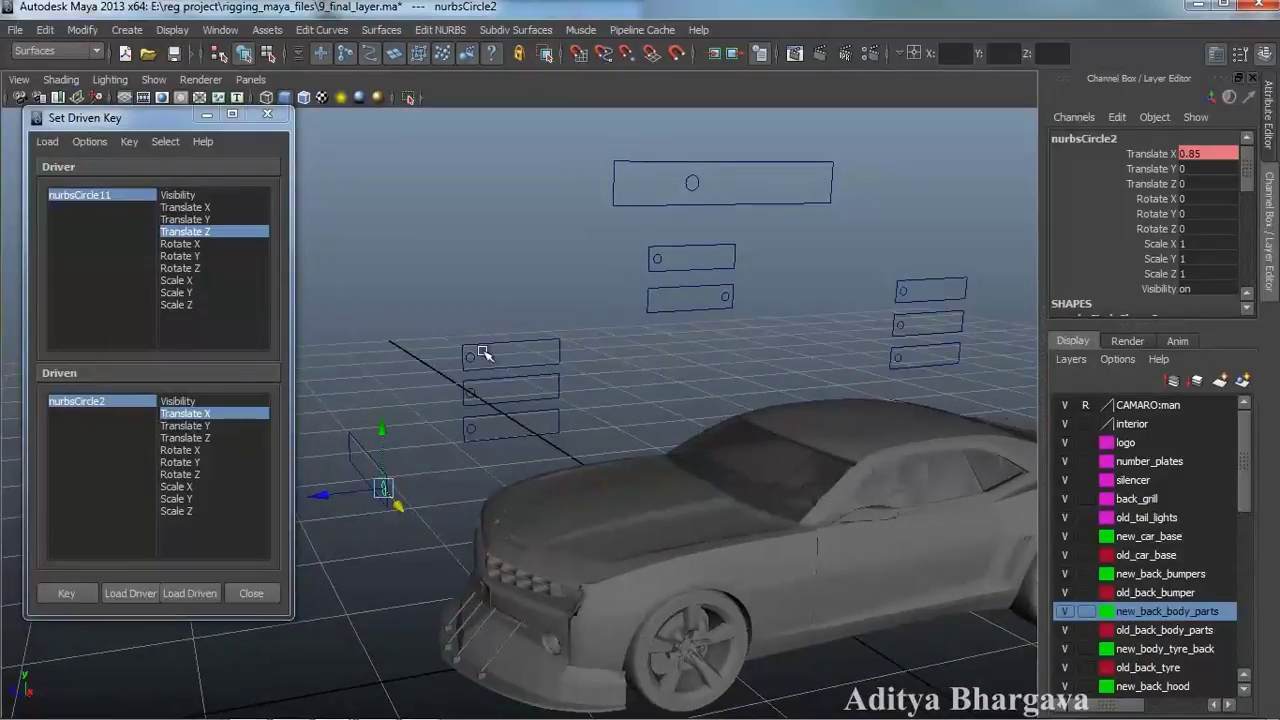
pyautogui.click(475, 431)
pyautogui.moveTo(416, 434); pyautogui.dragTo(531, 438)
pyautogui.click(472, 392)
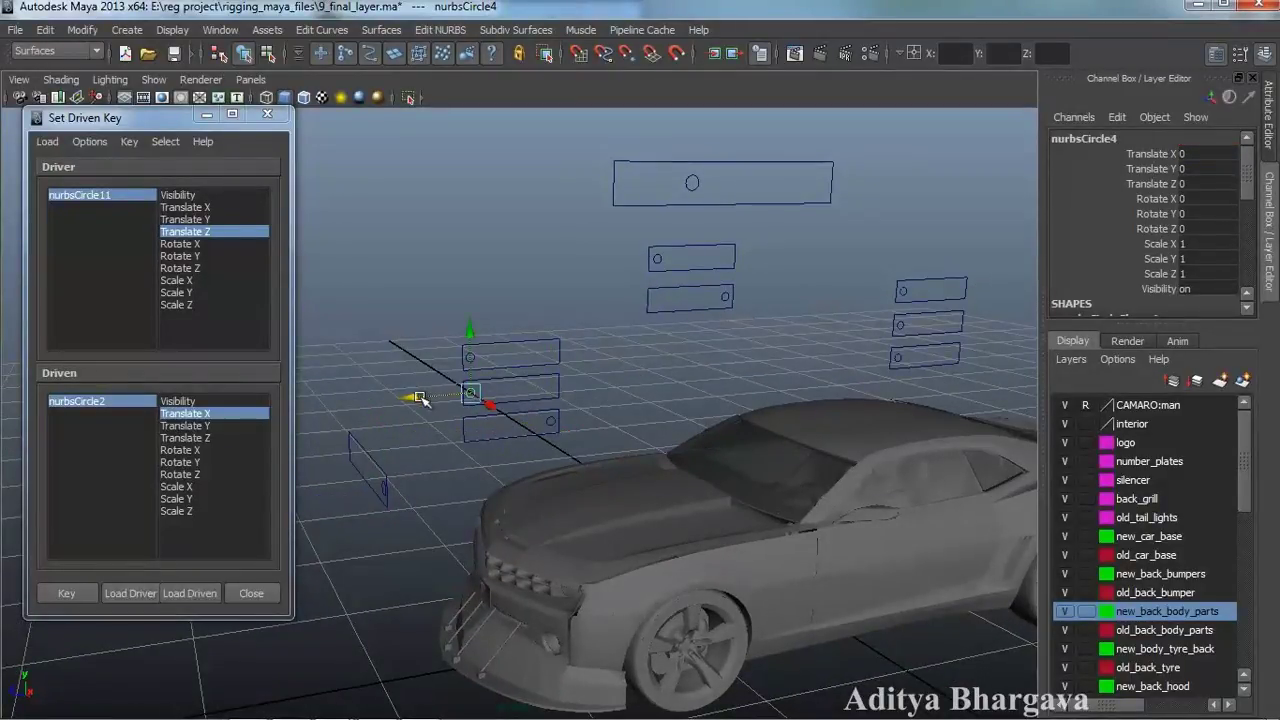
pyautogui.moveTo(414, 400); pyautogui.dragTo(512, 403)
pyautogui.click(470, 357)
pyautogui.moveTo(416, 358); pyautogui.dragTo(552, 375)
# Load the three hood slider circles as the driven objects and select them all in the driven list
pyautogui.keyDown('alt'); pyautogui.moveTo(612, 460); pyautogui.dragTo(598, 465, button='middle'); pyautogui.keyUp('alt')
pyautogui.scroll(-1, 604, 453)
pyautogui.scroll(1, 603, 452)
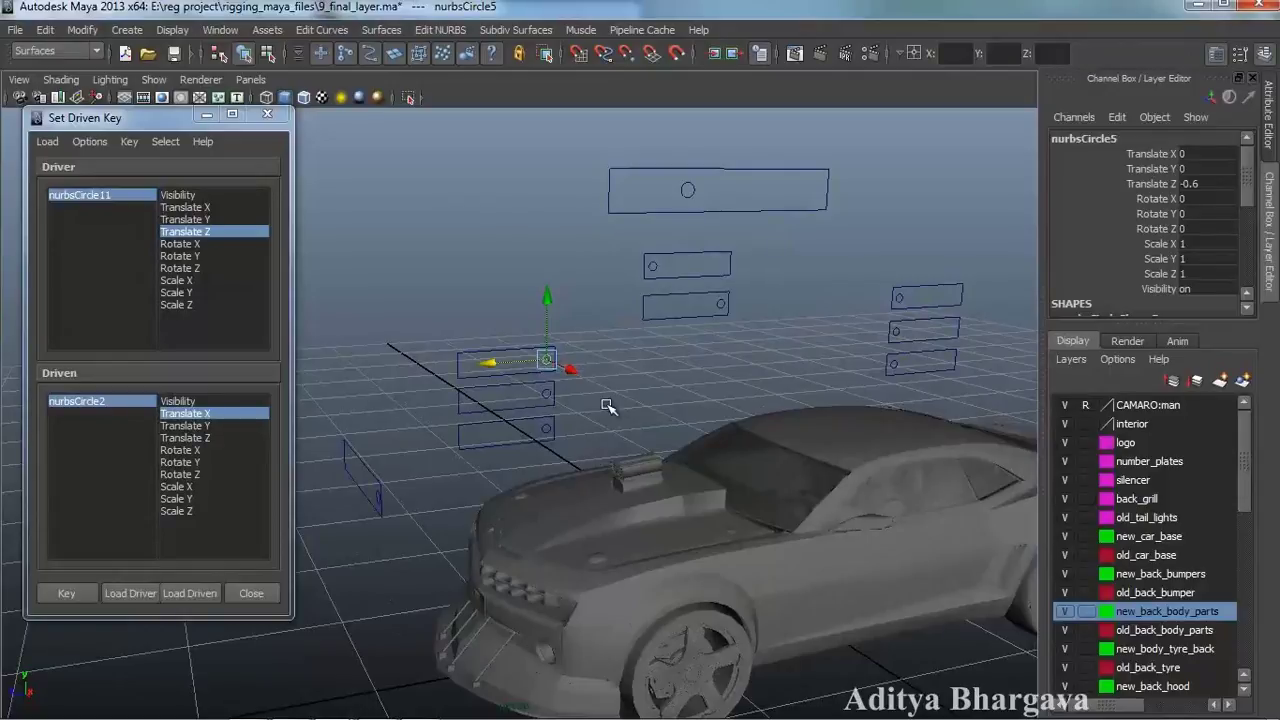
pyautogui.keyDown('alt'); pyautogui.moveTo(646, 427); pyautogui.dragTo(622, 431); pyautogui.keyUp('alt')
pyautogui.keyDown('alt'); pyautogui.moveTo(638, 429); pyautogui.dragTo(629, 437, button='middle'); pyautogui.keyUp('alt')
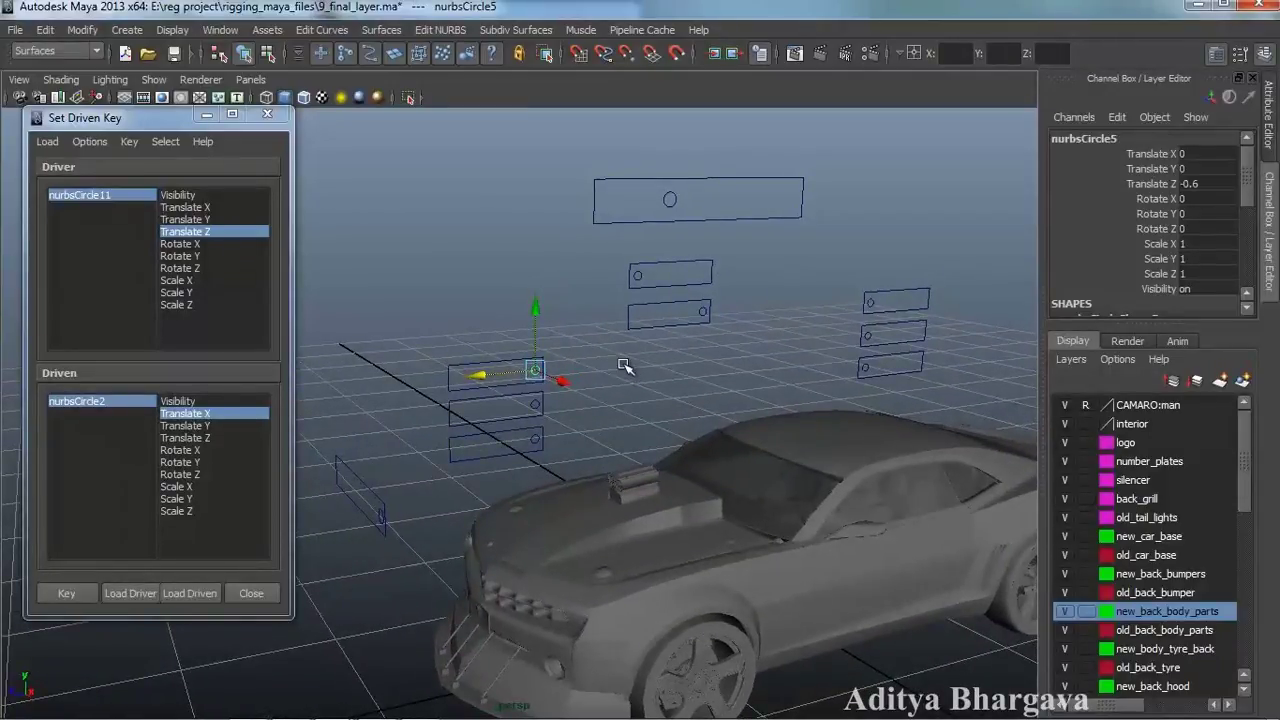
pyautogui.keyDown('shift'); pyautogui.click(543, 450); pyautogui.keyUp('shift')
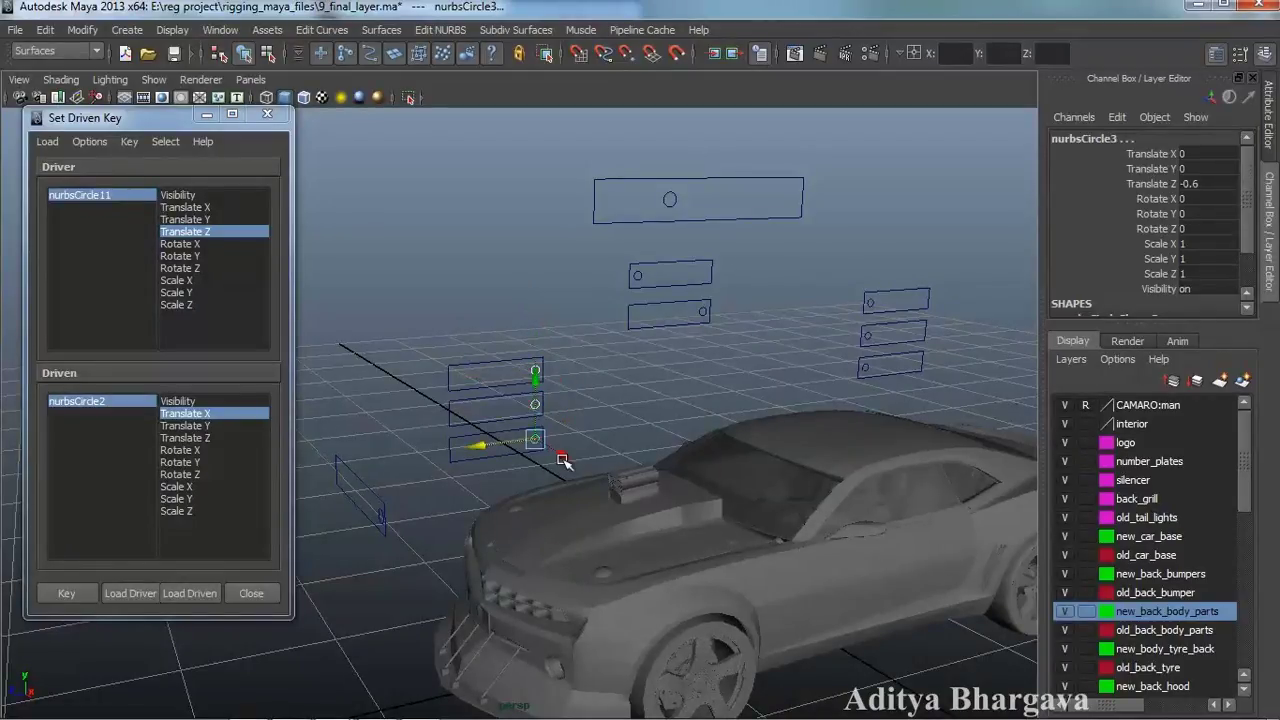
pyautogui.click(199, 586)
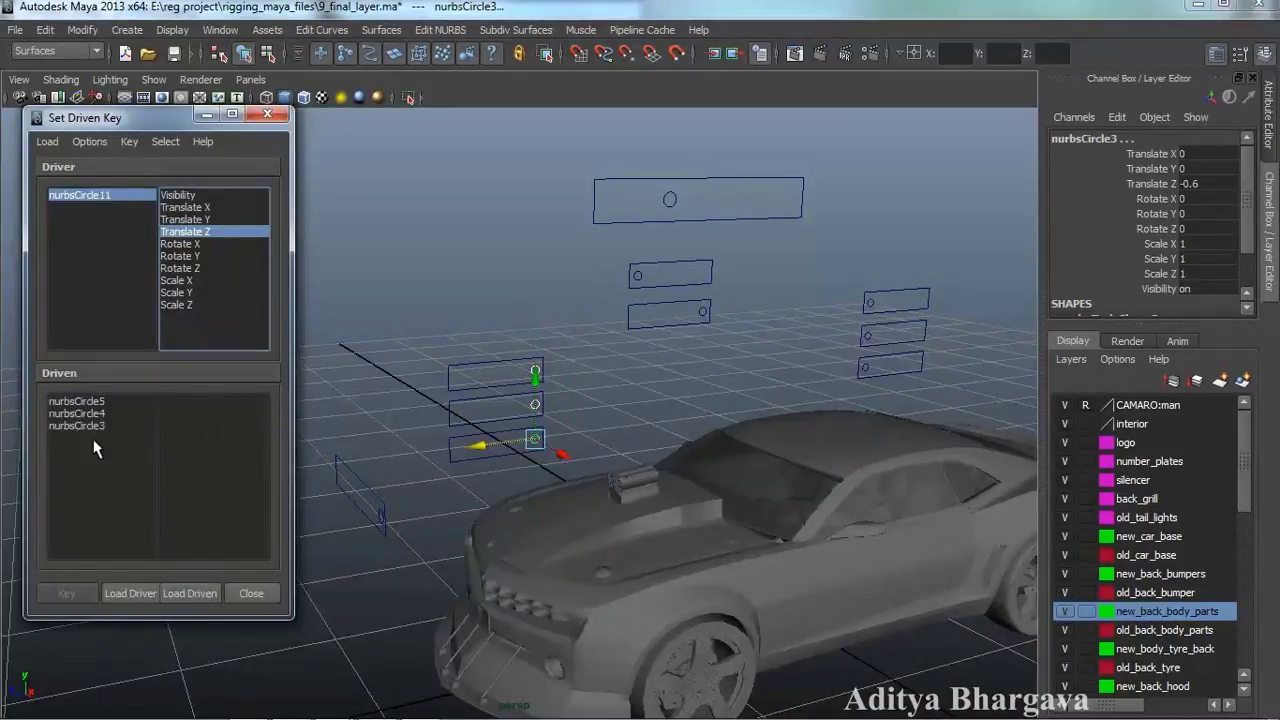
pyautogui.moveTo(90, 402); pyautogui.dragTo(93, 427)
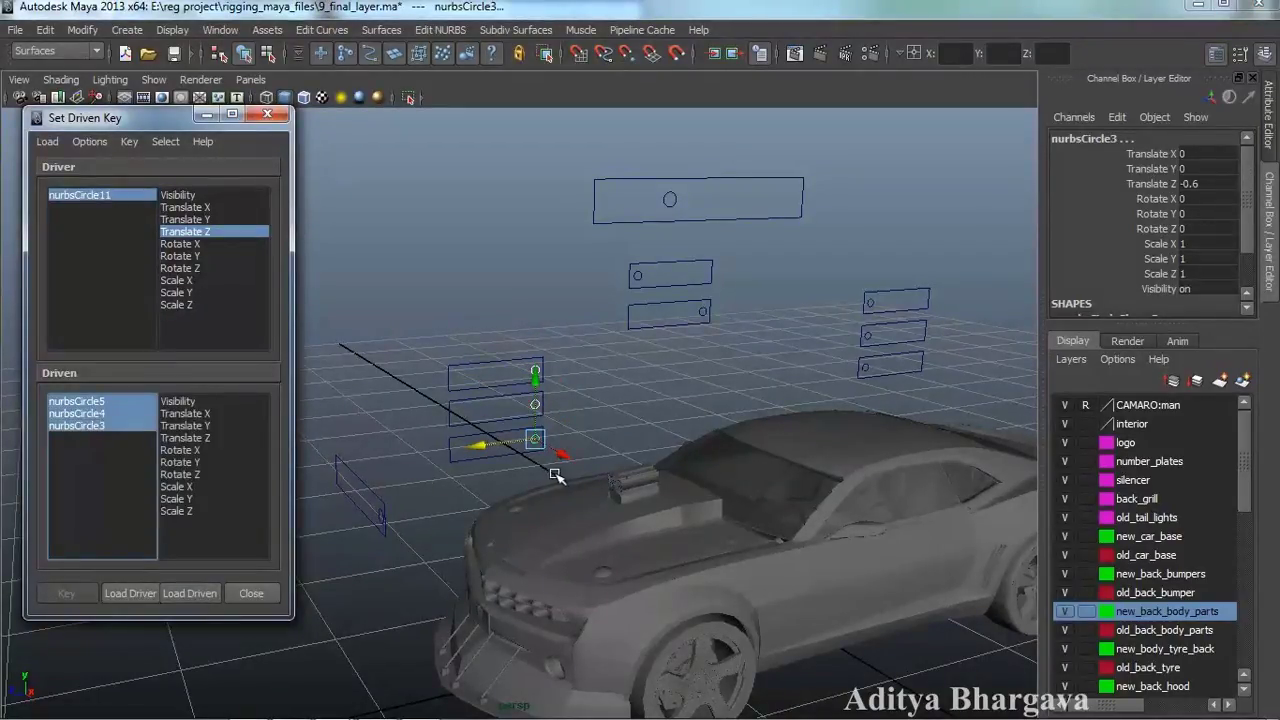
# Set a driven key on the three hood circles' Translate Z at -0.6, with the master circle at about -0.522
pyautogui.keyDown('alt'); pyautogui.moveTo(554, 474); pyautogui.dragTo(554, 480, button='middle'); pyautogui.keyUp('alt')
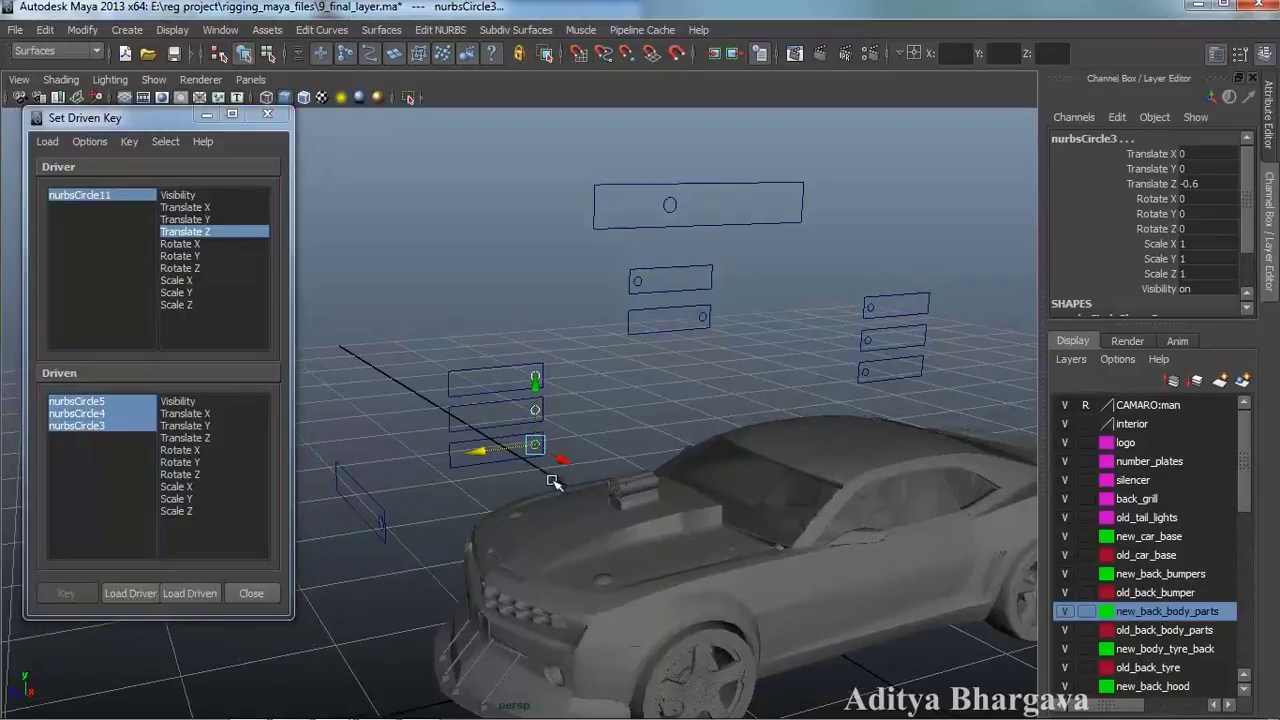
pyautogui.click(199, 438)
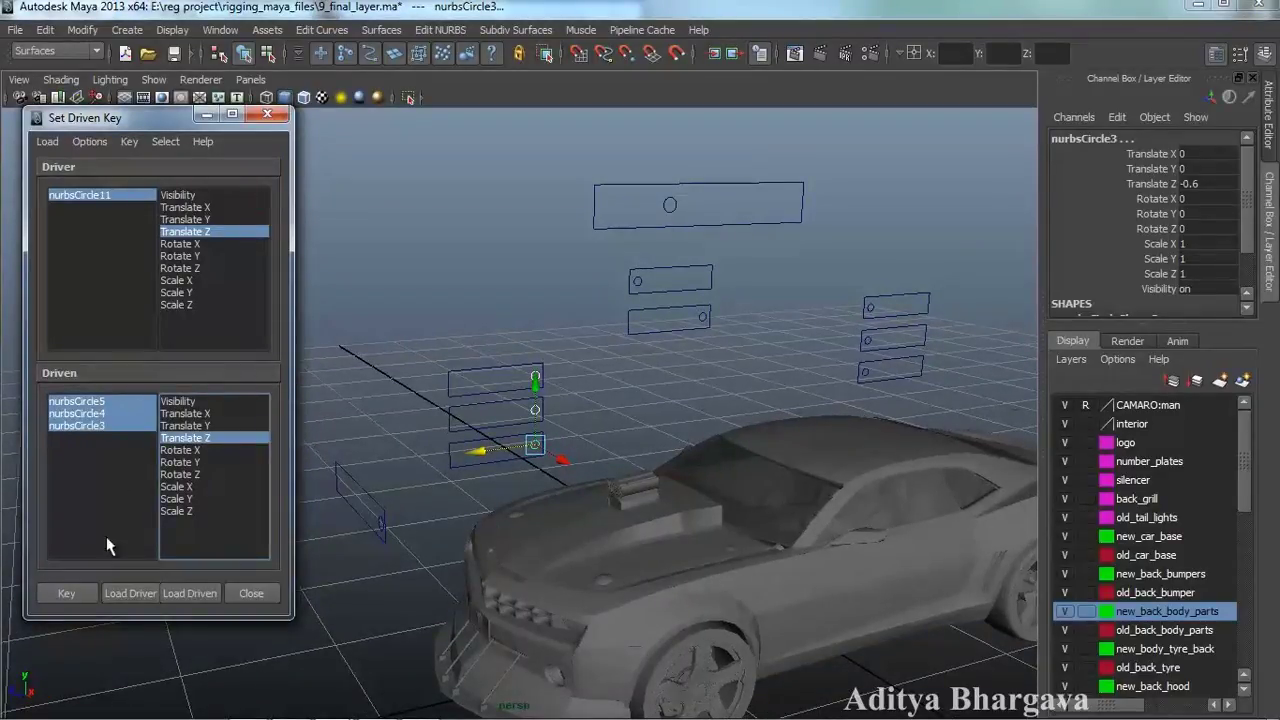
pyautogui.click(89, 588)
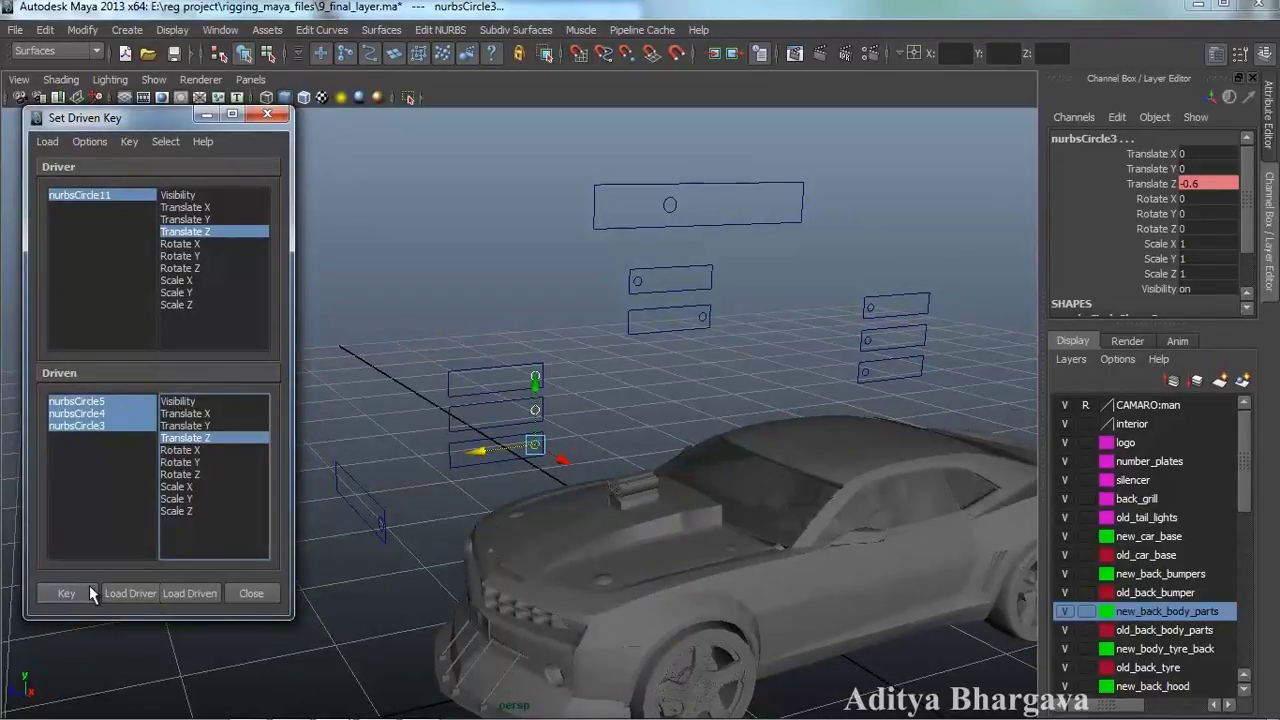
# Return the master slider's circle to Translate Z 0
pyautogui.click(664, 222)
pyautogui.doubleClick(1196, 185)
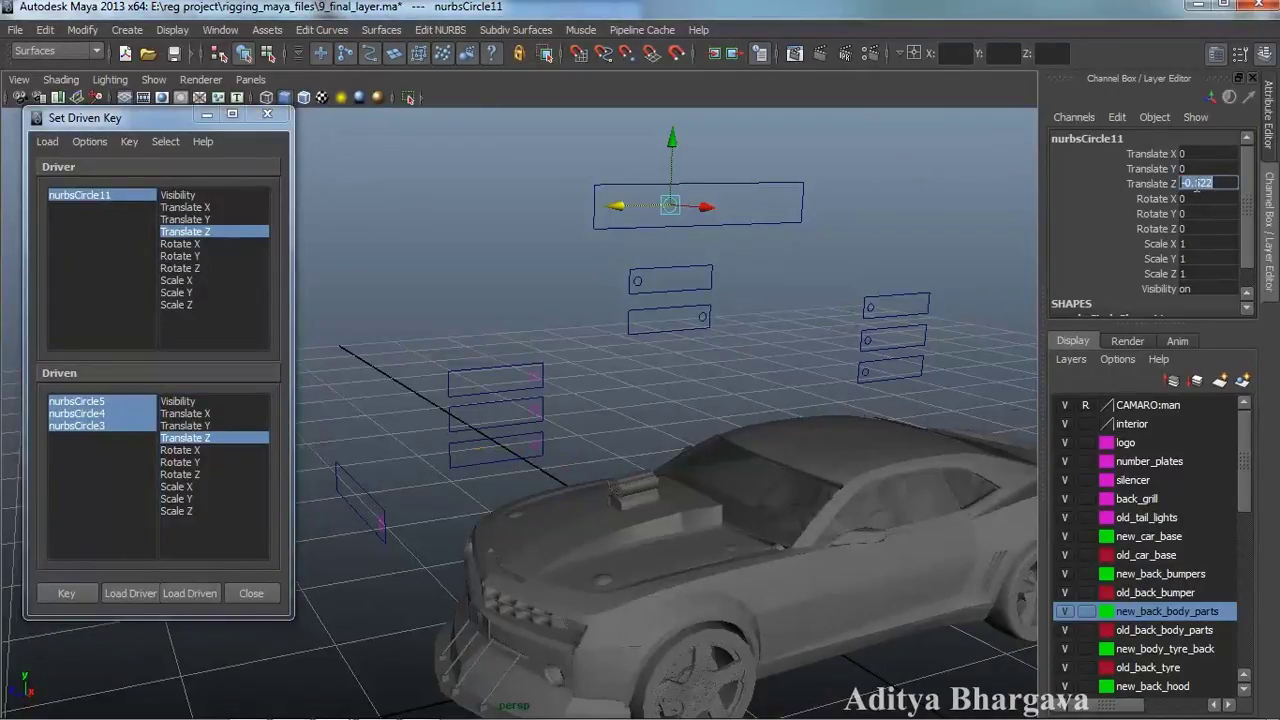
pyautogui.write('0')
pyautogui.press('Return')
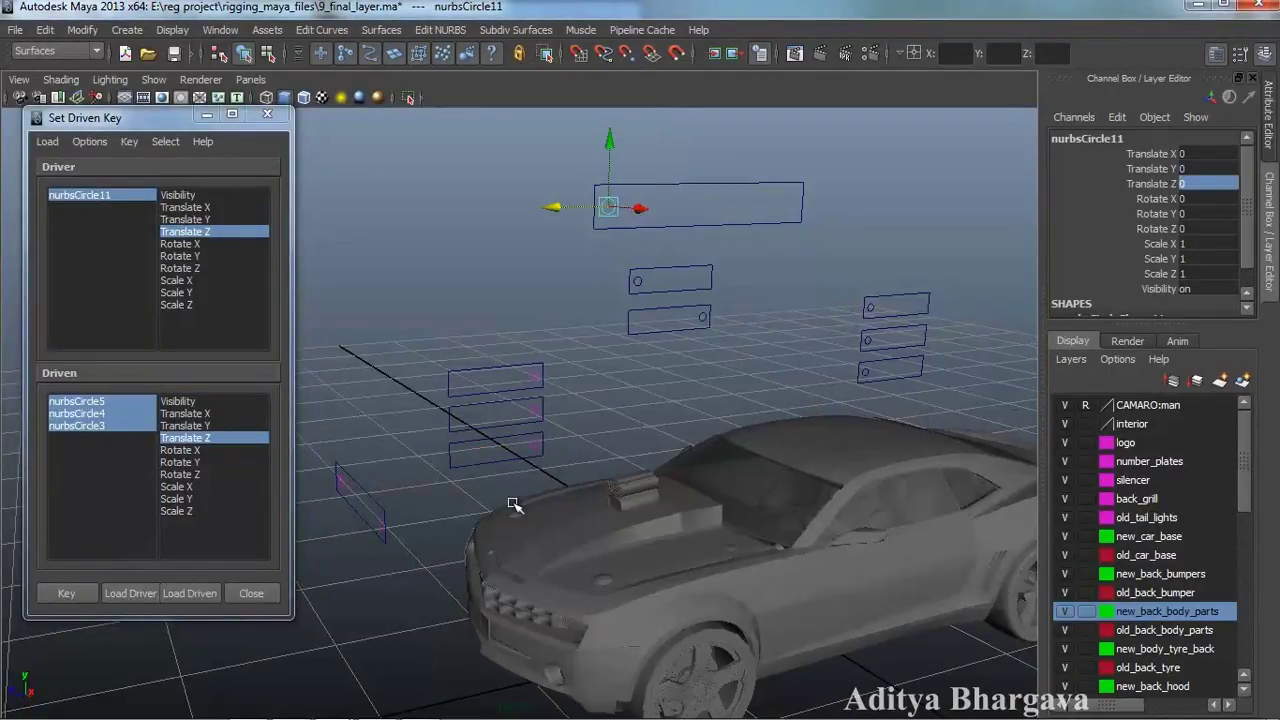
# Slide the three hood circles forward to Translate Z 0 and key them against the master circle at 0
pyautogui.click(537, 448)
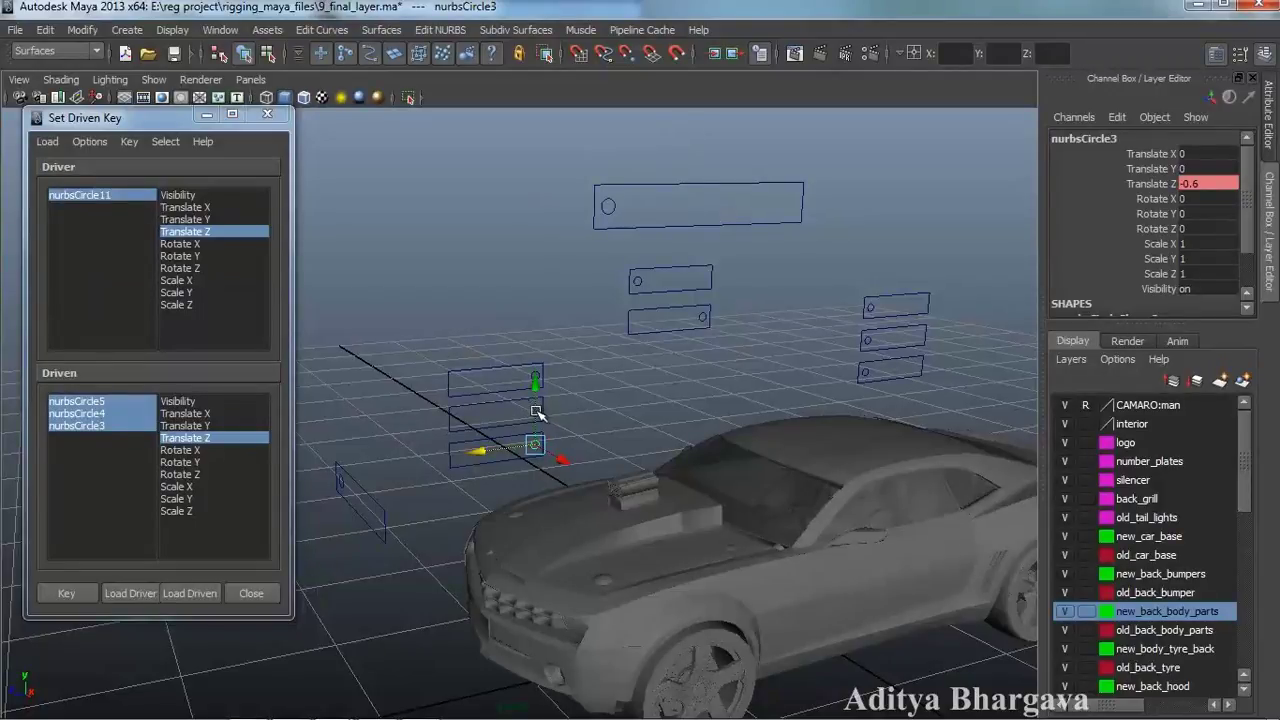
pyautogui.hotkey('ctrl', 'z')
pyautogui.click(571, 405)
pyautogui.click(537, 376)
pyautogui.keyDown('shift'); pyautogui.click(537, 409); pyautogui.keyUp('shift')
pyautogui.keyDown('shift'); pyautogui.click(515, 445); pyautogui.keyUp('shift')
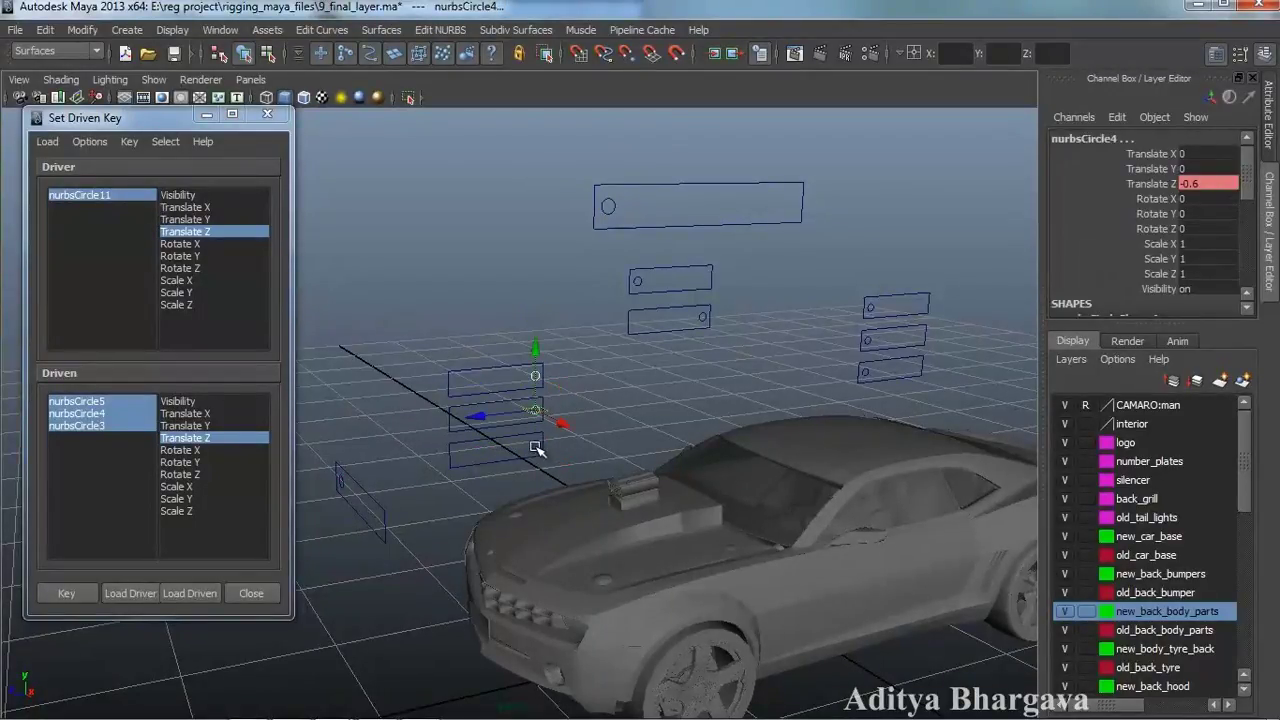
pyautogui.moveTo(493, 450); pyautogui.dragTo(316, 478)
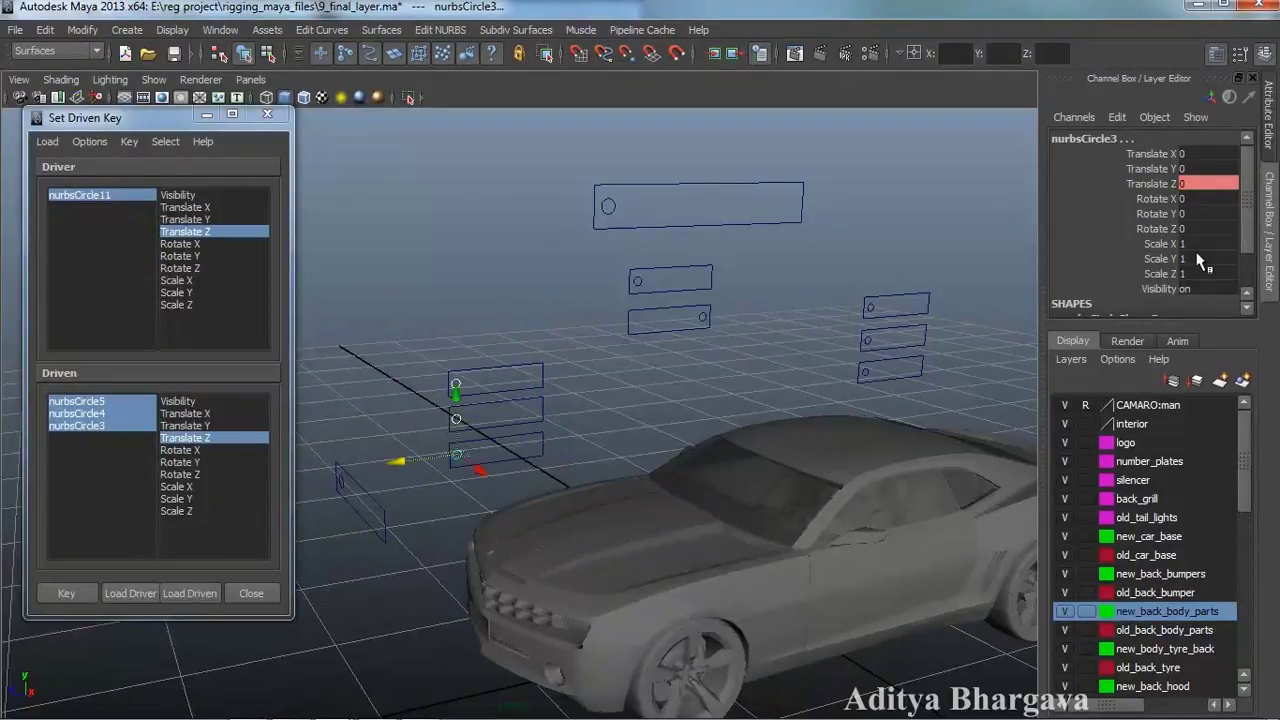
pyautogui.moveTo(101, 401); pyautogui.dragTo(108, 445)
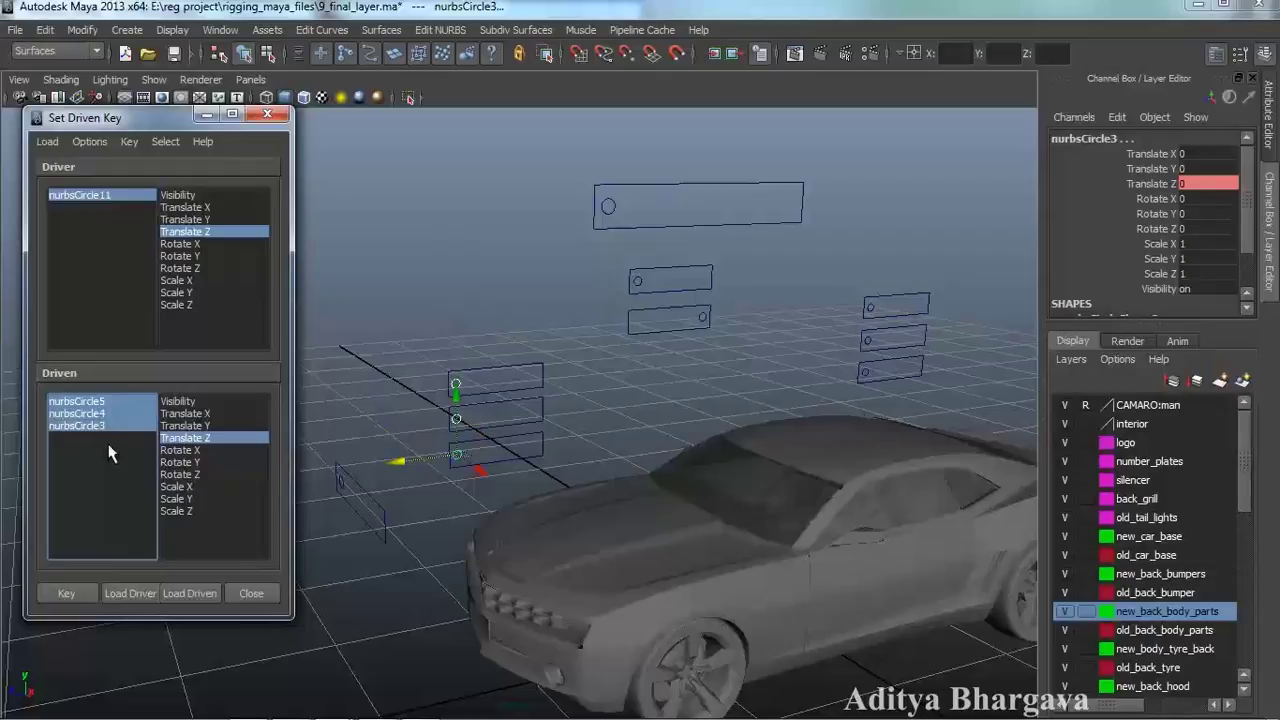
pyautogui.click(49, 595)
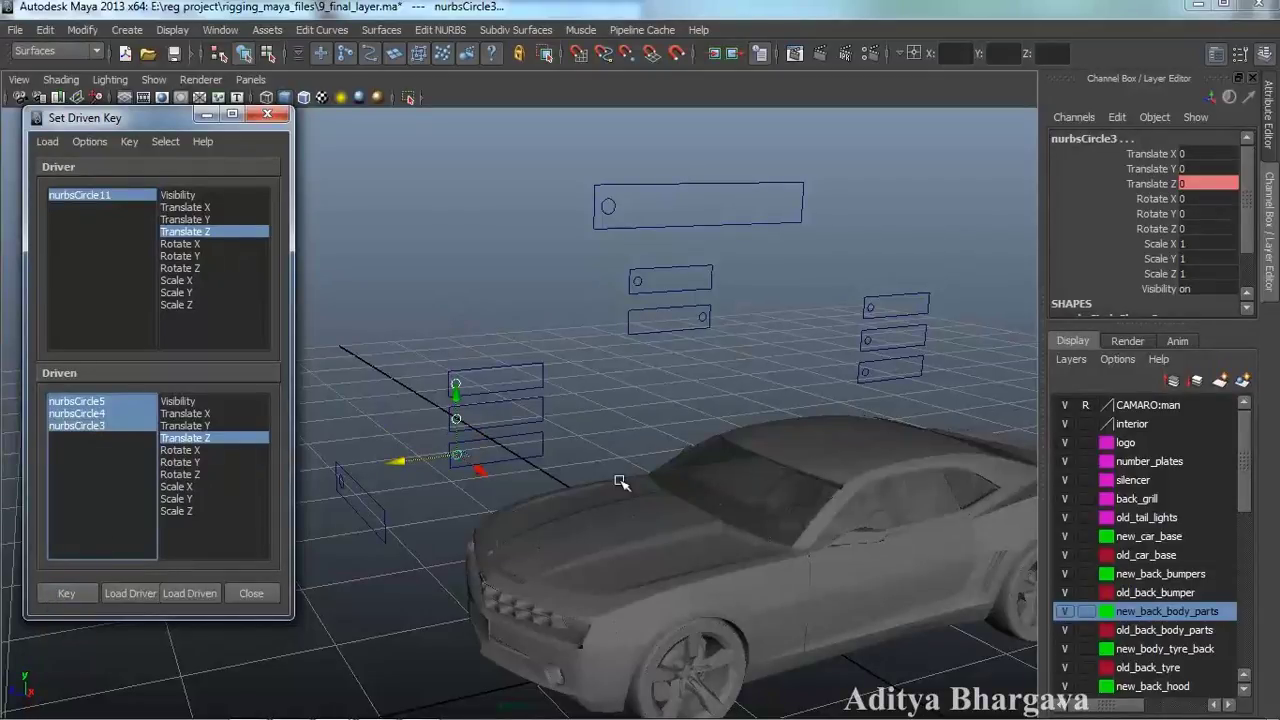
# Slide the master circle to about Translate Z -0.519 and examine how the hood parts and hood sliders respond
pyautogui.click(610, 218)
pyautogui.moveTo(563, 203); pyautogui.dragTo(717, 449)
pyautogui.keyDown('alt'); pyautogui.moveTo(712, 494); pyautogui.dragTo(702, 493); pyautogui.keyUp('alt')
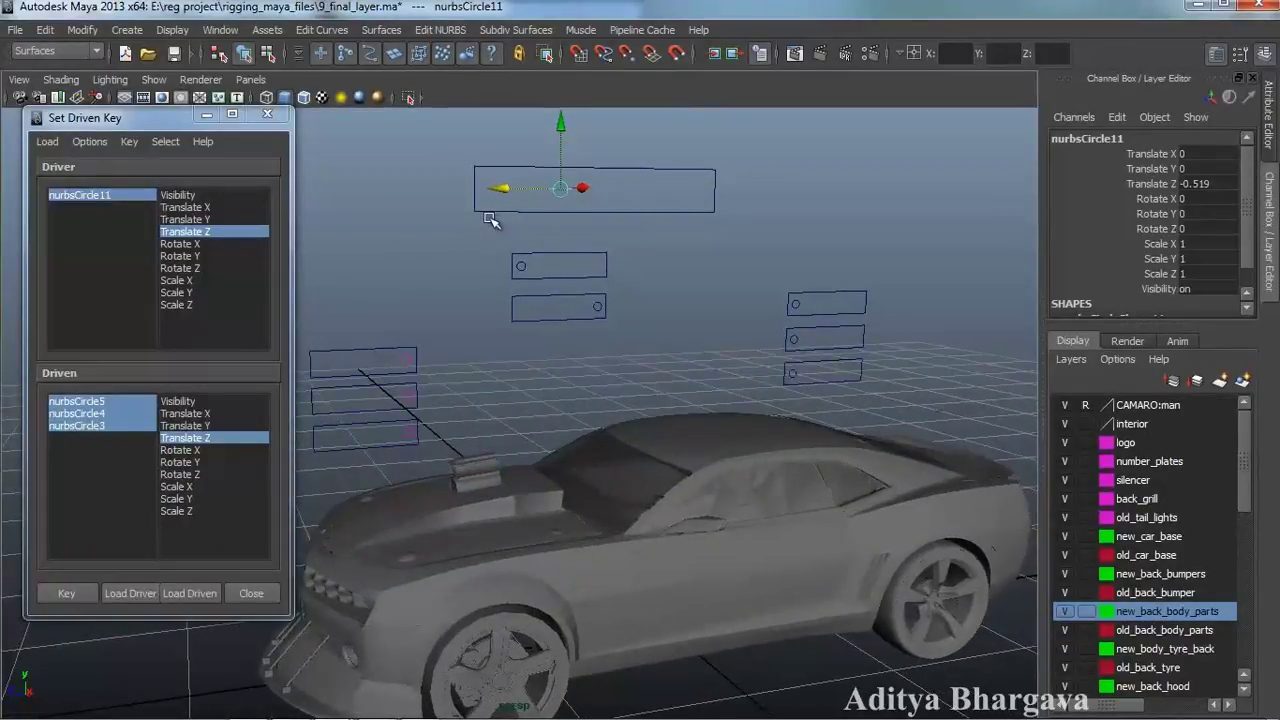
pyautogui.keyDown('alt'); pyautogui.moveTo(530, 454); pyautogui.dragTo(551, 480); pyautogui.keyUp('alt')
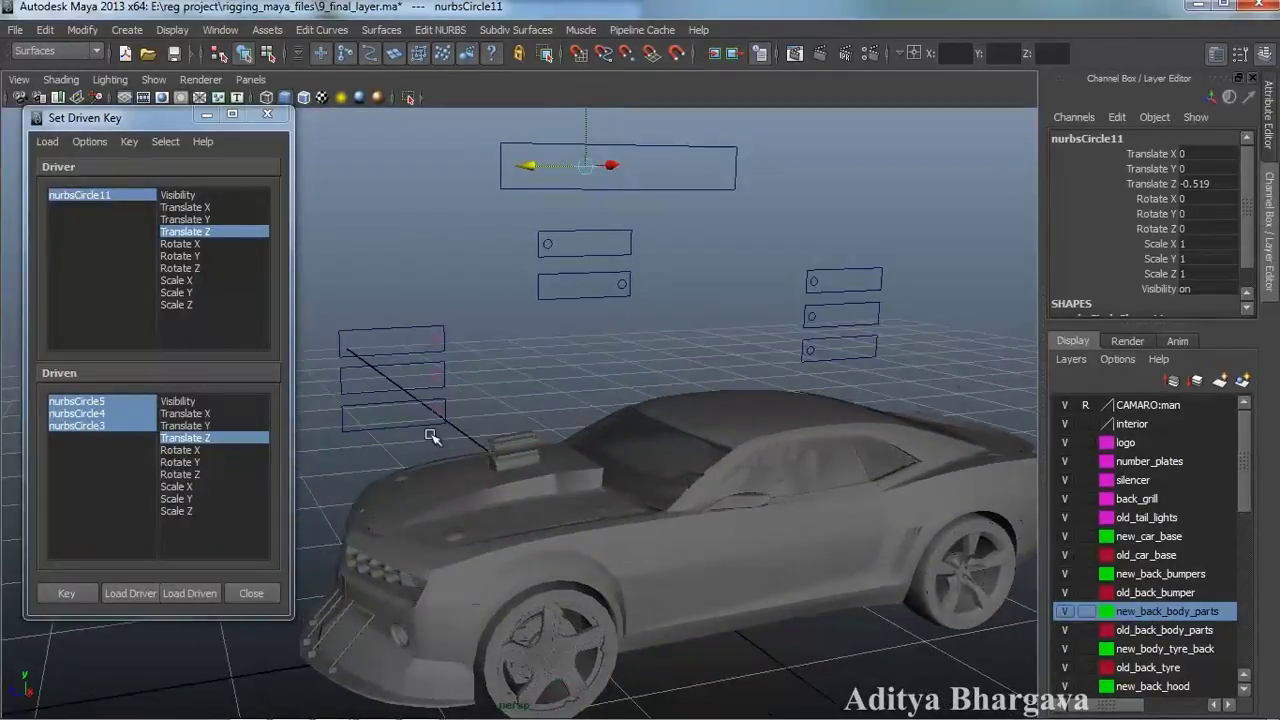
pyautogui.moveTo(628, 523)
pyautogui.keyDown('alt'); pyautogui.mouseDown()
pyautogui.moveTo(603, 517)
pyautogui.moveTo(606, 530)
pyautogui.moveTo(626, 516)
pyautogui.mouseUp(); pyautogui.keyUp('alt')
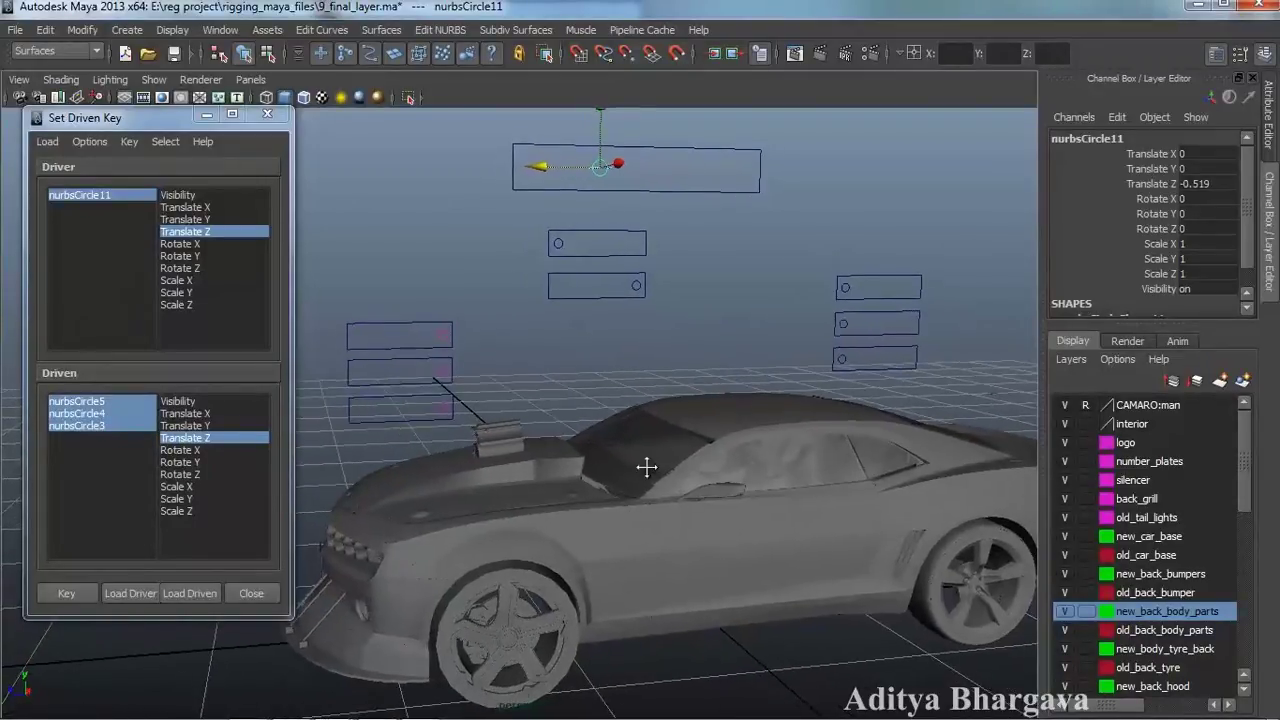
pyautogui.keyDown('alt'); pyautogui.moveTo(646, 466); pyautogui.dragTo(647, 474, button='middle'); pyautogui.keyUp('alt')
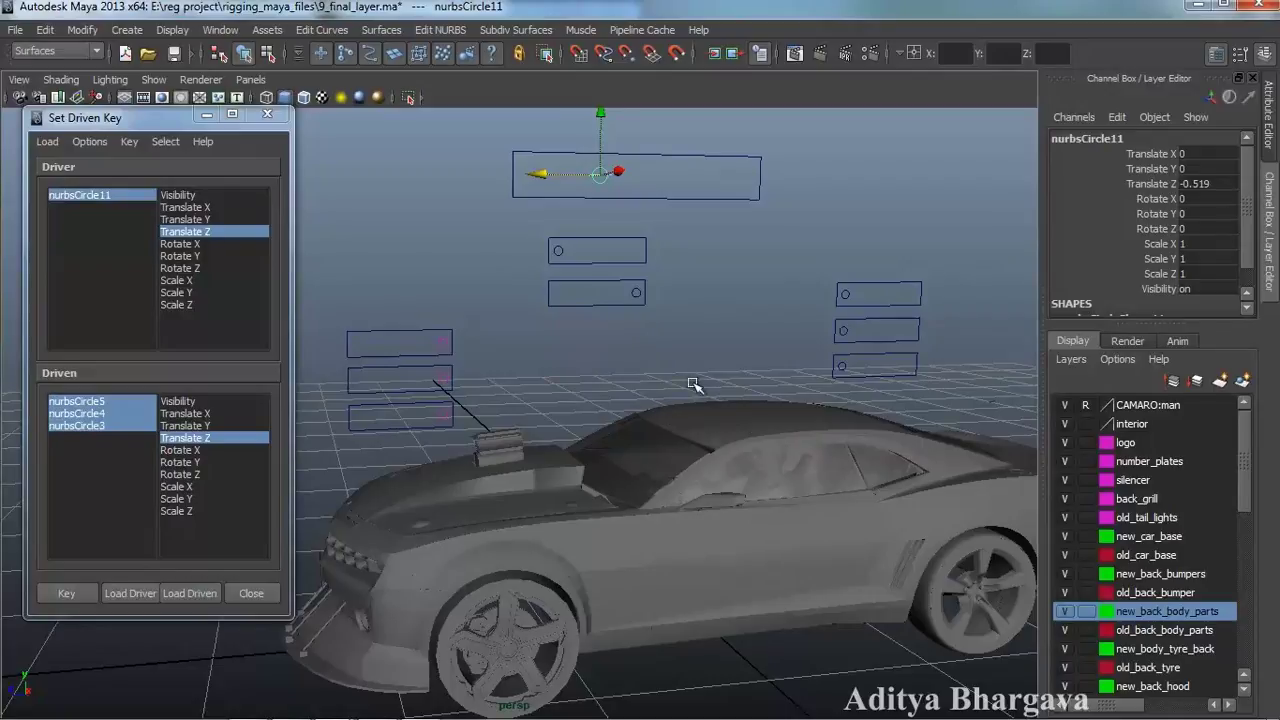
pyautogui.keyDown('alt'); pyautogui.moveTo(728, 462); pyautogui.dragTo(729, 488, button='middle'); pyautogui.keyUp('alt')
pyautogui.keyDown('alt'); pyautogui.moveTo(729, 488); pyautogui.dragTo(735, 472); pyautogui.keyUp('alt')
# Slide the master circle to about Translate Z -0.377
pyautogui.scroll(2, 735, 489)
pyautogui.moveTo(595, 137); pyautogui.dragTo(571, 146)
pyautogui.scroll(-2, 640, 262)
pyautogui.keyDown('alt'); pyautogui.moveTo(640, 262); pyautogui.dragTo(626, 252); pyautogui.keyUp('alt')
pyautogui.scroll(-2, 624, 256)
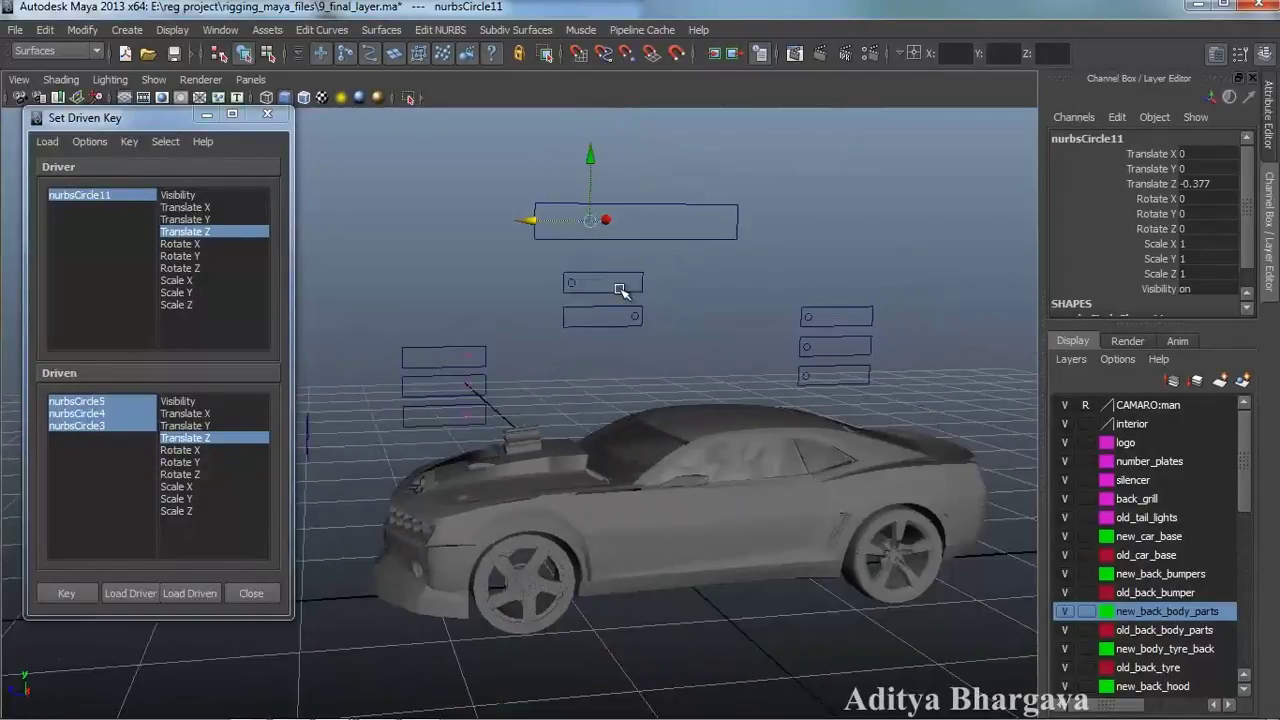
# Slide the circle of the lower of the two sliders beneath the master forward to Translate Z 0
pyautogui.click(574, 283)
pyautogui.click(630, 323)
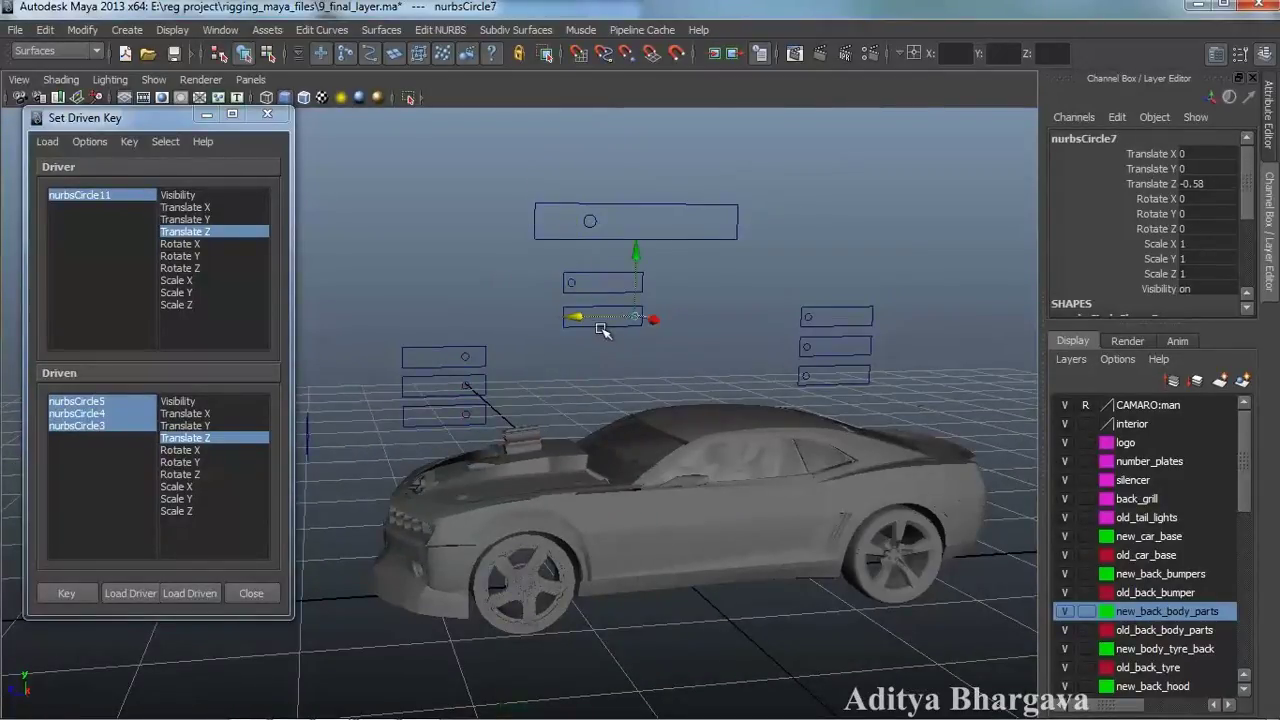
pyautogui.moveTo(585, 315); pyautogui.dragTo(471, 340)
pyautogui.scroll(2, 603, 400)
pyautogui.keyDown('alt'); pyautogui.moveTo(603, 394); pyautogui.dragTo(614, 404); pyautogui.keyUp('alt')
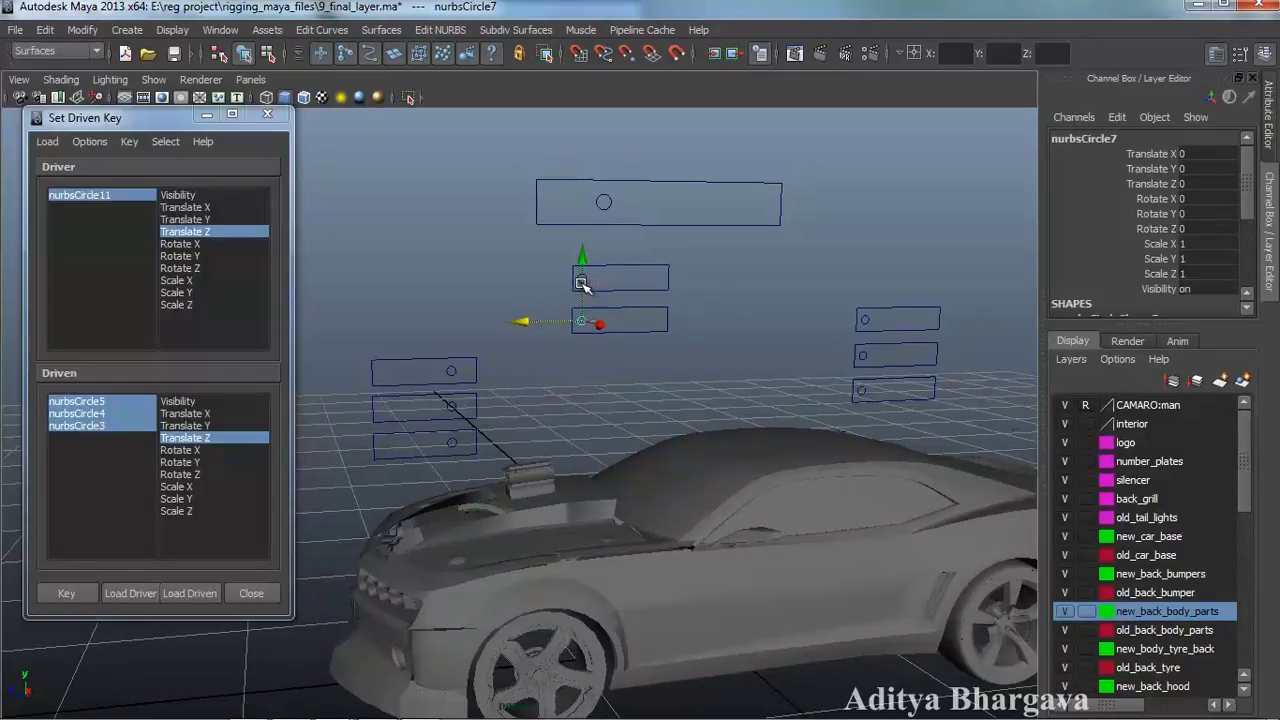
# Load the circles of the two sliders beneath the master as driven objects and select both in the driven list
pyautogui.click(582, 284)
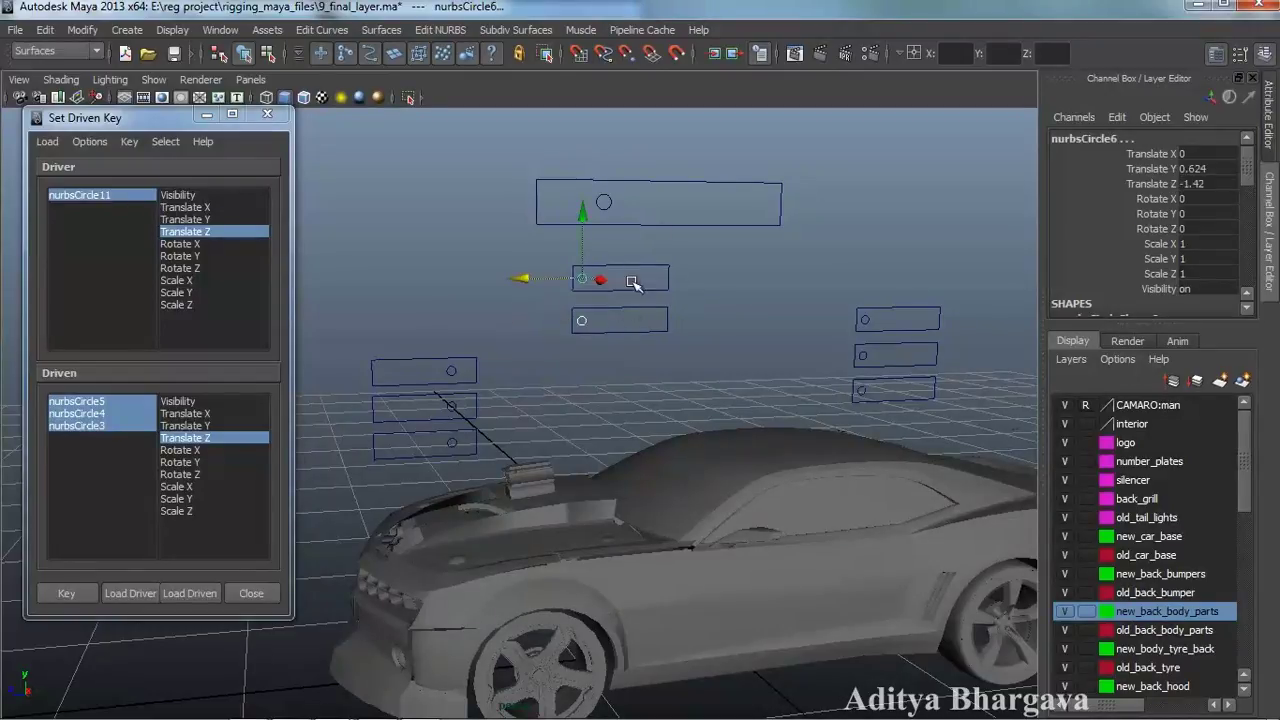
pyautogui.click(190, 593)
pyautogui.keyDown('alt'); pyautogui.moveTo(705, 362); pyautogui.dragTo(694, 374, button='middle'); pyautogui.keyUp('alt')
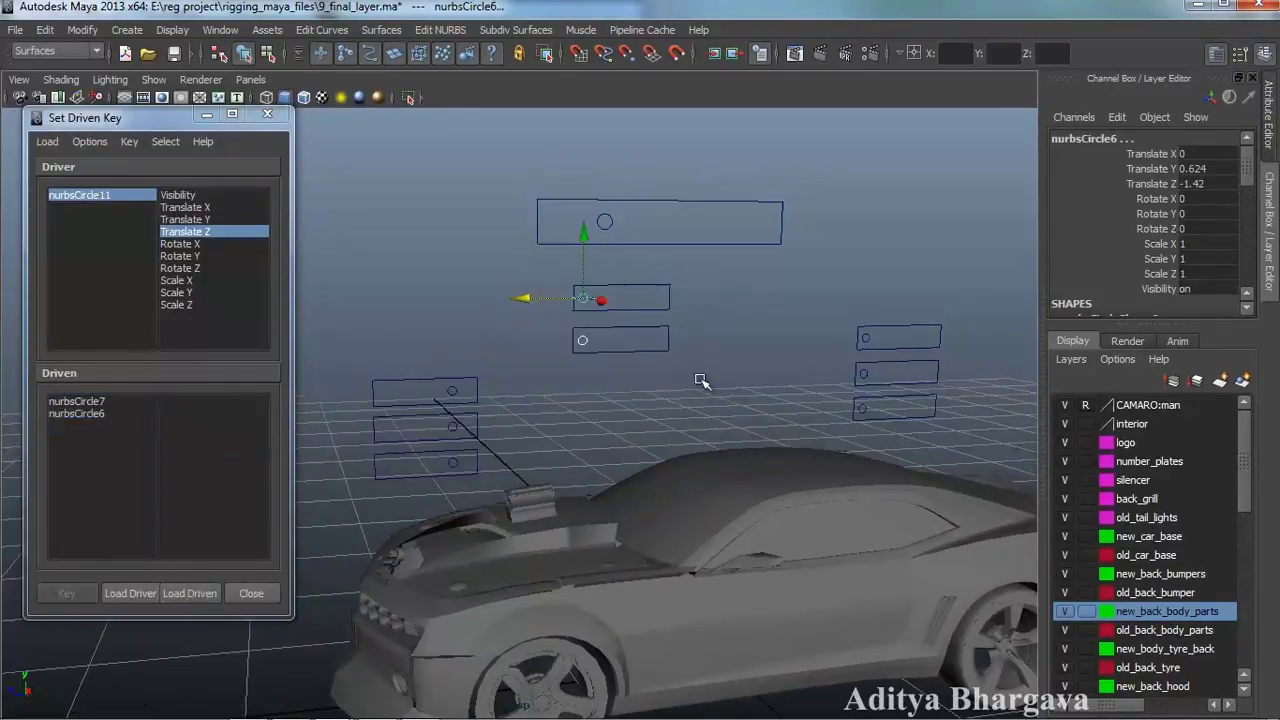
pyautogui.click(617, 243)
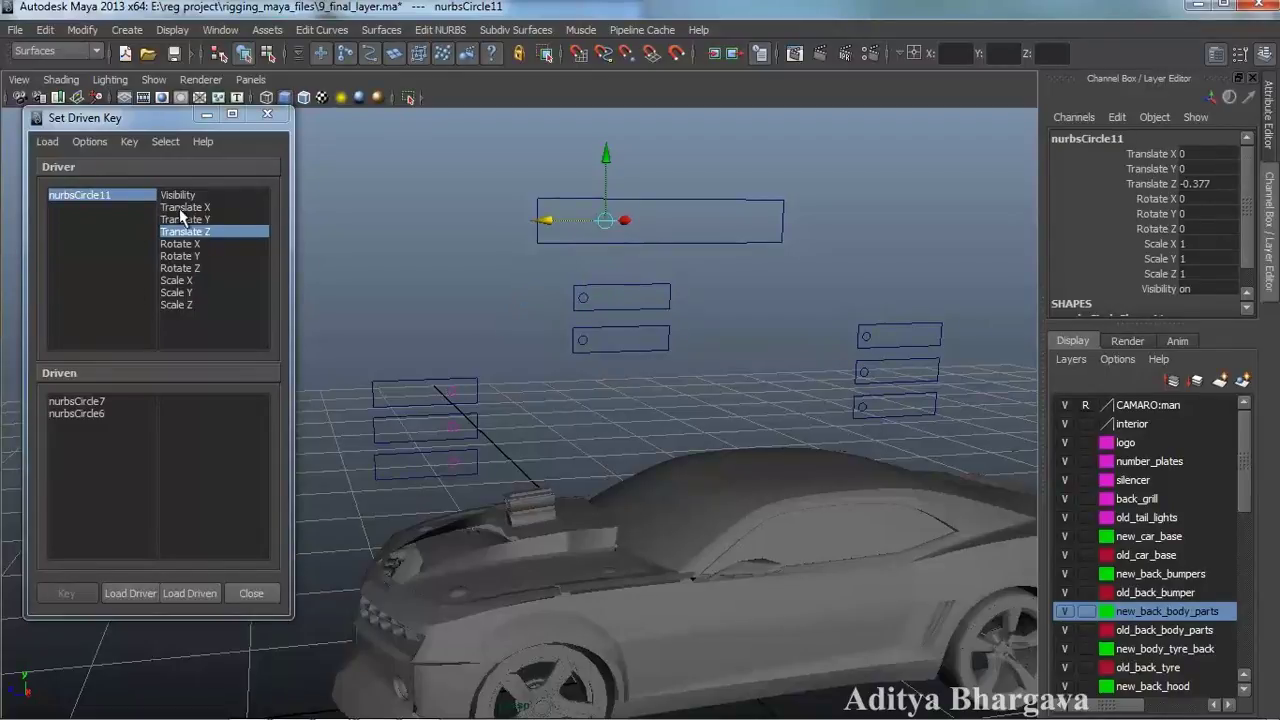
pyautogui.moveTo(89, 400); pyautogui.dragTo(94, 414)
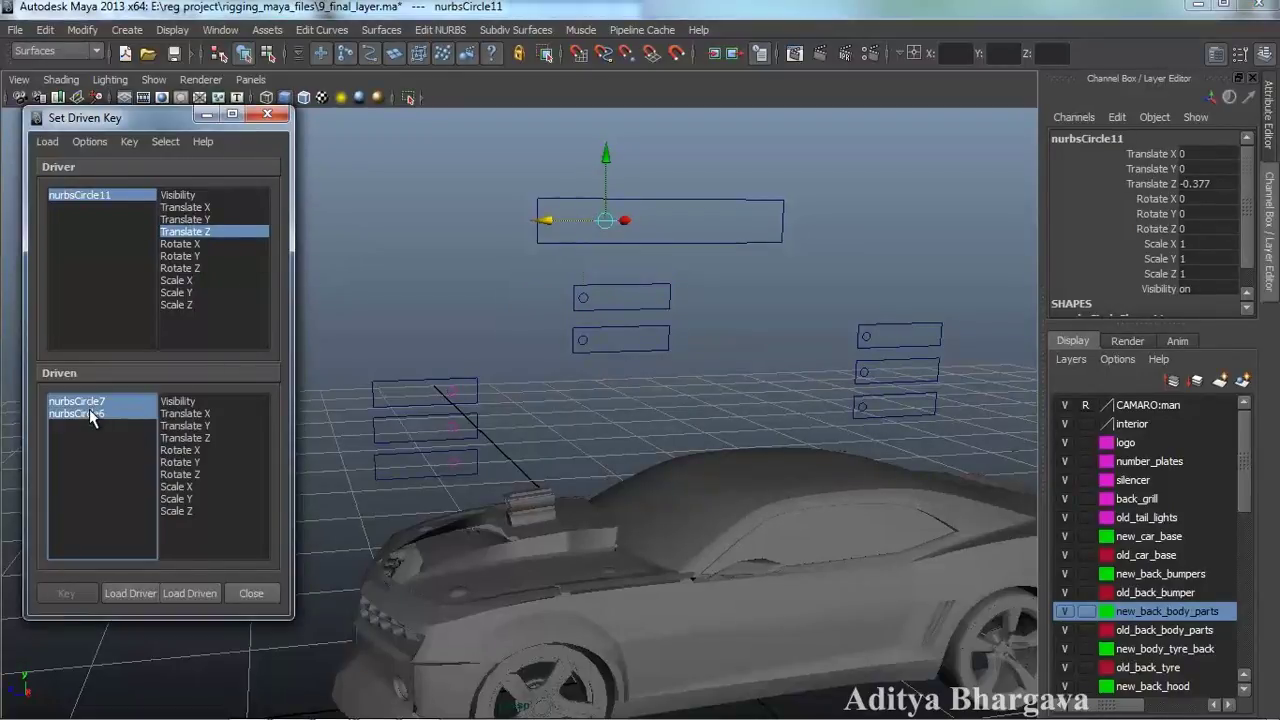
pyautogui.keyDown('alt'); pyautogui.moveTo(509, 437); pyautogui.dragTo(518, 438, button='middle'); pyautogui.keyUp('alt')
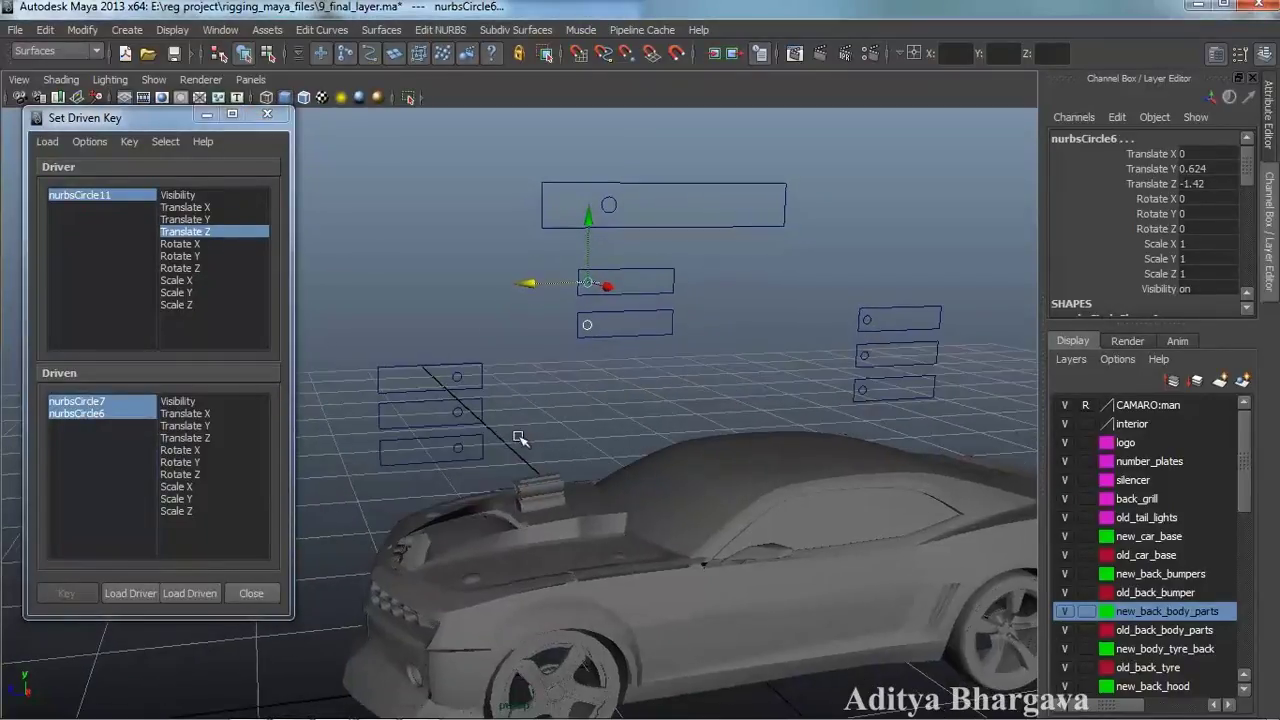
# Key both driven circles' Translate Z at their front ends, with the master circle at about Translate Z -0.377
pyautogui.click(206, 439)
pyautogui.keyDown('alt'); pyautogui.moveTo(396, 460); pyautogui.dragTo(405, 434, button='middle'); pyautogui.keyUp('alt')
pyautogui.click(69, 592)
# Move the master circle to about Translate Z -0.99, slide both driven circles to their rear ends, and set a second driven key
pyautogui.keyDown('alt'); pyautogui.moveTo(488, 428); pyautogui.dragTo(478, 430); pyautogui.keyUp('alt')
pyautogui.click(619, 180)
pyautogui.moveTo(566, 179); pyautogui.dragTo(651, 208)
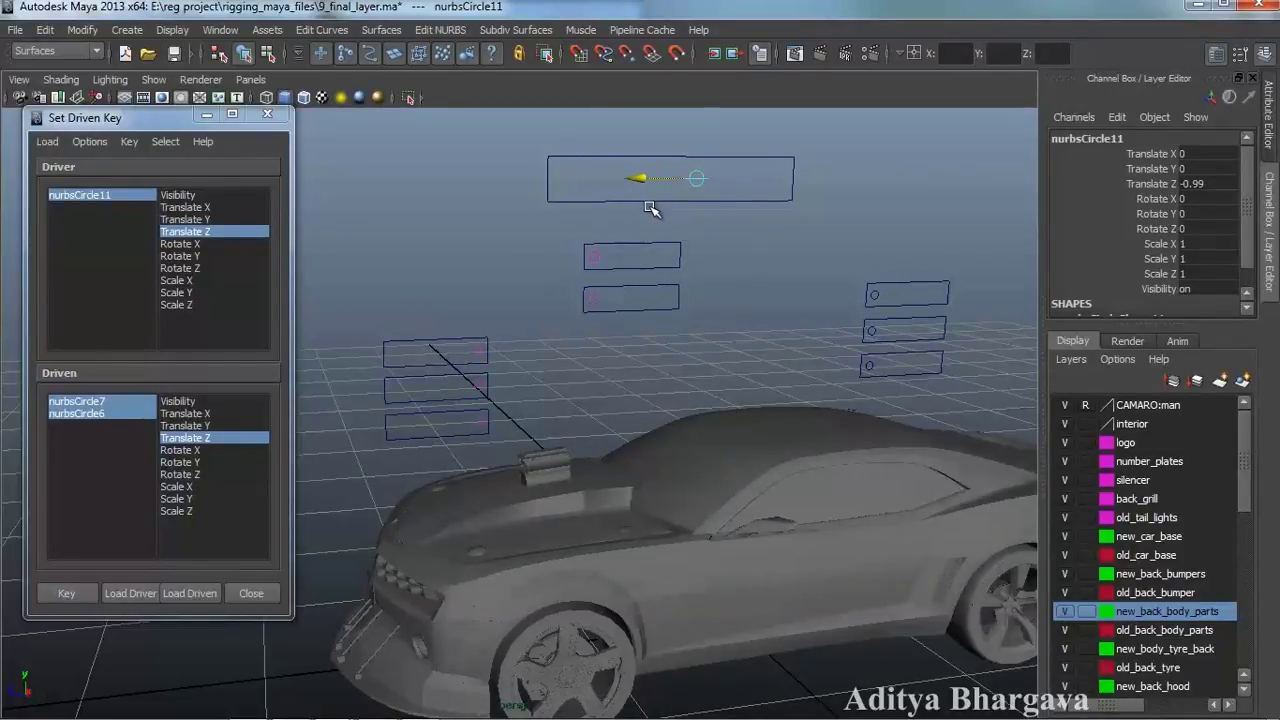
pyautogui.keyDown('alt'); pyautogui.moveTo(701, 315); pyautogui.dragTo(683, 334); pyautogui.keyUp('alt')
pyautogui.click(113, 416)
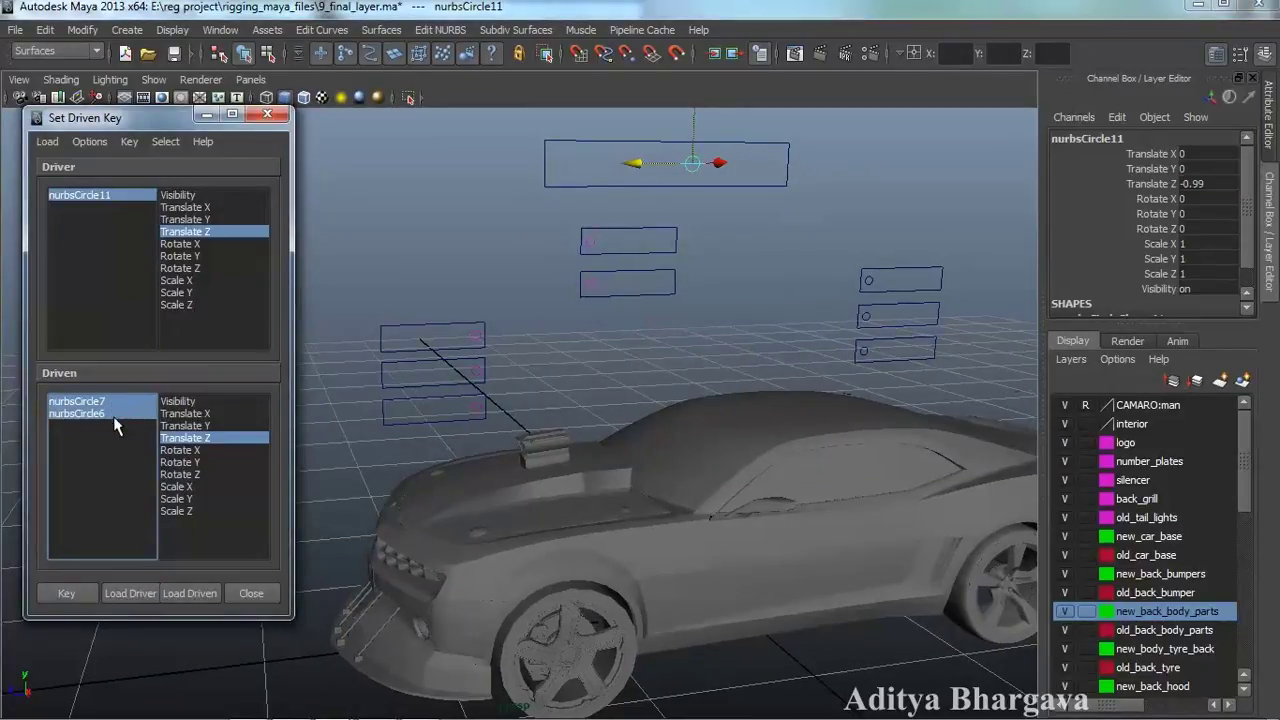
pyautogui.moveTo(546, 245); pyautogui.dragTo(632, 258)
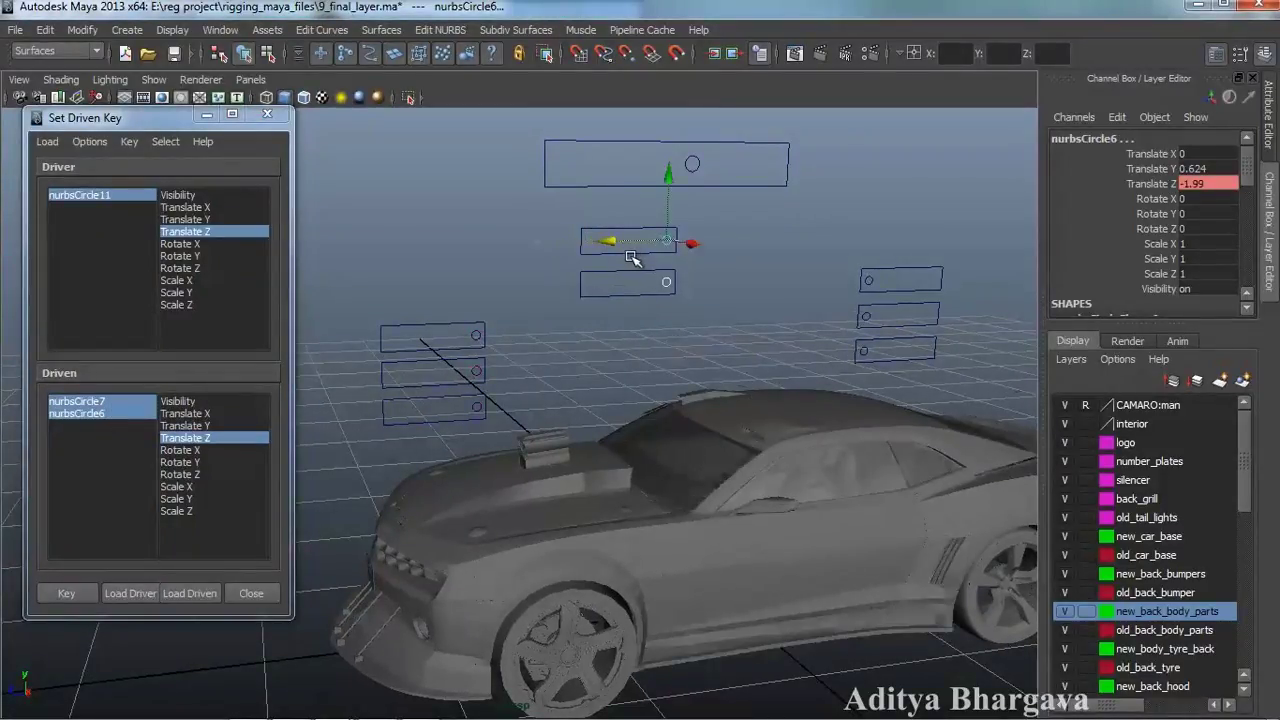
pyautogui.click(66, 594)
# Slide the master circle forward to about Translate Z -0.837 with the car's rear in view
pyautogui.keyDown('alt'); pyautogui.moveTo(779, 379); pyautogui.dragTo(635, 376); pyautogui.keyUp('alt')
pyautogui.keyDown('alt'); pyautogui.moveTo(729, 388); pyautogui.dragTo(701, 388); pyautogui.keyUp('alt')
pyautogui.keyDown('alt'); pyautogui.moveTo(657, 320); pyautogui.dragTo(619, 303); pyautogui.keyUp('alt')
pyautogui.click(517, 192)
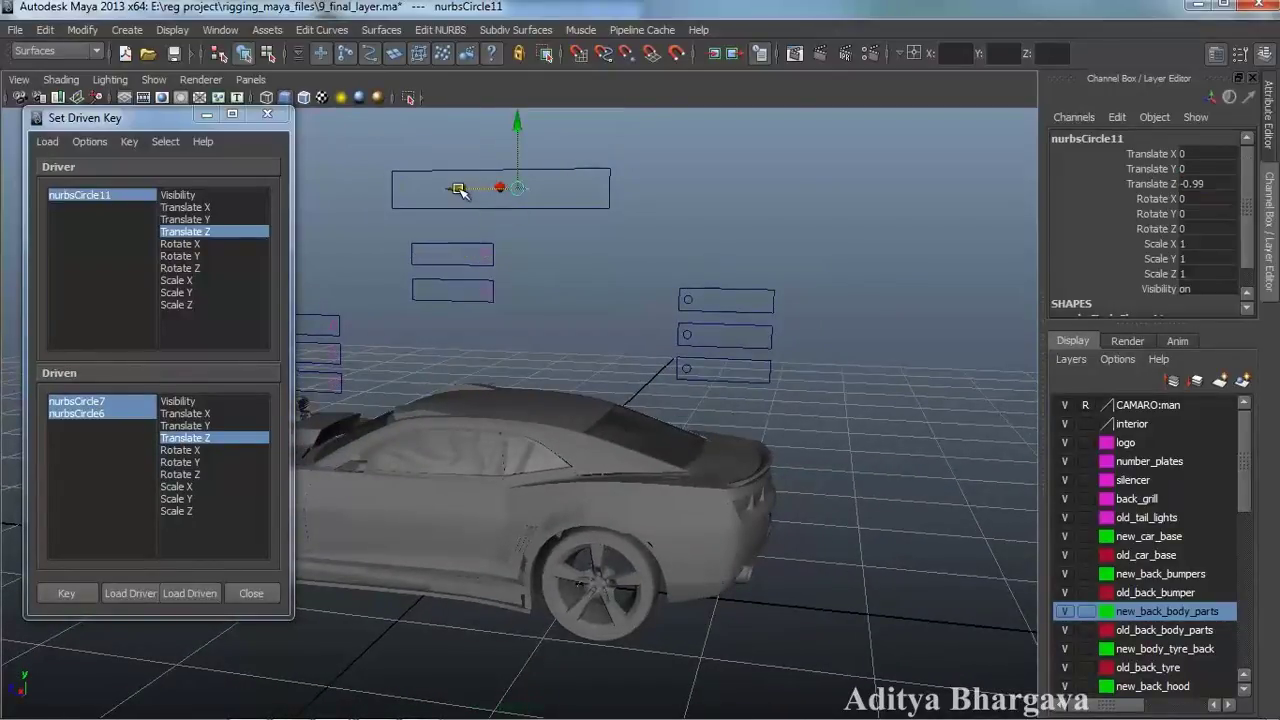
pyautogui.keyDown('alt'); pyautogui.moveTo(761, 464); pyautogui.dragTo(774, 461); pyautogui.keyUp('alt')
pyautogui.keyDown('alt'); pyautogui.moveTo(680, 316); pyautogui.dragTo(692, 300); pyautogui.keyUp('alt')
pyautogui.moveTo(470, 172); pyautogui.dragTo(468, 173)
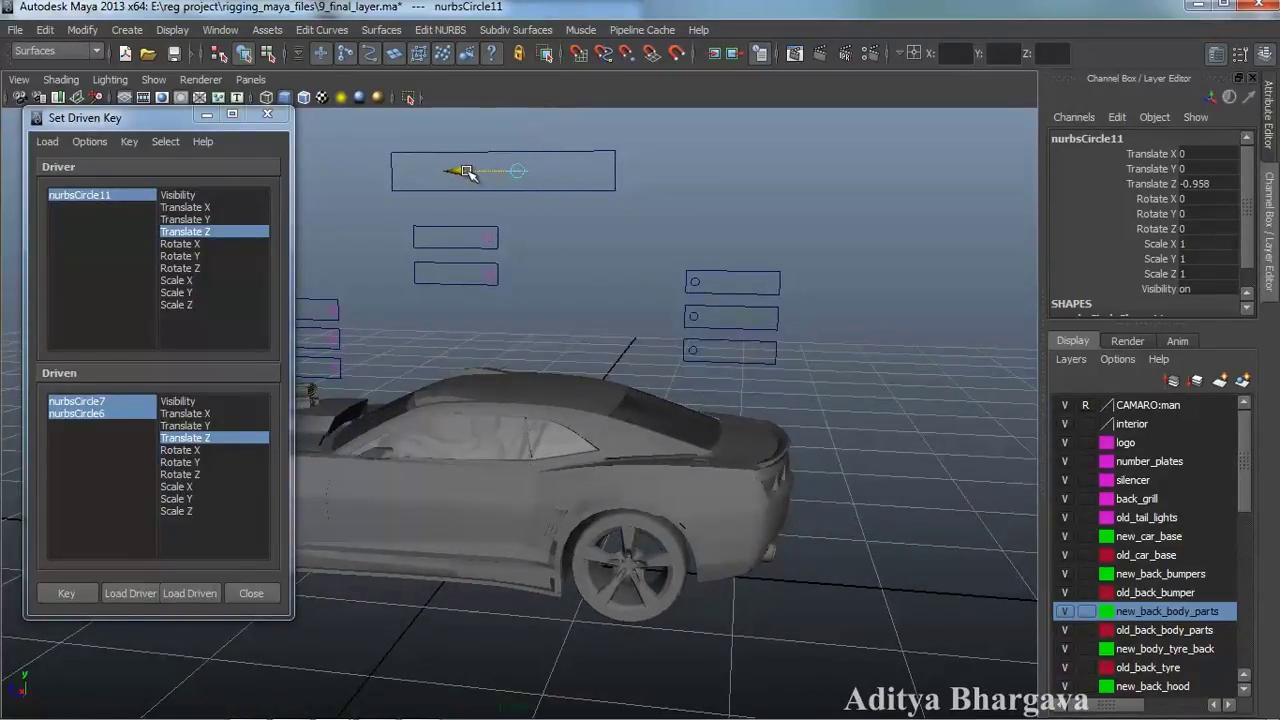
pyautogui.moveTo(447, 172); pyautogui.dragTo(443, 173)
pyautogui.keyDown('alt'); pyautogui.moveTo(490, 253); pyautogui.dragTo(586, 288); pyautogui.keyUp('alt')
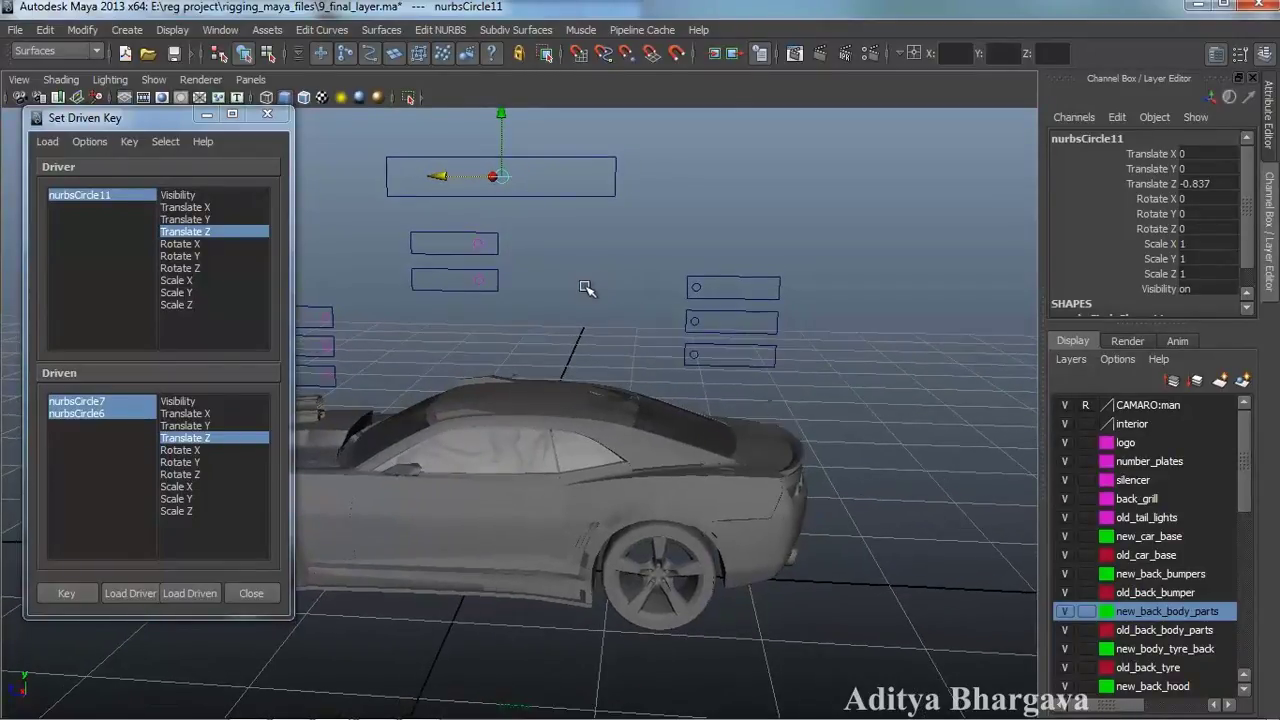
# Load the circles of the lower two sliders above the trunk as driven objects and select both in the driven list
pyautogui.click(699, 289)
pyautogui.moveTo(647, 288)
pyautogui.mouseDown()
pyautogui.moveTo(771, 286)
pyautogui.moveTo(623, 294)
pyautogui.mouseUp()
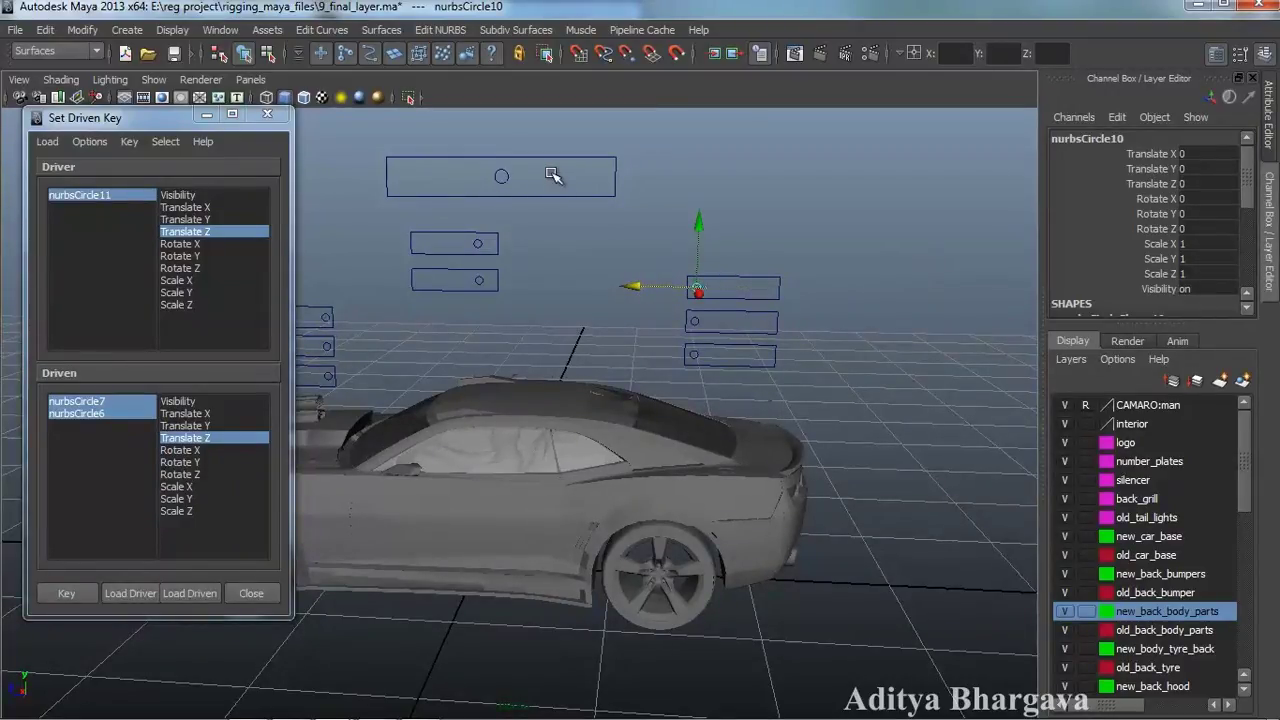
pyautogui.keyDown('alt'); pyautogui.moveTo(680, 320); pyautogui.dragTo(655, 291, button='middle'); pyautogui.keyUp('alt')
pyautogui.click(690, 309)
pyautogui.keyDown('shift'); pyautogui.click(688, 344); pyautogui.keyUp('shift')
pyautogui.keyDown('alt'); pyautogui.moveTo(633, 320); pyautogui.dragTo(667, 335, button='middle'); pyautogui.keyUp('alt')
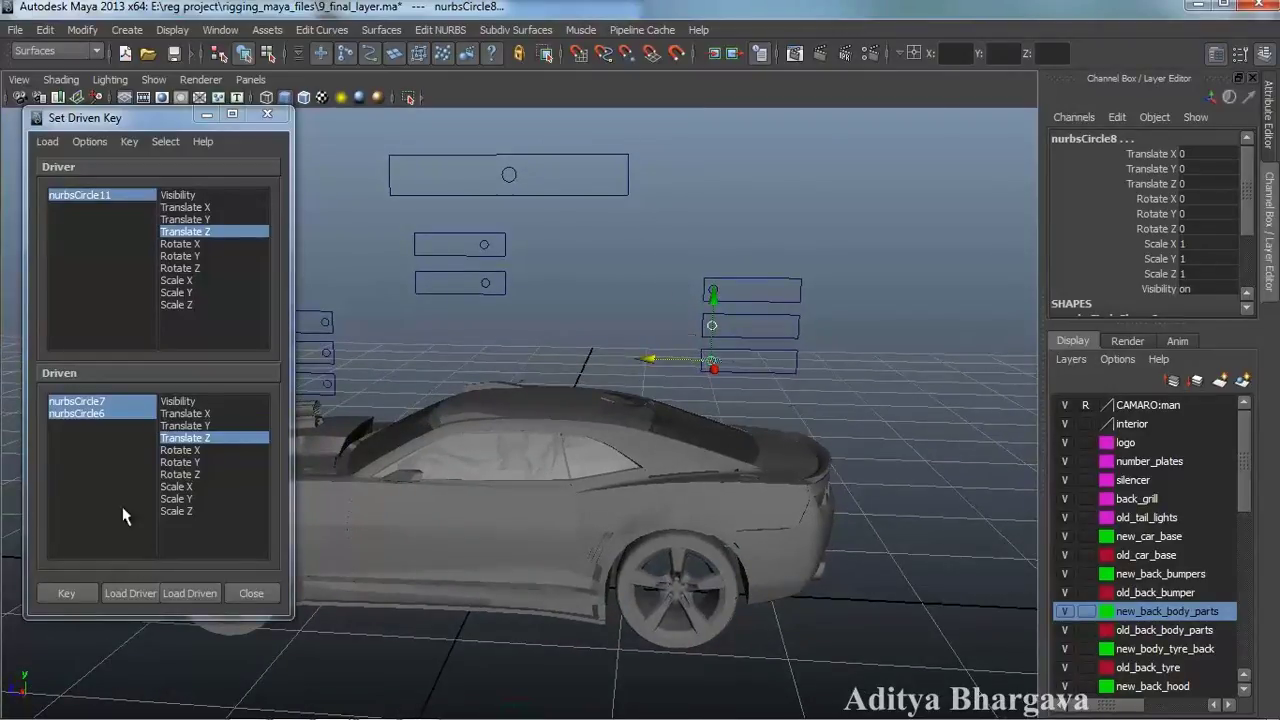
pyautogui.click(190, 593)
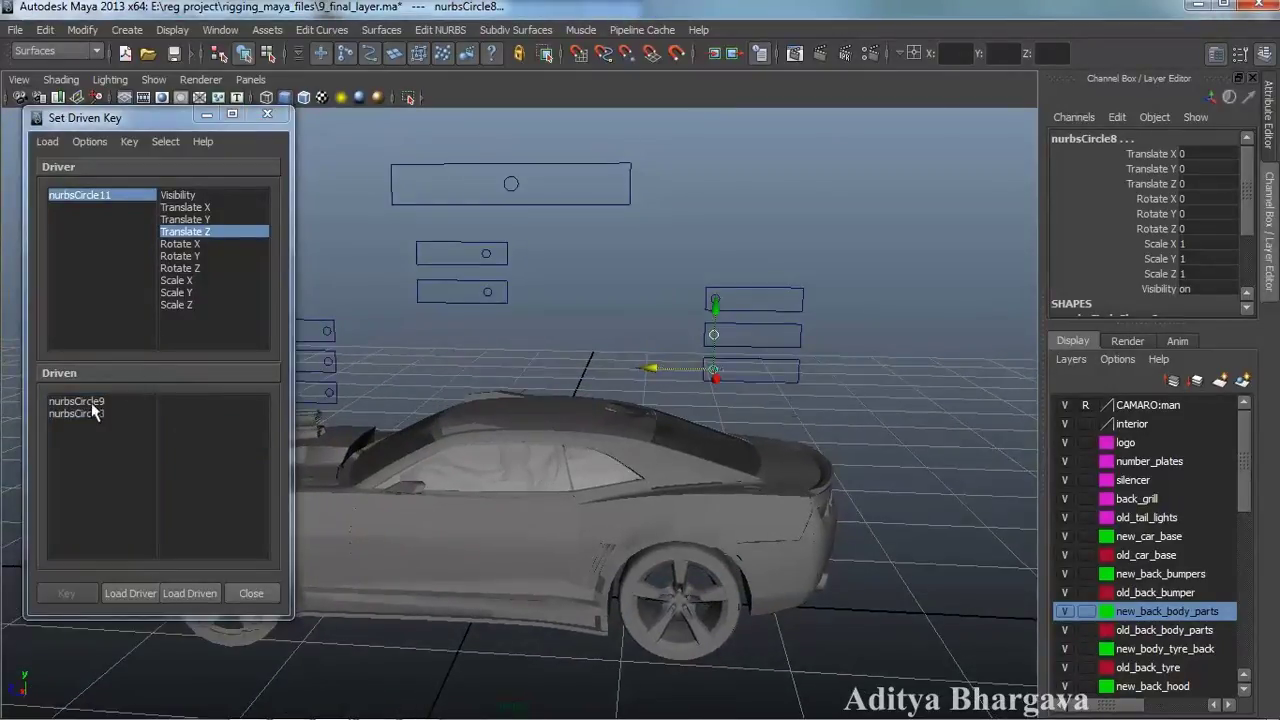
pyautogui.moveTo(92, 401); pyautogui.dragTo(92, 413)
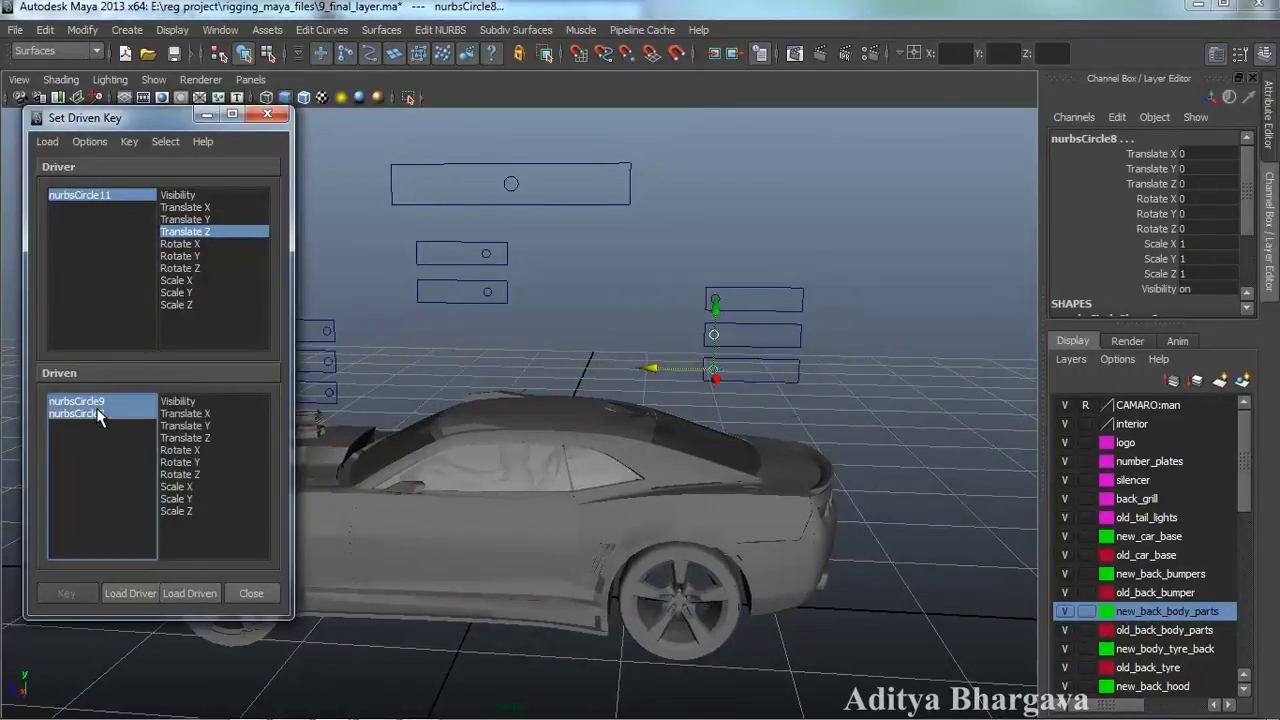
# Key the two trunk slider circles' Translate Z at 0 against the master circle's Translate Z at about -0.837
pyautogui.click(185, 438)
pyautogui.keyDown('alt'); pyautogui.moveTo(566, 338); pyautogui.dragTo(554, 332); pyautogui.keyUp('alt')
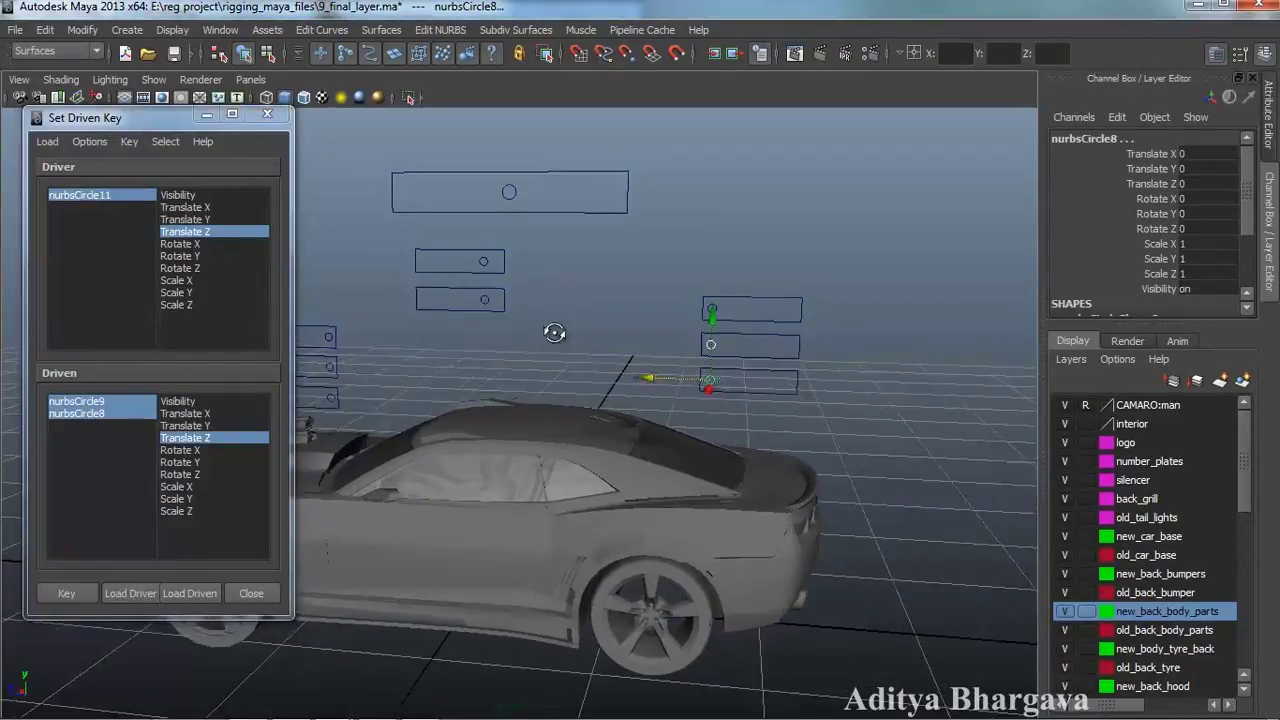
pyautogui.click(95, 592)
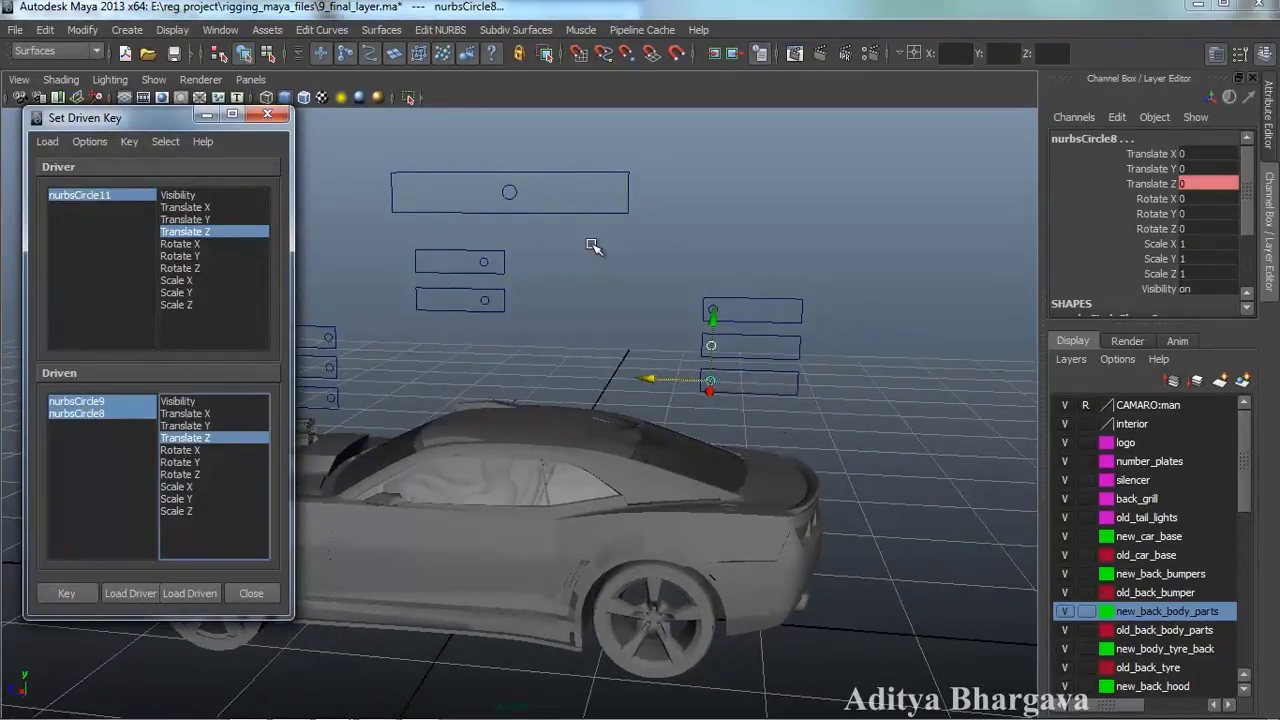
# Move the master circle to about Translate Z -1.403, slide the lower two trunk circles to about -0.56, and set their second driven key
pyautogui.click(513, 192)
pyautogui.moveTo(456, 191); pyautogui.dragTo(538, 210)
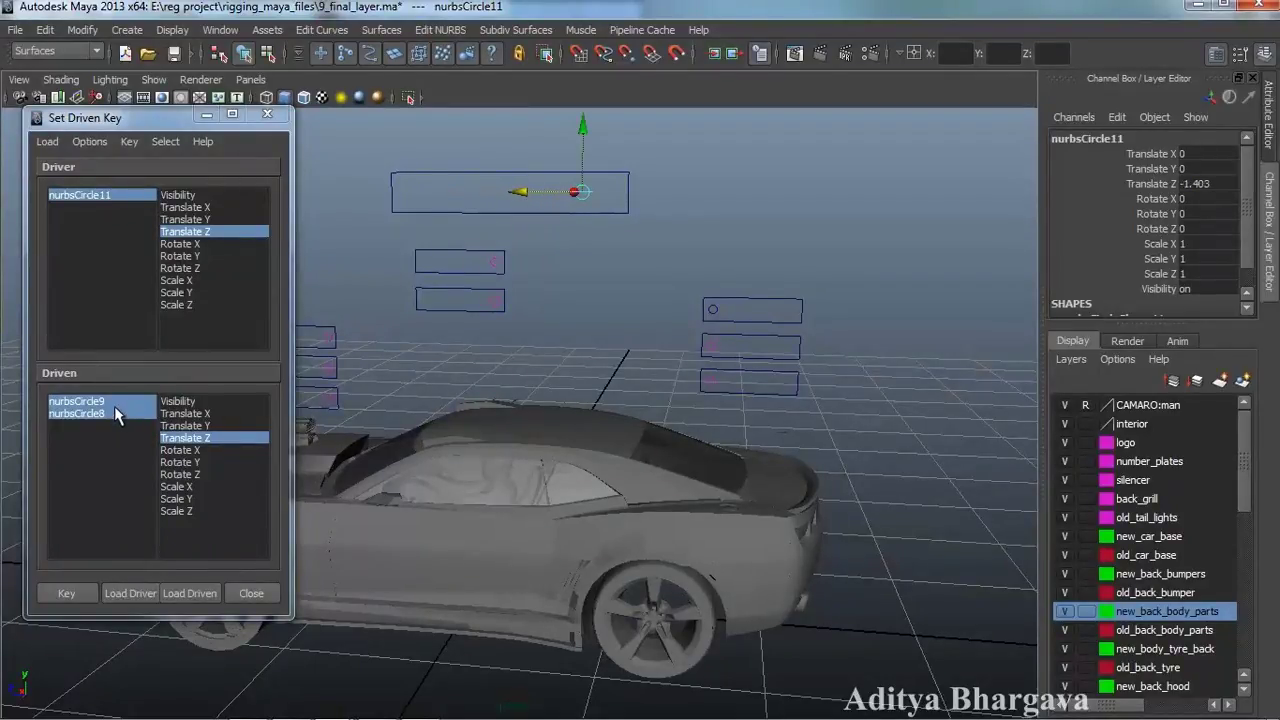
pyautogui.moveTo(116, 401); pyautogui.dragTo(115, 414)
pyautogui.moveTo(651, 378); pyautogui.dragTo(724, 378)
pyautogui.keyDown('alt'); pyautogui.moveTo(695, 441); pyautogui.dragTo(705, 447, button='middle'); pyautogui.keyUp('alt')
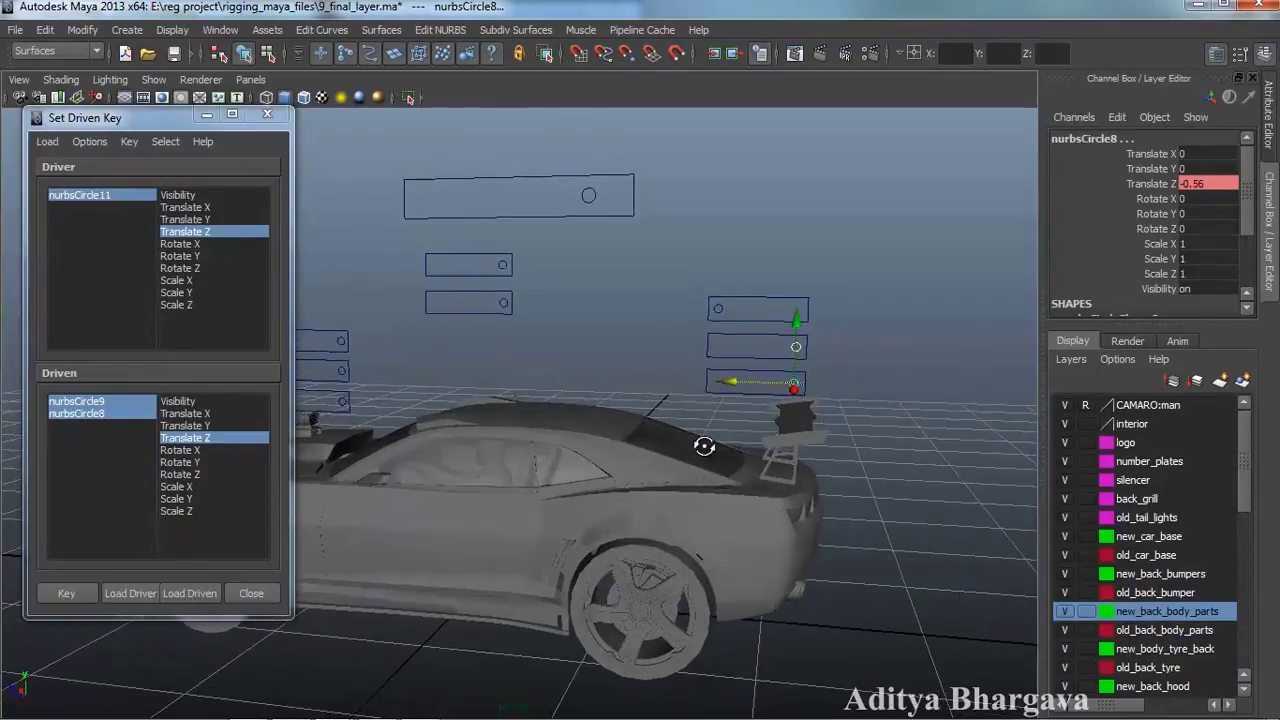
pyautogui.click(82, 598)
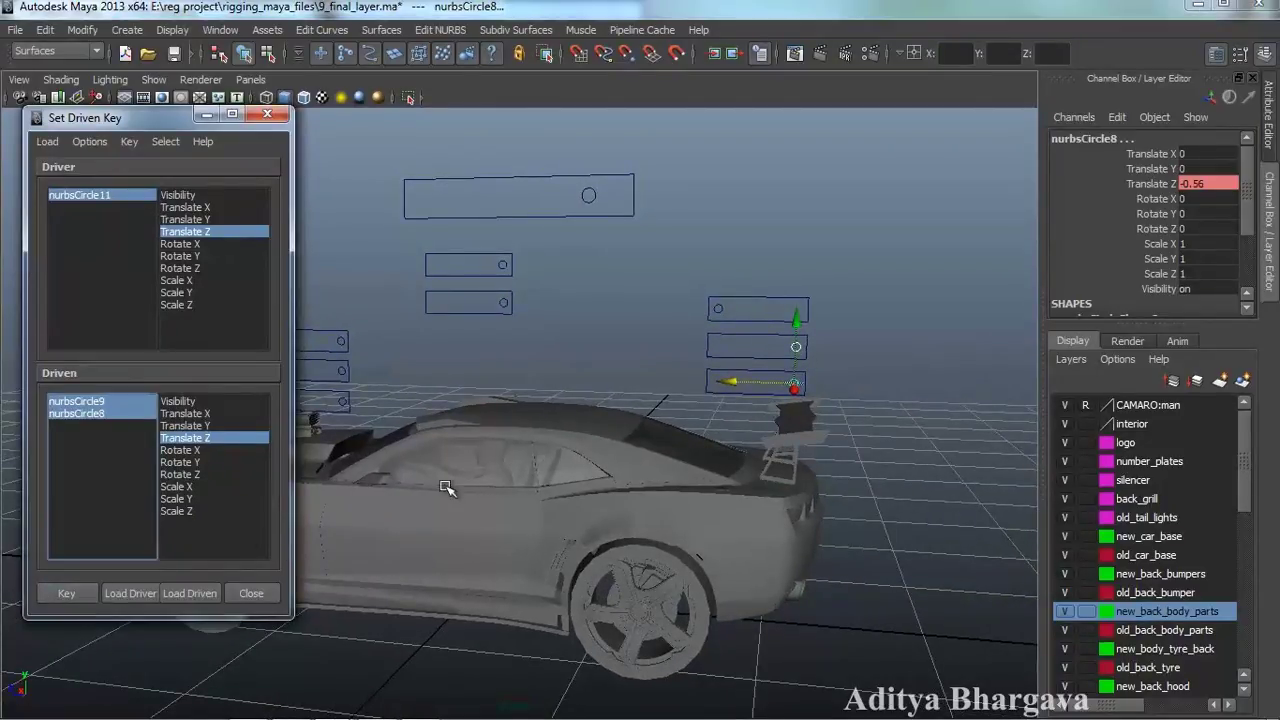
# Load the uppermost trunk slider's circle as driven and key its Translate Z at 0 against the master circle's Translate Z at about -1.403
pyautogui.keyDown('alt'); pyautogui.moveTo(612, 440); pyautogui.dragTo(617, 420, button='middle'); pyautogui.keyUp('alt')
pyautogui.moveTo(605, 438)
pyautogui.keyDown('alt'); pyautogui.mouseDown()
pyautogui.moveTo(606, 458)
pyautogui.moveTo(625, 427)
pyautogui.mouseUp(); pyautogui.keyUp('alt')
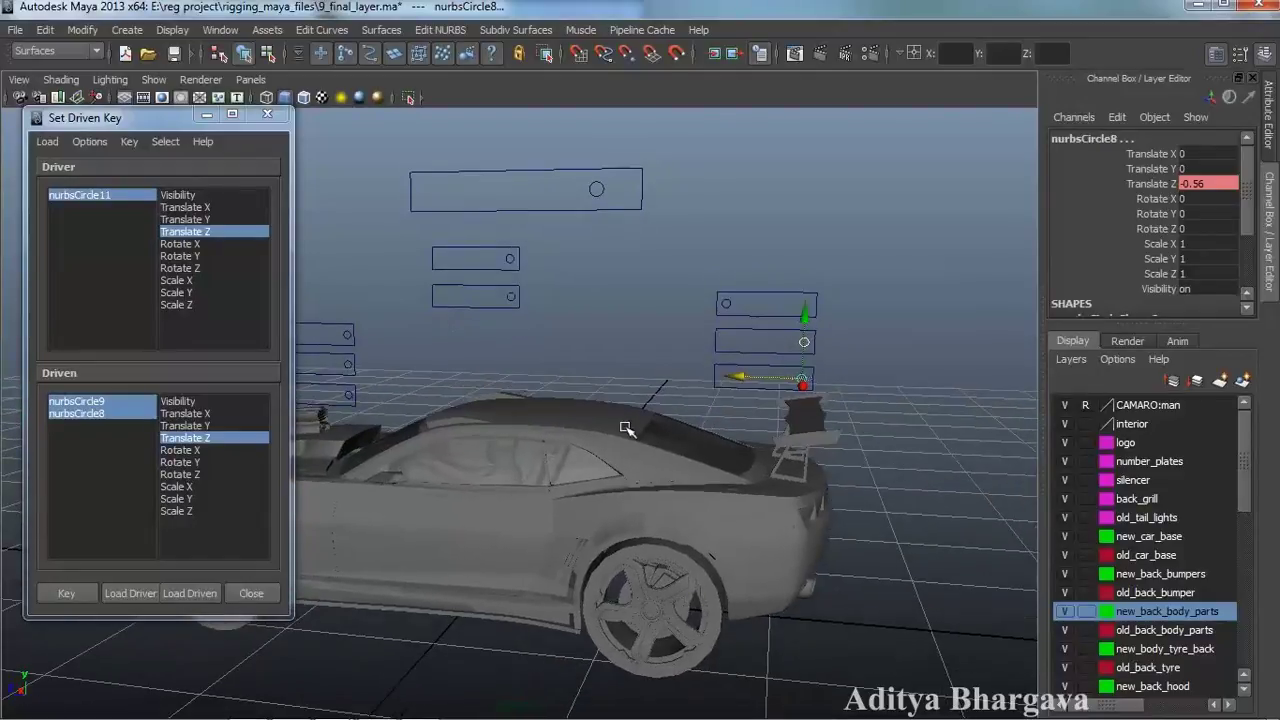
pyautogui.click(600, 190)
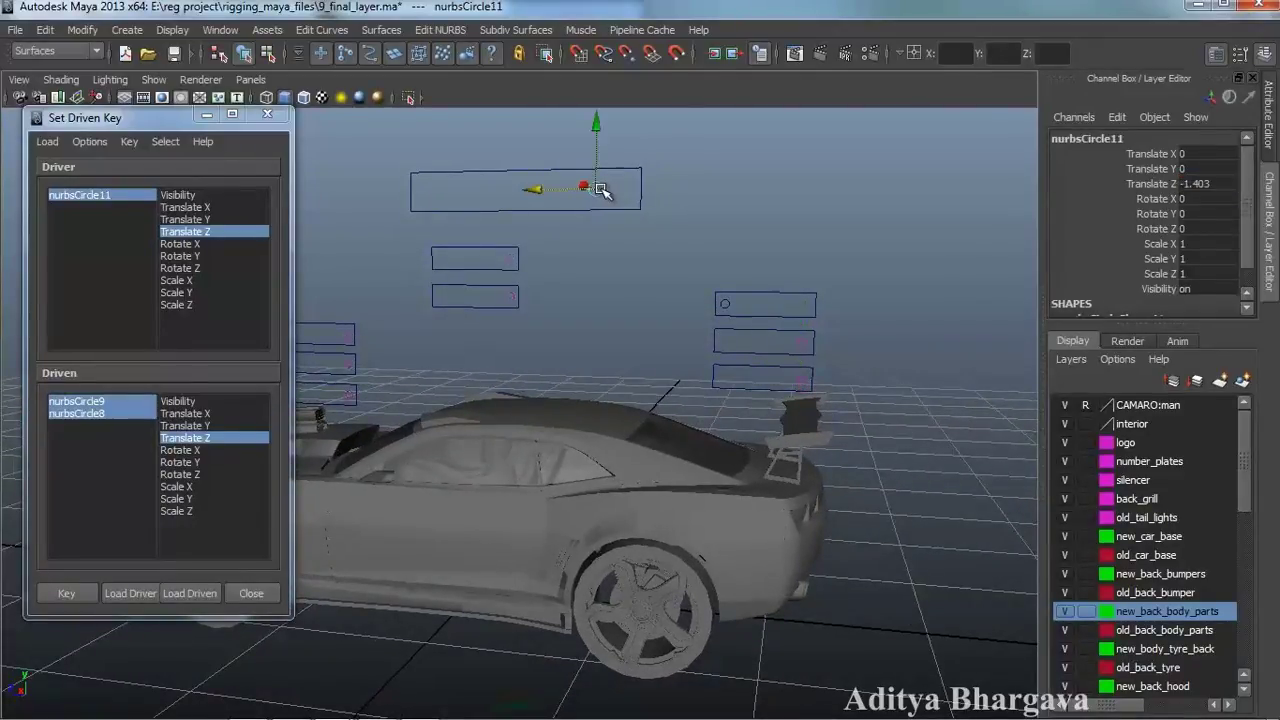
pyautogui.click(726, 305)
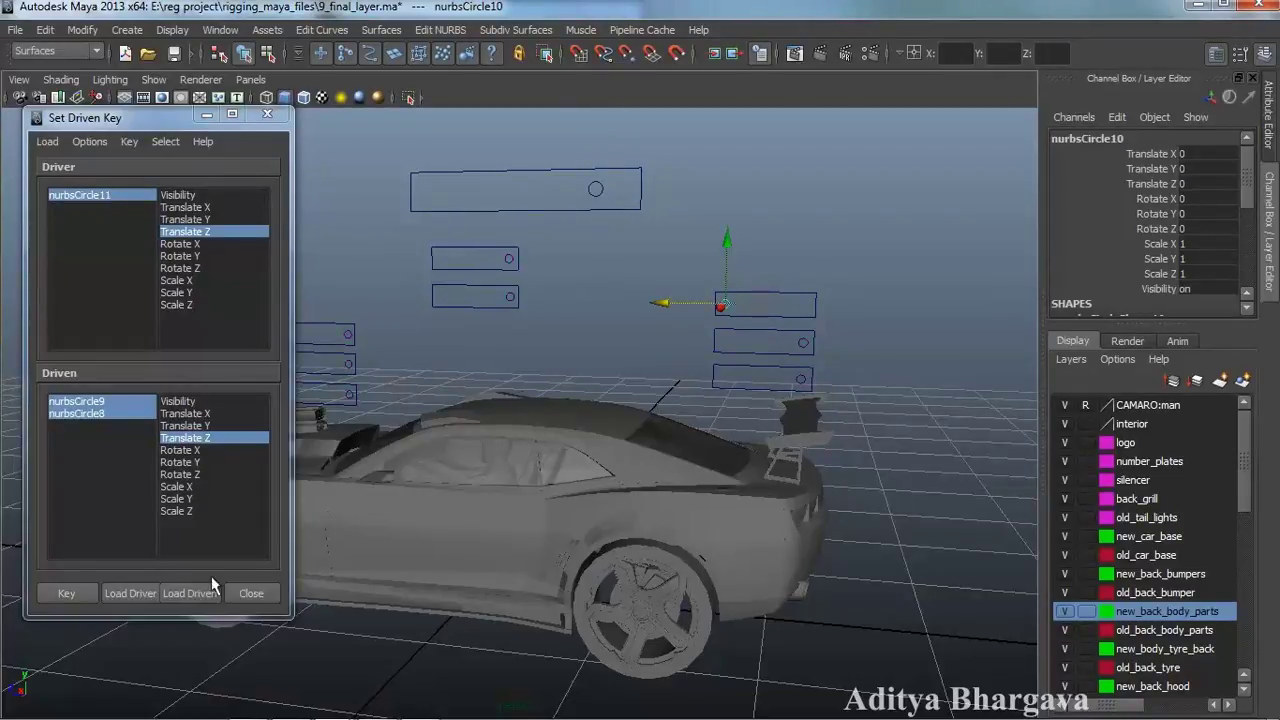
pyautogui.click(189, 593)
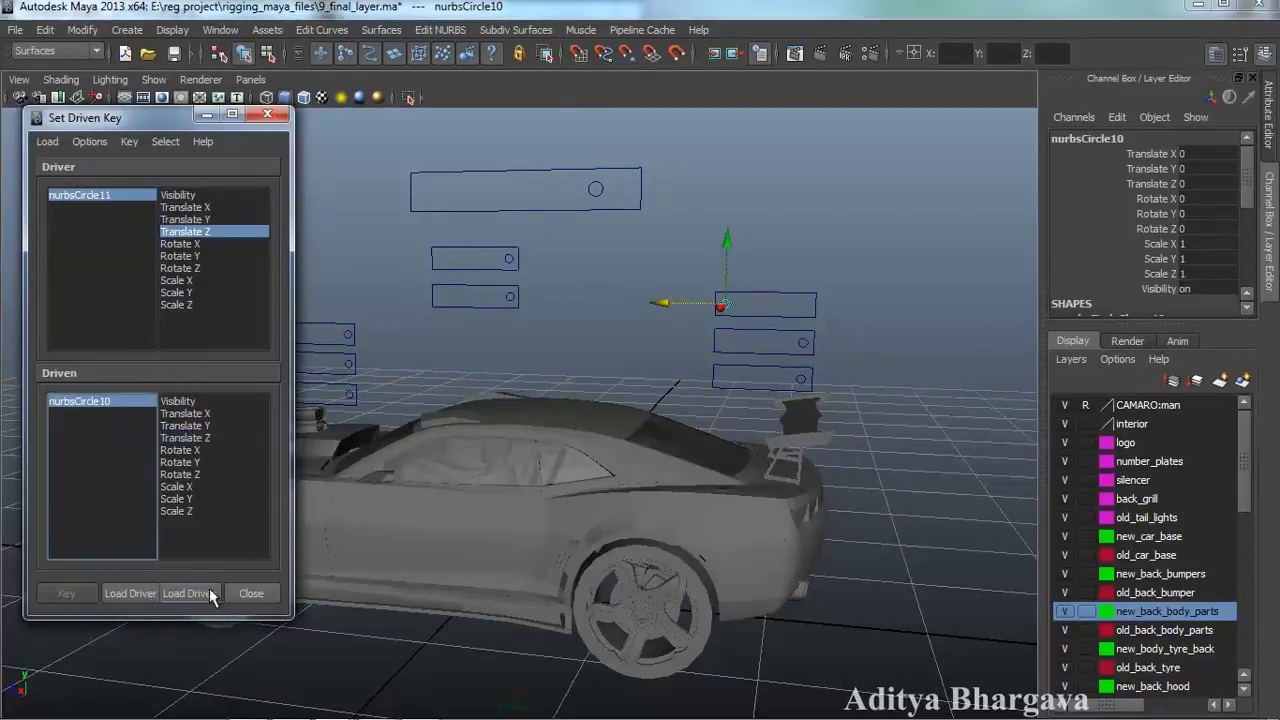
pyautogui.click(185, 438)
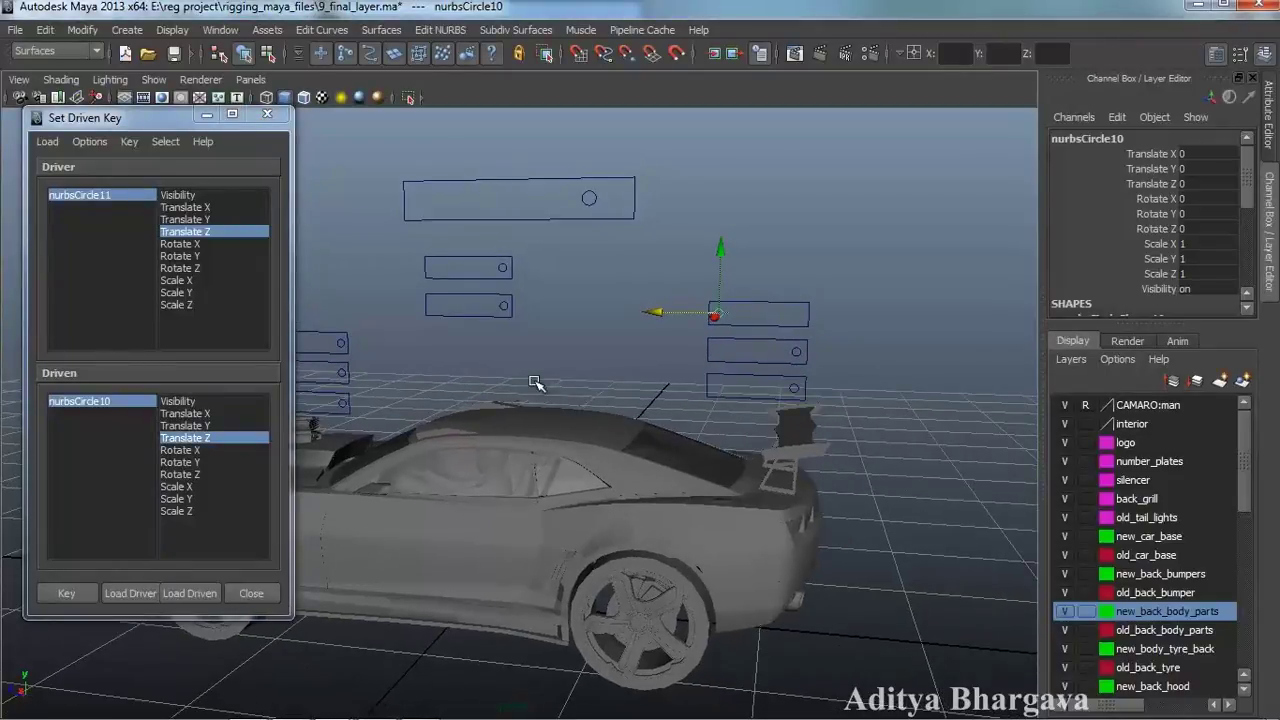
pyautogui.keyDown('alt'); pyautogui.moveTo(537, 384); pyautogui.dragTo(534, 391); pyautogui.keyUp('alt')
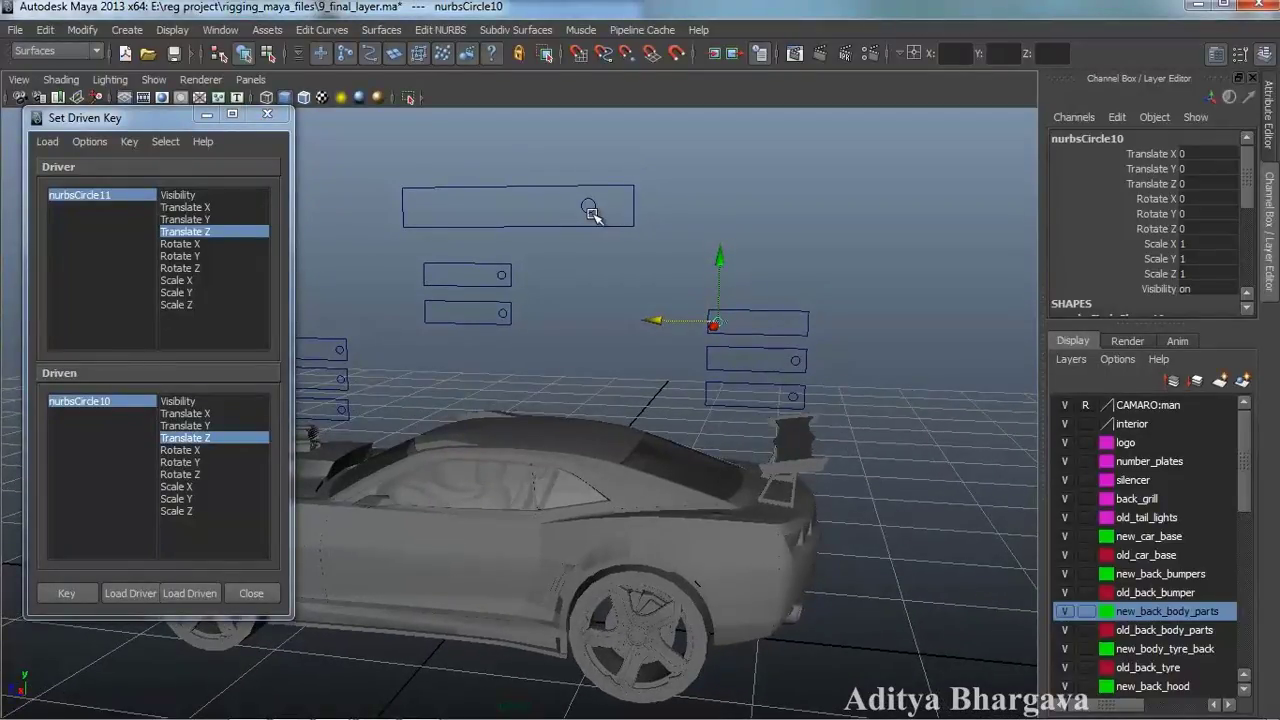
pyautogui.click(84, 593)
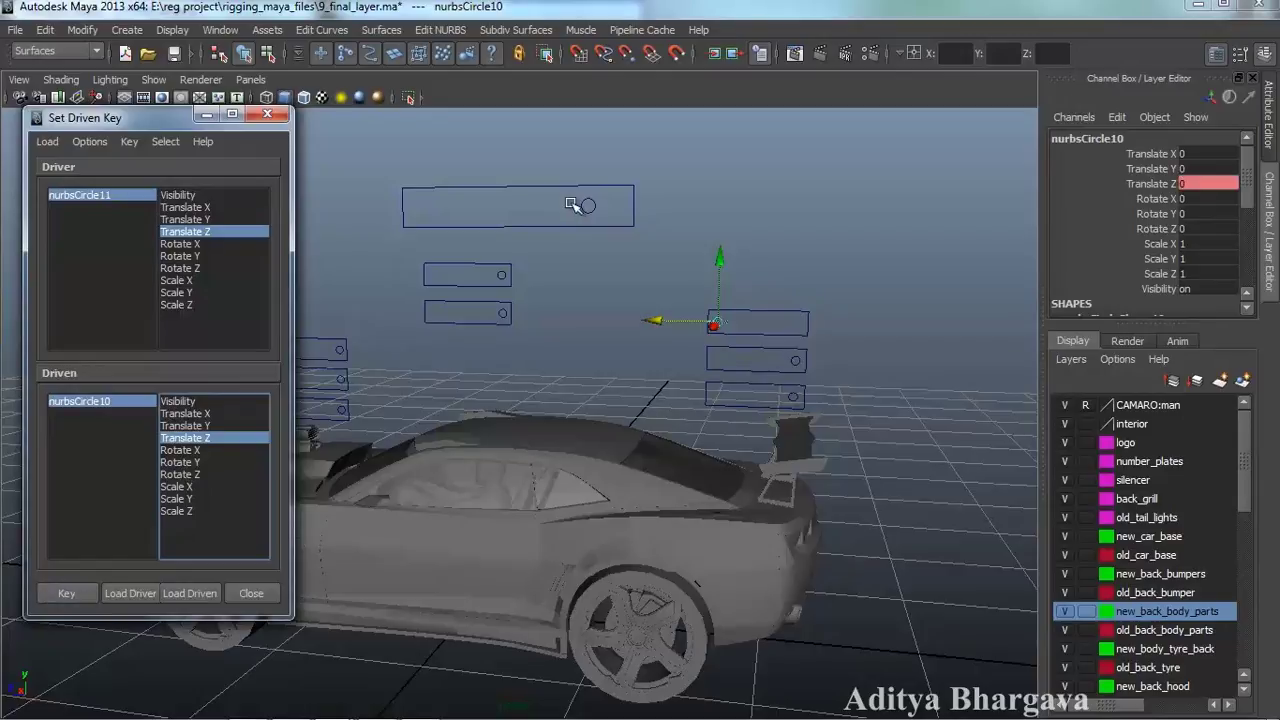
# Move the master circle to about Translate Z -1.63 and slide the uppermost trunk circle to about Translate Z -0.57
pyautogui.click(583, 205)
pyautogui.moveTo(545, 208); pyautogui.dragTo(606, 218)
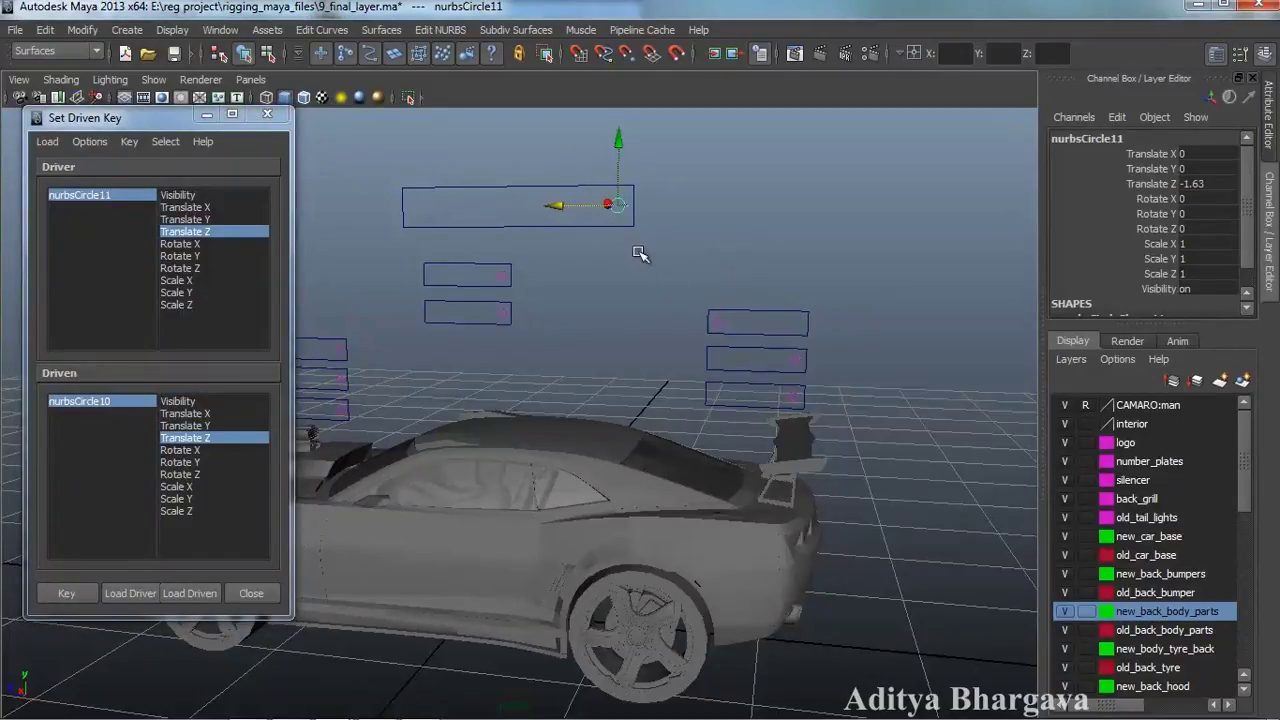
pyautogui.click(720, 326)
pyautogui.moveTo(662, 322); pyautogui.dragTo(745, 324)
# Slide the master circle back to Translate Z 0 to test the sequence, and close the Set Driven Key window
pyautogui.keyDown('alt'); pyautogui.moveTo(400, 523); pyautogui.dragTo(528, 512); pyautogui.keyUp('alt')
pyautogui.keyDown('alt'); pyautogui.moveTo(528, 512); pyautogui.dragTo(584, 495, button='middle'); pyautogui.keyUp('alt')
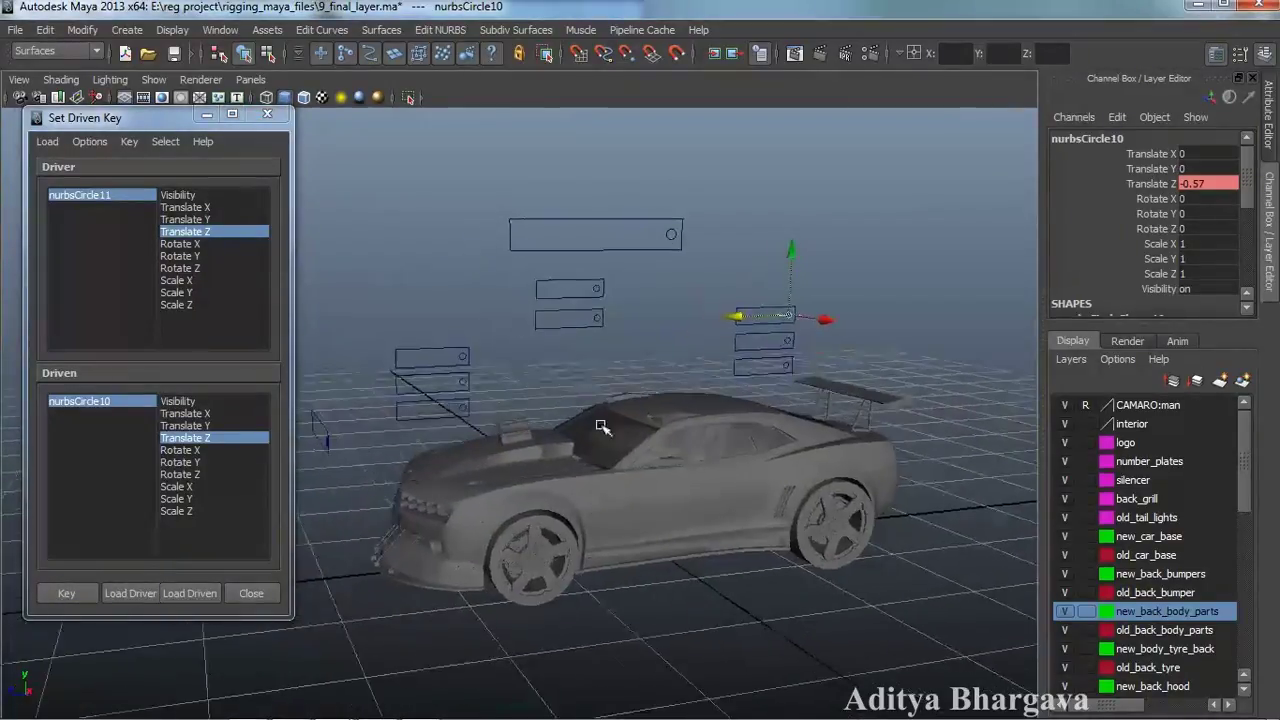
pyautogui.click(671, 241)
pyautogui.click(672, 235)
pyautogui.moveTo(648, 247); pyautogui.dragTo(351, 320, button='middle')
pyautogui.keyDown('alt'); pyautogui.moveTo(530, 397); pyautogui.dragTo(614, 446, button='right'); pyautogui.keyUp('alt')
pyautogui.keyDown('alt'); pyautogui.moveTo(614, 446); pyautogui.dragTo(632, 421, button='middle'); pyautogui.keyUp('alt')
pyautogui.keyDown('alt'); pyautogui.moveTo(632, 421); pyautogui.dragTo(658, 426); pyautogui.keyUp('alt')
pyautogui.keyDown('alt'); pyautogui.moveTo(655, 346); pyautogui.dragTo(595, 349); pyautogui.keyUp('alt')
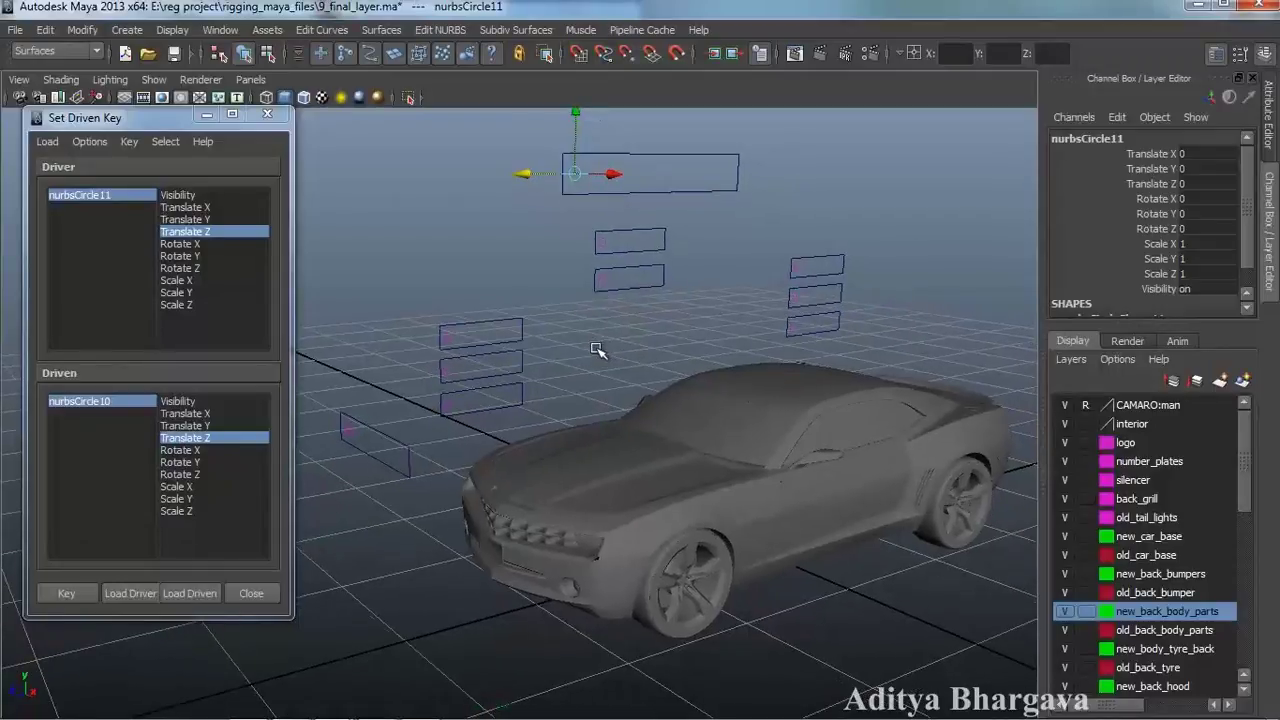
pyautogui.click(252, 593)
# Create the text Master_Controller as curves in Times New Roman
pyautogui.keyDown('alt'); pyautogui.moveTo(836, 502); pyautogui.dragTo(640, 490); pyautogui.keyUp('alt')
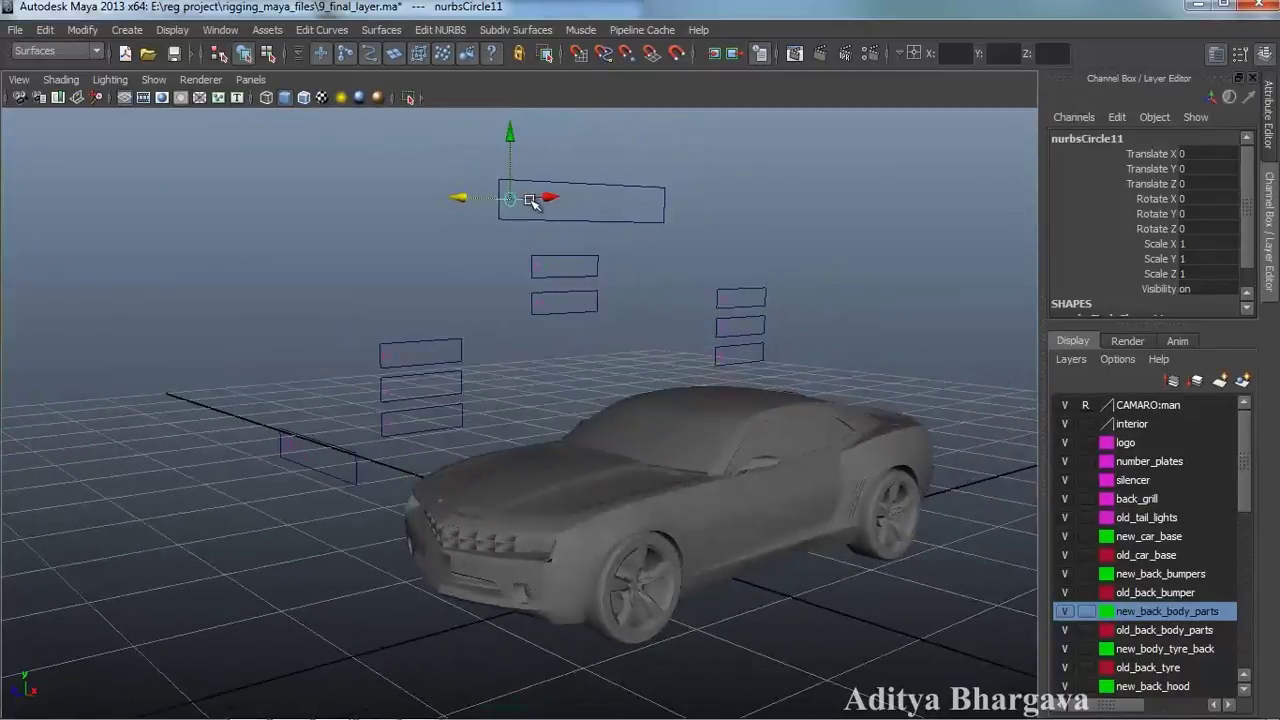
pyautogui.keyDown('alt'); pyautogui.moveTo(585, 352); pyautogui.dragTo(603, 337); pyautogui.keyUp('alt')
pyautogui.scroll(2, 600, 340)
pyautogui.keyDown('alt'); pyautogui.moveTo(597, 343); pyautogui.dragTo(623, 292, button='middle'); pyautogui.keyUp('alt')
pyautogui.keyDown('alt'); pyautogui.moveTo(623, 306); pyautogui.dragTo(592, 324); pyautogui.keyUp('alt')
pyautogui.scroll(2, 598, 334)
pyautogui.scroll(-2, 590, 304)
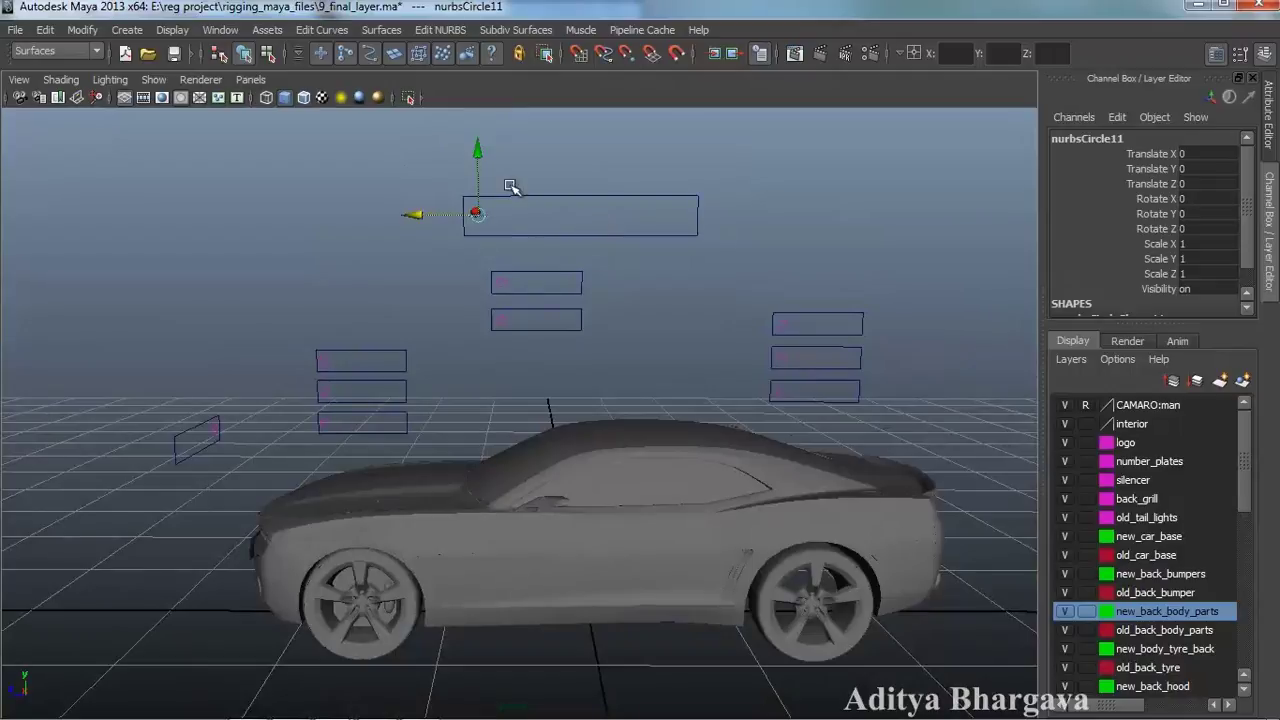
pyautogui.click(136, 31)
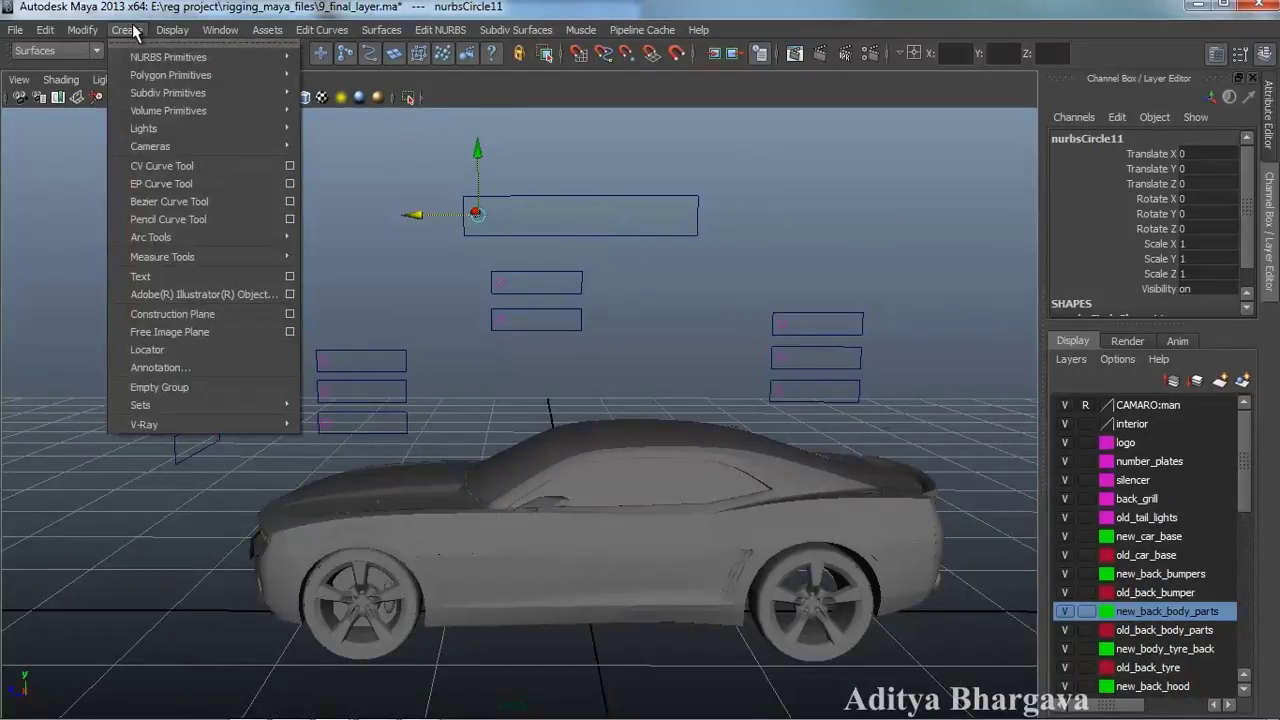
pyautogui.moveTo(222, 58)
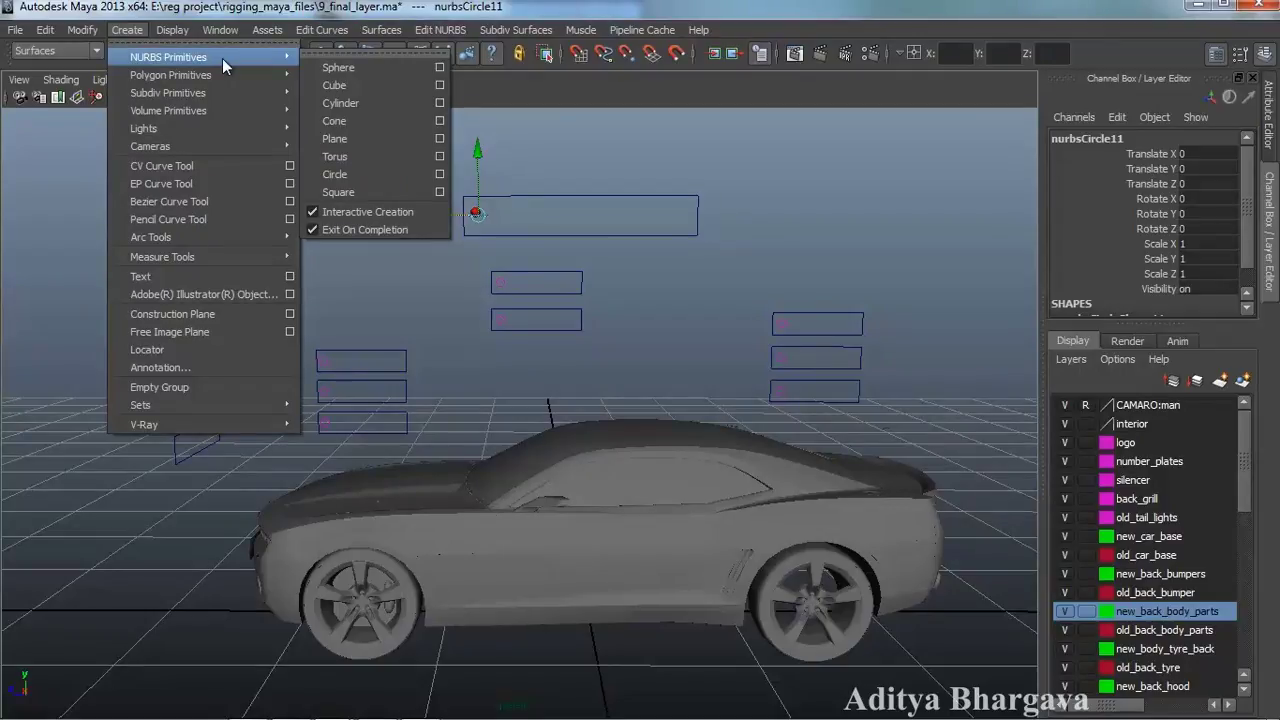
pyautogui.moveTo(128, 32)
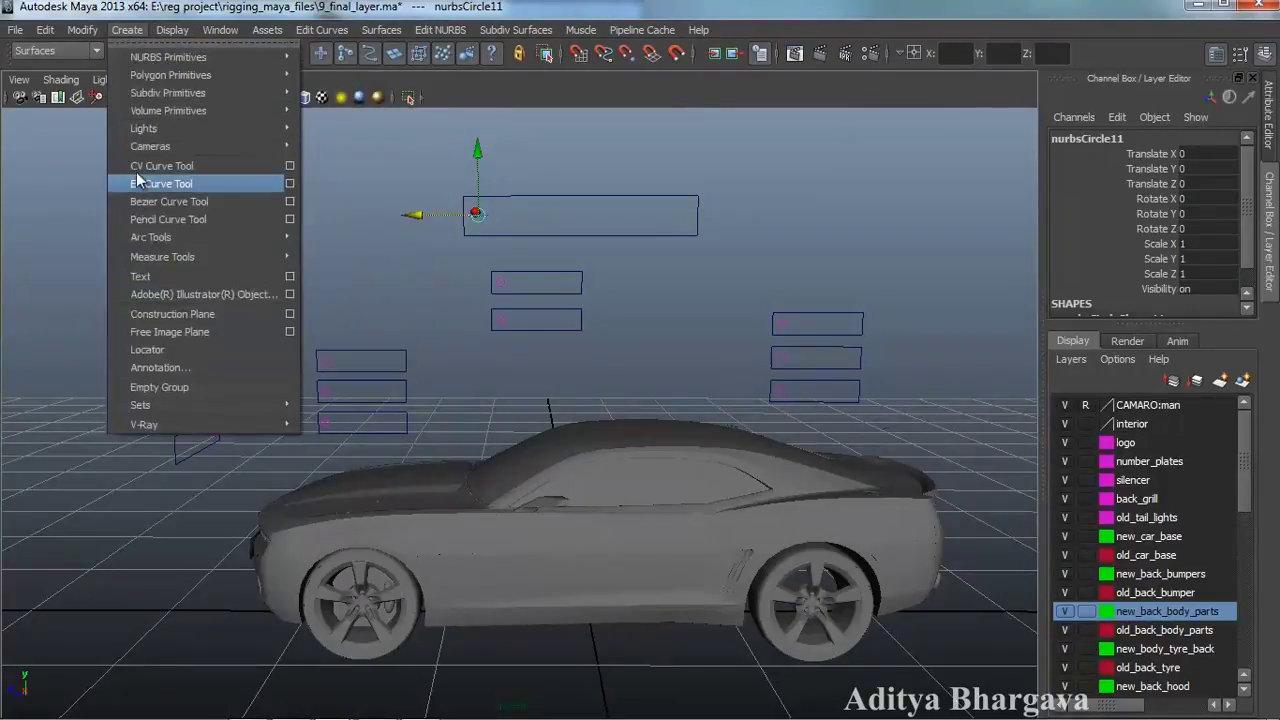
pyautogui.click(289, 277)
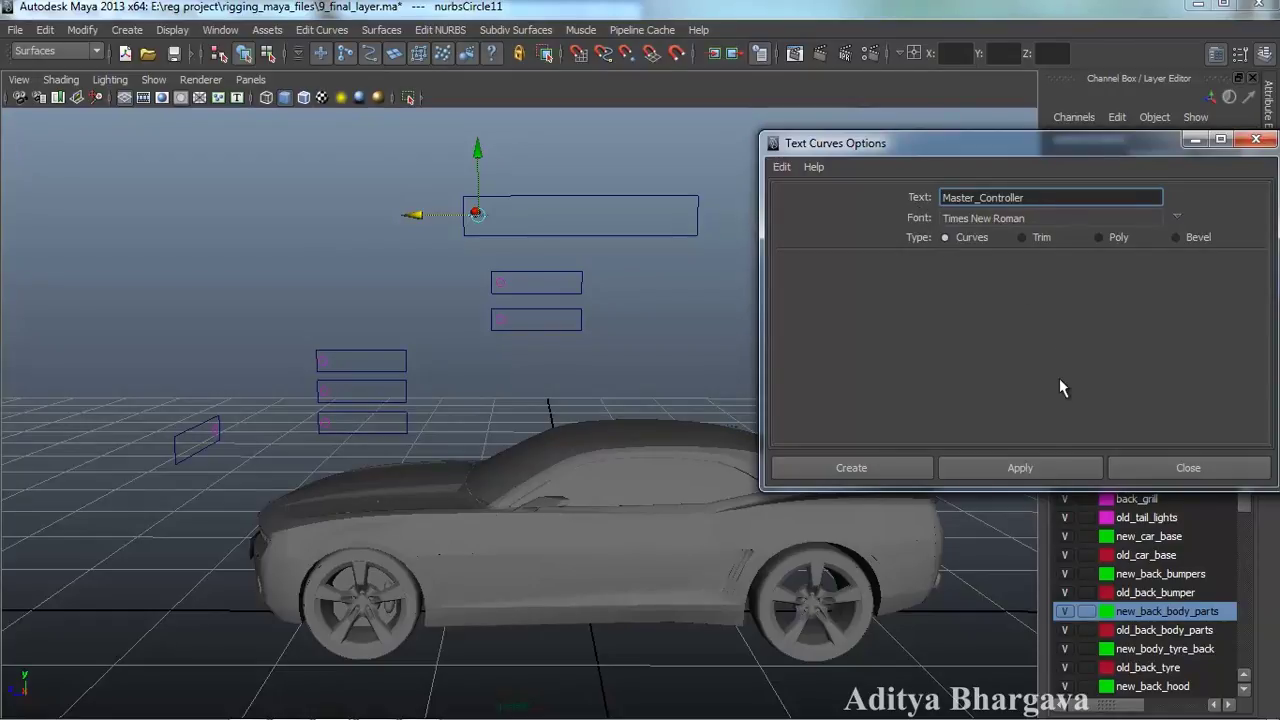
pyautogui.click(1040, 467)
pyautogui.click(1160, 468)
# Set the Master_Controller text's Rotate Y to 90 so it faces the same way as the sliders
pyautogui.scroll(-5, 890, 403)
pyautogui.keyDown('alt'); pyautogui.moveTo(766, 442); pyautogui.dragTo(806, 471); pyautogui.keyUp('alt')
pyautogui.scroll(-4, 872, 472)
pyautogui.scroll(-3, 790, 468)
pyautogui.keyDown('alt'); pyautogui.moveTo(760, 458); pyautogui.dragTo(750, 466, button='middle'); pyautogui.keyUp('alt')
pyautogui.keyDown('alt'); pyautogui.moveTo(752, 468); pyautogui.dragTo(948, 419); pyautogui.keyUp('alt')
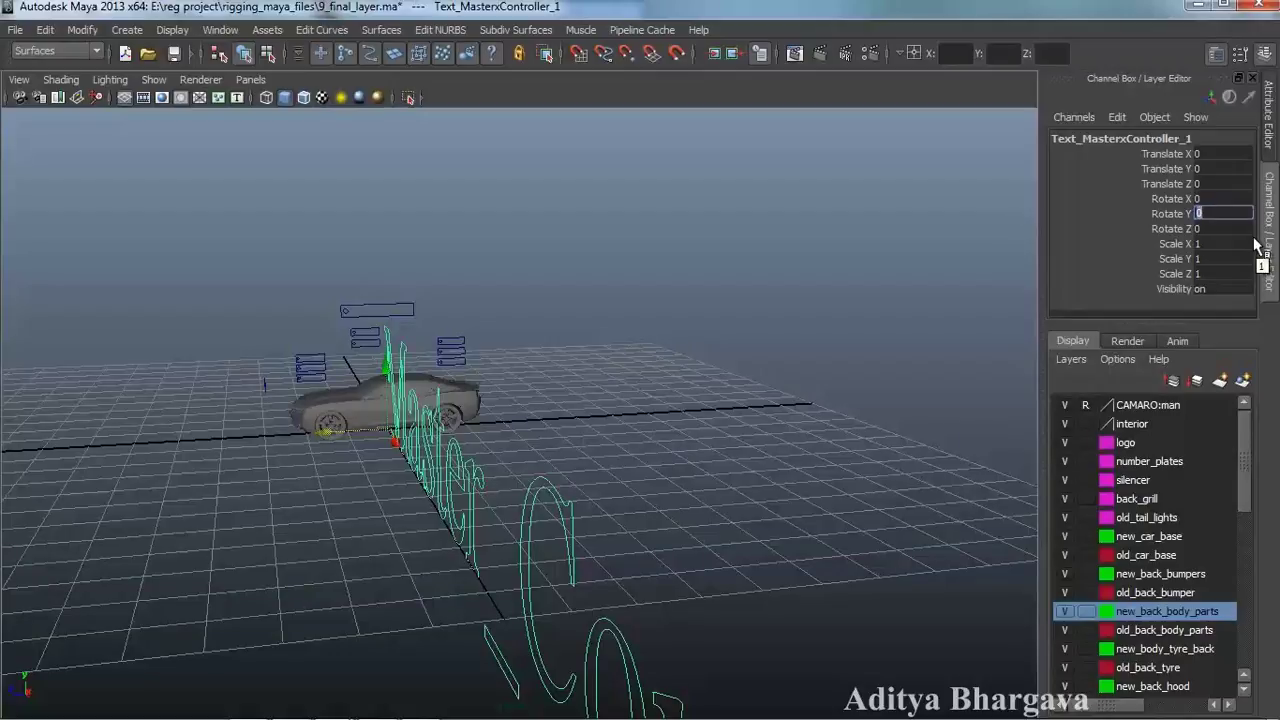
pyautogui.write('90')
pyautogui.press('Return')
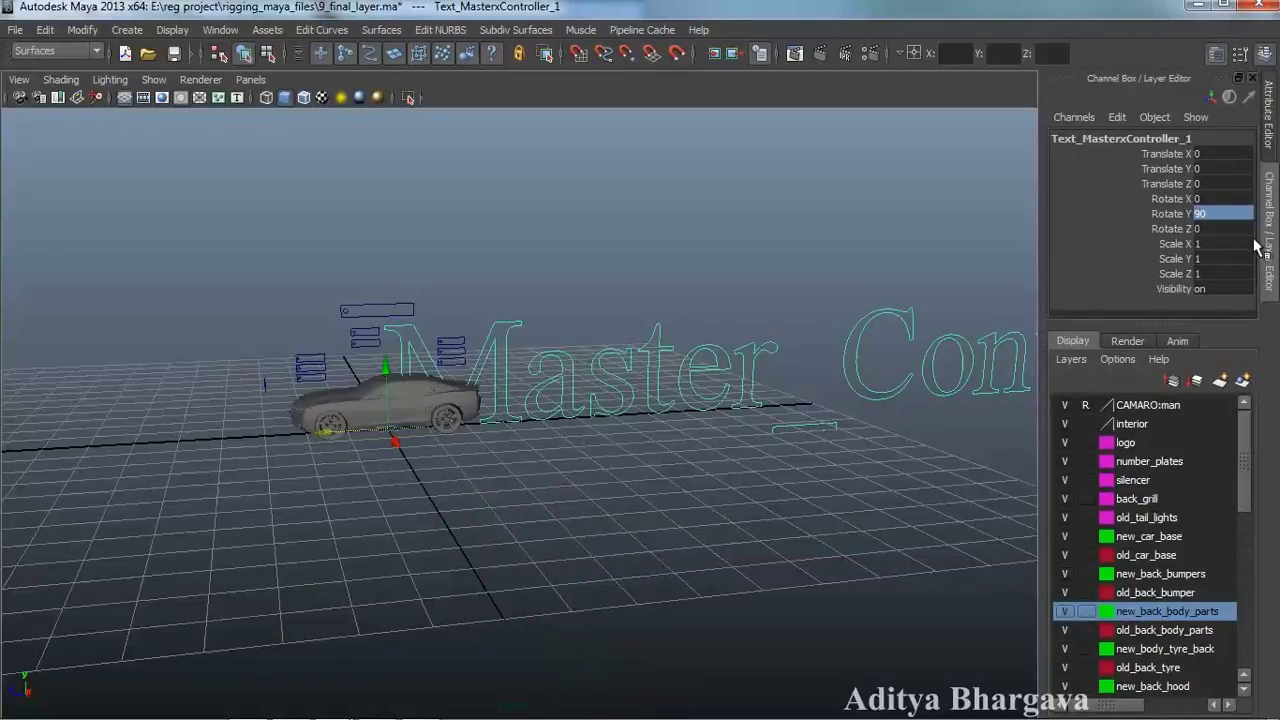
# Scale the Master_Controller text down uniformly to about 0.036
pyautogui.keyDown('alt'); pyautogui.moveTo(766, 377); pyautogui.dragTo(662, 436); pyautogui.keyUp('alt')
pyautogui.press('r')
pyautogui.moveTo(370, 465); pyautogui.dragTo(4, 625)
pyautogui.moveTo(372, 464); pyautogui.dragTo(90, 547)
pyautogui.scroll(5, 244, 546)
pyautogui.keyDown('alt'); pyautogui.moveTo(246, 546); pyautogui.dragTo(600, 508, button='middle'); pyautogui.keyUp('alt')
pyautogui.scroll(1, 473, 505)
pyautogui.keyDown('alt'); pyautogui.moveTo(609, 507); pyautogui.dragTo(585, 541); pyautogui.keyUp('alt')
# Move the Master_Controller text up to the master slider at about Translate Y 2.9 and Translate Z 0.338
pyautogui.press('w')
pyautogui.moveTo(455, 445); pyautogui.dragTo(451, 206)
pyautogui.scroll(3, 555, 348)
pyautogui.keyDown('alt'); pyautogui.moveTo(555, 349); pyautogui.dragTo(597, 397, button='middle'); pyautogui.keyUp('alt')
pyautogui.moveTo(405, 237); pyautogui.dragTo(412, 277)
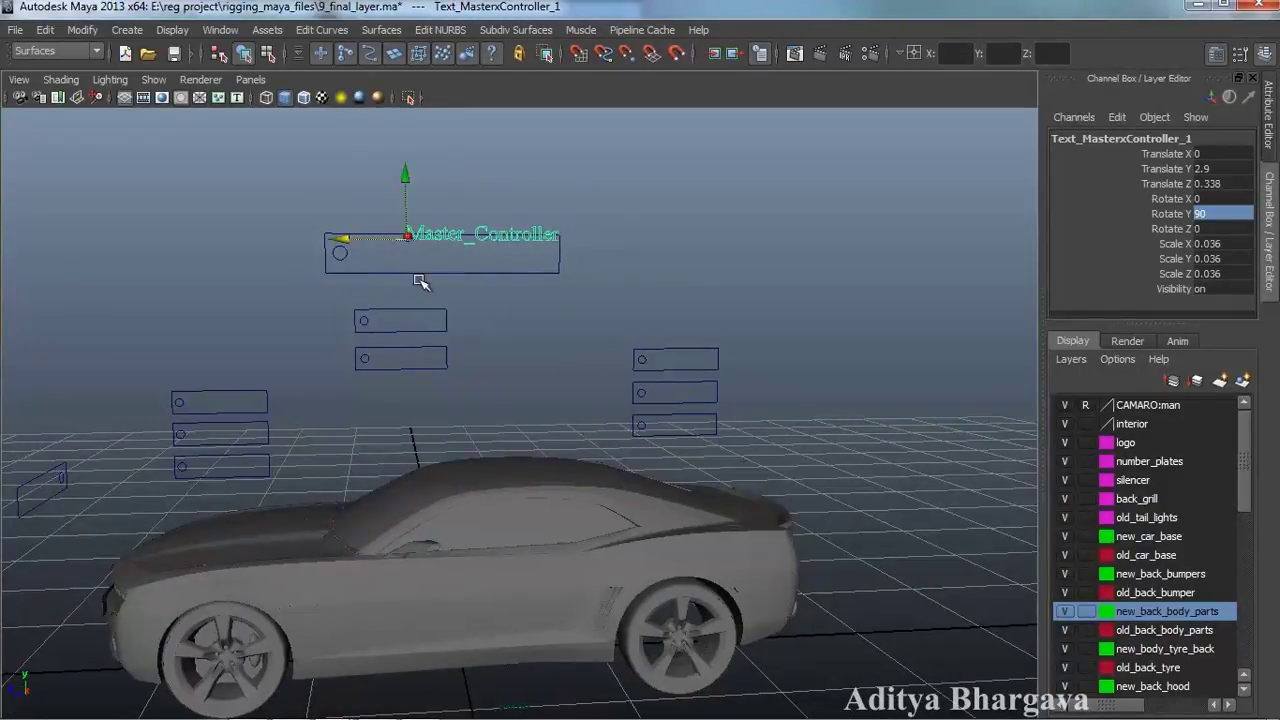
# Shrink the Master_Controller text further by setting its Scale X, Y and Z to 0.025
pyautogui.keyDown('alt'); pyautogui.moveTo(409, 229); pyautogui.dragTo(430, 290); pyautogui.keyUp('alt')
pyautogui.moveTo(333, 175); pyautogui.dragTo(381, 205)
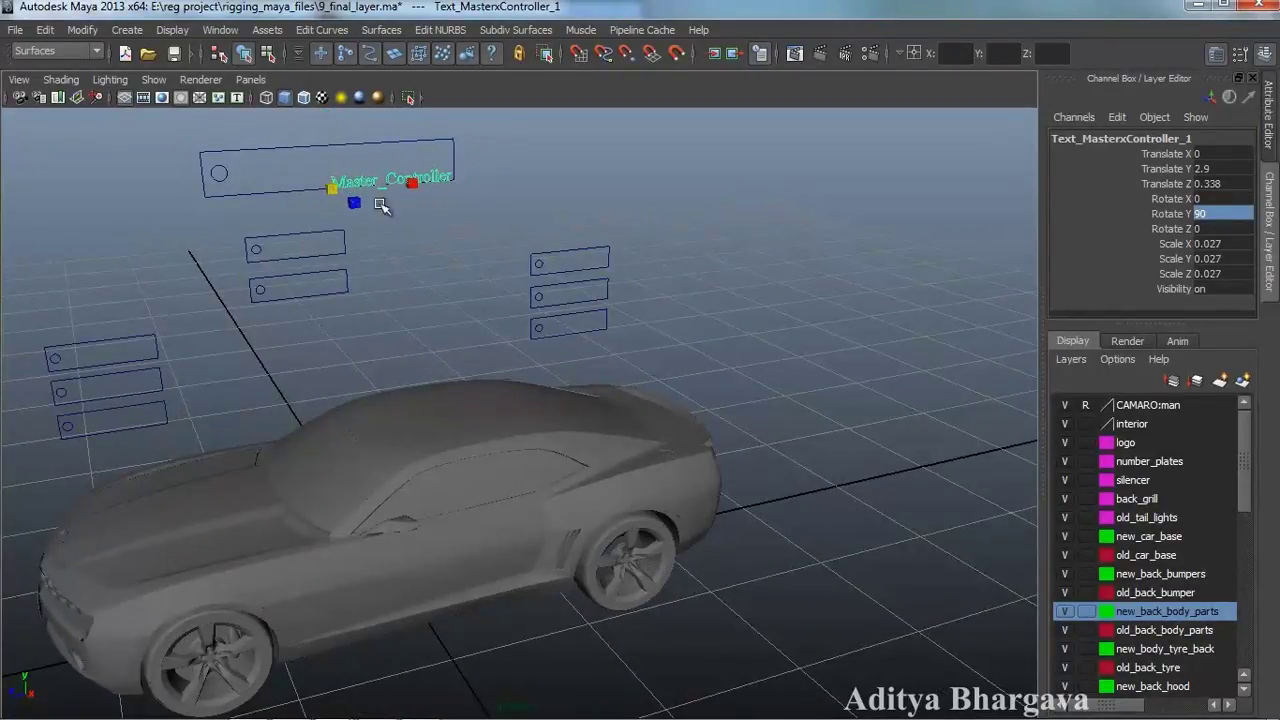
pyautogui.doubleClick(1231, 244)
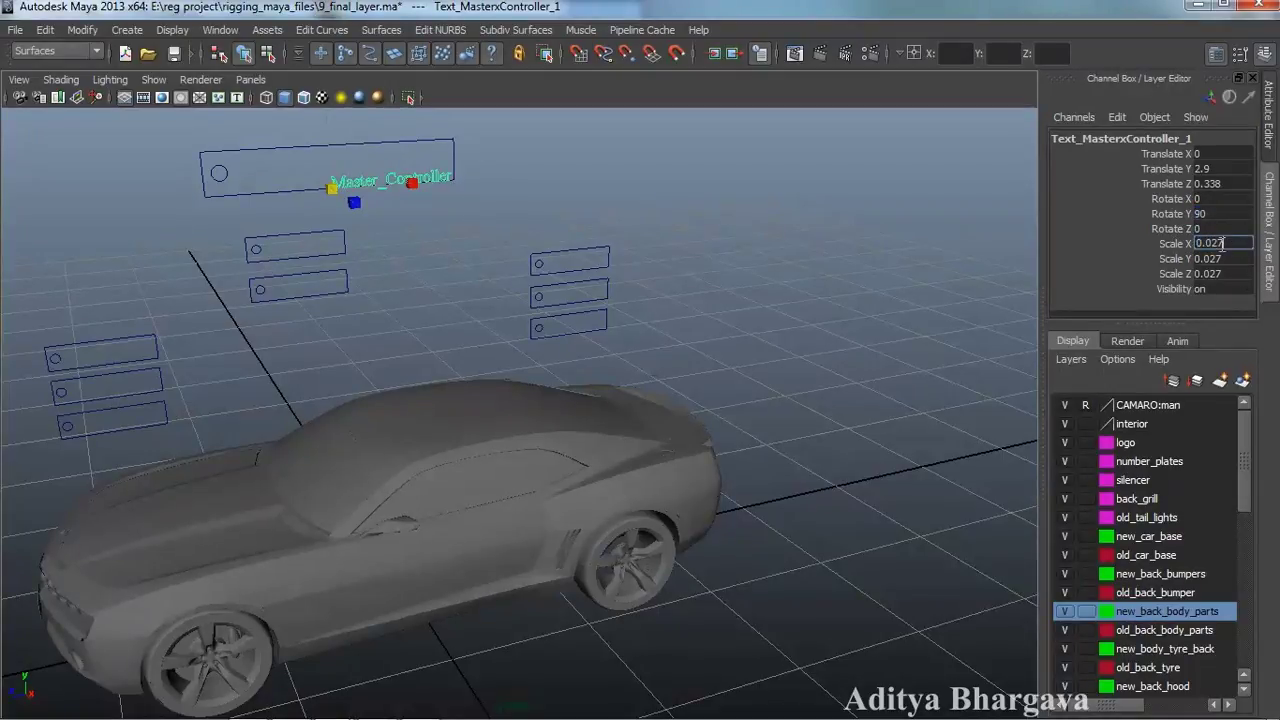
pyautogui.moveTo(1172, 245); pyautogui.dragTo(1235, 274)
pyautogui.click(1235, 274)
pyautogui.press('BackSpace')
pyautogui.press('BackSpace')
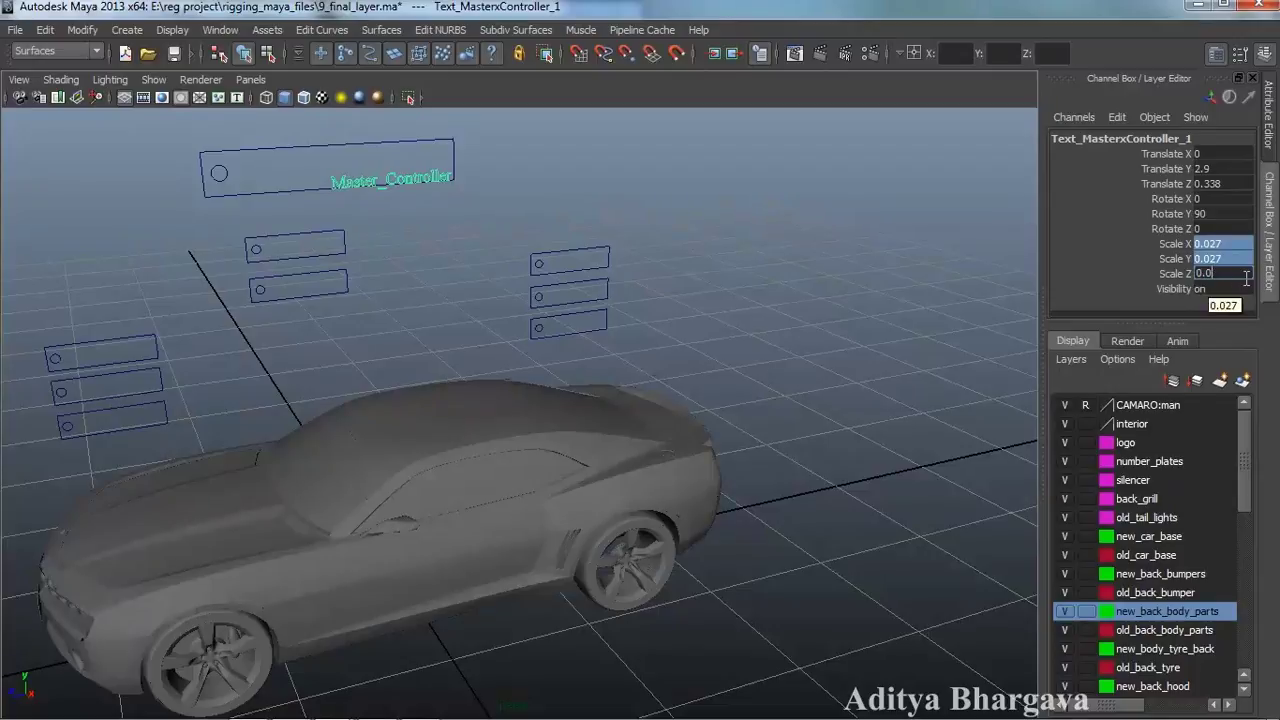
pyautogui.write('25')
pyautogui.press('Return')
# Curve-snap the Master_Controller text along X onto the master slider's rectangle, at about Translate X -1.227
pyautogui.keyDown('alt'); pyautogui.moveTo(514, 286); pyautogui.dragTo(413, 205); pyautogui.keyUp('alt')
pyautogui.keyDown('alt'); pyautogui.moveTo(413, 205); pyautogui.dragTo(541, 306, button='middle'); pyautogui.keyUp('alt')
pyautogui.press('w')
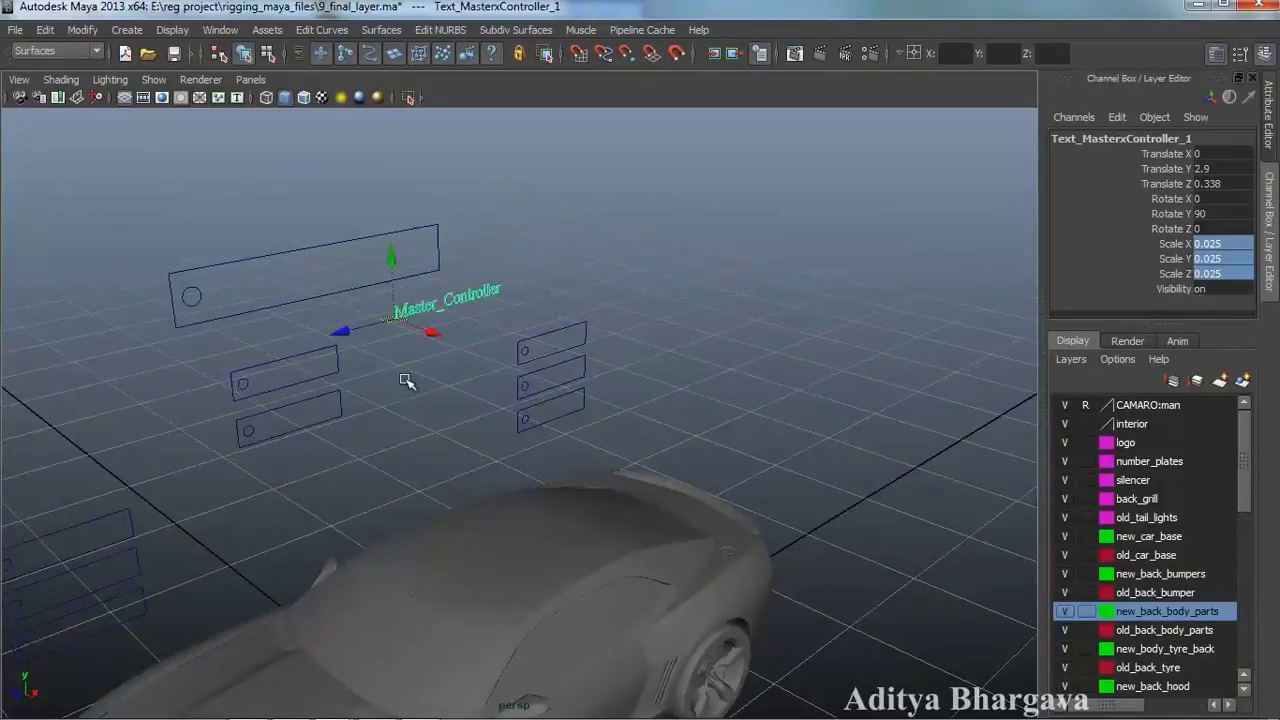
pyautogui.keyDown('alt'); pyautogui.moveTo(457, 351); pyautogui.dragTo(306, 271); pyautogui.keyUp('alt')
pyautogui.keyDown('alt'); pyautogui.moveTo(306, 271); pyautogui.dragTo(485, 321, button='middle'); pyautogui.keyUp('alt')
pyautogui.keyDown('alt'); pyautogui.moveTo(562, 406); pyautogui.dragTo(575, 388, button='middle'); pyautogui.keyUp('alt')
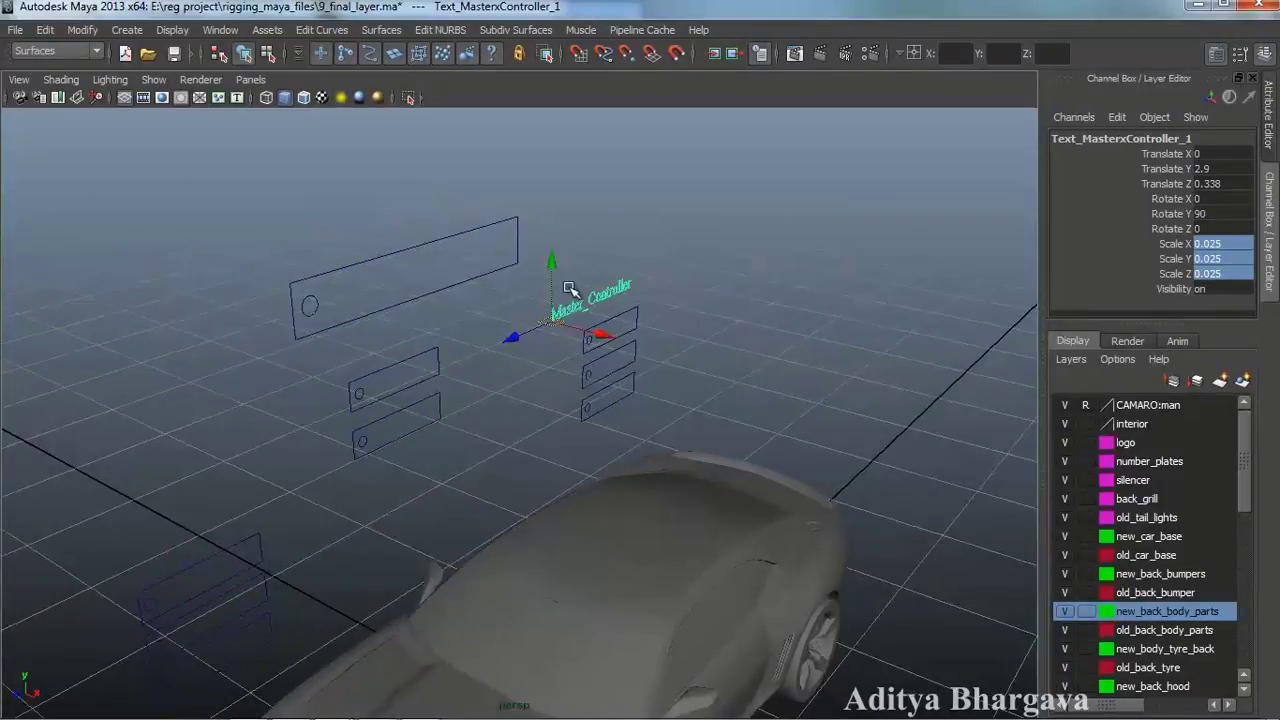
pyautogui.keyDown('alt'); pyautogui.moveTo(523, 412); pyautogui.dragTo(531, 416); pyautogui.keyUp('alt')
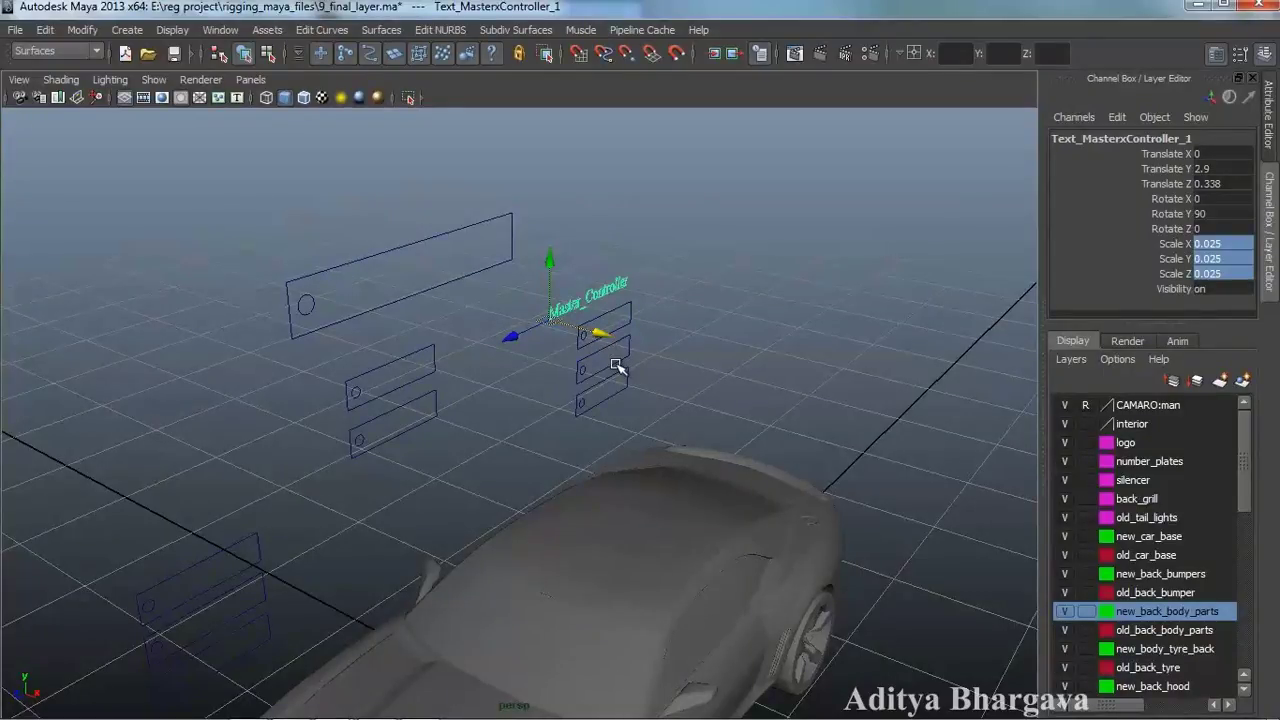
pyautogui.press('c')
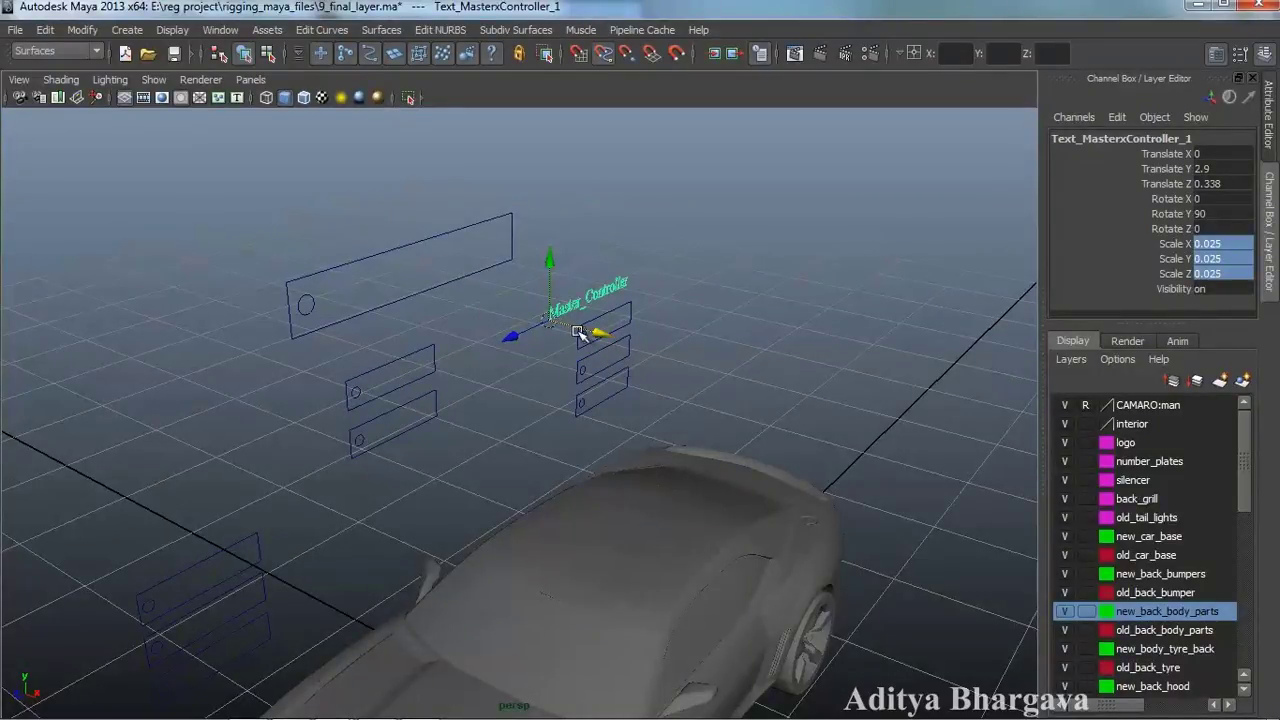
pyautogui.moveTo(430, 290); pyautogui.dragTo(445, 310, button='middle')
# Position the Master_Controller text inside the master rectangle's upper rear corner, at about Translate Y 2.923 and Translate Z -0.186
pyautogui.keyDown('alt'); pyautogui.moveTo(507, 350); pyautogui.dragTo(697, 382); pyautogui.keyUp('alt')
pyautogui.keyDown('alt'); pyautogui.moveTo(706, 425); pyautogui.dragTo(491, 403); pyautogui.keyUp('alt')
pyautogui.scroll(-3, 491, 403)
pyautogui.keyDown('alt'); pyautogui.moveTo(640, 398); pyautogui.dragTo(434, 320, button='middle'); pyautogui.keyUp('alt')
pyautogui.moveTo(366, 355); pyautogui.dragTo(495, 372)
pyautogui.moveTo(550, 287); pyautogui.dragTo(554, 286)
pyautogui.scroll(-4, 586, 326)
pyautogui.moveTo(651, 341)
pyautogui.keyDown('alt'); pyautogui.mouseDown()
pyautogui.moveTo(666, 354)
pyautogui.moveTo(660, 337)
pyautogui.mouseUp(); pyautogui.keyUp('alt')
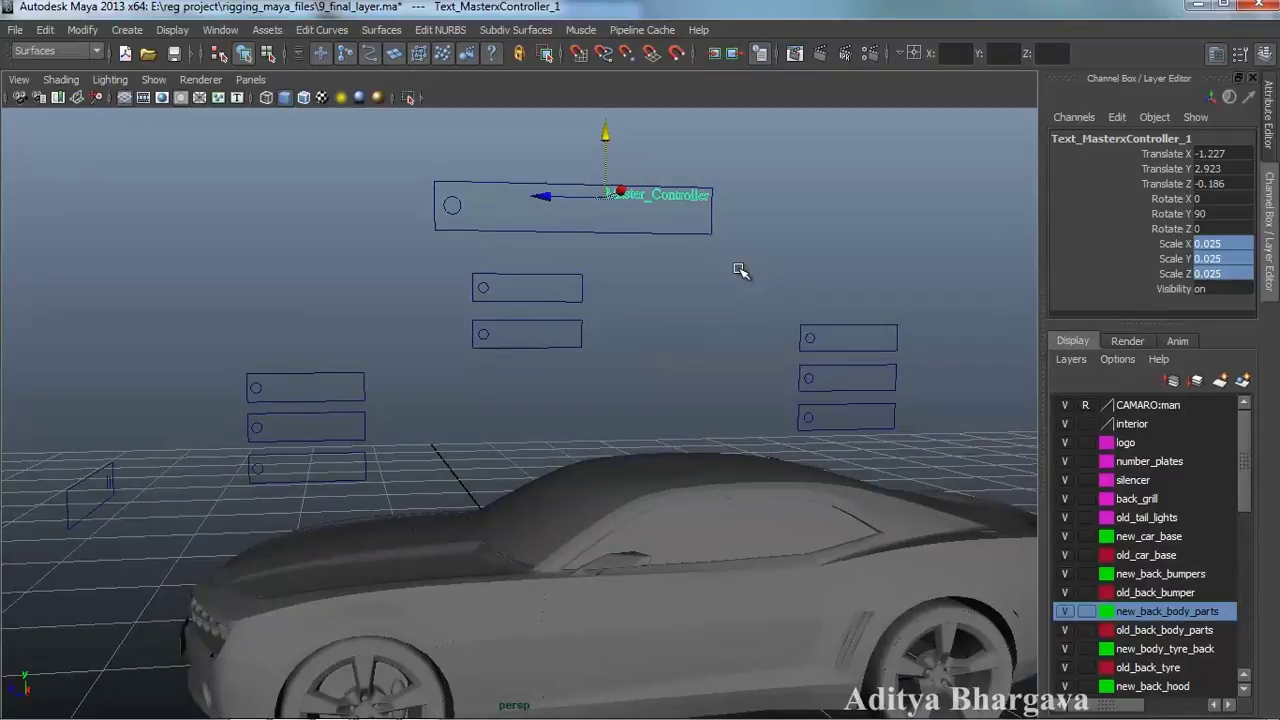
# Deselect the Master_Controller text and check the layout of all the sliders around the car
pyautogui.rightClick(1240, 284)
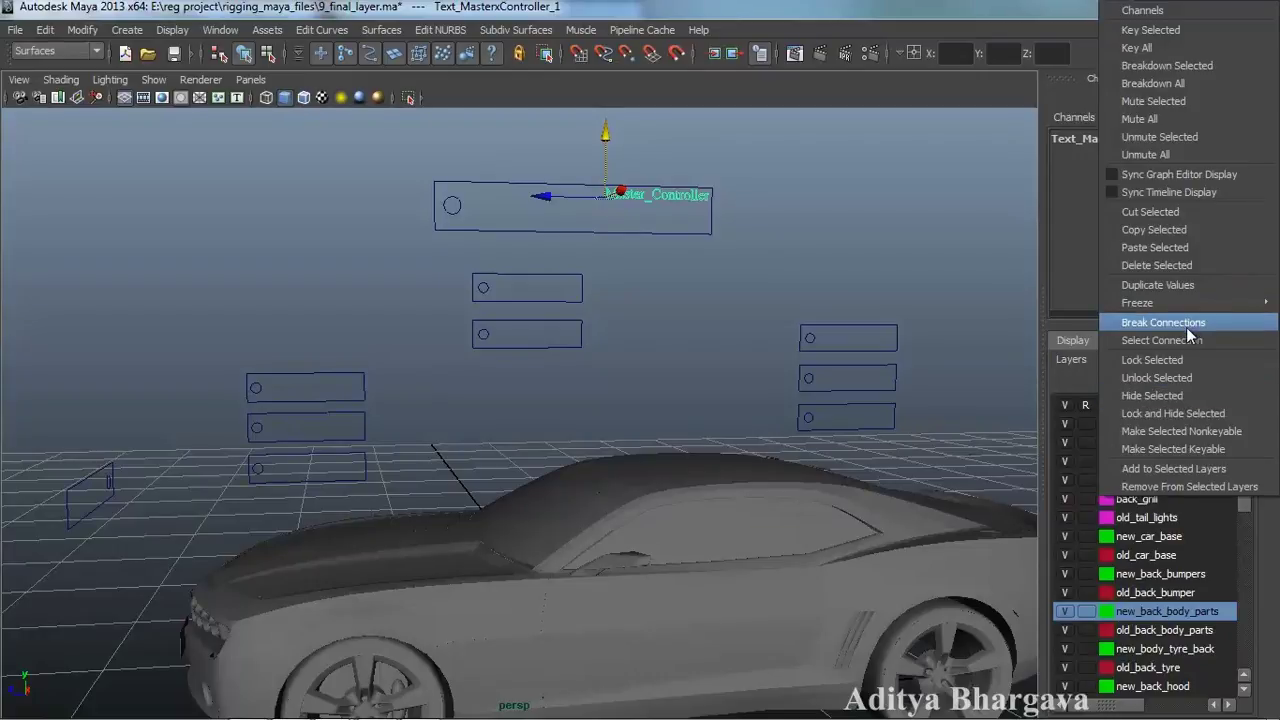
pyautogui.click(885, 268)
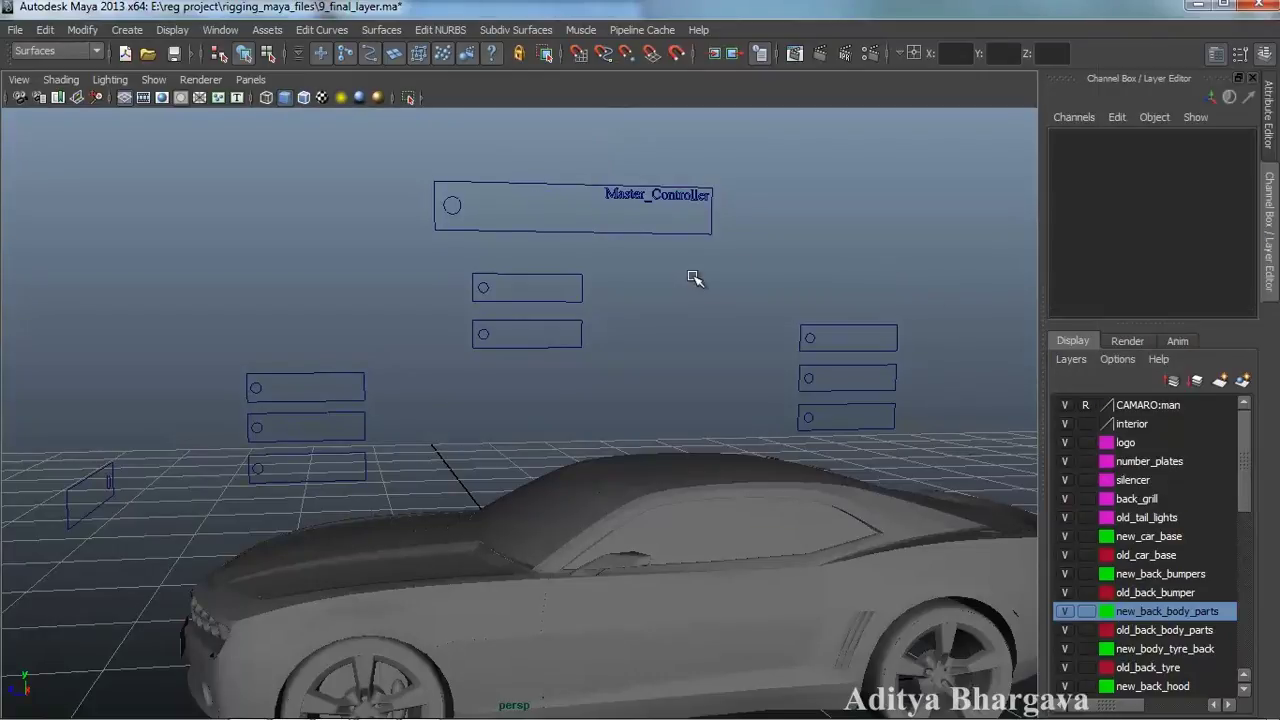
pyautogui.scroll(-3, 690, 250)
pyautogui.scroll(5, 695, 228)
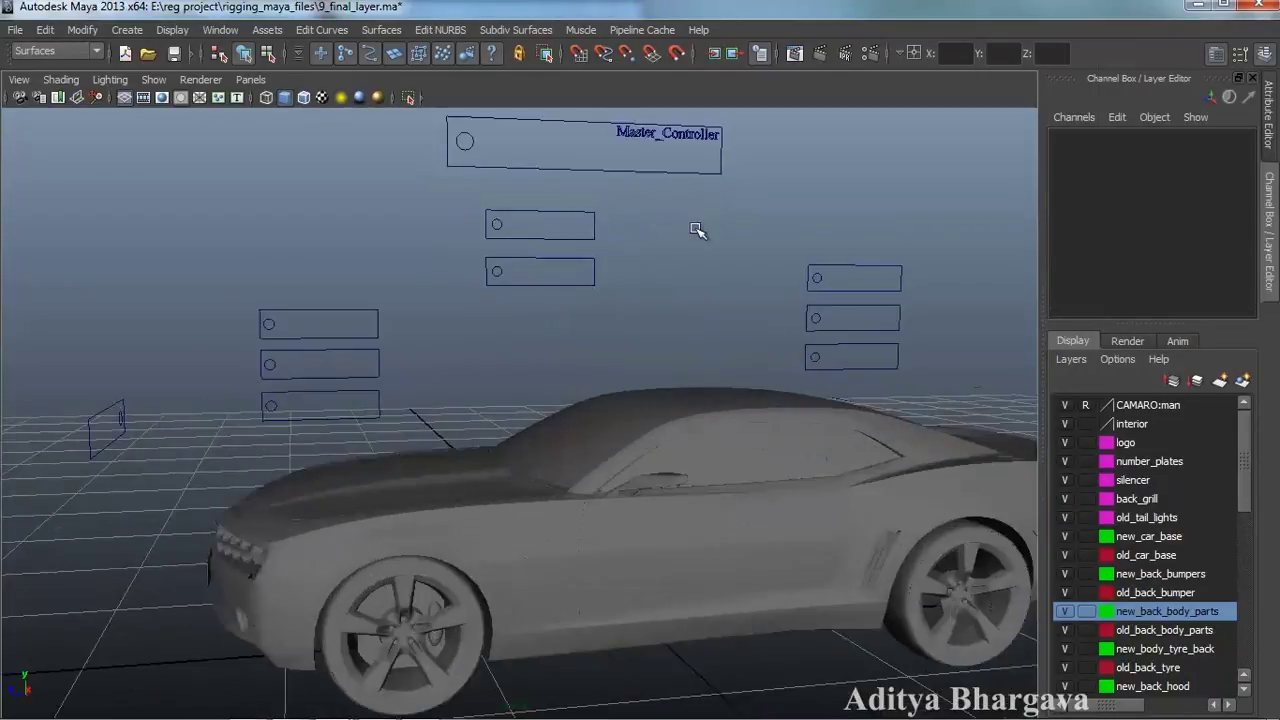
pyautogui.keyDown('alt'); pyautogui.moveTo(697, 231); pyautogui.dragTo(641, 270); pyautogui.keyUp('alt')
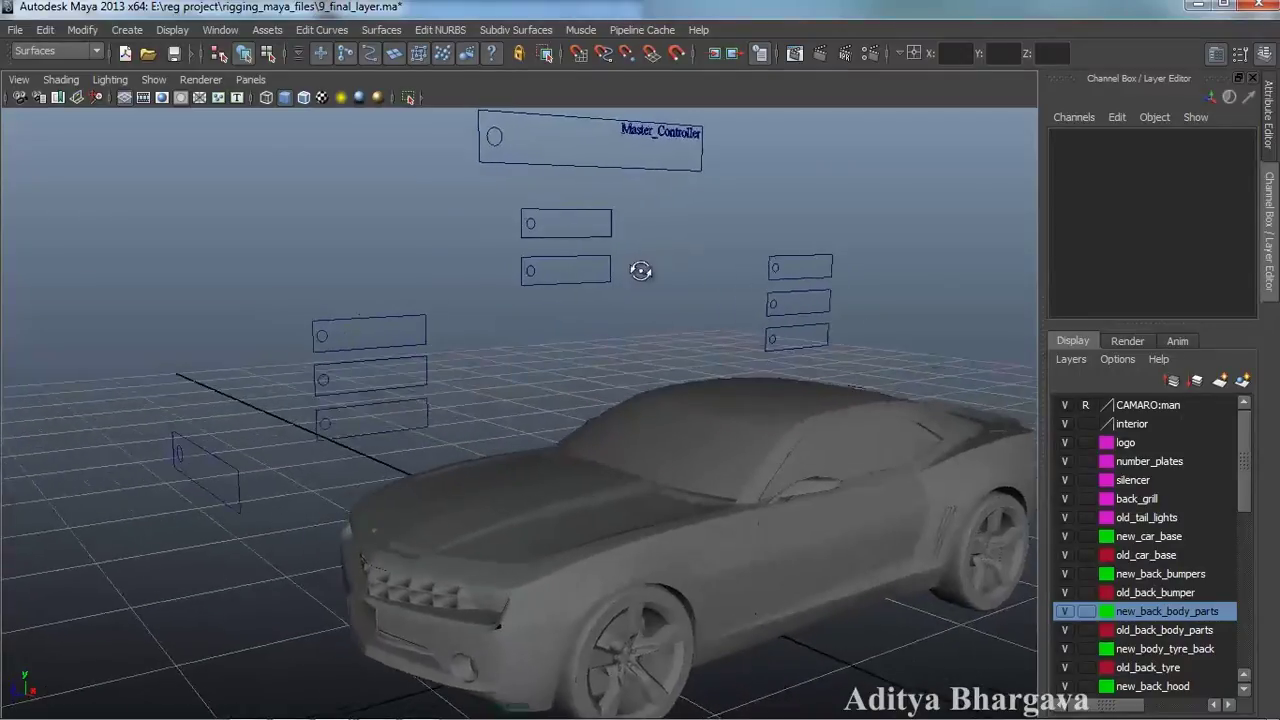
pyautogui.scroll(-5, 620, 262)
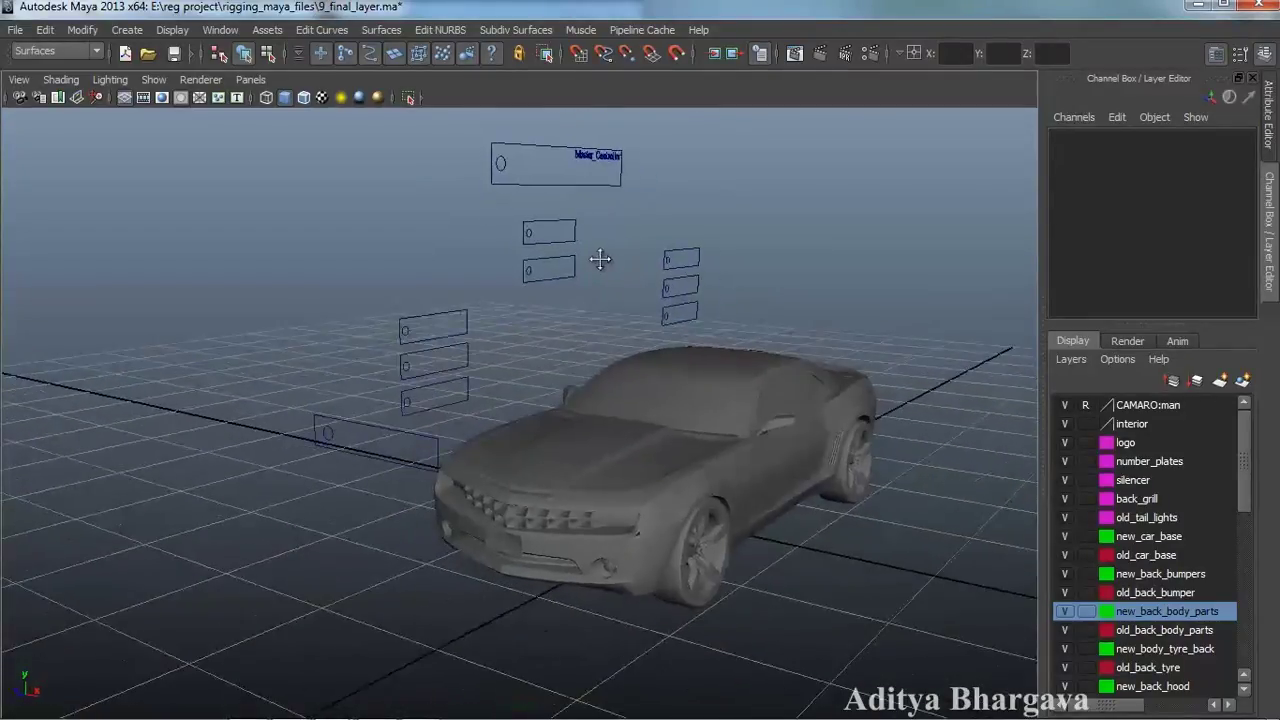
# Select the circle of the slider in front of the car and test-move it along X to check which part it controls
pyautogui.keyDown('alt'); pyautogui.moveTo(602, 261); pyautogui.dragTo(580, 286); pyautogui.keyUp('alt')
pyautogui.click(323, 434)
pyautogui.scroll(2, 449, 529)
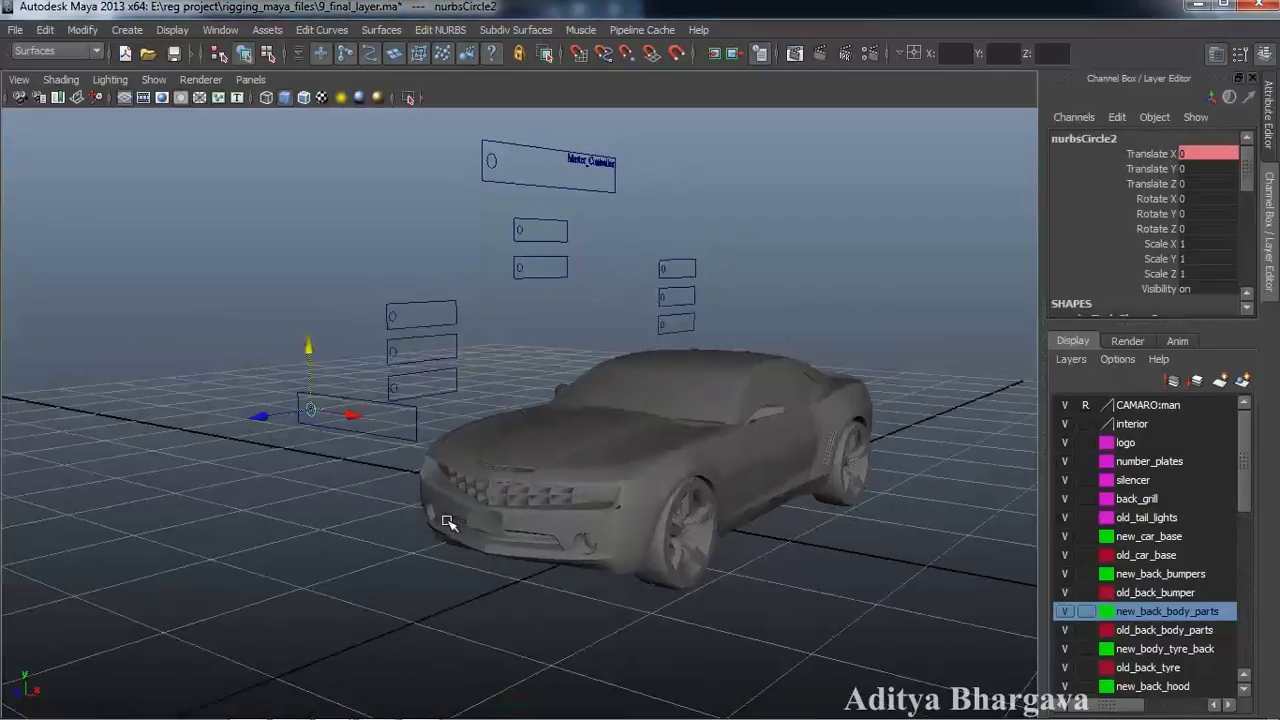
pyautogui.keyDown('alt'); pyautogui.moveTo(449, 529); pyautogui.dragTo(446, 515, button='middle'); pyautogui.keyUp('alt')
pyautogui.scroll(-6, 1204, 612)
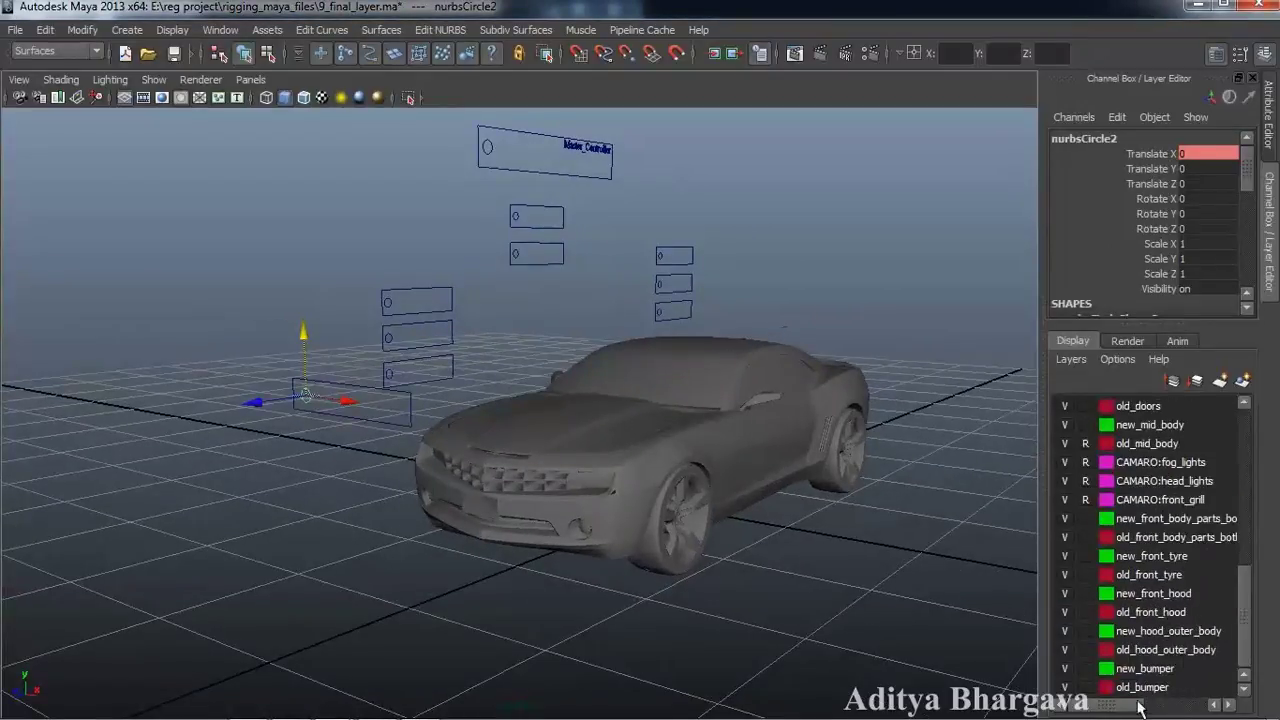
pyautogui.keyDown('alt'); pyautogui.moveTo(468, 578); pyautogui.dragTo(464, 548, button='middle'); pyautogui.keyUp('alt')
pyautogui.moveTo(351, 400)
pyautogui.mouseDown()
pyautogui.moveTo(400, 394)
pyautogui.moveTo(501, 430)
pyautogui.moveTo(450, 405)
pyautogui.moveTo(329, 400)
pyautogui.mouseUp()
pyautogui.keyDown('alt'); pyautogui.moveTo(657, 374); pyautogui.dragTo(532, 392); pyautogui.keyUp('alt')
pyautogui.keyDown('alt'); pyautogui.moveTo(532, 392); pyautogui.dragTo(591, 429, button='right'); pyautogui.keyUp('alt')
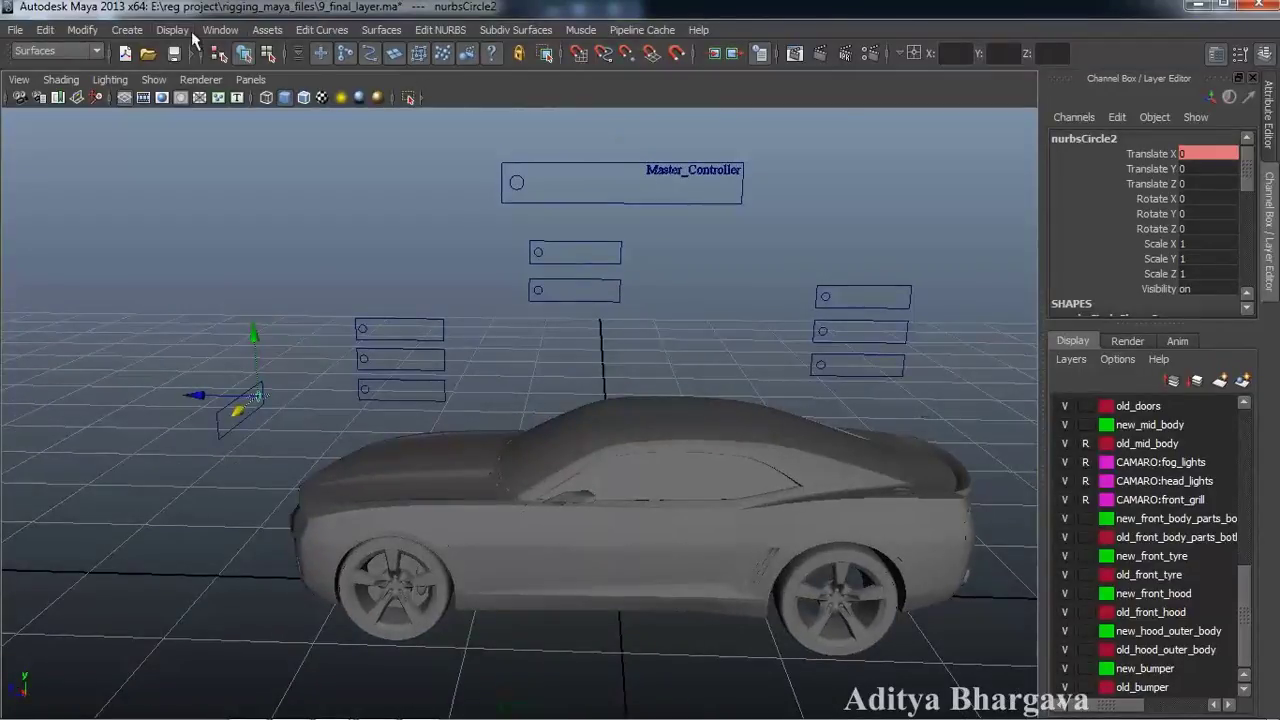
pyautogui.click(127, 29)
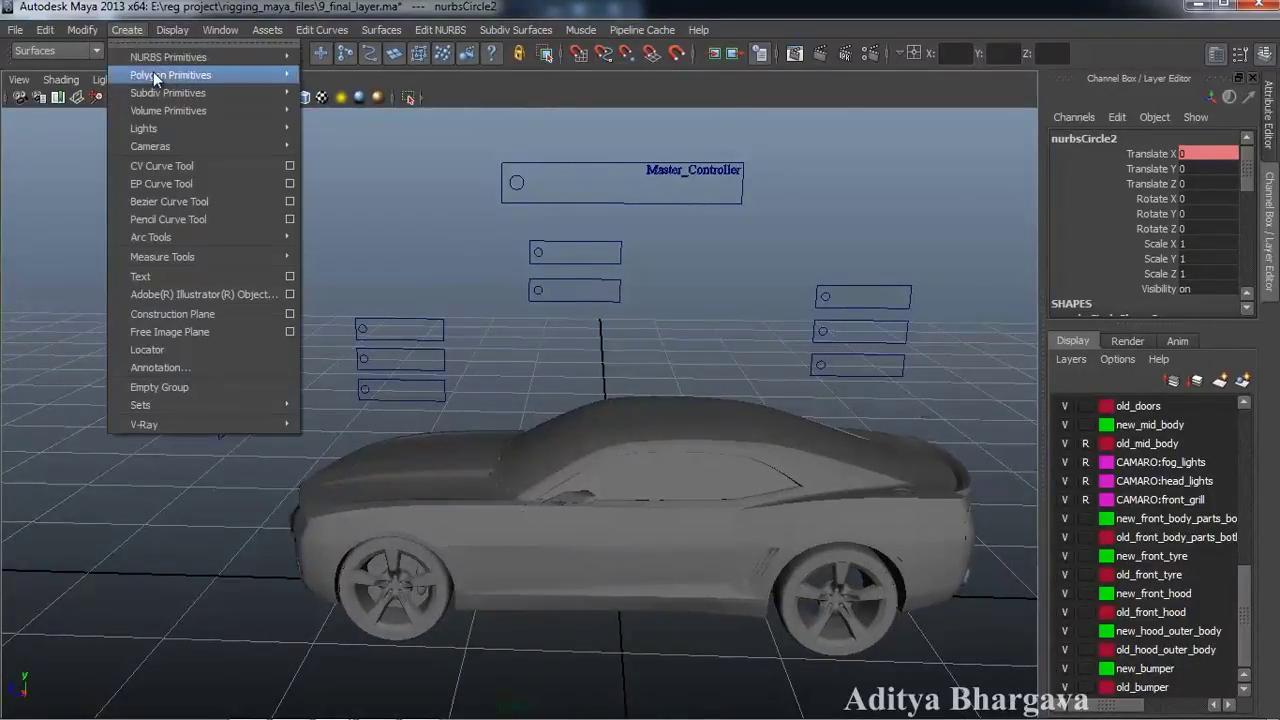
pyautogui.click(181, 263)
pyautogui.hotkey('ctrl', 'z')
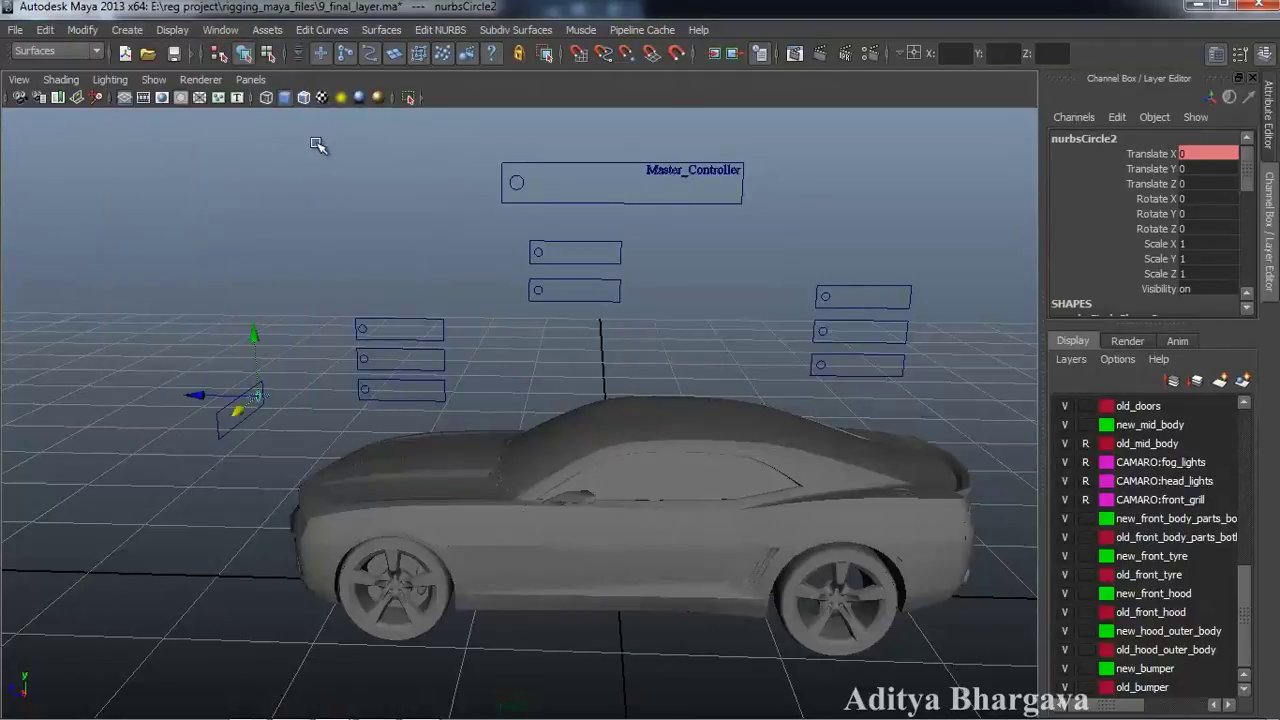
# Create the text curves "Bumper" in Times New Roman with type Curves
pyautogui.click(132, 30)
pyautogui.click(289, 277)
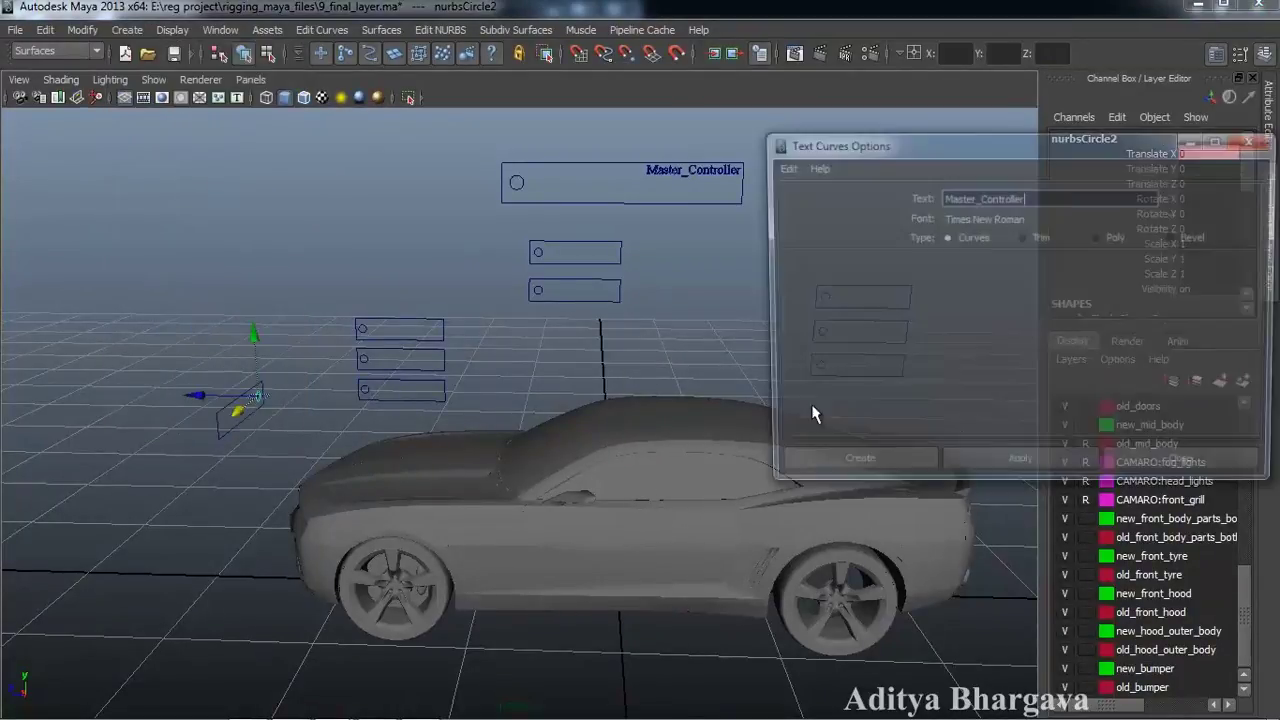
pyautogui.moveTo(1017, 200); pyautogui.dragTo(947, 200)
pyautogui.moveTo(1038, 201); pyautogui.dragTo(833, 203)
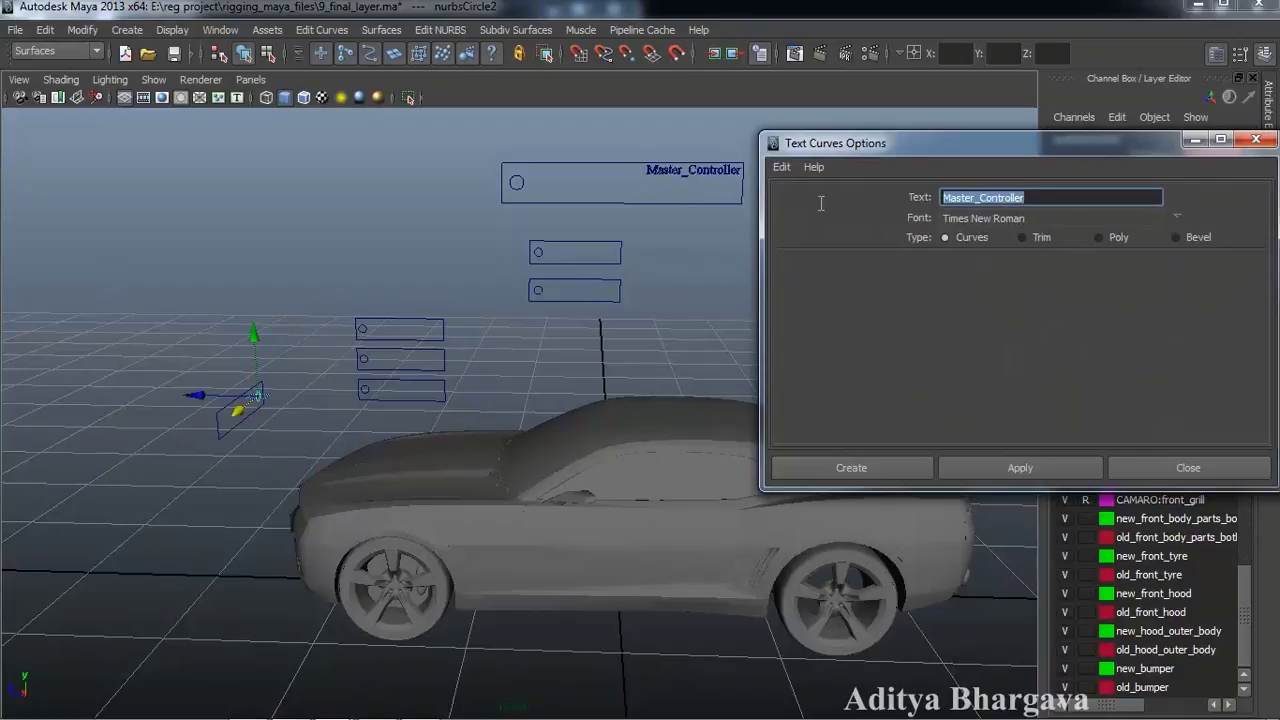
pyautogui.write('Bumper')
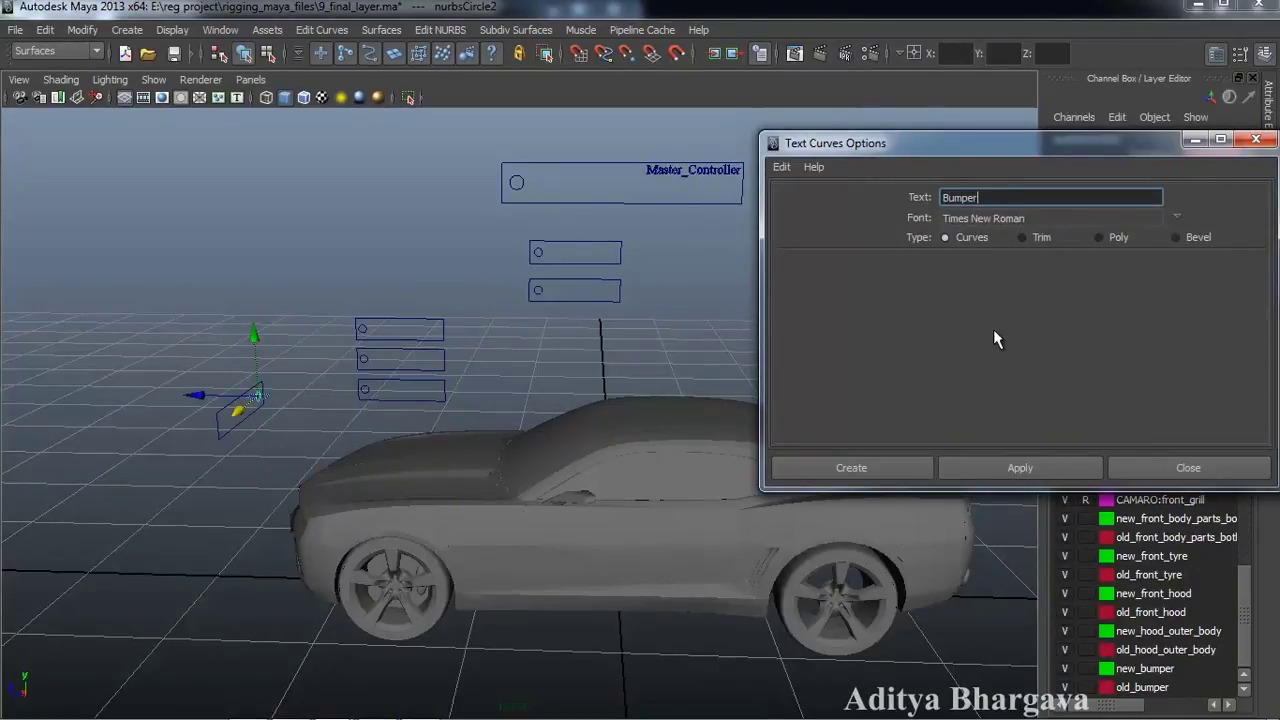
pyautogui.click(1178, 216)
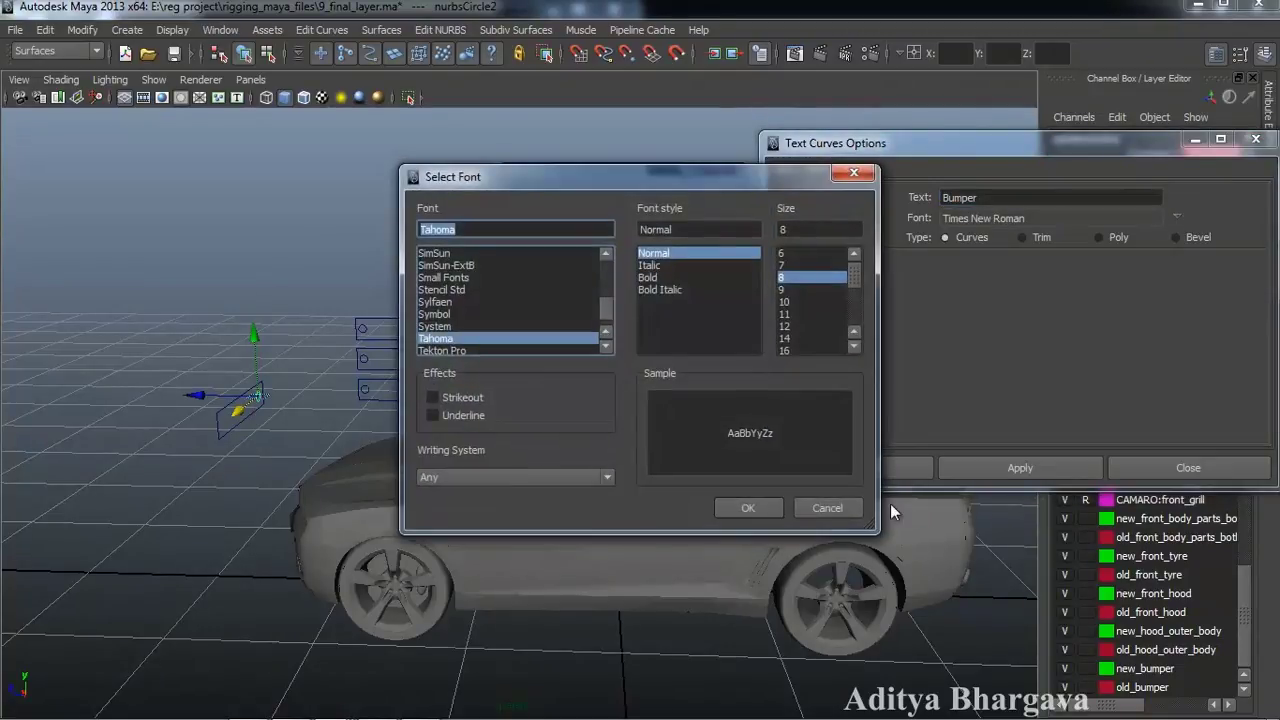
pyautogui.click(828, 508)
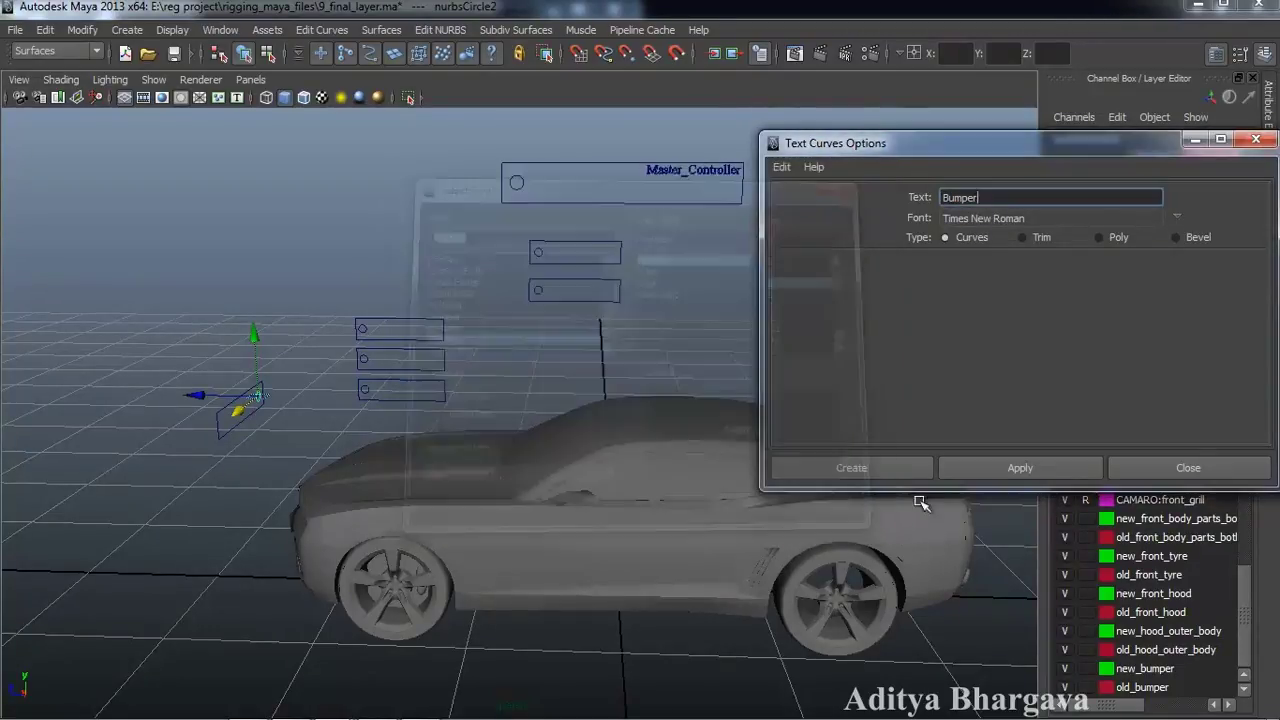
pyautogui.click(851, 467)
# Set the Bumper text's Rotate Y to 90 and its Scale X, Y and Z to 0.02
pyautogui.scroll(-2, 735, 440)
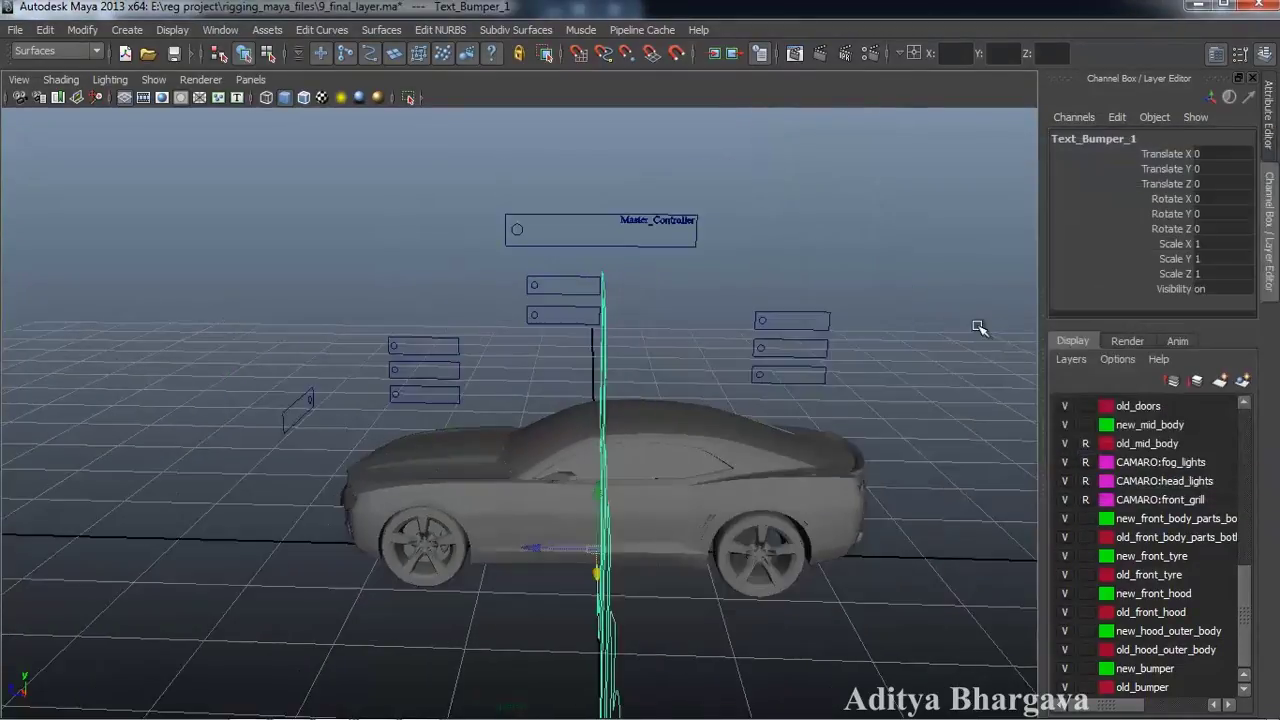
pyautogui.click(1230, 215)
pyautogui.write('90')
pyautogui.press('Return')
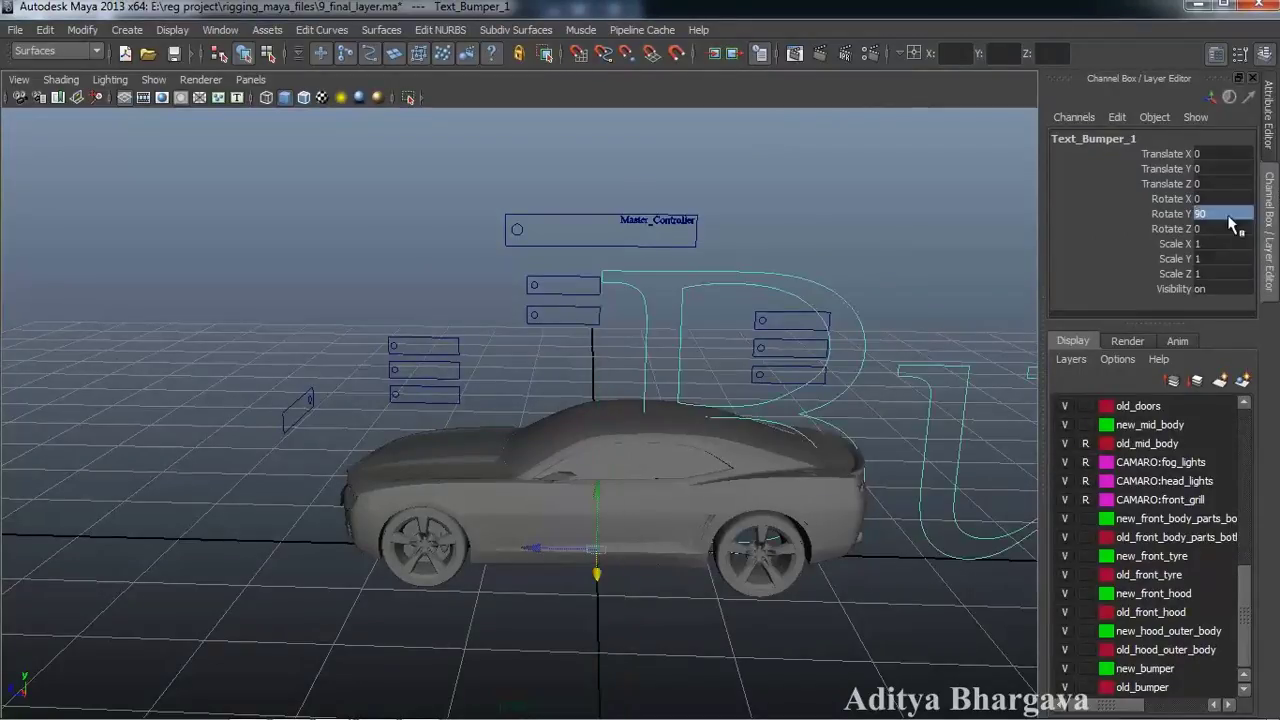
pyautogui.moveTo(1234, 243); pyautogui.dragTo(1236, 272)
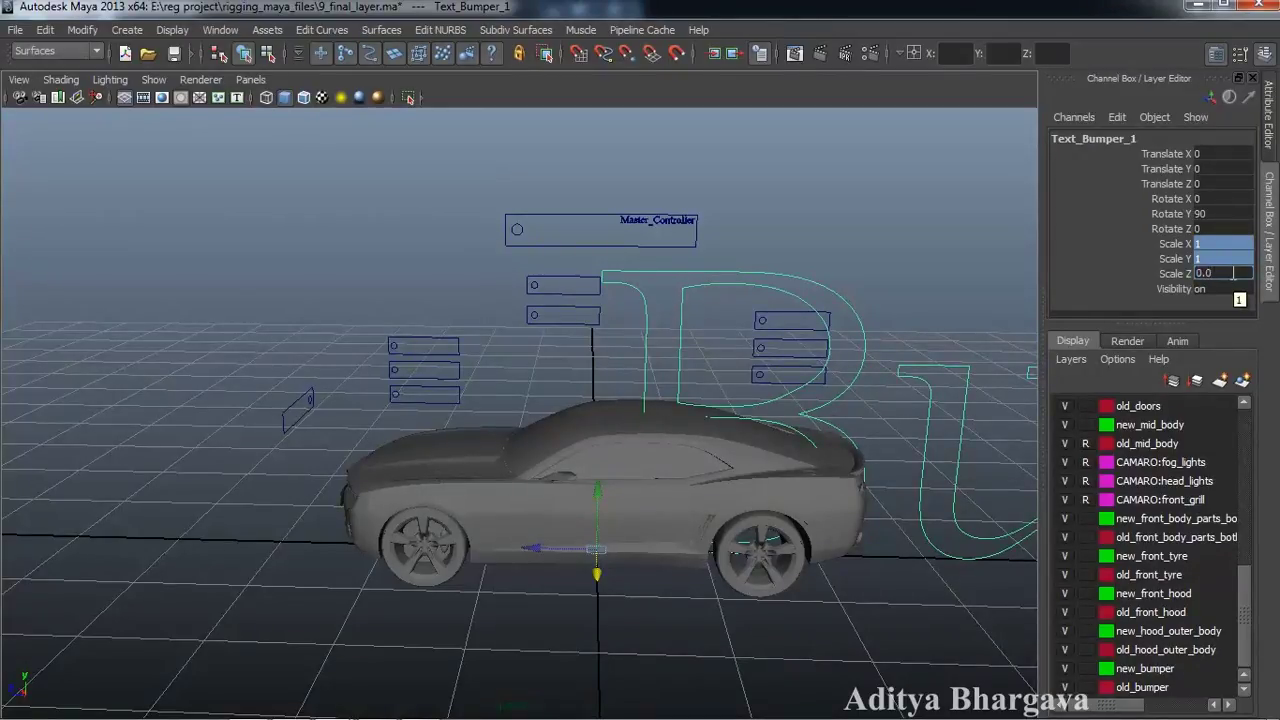
pyautogui.write('0.02')
pyautogui.press('Return')
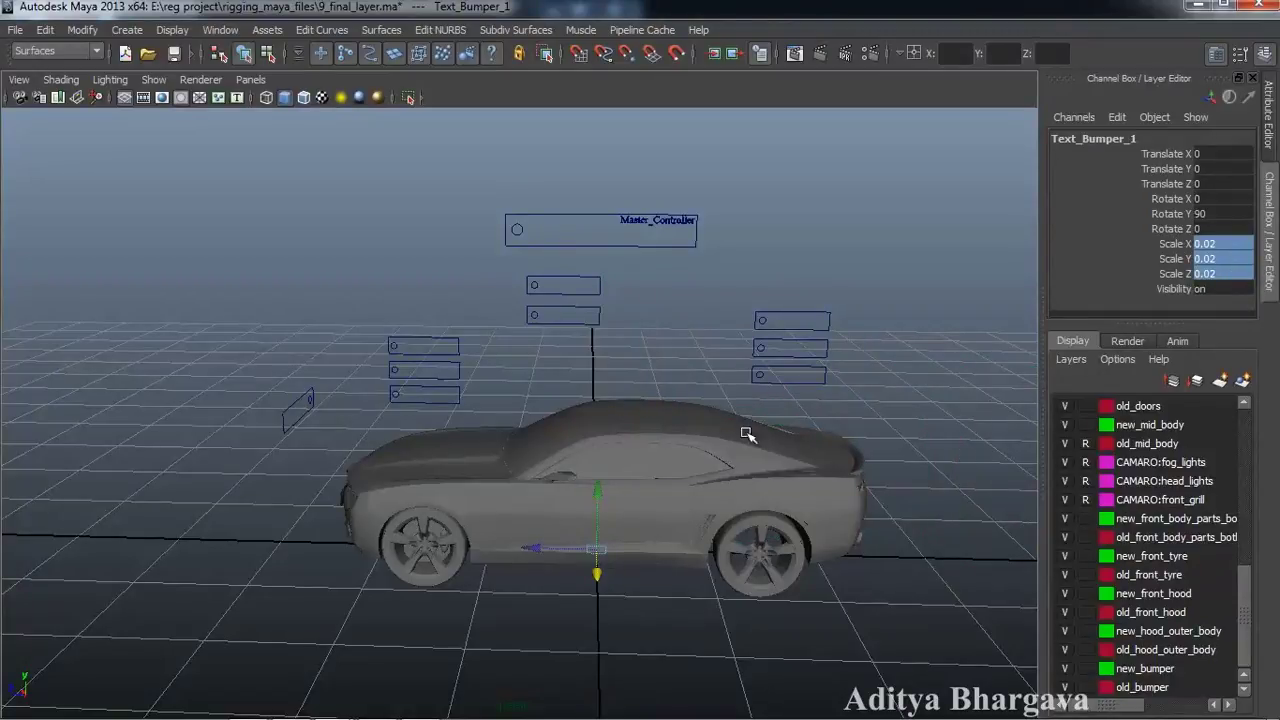
# Raise the Bumper text above the car to about Translate Y 2.095 and set its Rotate Y to 0
pyautogui.keyDown('alt'); pyautogui.moveTo(819, 399); pyautogui.dragTo(819, 448); pyautogui.keyUp('alt')
pyautogui.moveTo(656, 472); pyautogui.dragTo(660, 262)
pyautogui.click(1228, 214)
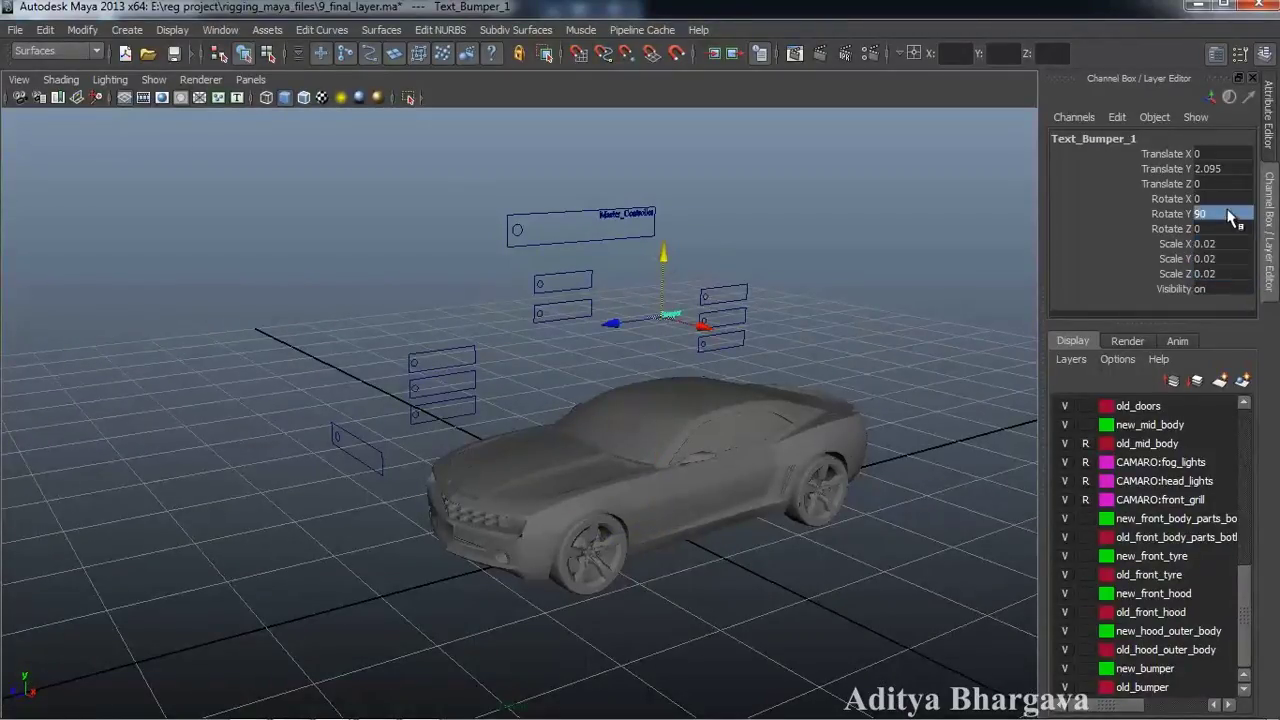
pyautogui.keyDown('alt'); pyautogui.moveTo(729, 343); pyautogui.dragTo(730, 346); pyautogui.keyUp('alt')
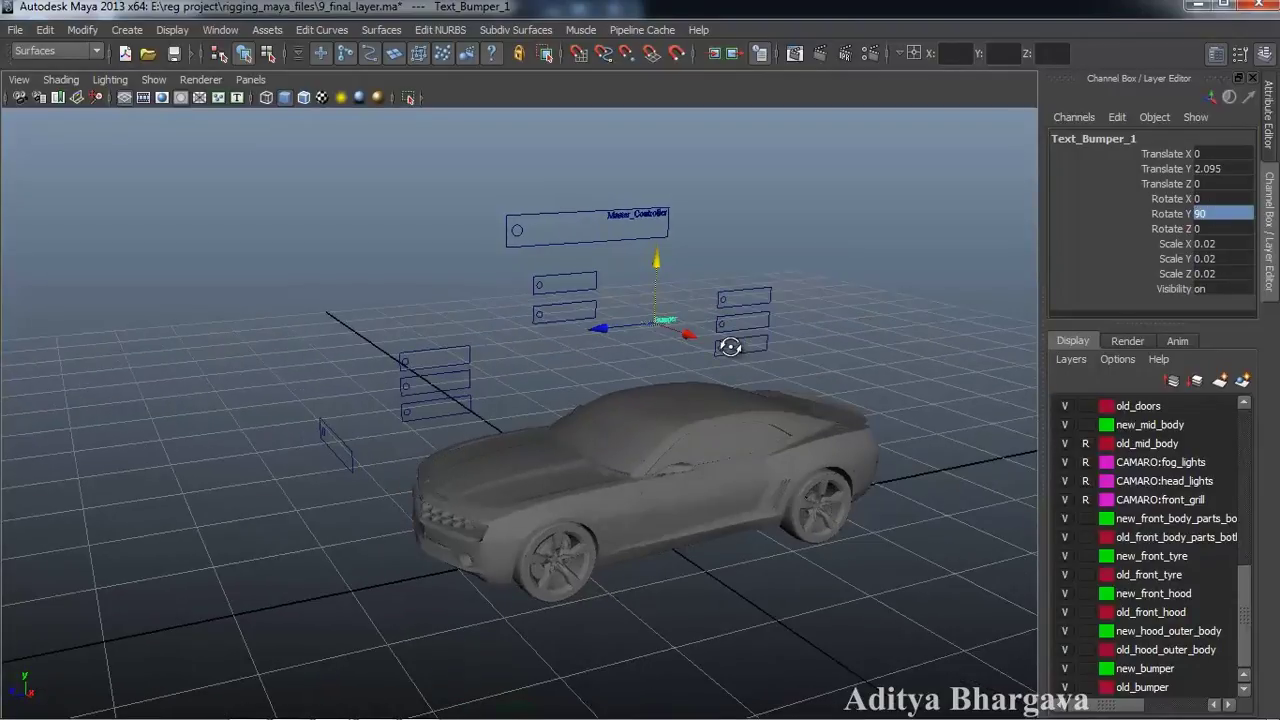
pyautogui.doubleClick(1208, 213)
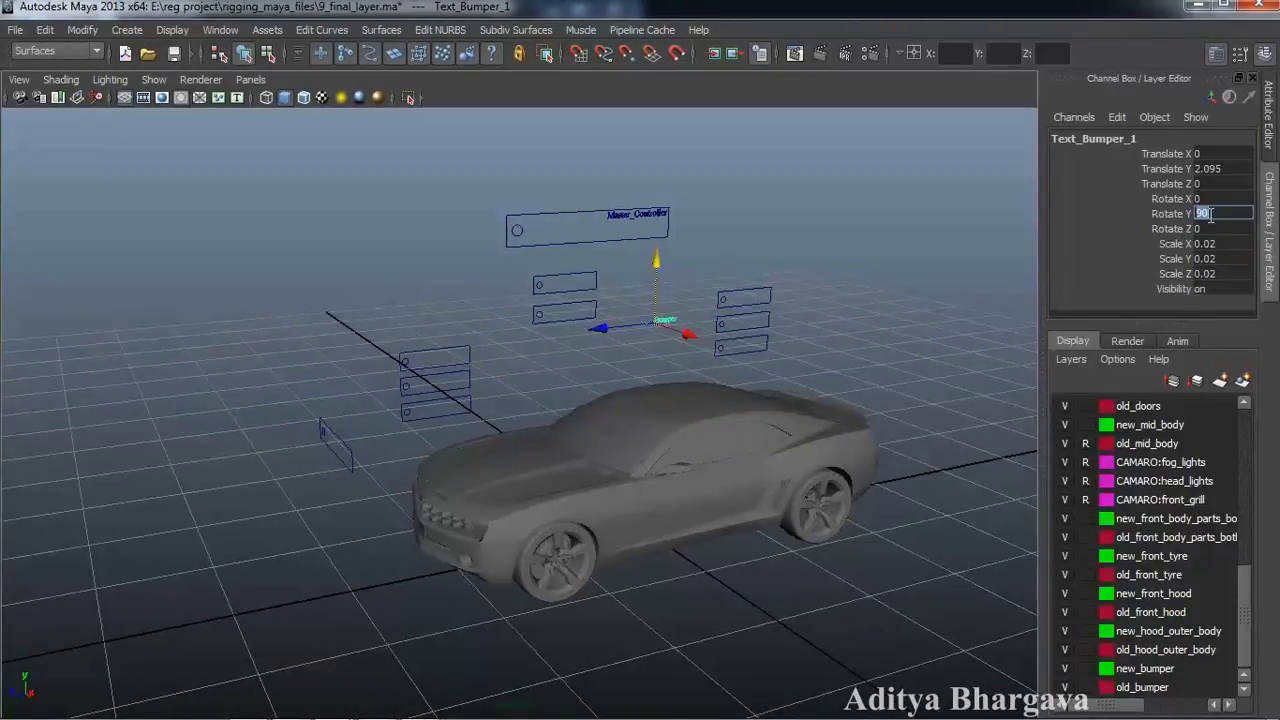
pyautogui.write('0')
pyautogui.press('Return')
# Curve-snap the Bumper text to the front slider's rectangle along Y and Z, at about Translate Y 1.261 and Translate Z 2.92
pyautogui.keyDown('alt'); pyautogui.moveTo(645, 411); pyautogui.dragTo(499, 442); pyautogui.keyUp('alt')
pyautogui.keyDown('alt'); pyautogui.moveTo(499, 442); pyautogui.dragTo(425, 495, button='right'); pyautogui.keyUp('alt')
pyautogui.keyDown('alt'); pyautogui.moveTo(425, 495); pyautogui.dragTo(503, 424, button='middle'); pyautogui.keyUp('alt')
pyautogui.click(845, 124)
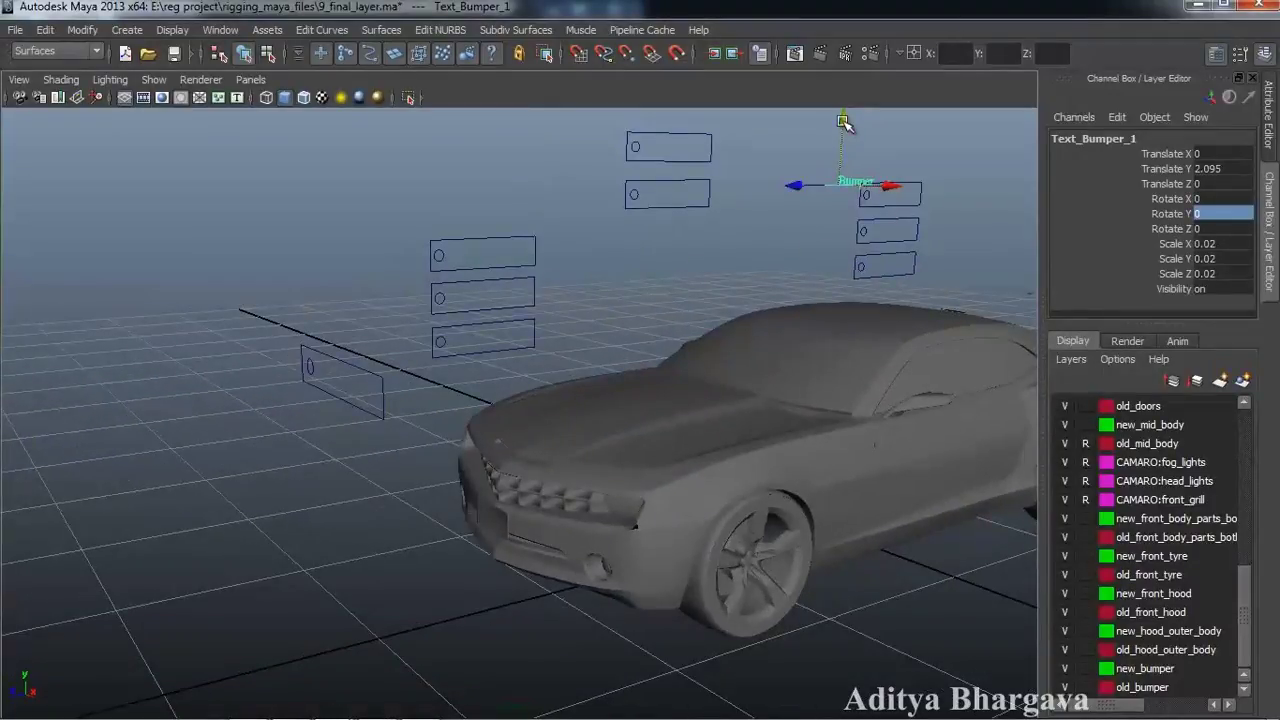
pyautogui.click(808, 186)
pyautogui.keyDown('alt'); pyautogui.moveTo(558, 337); pyautogui.dragTo(567, 329, button='middle'); pyautogui.keyUp('alt')
pyautogui.press('c')
pyautogui.moveTo(350, 354); pyautogui.dragTo(363, 354, button='middle')
pyautogui.click(393, 119)
pyautogui.press('c')
# Move the Bumper text inside the front slider's rectangle, to about Translate X -0.315 and Translate Y 1.21
pyautogui.keyDown('alt'); pyautogui.moveTo(425, 444); pyautogui.dragTo(745, 318); pyautogui.keyUp('alt')
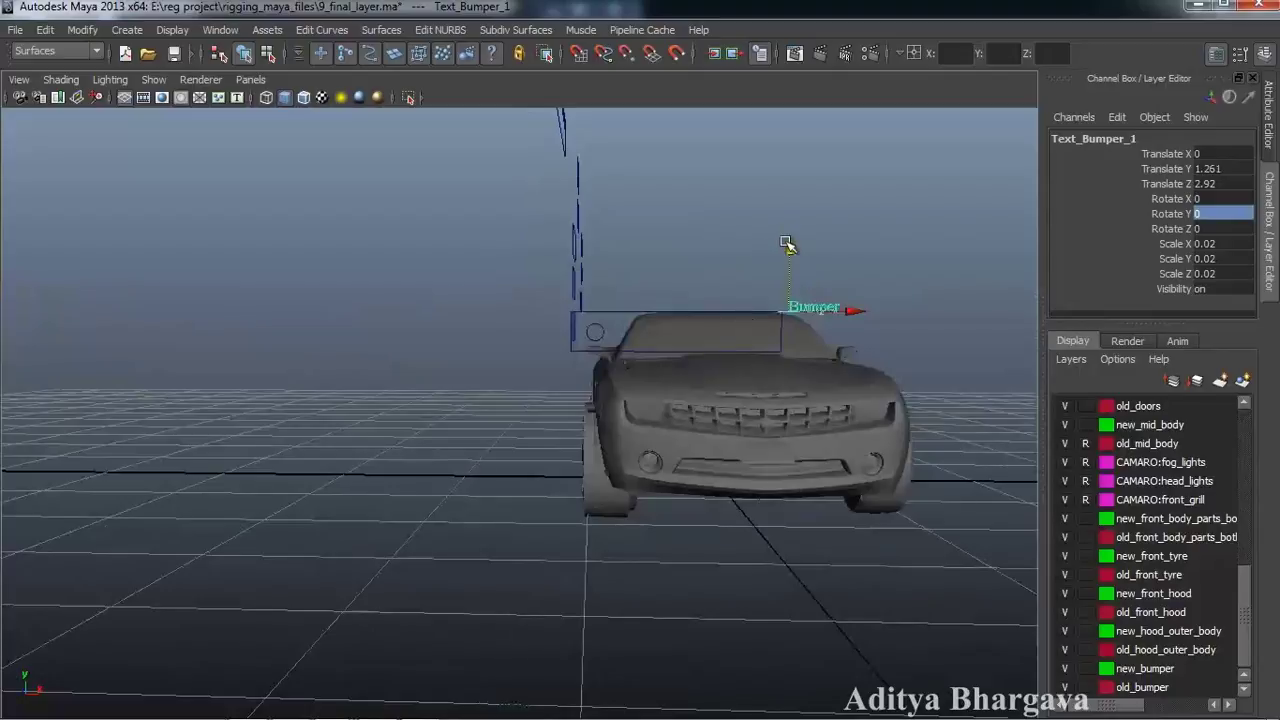
pyautogui.moveTo(783, 241); pyautogui.dragTo(790, 259)
pyautogui.moveTo(808, 331); pyautogui.dragTo(786, 319)
pyautogui.moveTo(732, 272); pyautogui.dragTo(729, 267)
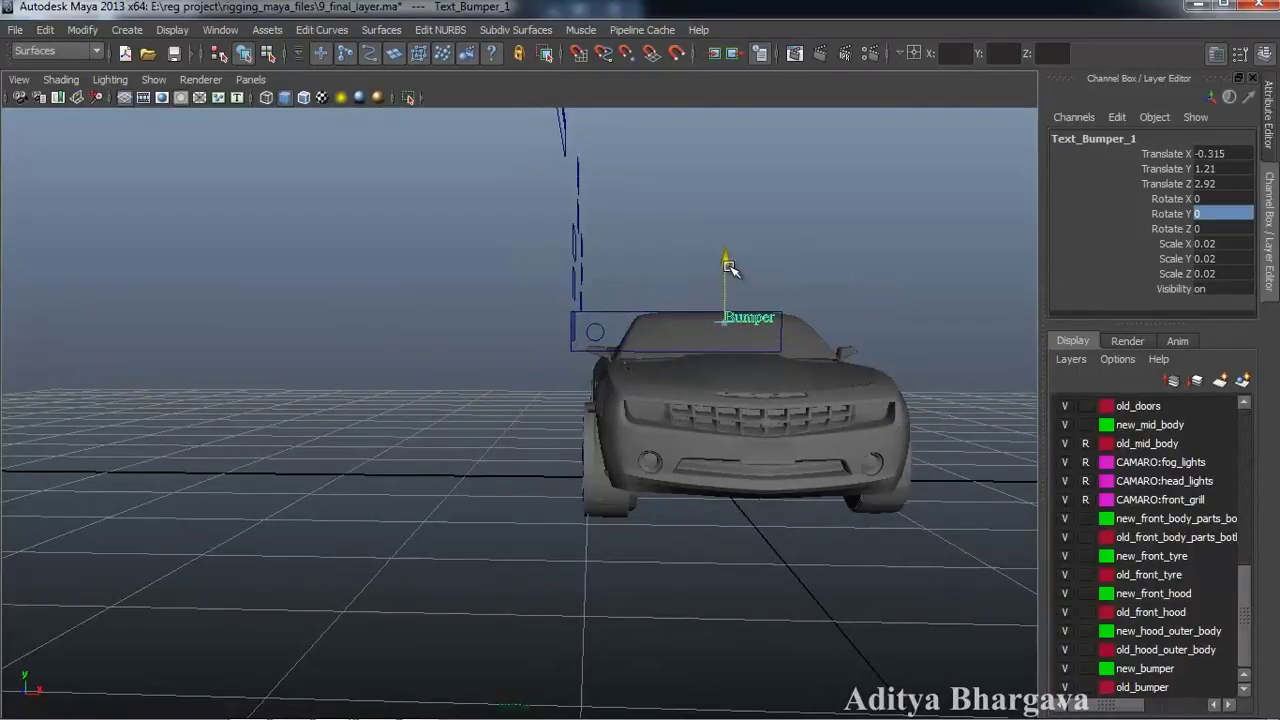
pyautogui.moveTo(792, 322); pyautogui.dragTo(794, 322)
pyautogui.moveTo(725, 255); pyautogui.dragTo(725, 258)
# Shrink the Bumper text to Scale 0.017 and fit it into the rectangle's upper corner, at about Translate X -0.245 and Translate Y 1.208
pyautogui.moveTo(793, 321); pyautogui.dragTo(731, 380)
pyautogui.keyDown('alt'); pyautogui.moveTo(731, 380); pyautogui.dragTo(740, 440, button='right'); pyautogui.keyUp('alt')
pyautogui.keyDown('alt'); pyautogui.moveTo(740, 440); pyautogui.dragTo(755, 453); pyautogui.keyUp('alt')
pyautogui.press('w')
pyautogui.moveTo(938, 316); pyautogui.dragTo(957, 318)
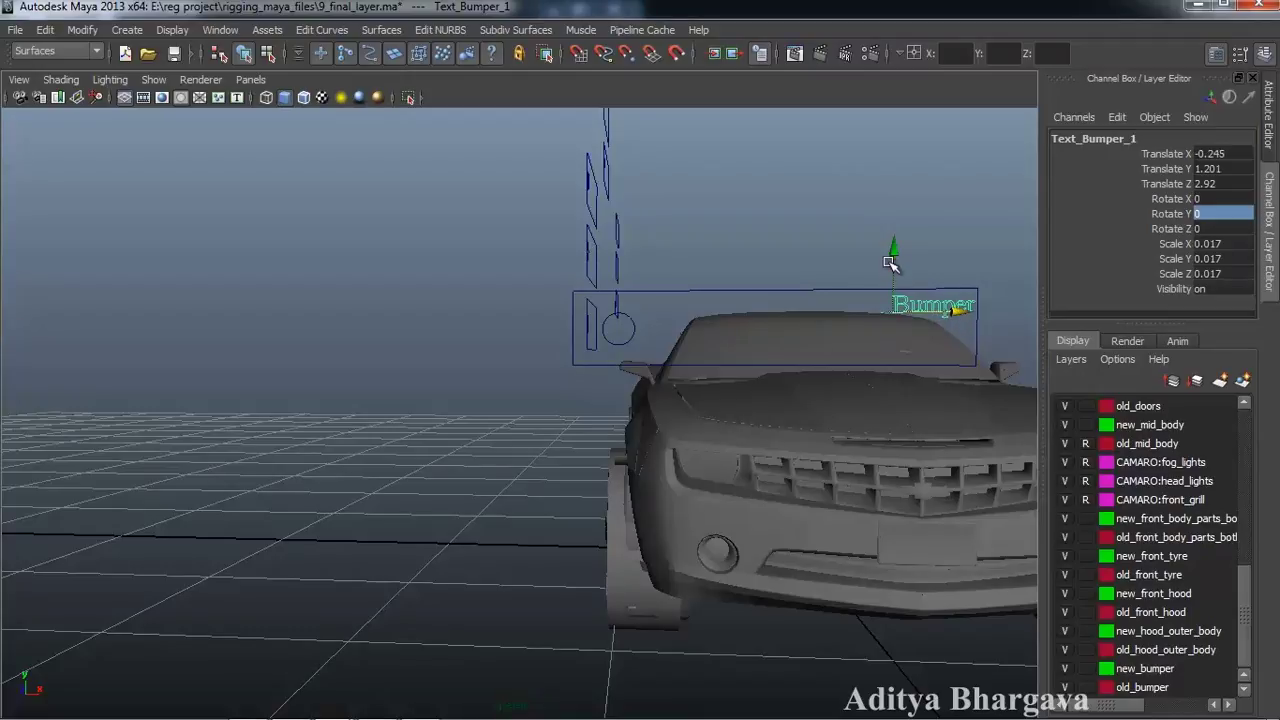
pyautogui.moveTo(891, 257); pyautogui.dragTo(892, 254)
pyautogui.keyDown('alt'); pyautogui.moveTo(995, 375); pyautogui.dragTo(965, 380); pyautogui.keyUp('alt')
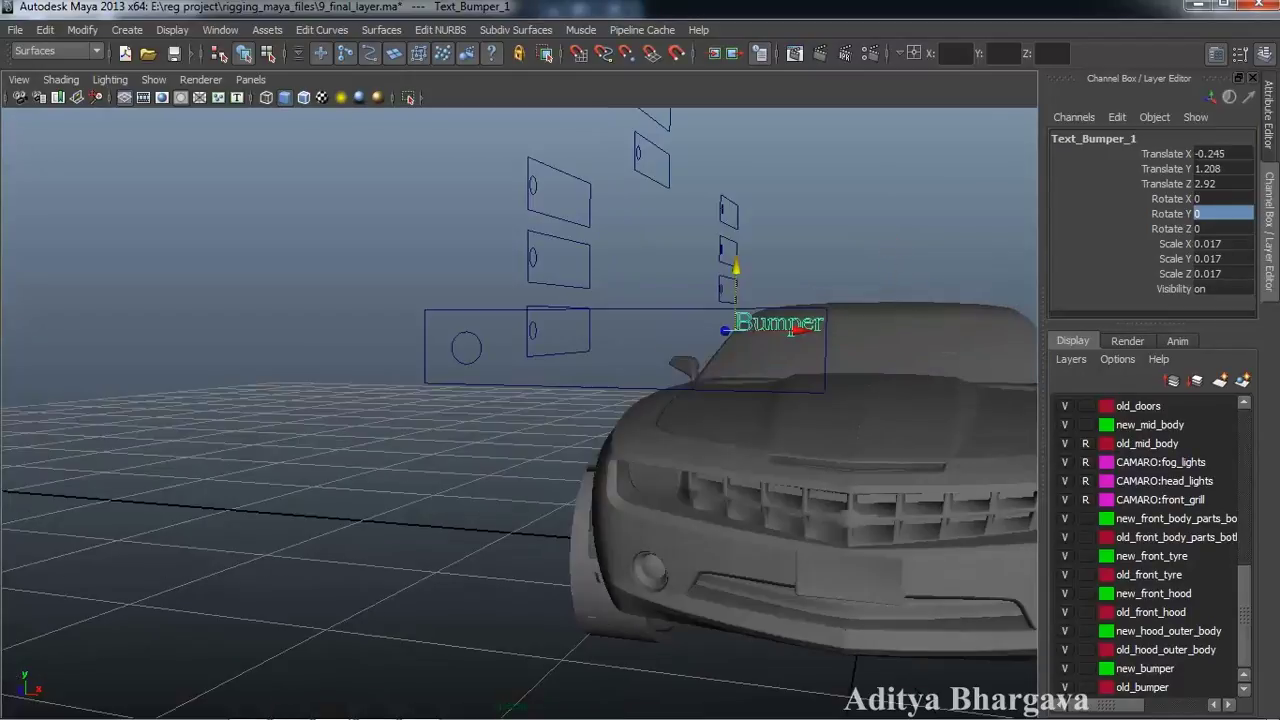
# Look up the Bumper text's scale, and test-move the lowest slider beside the hood along Z to check which part it controls
pyautogui.moveTo(1234, 244); pyautogui.dragTo(1240, 274)
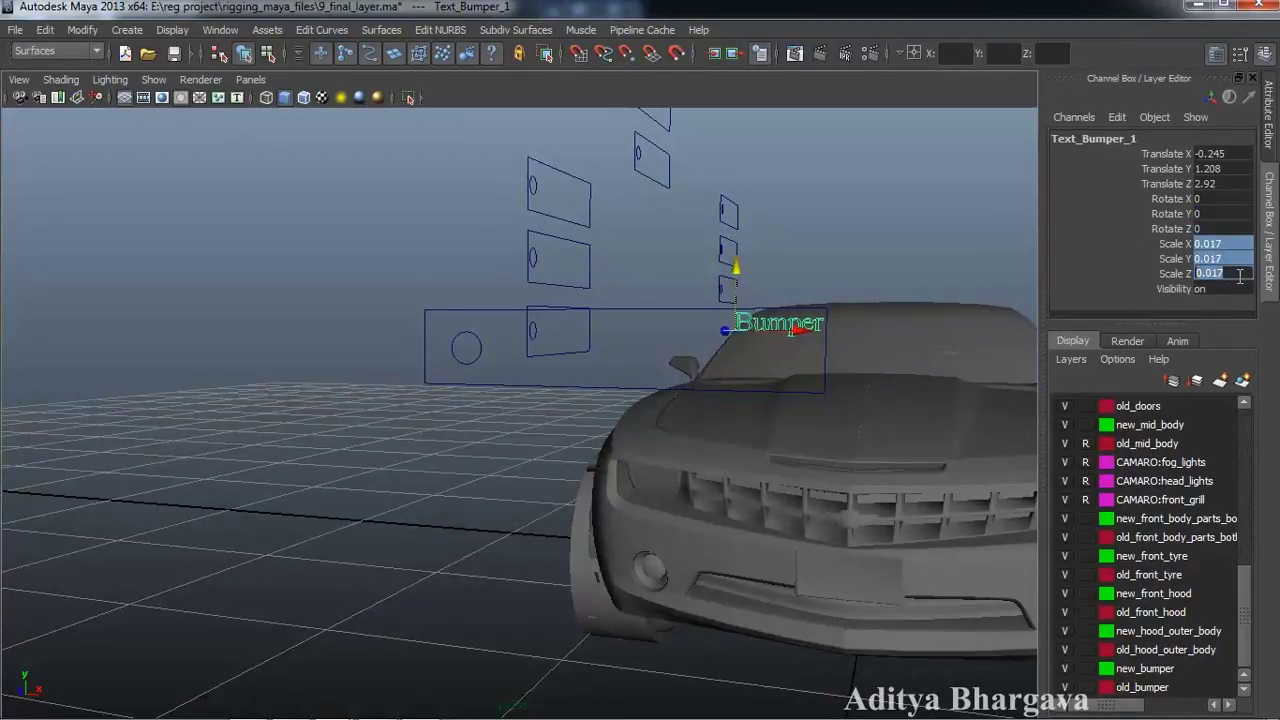
pyautogui.click(1240, 242)
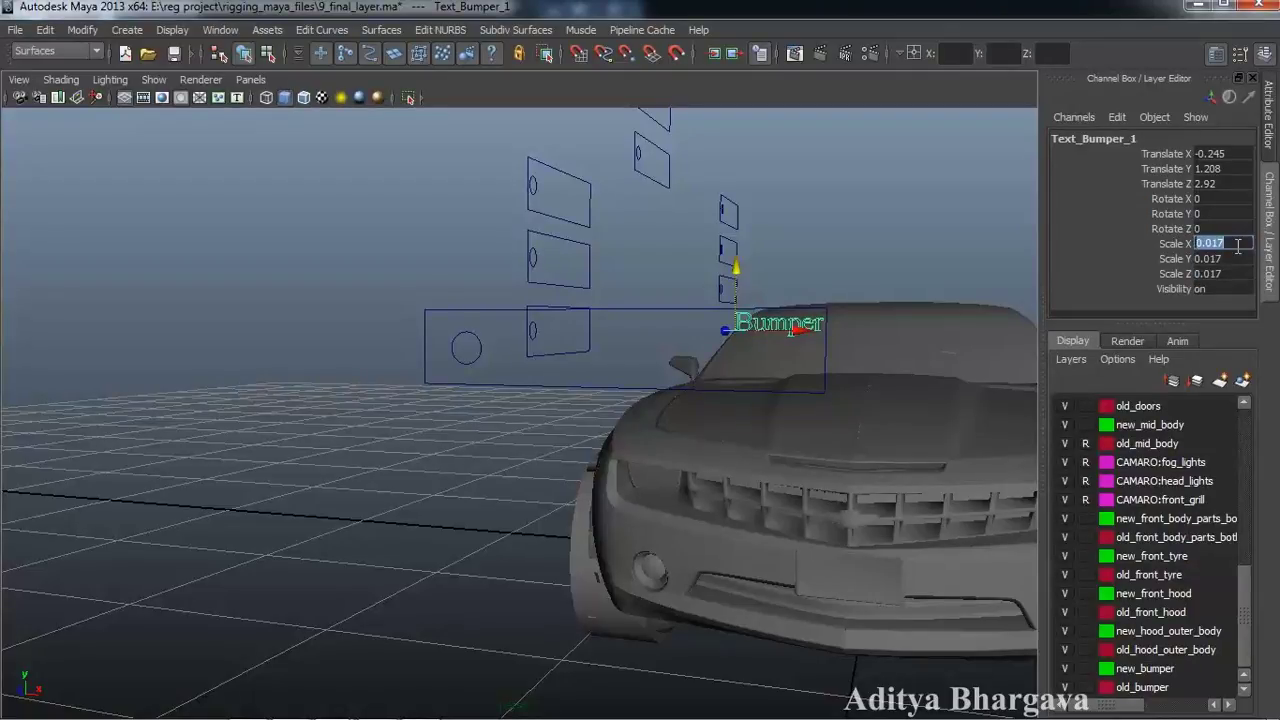
pyautogui.scroll(-5, 622, 342)
pyautogui.keyDown('alt'); pyautogui.moveTo(643, 355); pyautogui.dragTo(573, 370); pyautogui.keyUp('alt')
pyautogui.scroll(3, 659, 357)
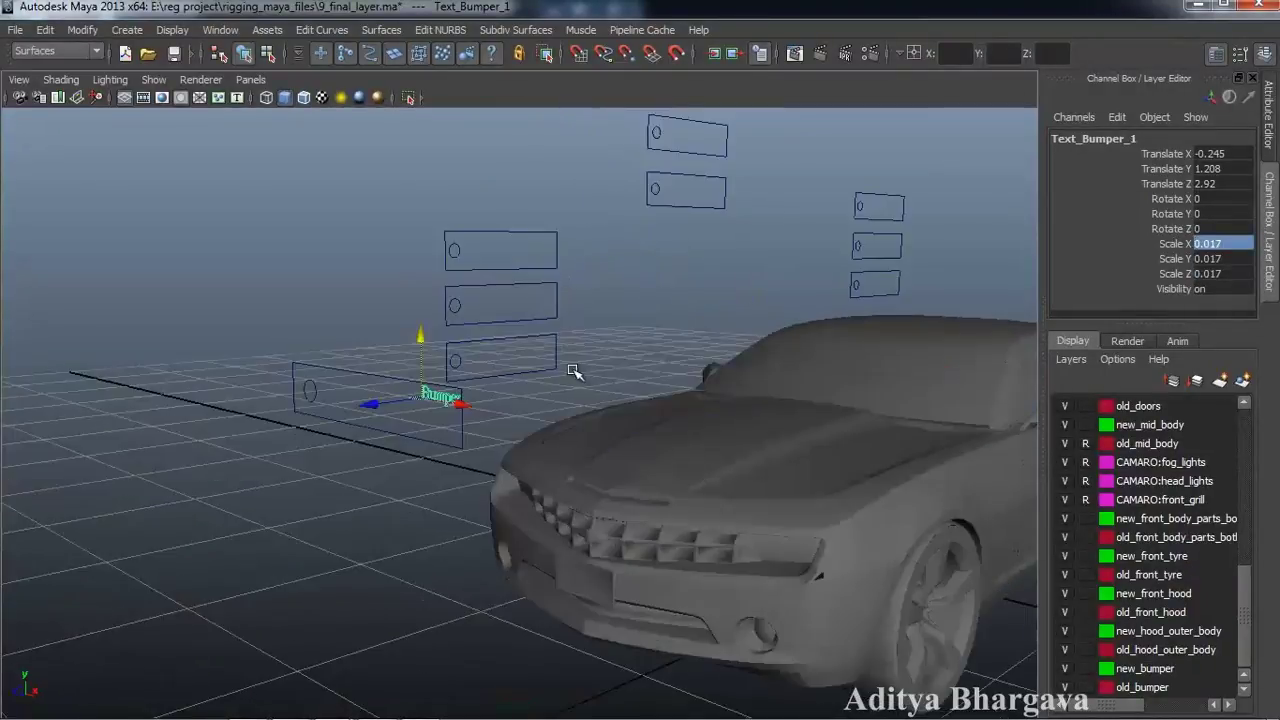
pyautogui.keyDown('alt'); pyautogui.moveTo(540, 368); pyautogui.dragTo(559, 349, button='middle'); pyautogui.keyUp('alt')
pyautogui.keyDown('alt'); pyautogui.moveTo(559, 349); pyautogui.dragTo(523, 309); pyautogui.keyUp('alt')
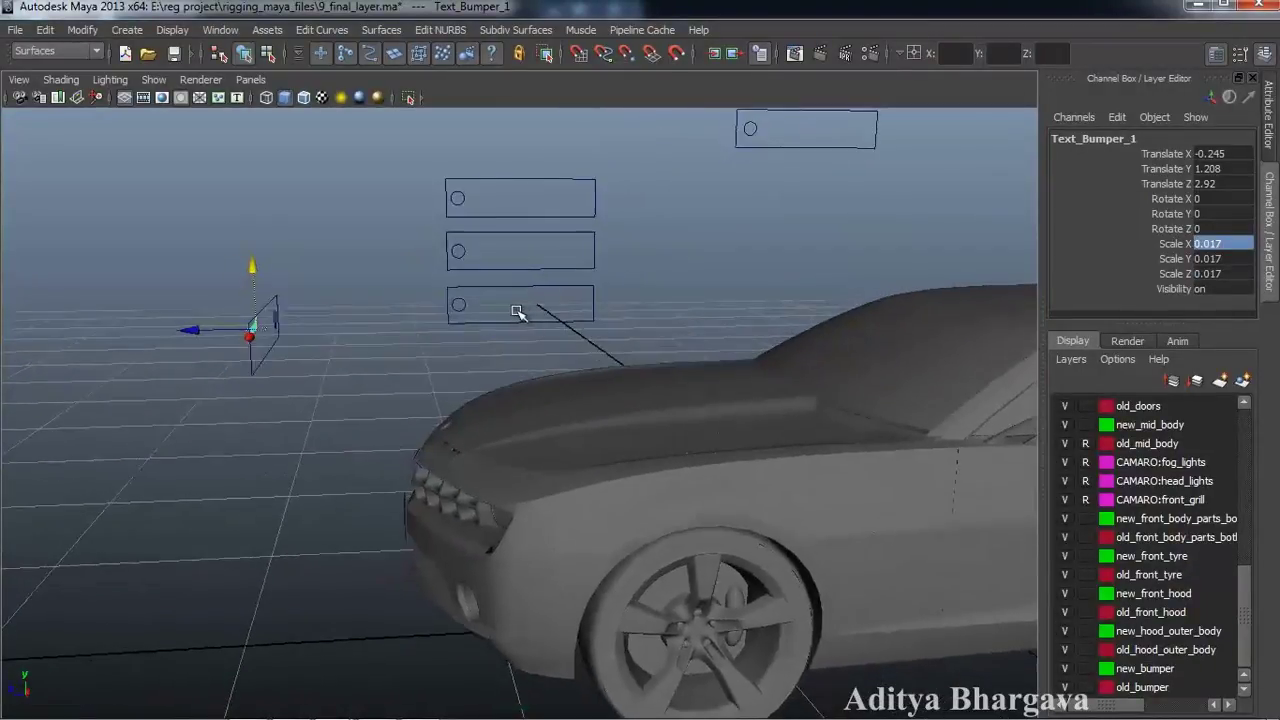
pyautogui.click(466, 311)
pyautogui.moveTo(393, 303)
pyautogui.mouseDown()
pyautogui.moveTo(568, 322)
pyautogui.moveTo(403, 323)
pyautogui.moveTo(600, 325)
pyautogui.moveTo(403, 323)
pyautogui.mouseUp()
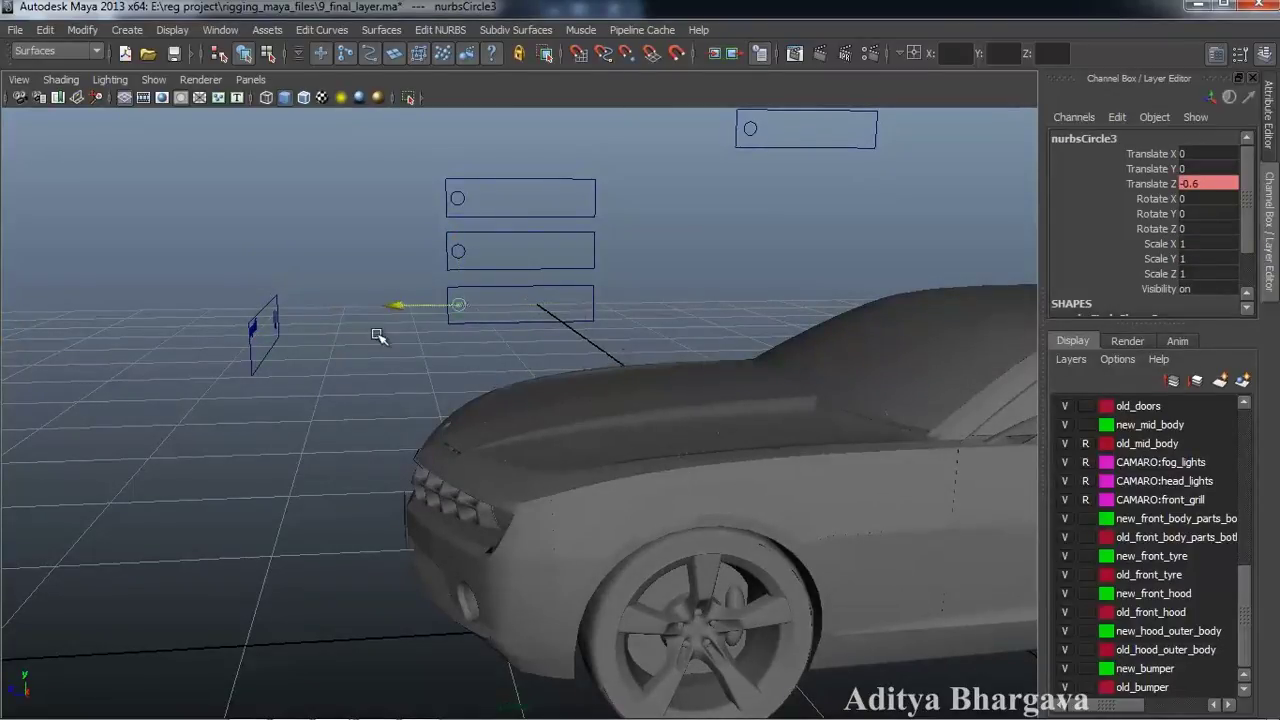
pyautogui.keyDown('alt'); pyautogui.moveTo(484, 366); pyautogui.dragTo(468, 345); pyautogui.keyUp('alt')
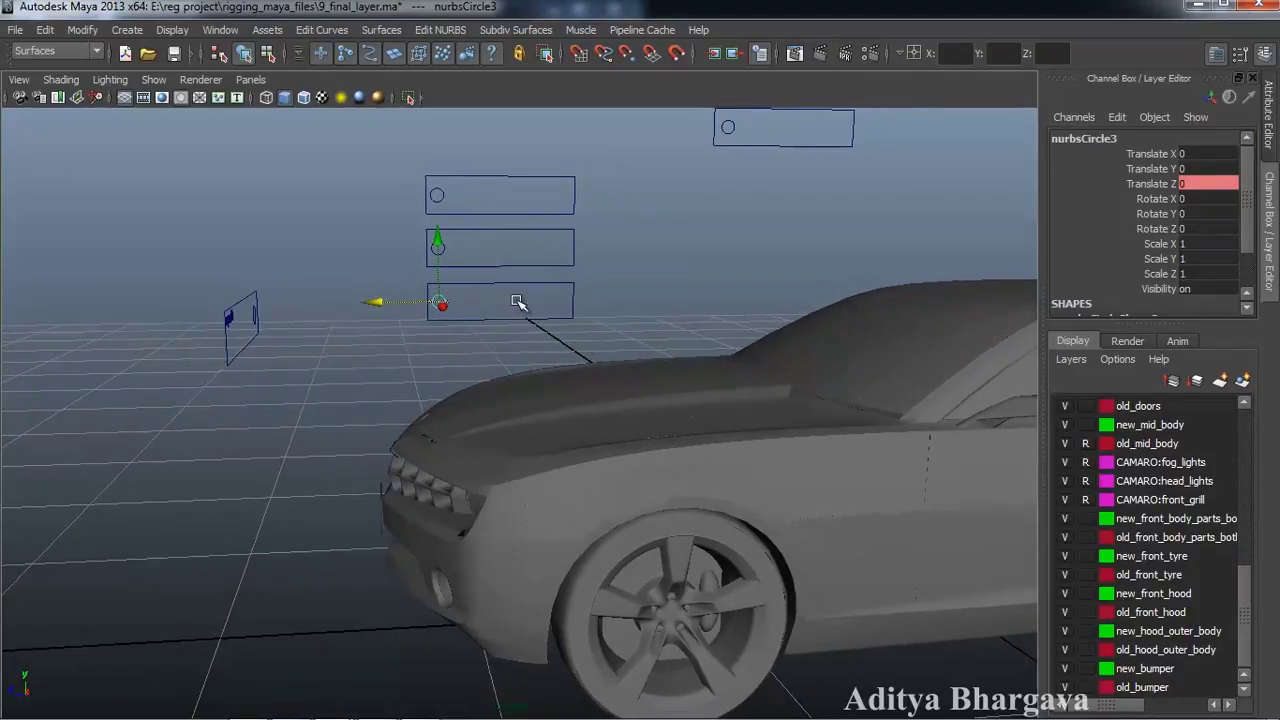
# Create the text curves "Hood_Outer_Part" in Times New Roman with type Curves
pyautogui.click(140, 30)
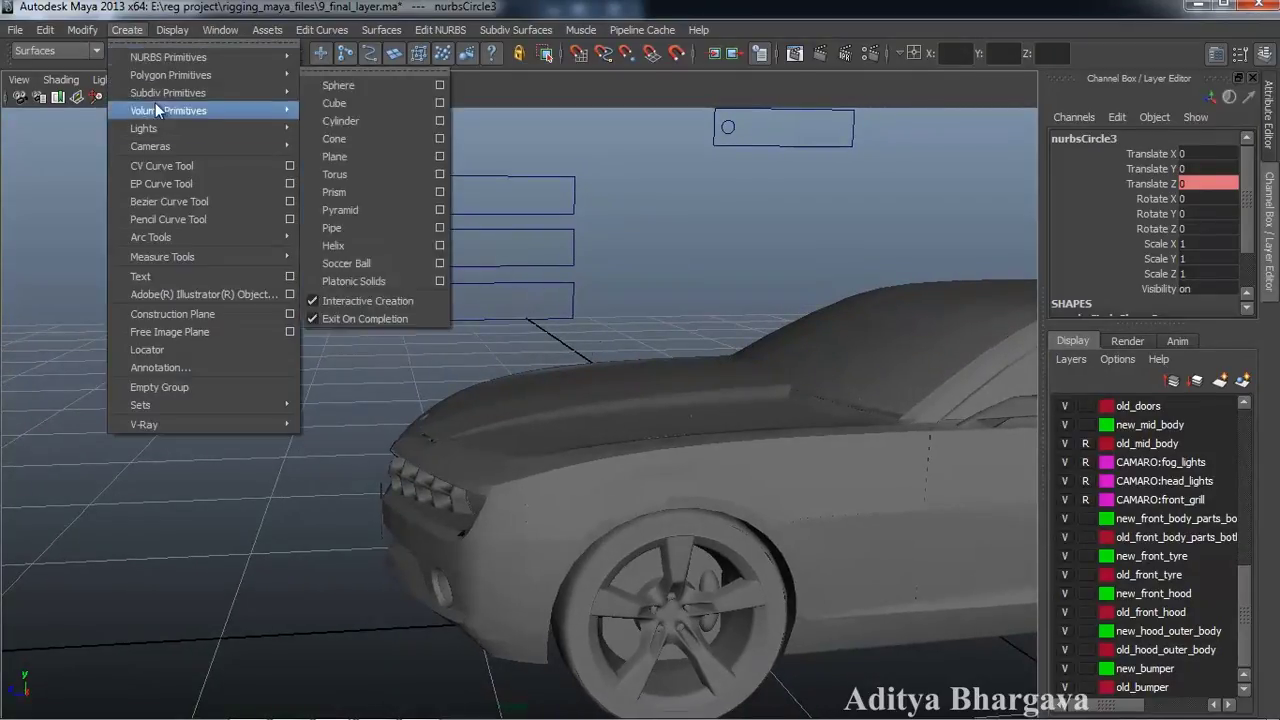
pyautogui.click(290, 276)
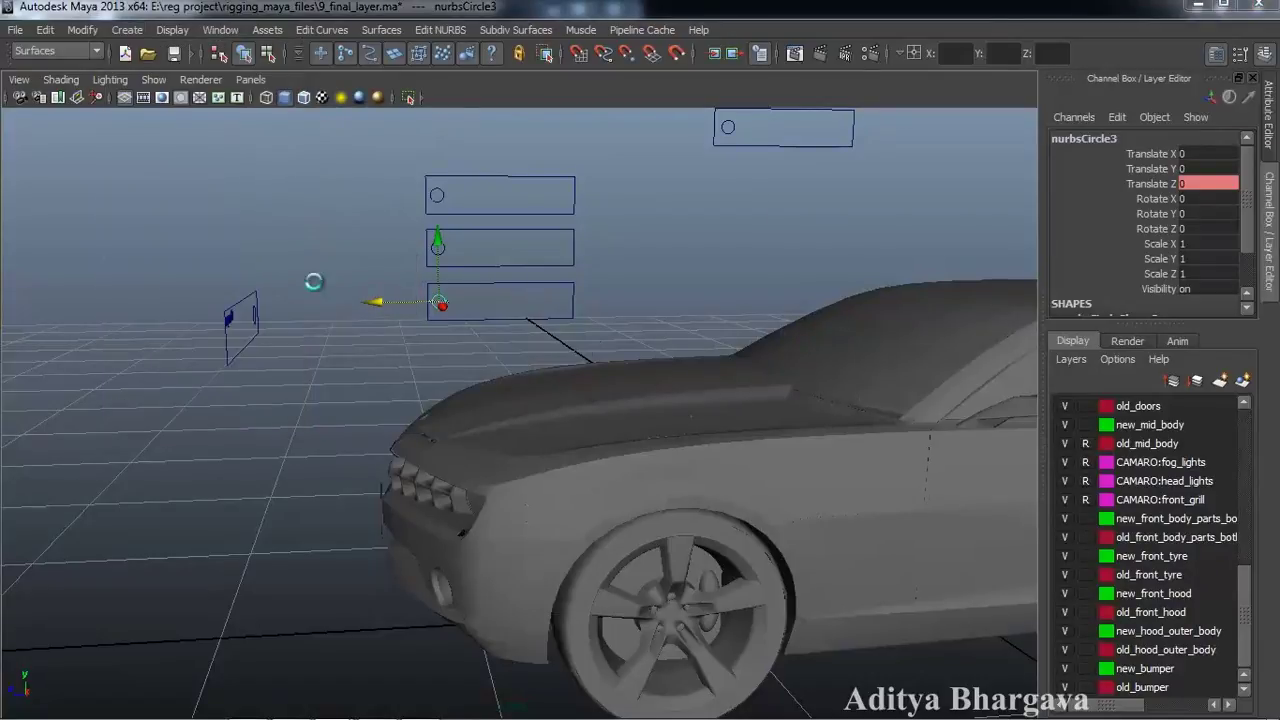
pyautogui.write('Hood_Outer_Part')
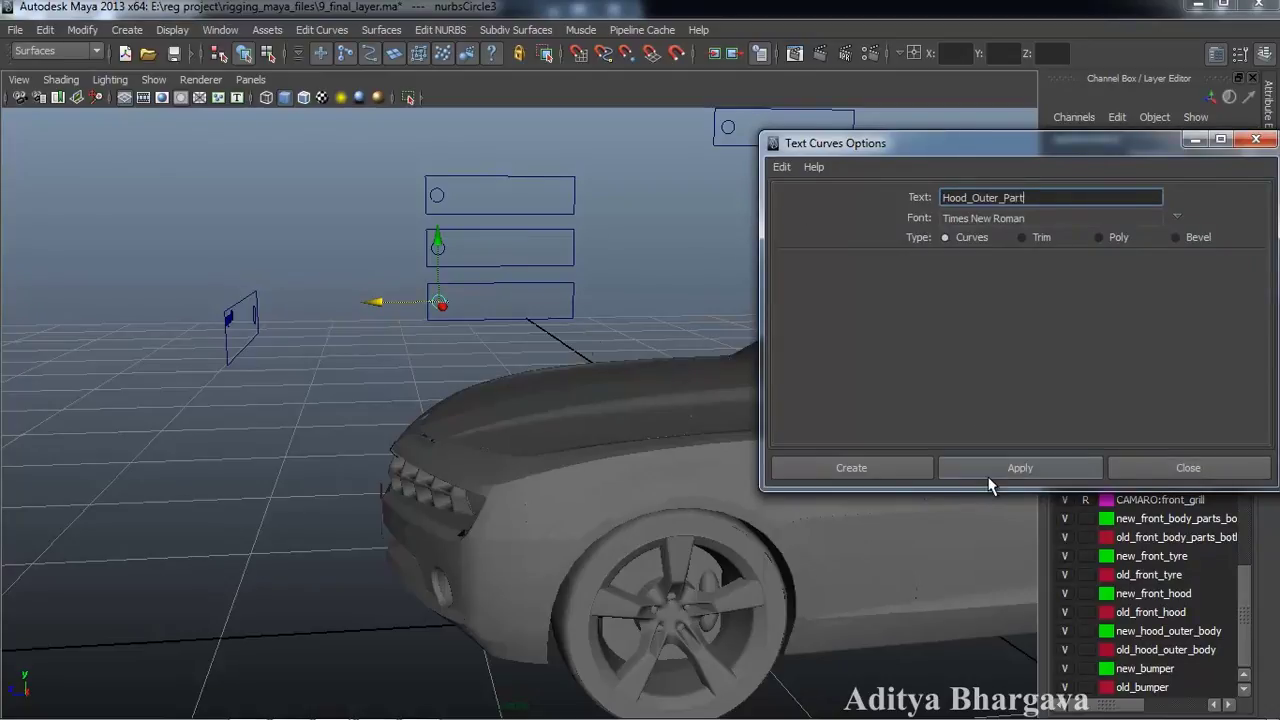
pyautogui.click(923, 466)
# Set the Hood_Outer_Part text's Rotate Y to 90
pyautogui.keyDown('alt'); pyautogui.moveTo(689, 371); pyautogui.dragTo(624, 354); pyautogui.keyUp('alt')
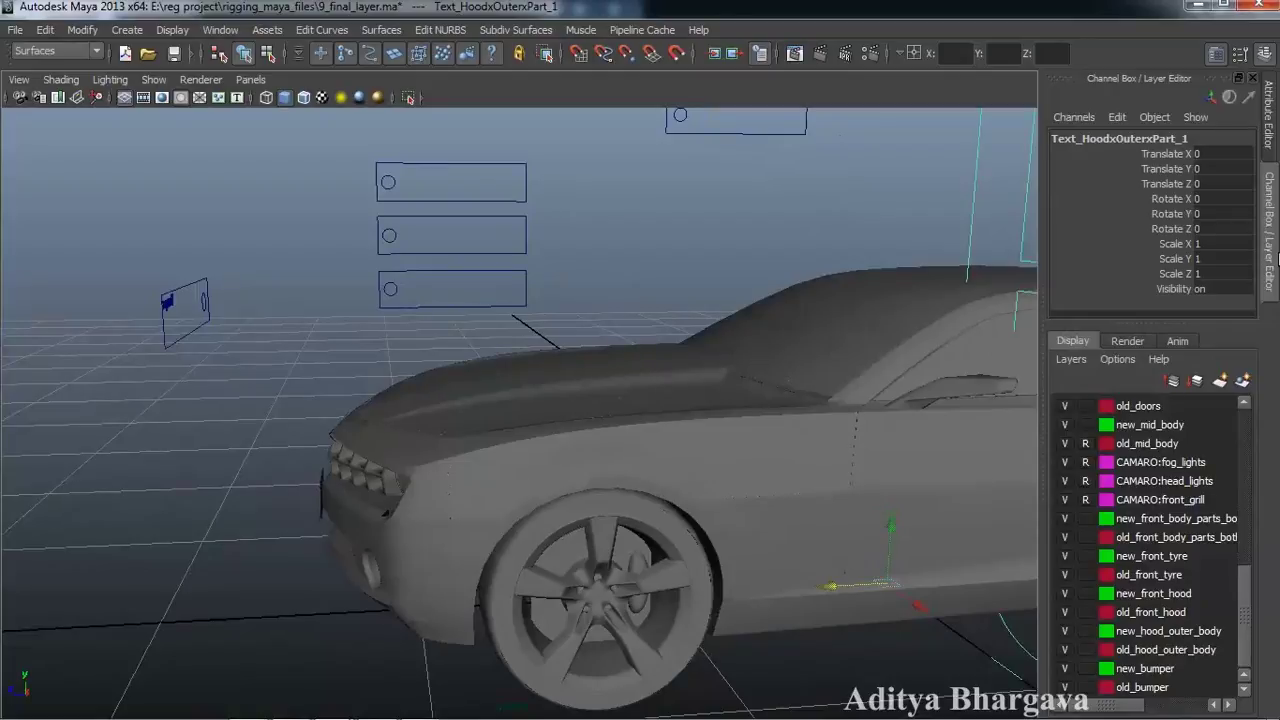
pyautogui.click(1215, 212)
pyautogui.write('90')
pyautogui.press('Return')
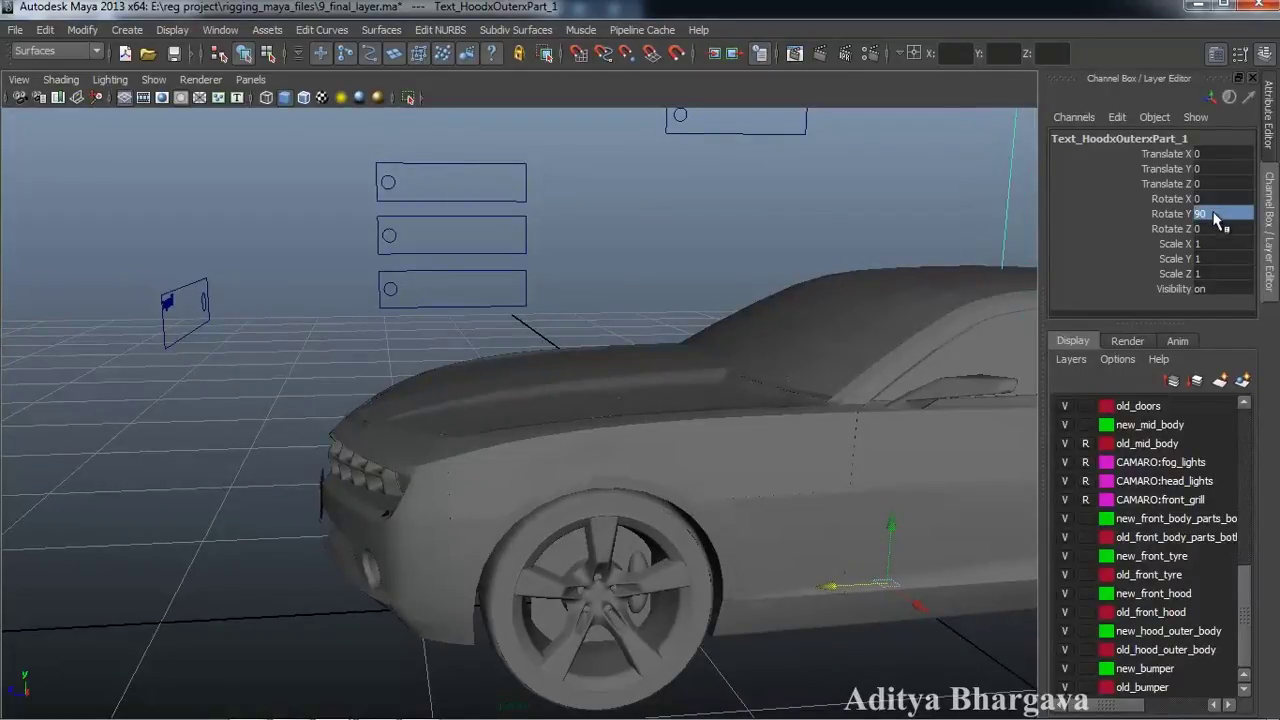
# Set the Hood_Outer_Part text's Scale X, Y and Z to 0.017 and raise it to about Translate Y 1.56
pyautogui.moveTo(1213, 242); pyautogui.dragTo(1218, 274)
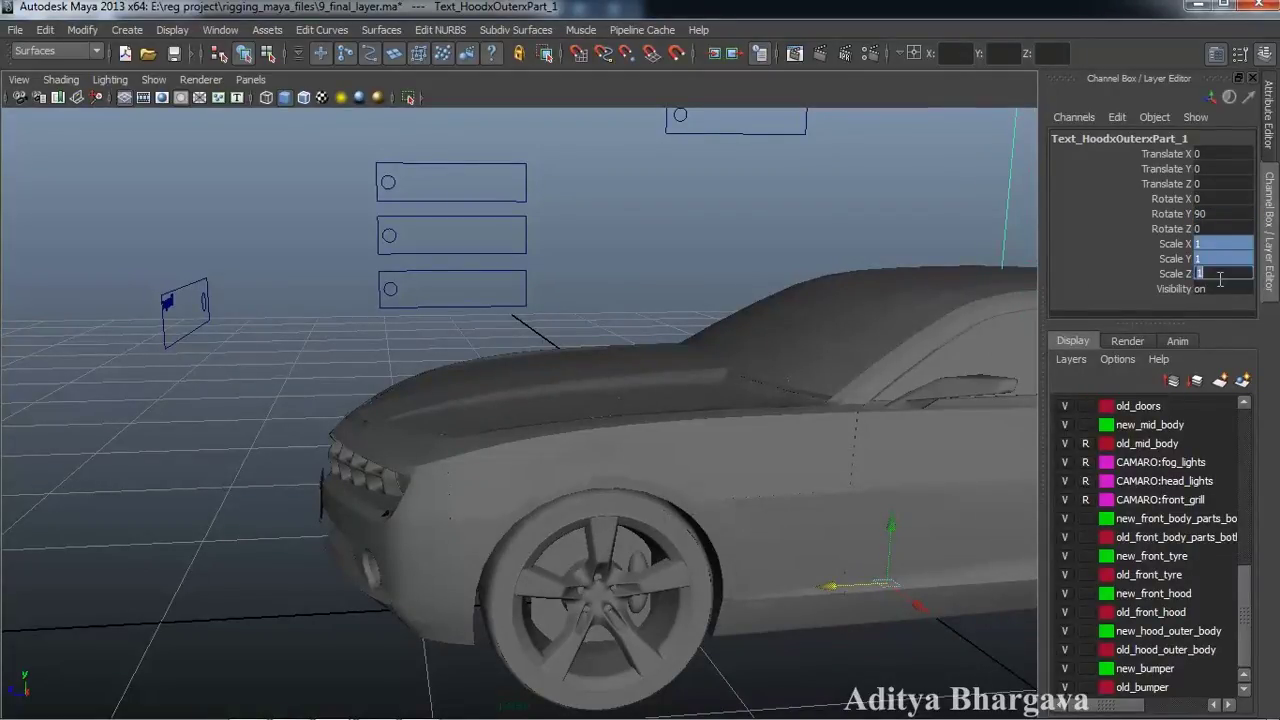
pyautogui.write('0.017')
pyautogui.press('Return')
pyautogui.moveTo(915, 398); pyautogui.dragTo(972, 144)
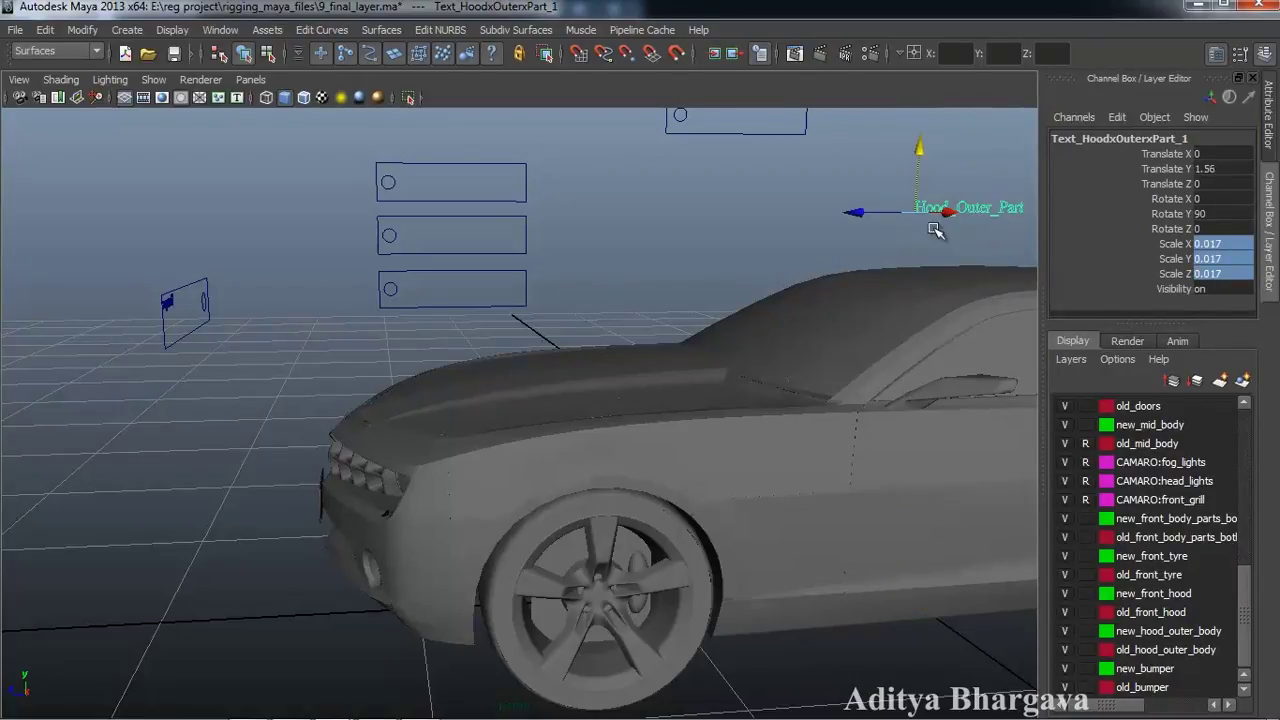
# Move the Hood_Outer_Part text over the lowest hood slider's rectangle, to about Translate Y 1.299 and Translate Z 2.048
pyautogui.click(862, 212)
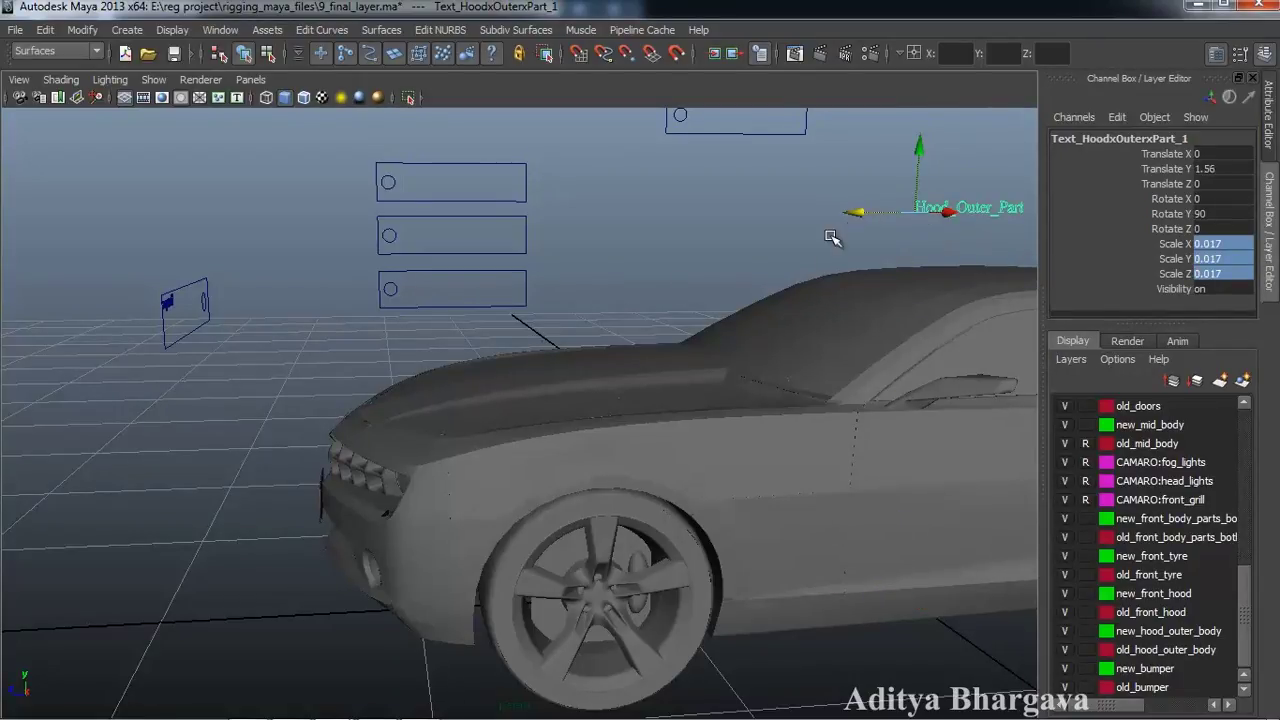
pyautogui.press('c')
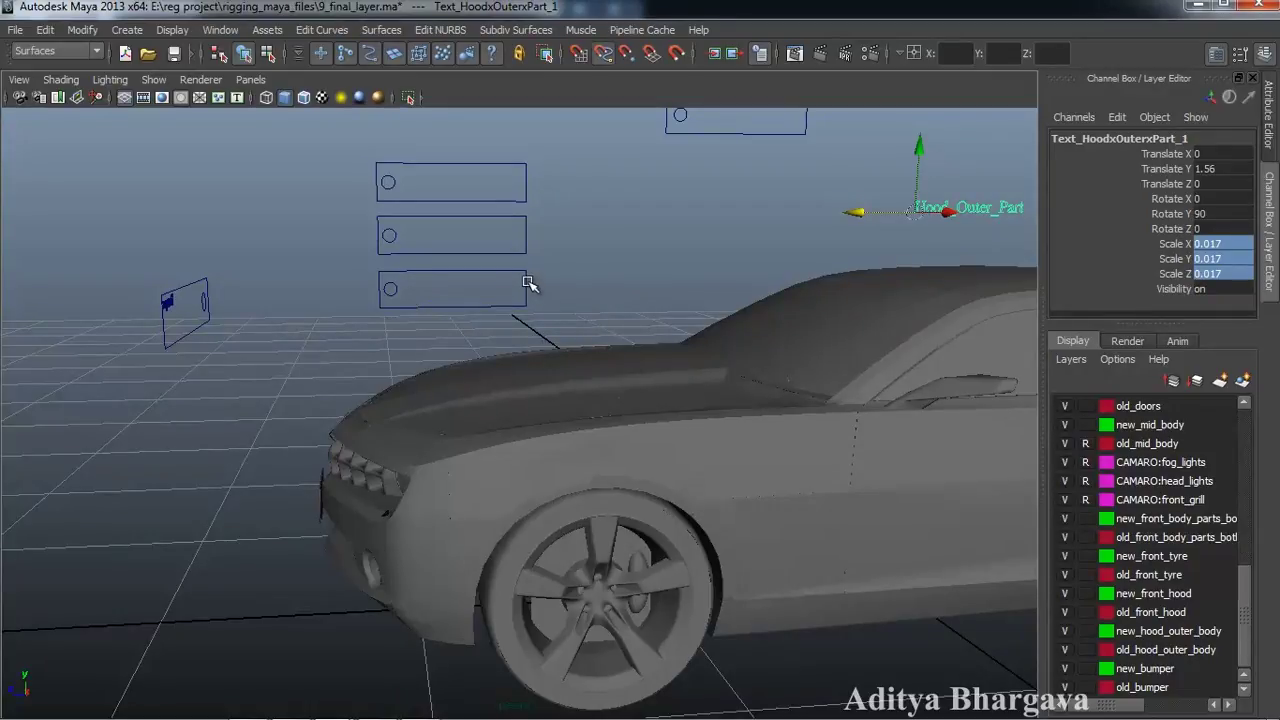
pyautogui.moveTo(522, 278); pyautogui.dragTo(560, 312, button='middle')
pyautogui.click(570, 147)
pyautogui.press('c')
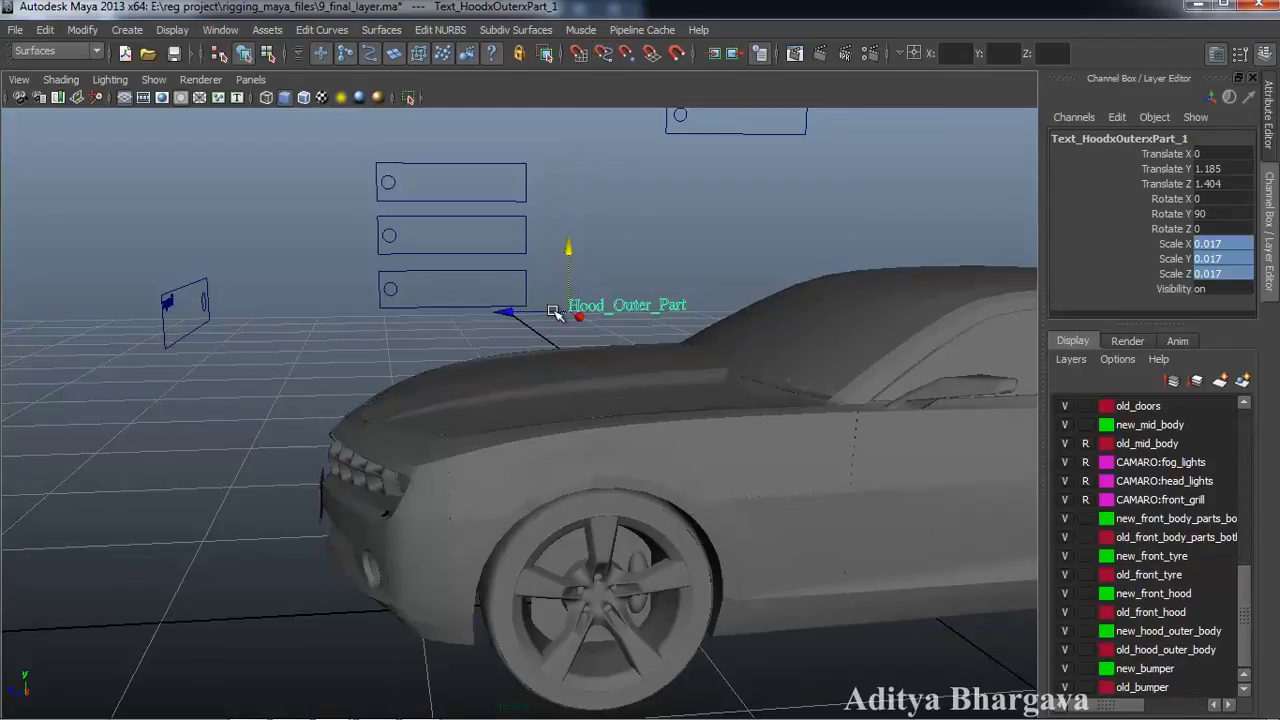
pyautogui.moveTo(520, 310); pyautogui.dragTo(358, 321)
pyautogui.moveTo(408, 252); pyautogui.dragTo(405, 226)
pyautogui.moveTo(349, 280); pyautogui.dragTo(338, 283)
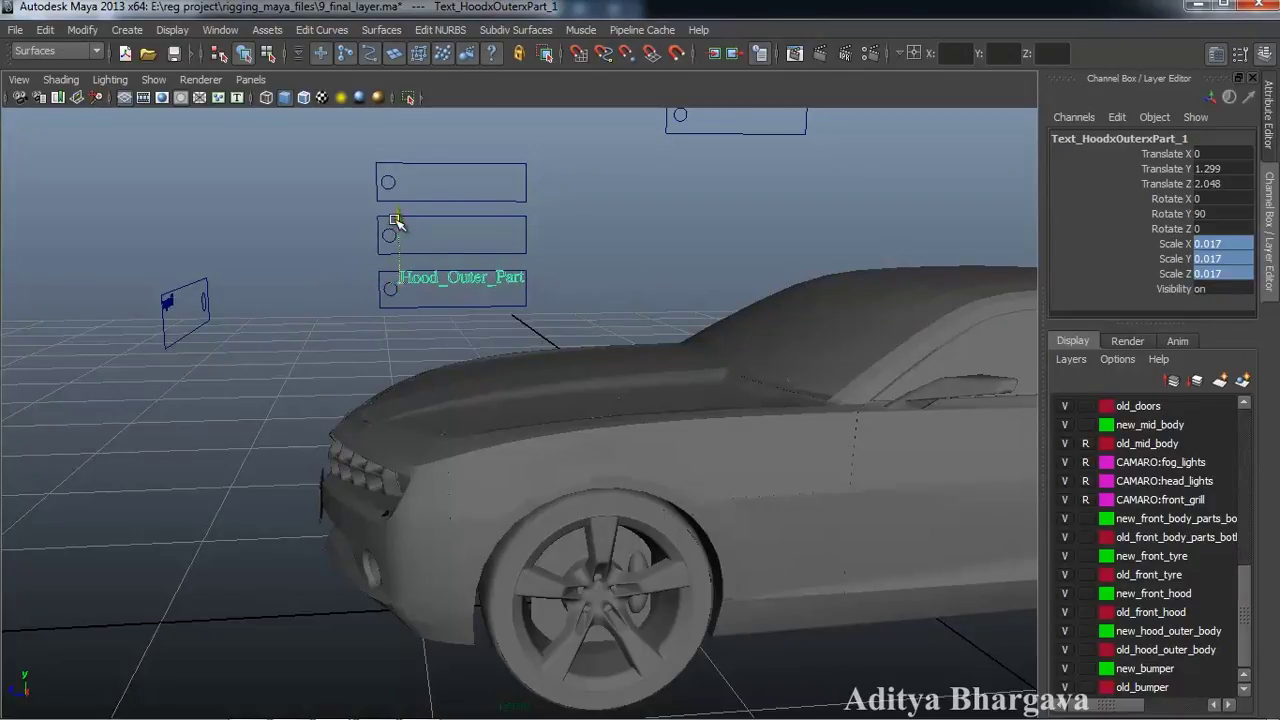
pyautogui.click(433, 349)
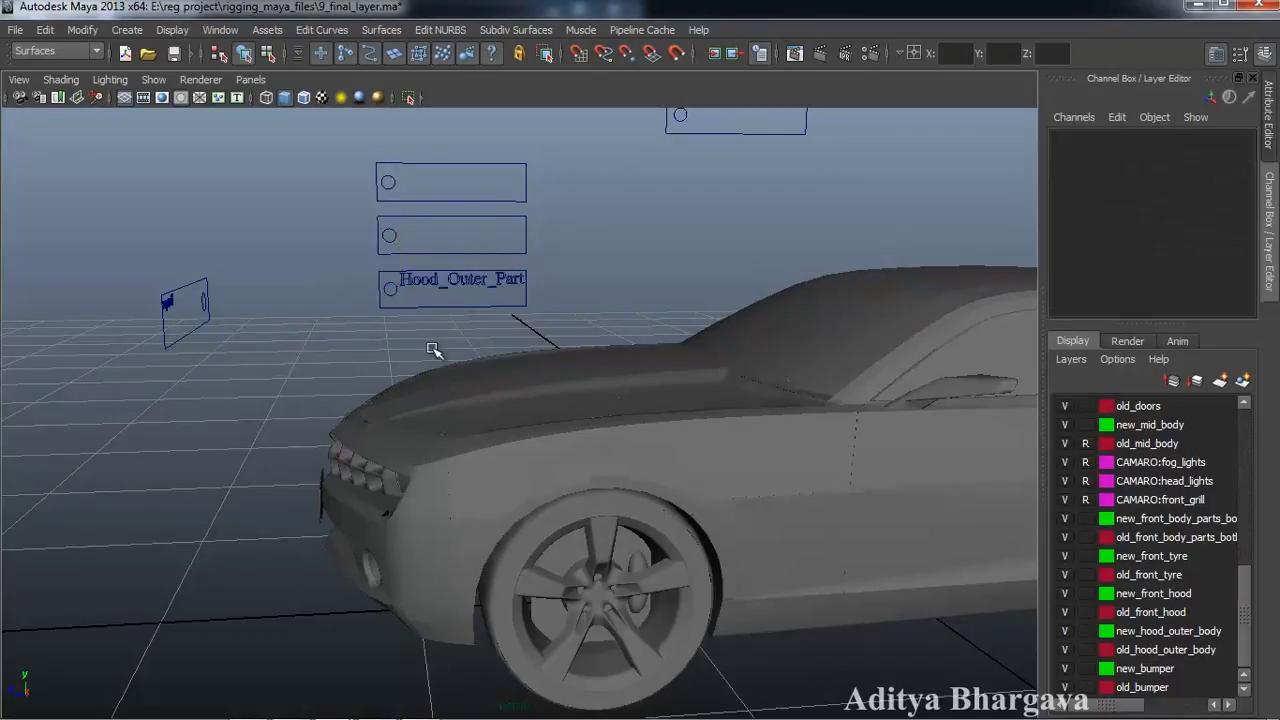
# Try to snap the letter H of Hood_Outer_Part onto the lowest hood rectangle's plane, and undo the move
pyautogui.keyDown('alt'); pyautogui.moveTo(421, 345); pyautogui.dragTo(511, 351); pyautogui.keyUp('alt')
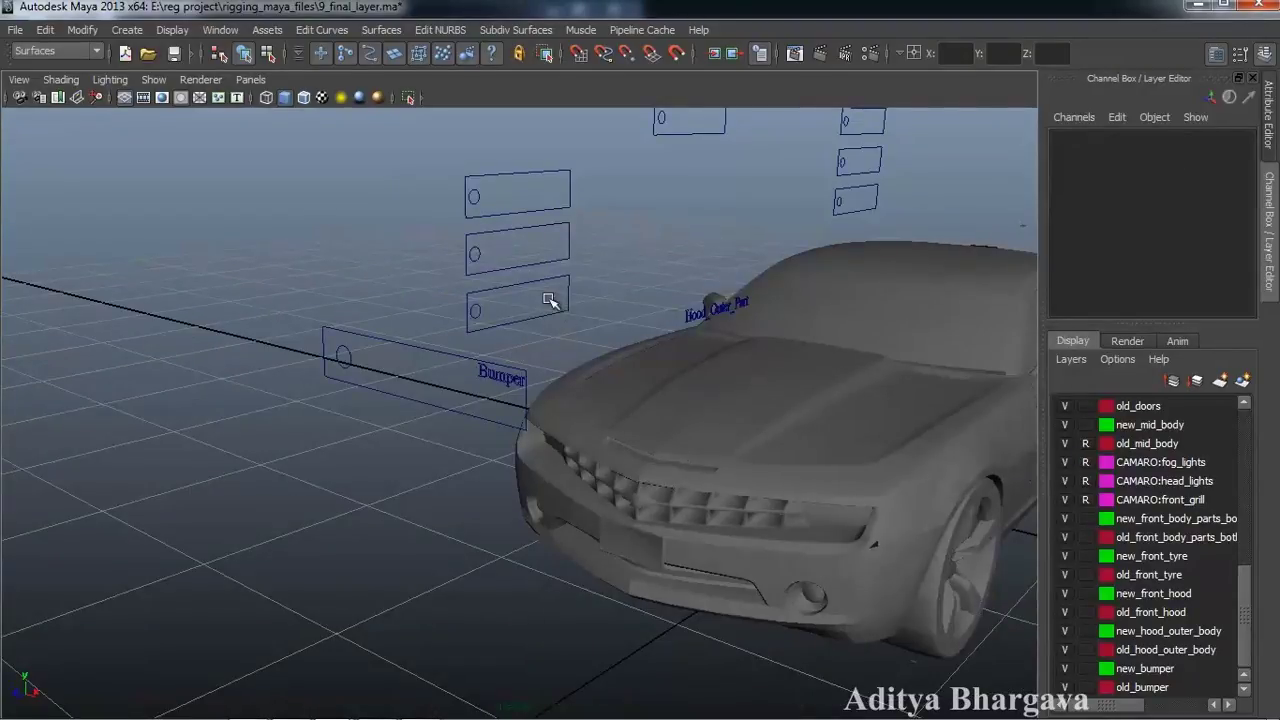
pyautogui.click(700, 310)
pyautogui.click(739, 335)
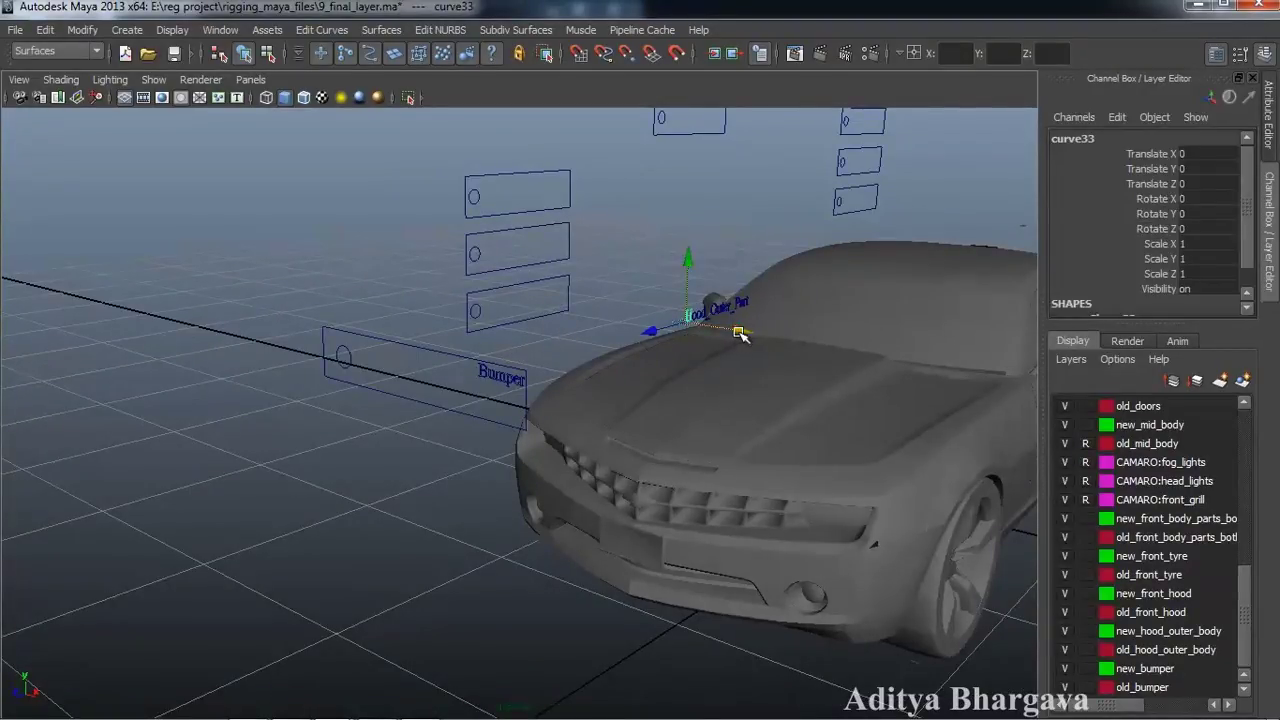
pyautogui.press('c')
pyautogui.middleClick(535, 317)
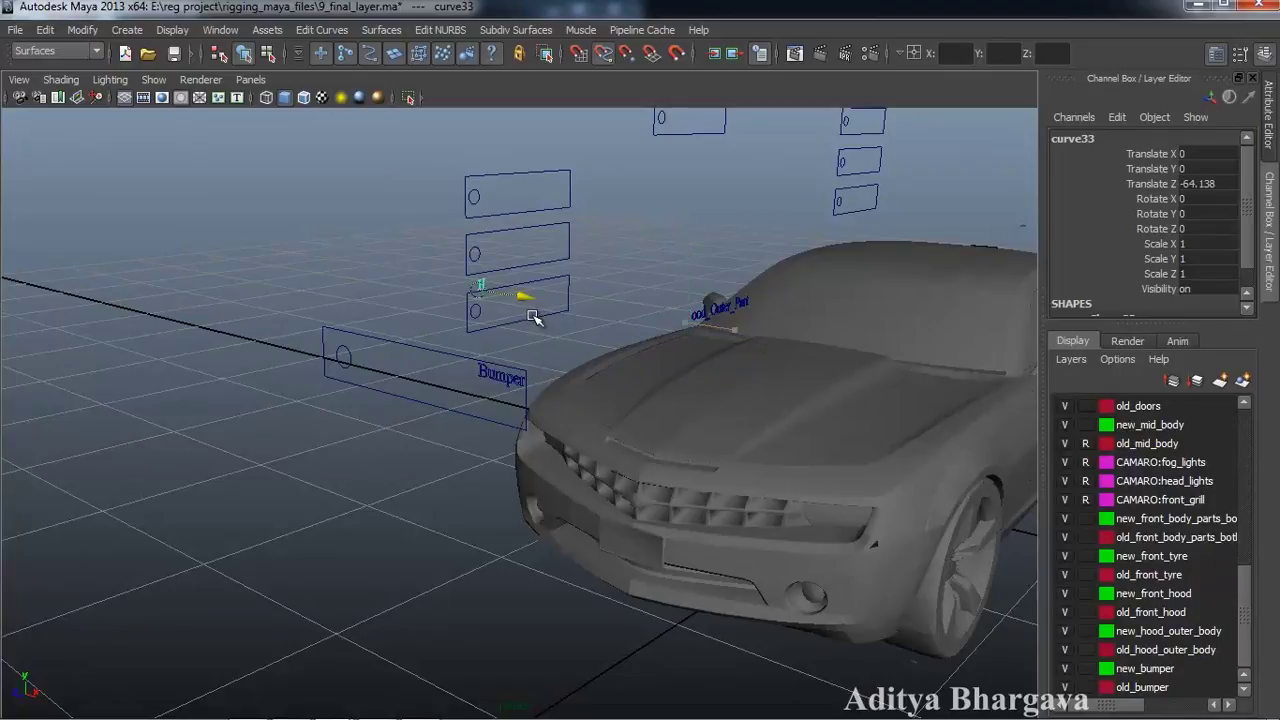
pyautogui.hotkey('ctrl', 'z')
# Snap all Hood_Outer_Part letters together onto the lowest hood rectangle's plane, at about Translate Y -3.156 and Translate Z -64.138
pyautogui.keyDown('alt'); pyautogui.moveTo(757, 346); pyautogui.dragTo(712, 337); pyautogui.keyUp('alt')
pyautogui.moveTo(696, 254); pyautogui.dragTo(522, 316)
pyautogui.hotkey('shift', 'z')
pyautogui.moveTo(505, 208); pyautogui.dragTo(506, 214)
pyautogui.keyDown('alt'); pyautogui.moveTo(528, 300); pyautogui.dragTo(494, 307); pyautogui.keyUp('alt')
pyautogui.keyDown('alt'); pyautogui.moveTo(494, 307); pyautogui.dragTo(508, 320, button='right'); pyautogui.keyUp('alt')
pyautogui.keyDown('alt'); pyautogui.moveTo(508, 320); pyautogui.dragTo(481, 289); pyautogui.keyUp('alt')
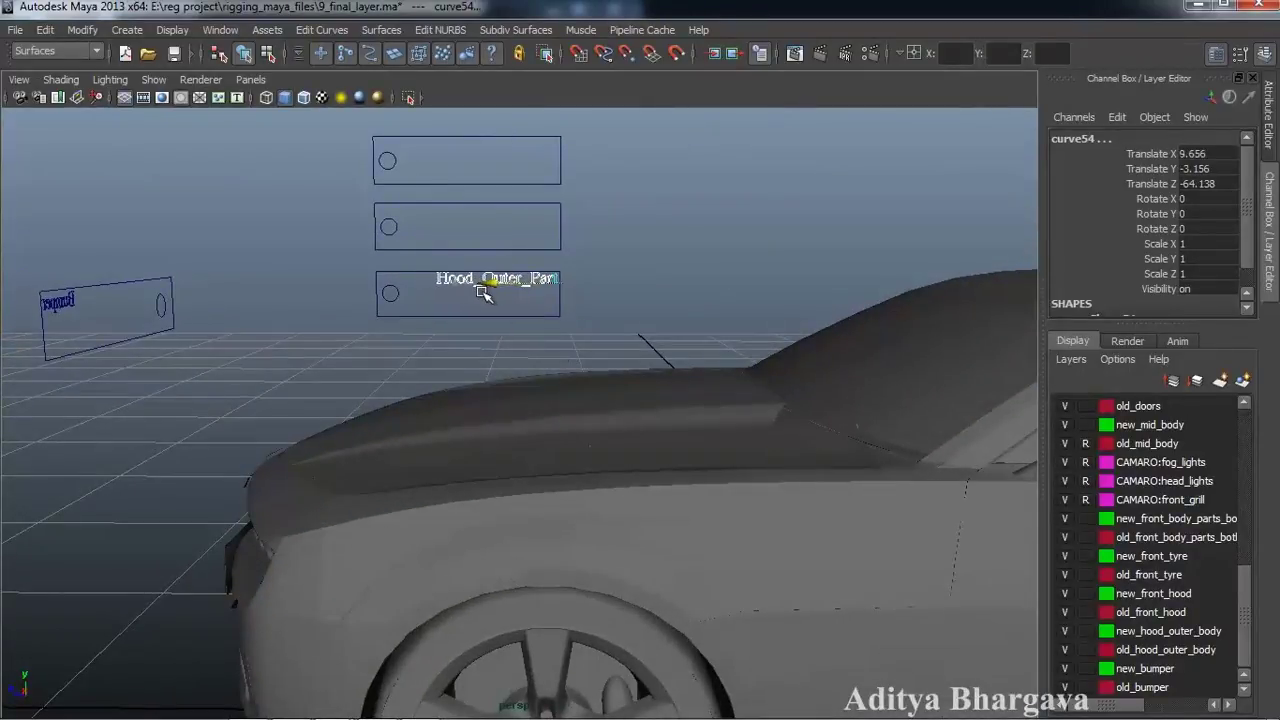
# Shift the Hood_Outer_Part letters sideways within their rectangle to about Translate X 9.227
pyautogui.click(626, 284)
pyautogui.scroll(-3, 634, 284)
pyautogui.keyDown('alt'); pyautogui.moveTo(626, 288); pyautogui.dragTo(646, 307); pyautogui.keyUp('alt')
pyautogui.click(416, 338)
pyautogui.moveTo(416, 338); pyautogui.dragTo(565, 331)
pyautogui.click(627, 299)
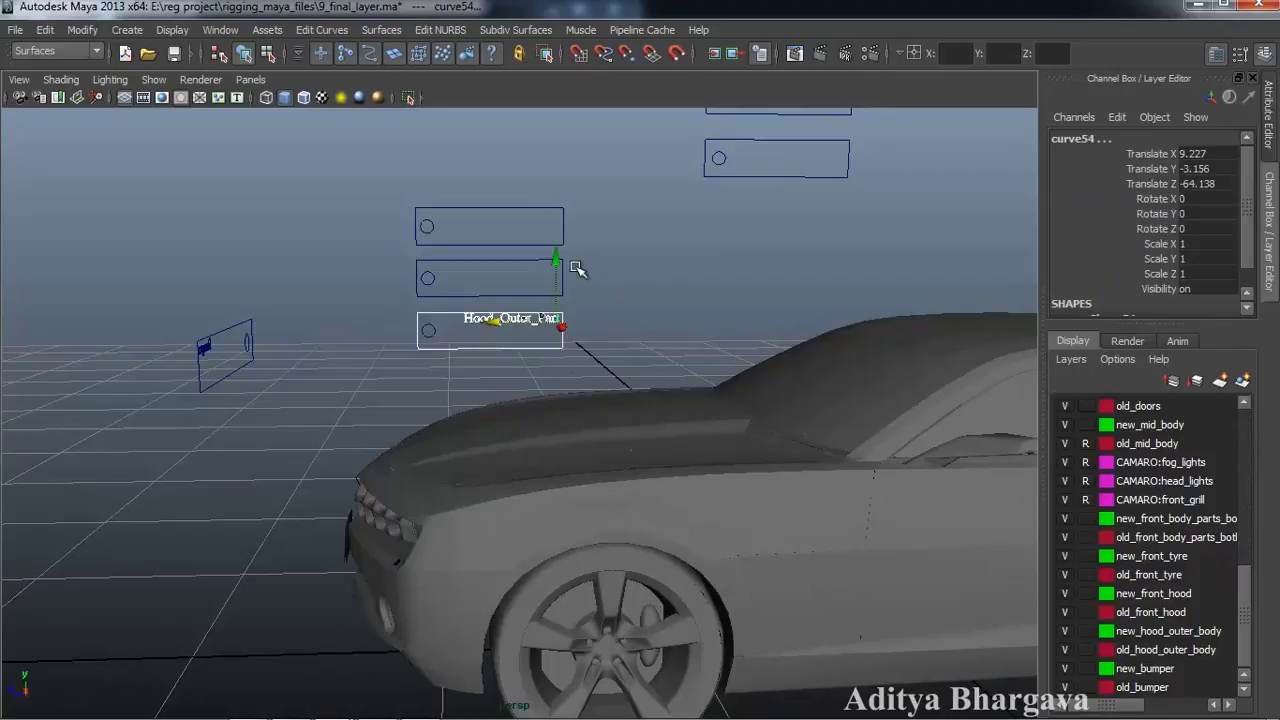
pyautogui.click(658, 326)
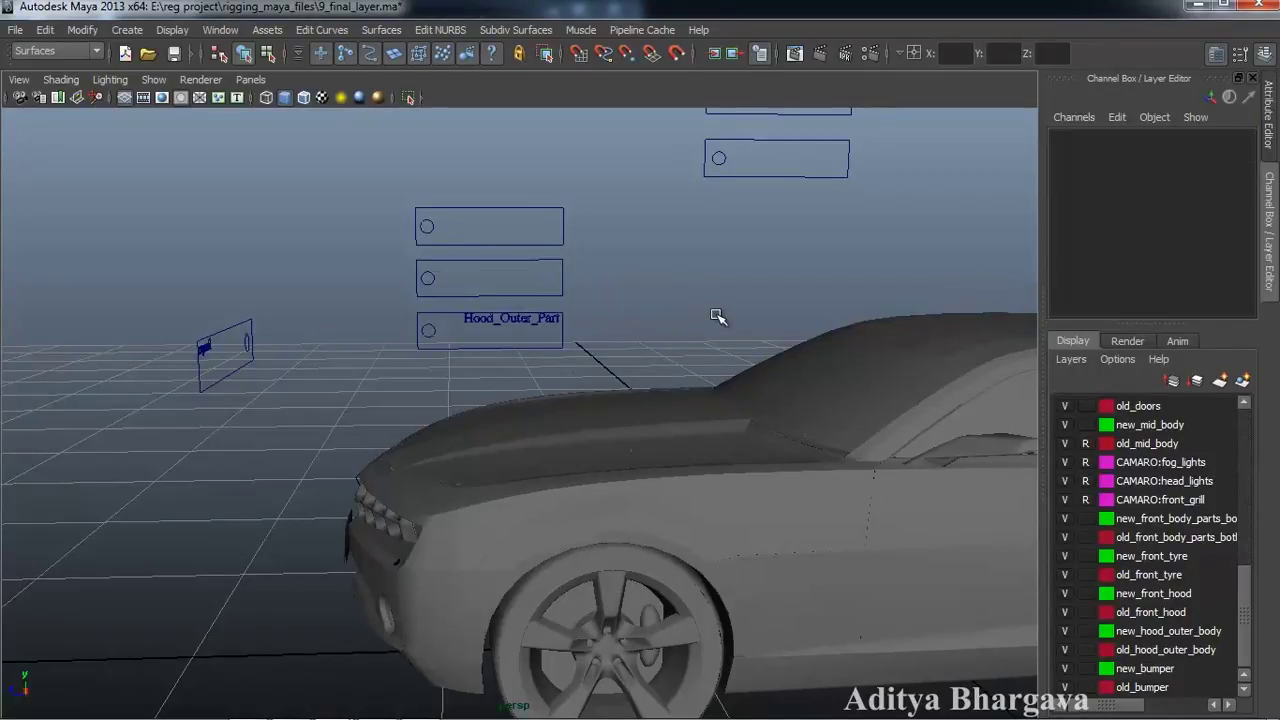
# Test-move the middle hood slider along Z and create the text curves "Hood" for it
pyautogui.click(434, 282)
pyautogui.moveTo(372, 279); pyautogui.dragTo(324, 297)
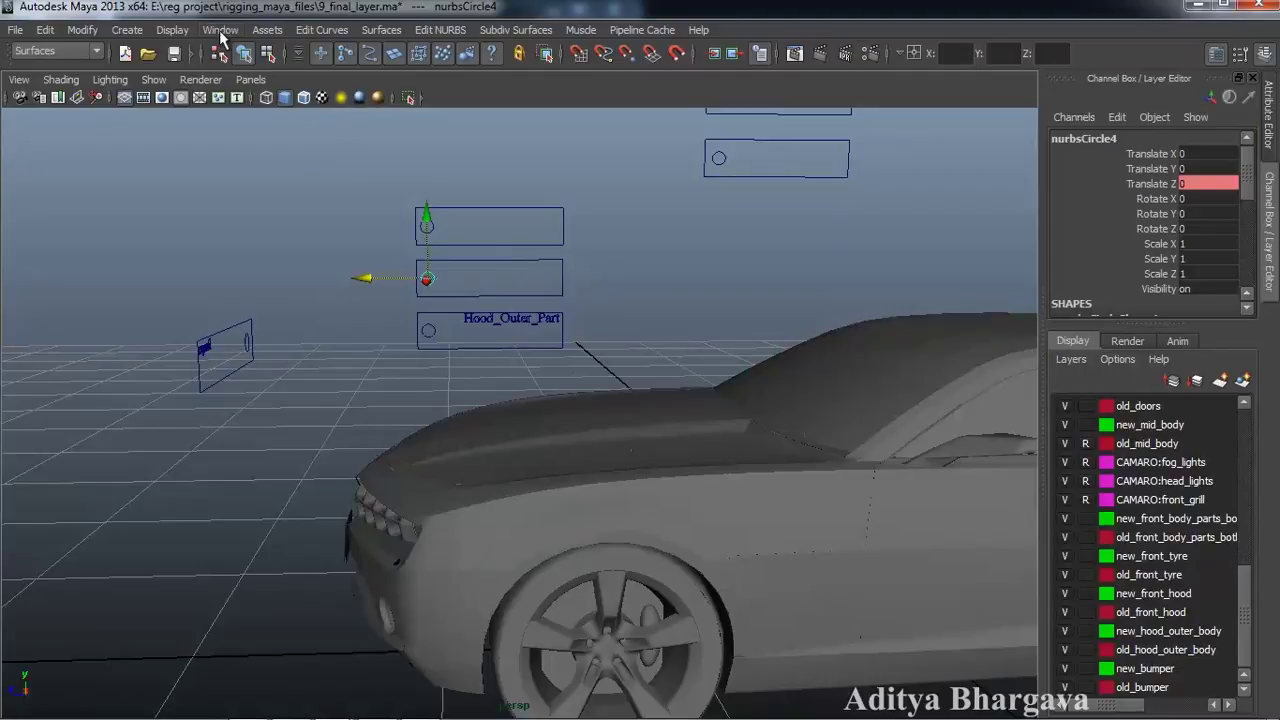
pyautogui.click(148, 32)
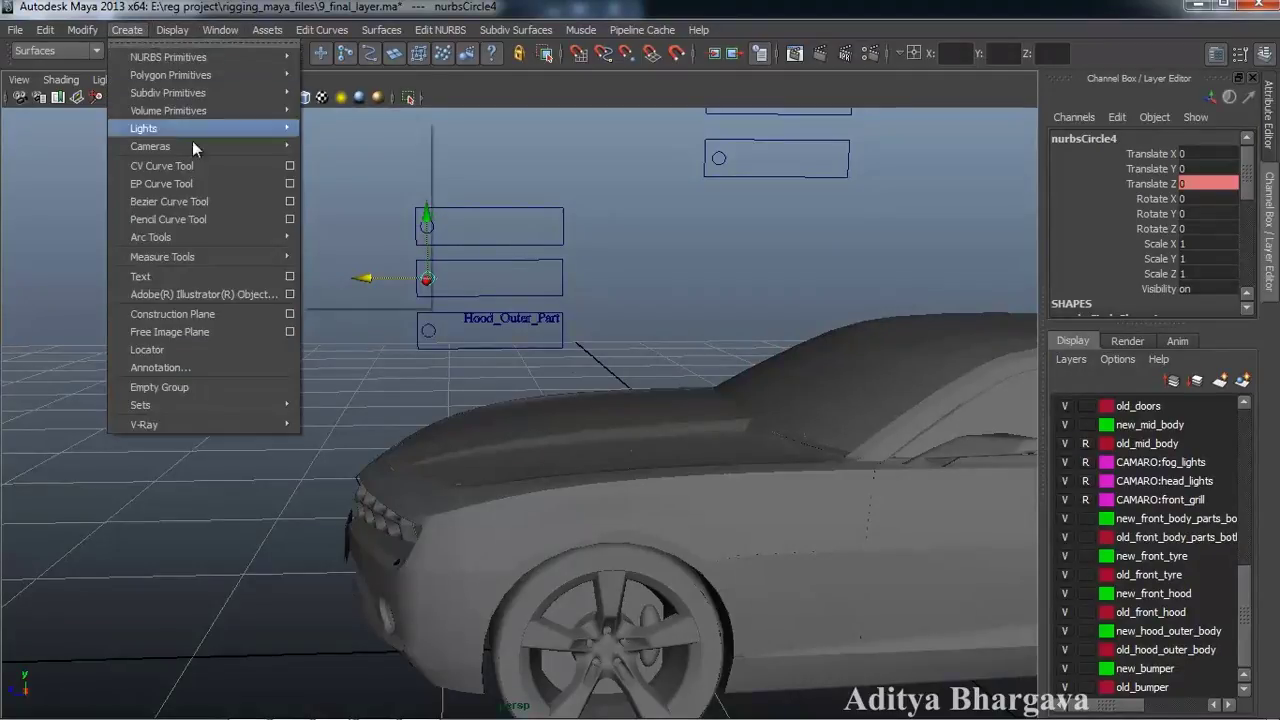
pyautogui.click(291, 271)
pyautogui.moveTo(1027, 197); pyautogui.dragTo(972, 197)
pyautogui.press('BackSpace')
pyautogui.click(976, 463)
pyautogui.click(1235, 468)
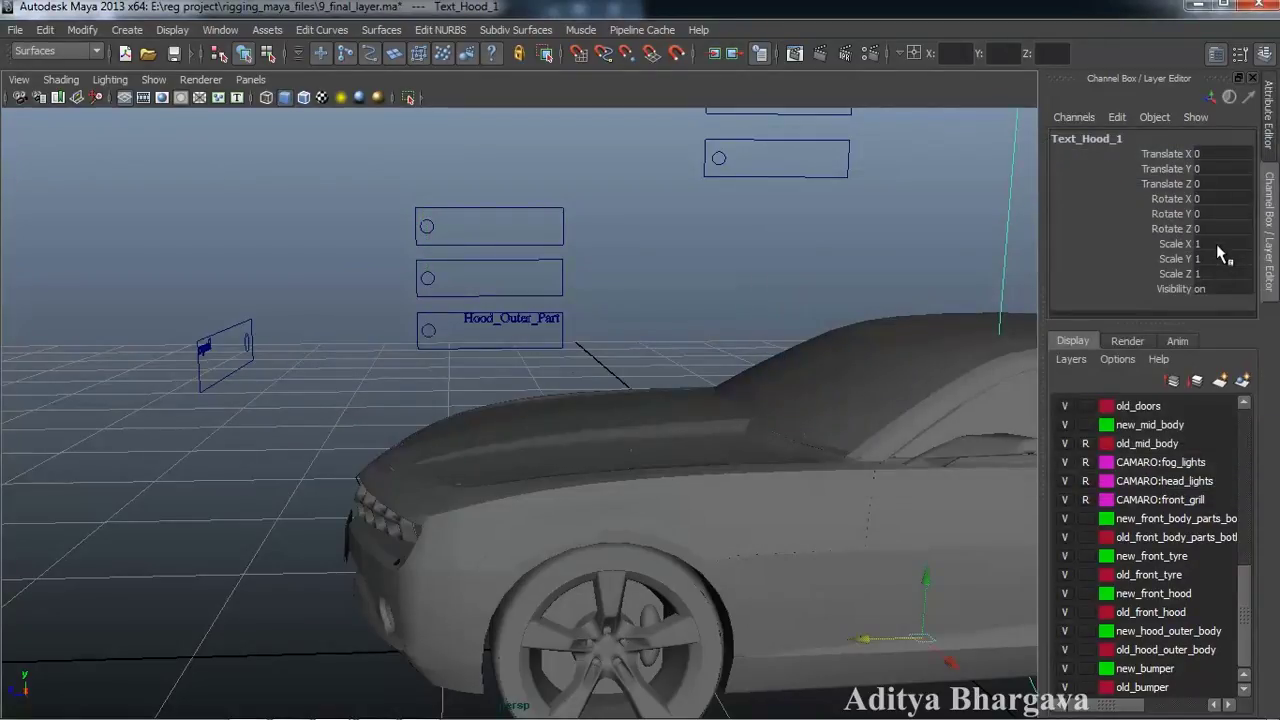
# Set the Hood text's Scale X, Y and Z to 0.017 and its Rotate Y to 90
pyautogui.press('Return')
pyautogui.click(1216, 212)
pyautogui.press('Return')
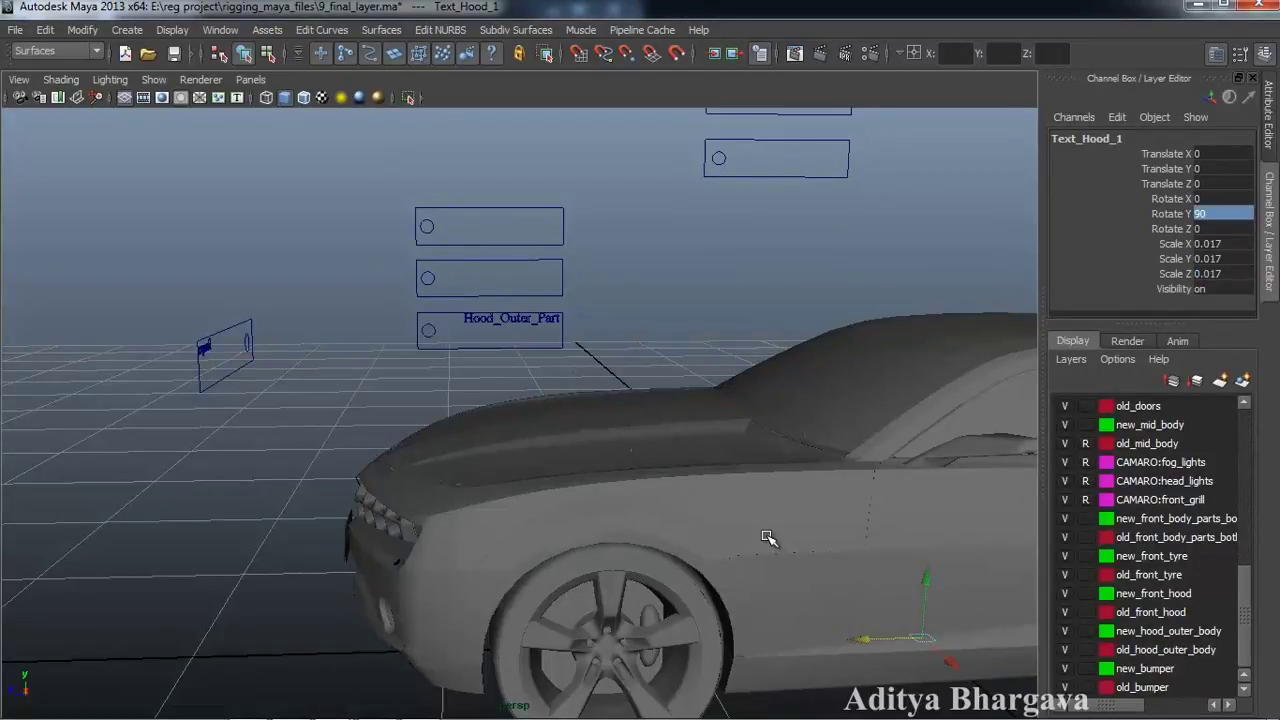
# Snap the Hood text to the middle hood rectangle and fit it inside at about Translate X -1.09, Y 1.491 and Z 1.558
pyautogui.press('c')
pyautogui.press('c')
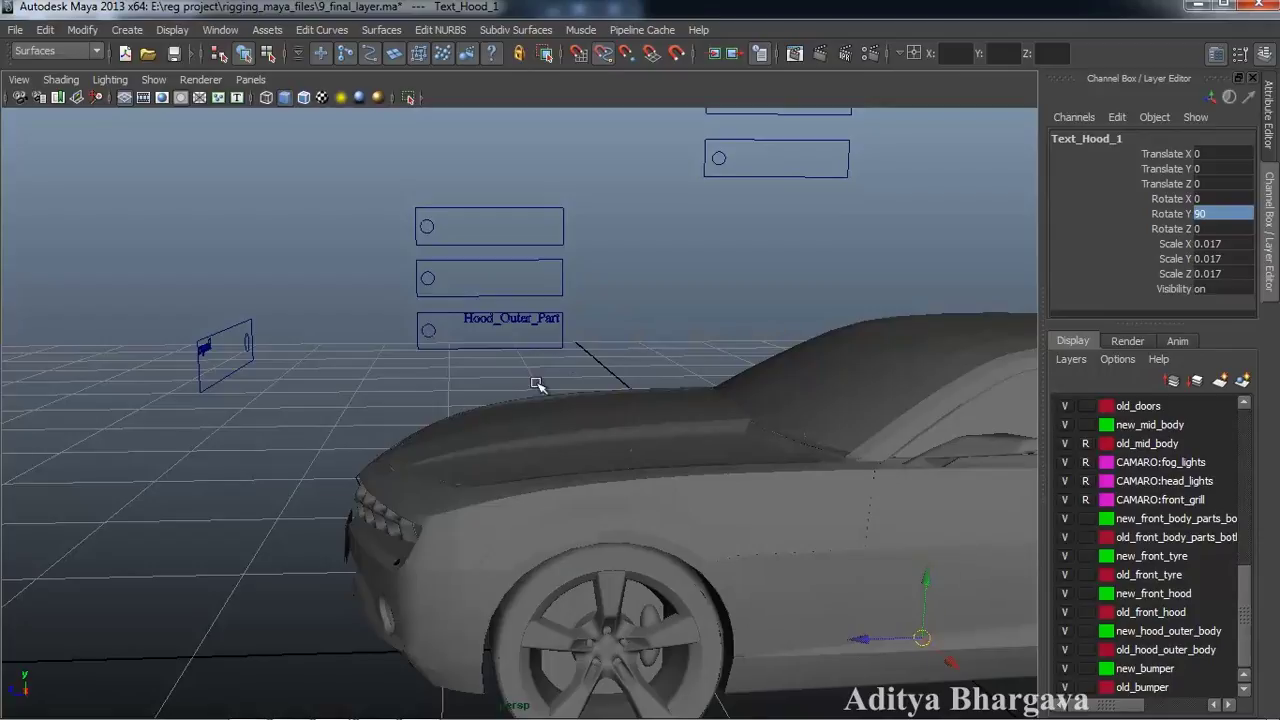
pyautogui.moveTo(562, 285); pyautogui.dragTo(566, 287, button='middle')
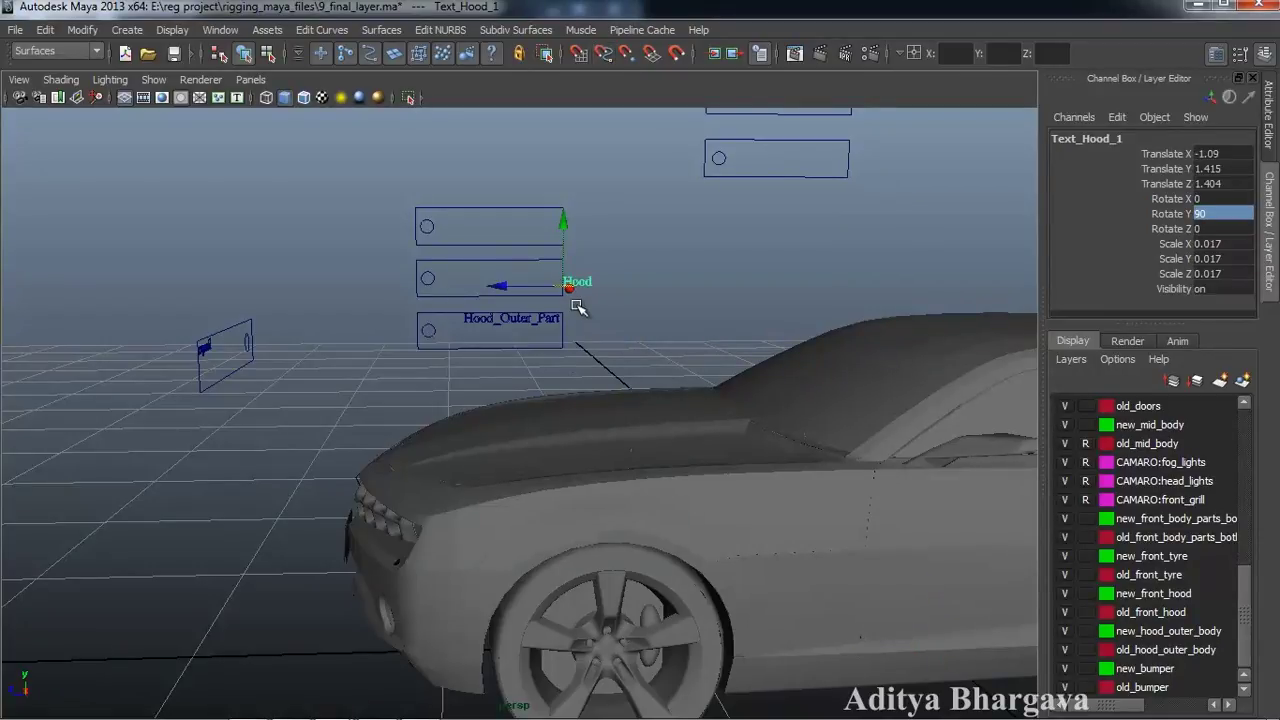
pyautogui.keyDown('alt'); pyautogui.moveTo(600, 334); pyautogui.dragTo(526, 369); pyautogui.keyUp('alt')
pyautogui.keyDown('alt'); pyautogui.moveTo(526, 369); pyautogui.dragTo(534, 383, button='right'); pyautogui.keyUp('alt')
pyautogui.moveTo(538, 232); pyautogui.dragTo(531, 207)
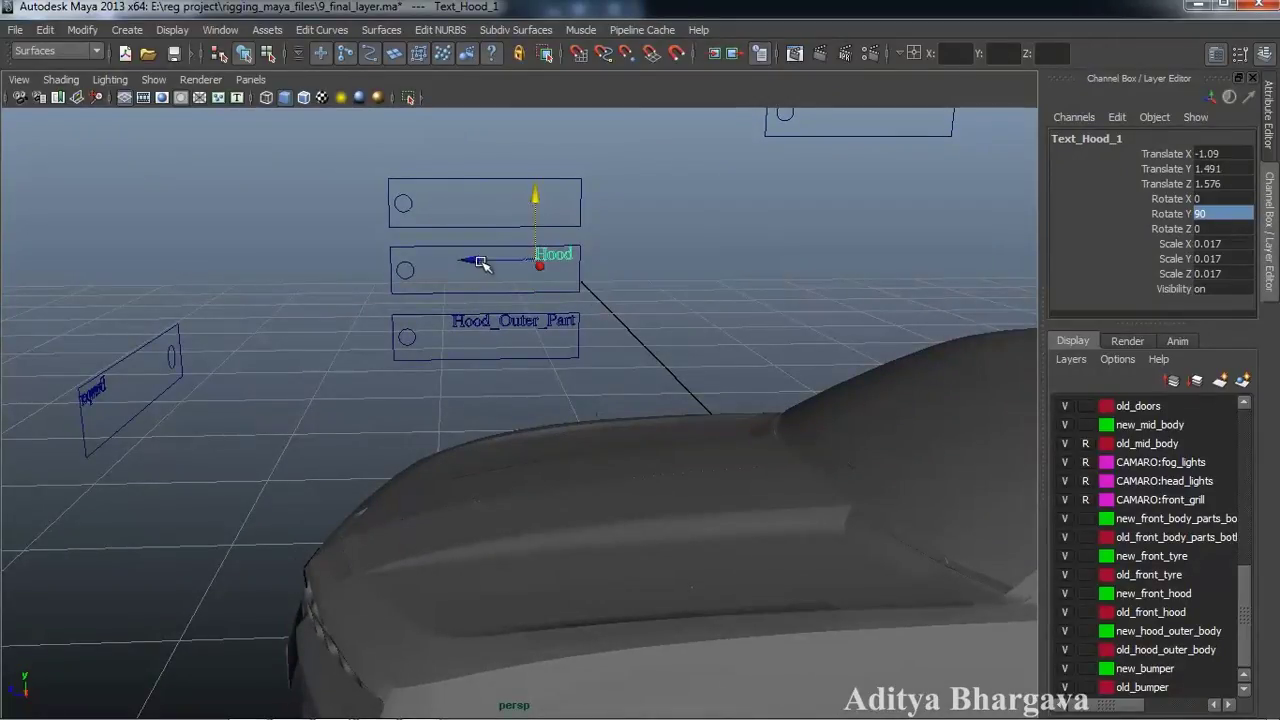
pyautogui.moveTo(469, 263); pyautogui.dragTo(475, 264)
pyautogui.keyDown('alt'); pyautogui.moveTo(486, 338); pyautogui.dragTo(527, 356); pyautogui.keyUp('alt')
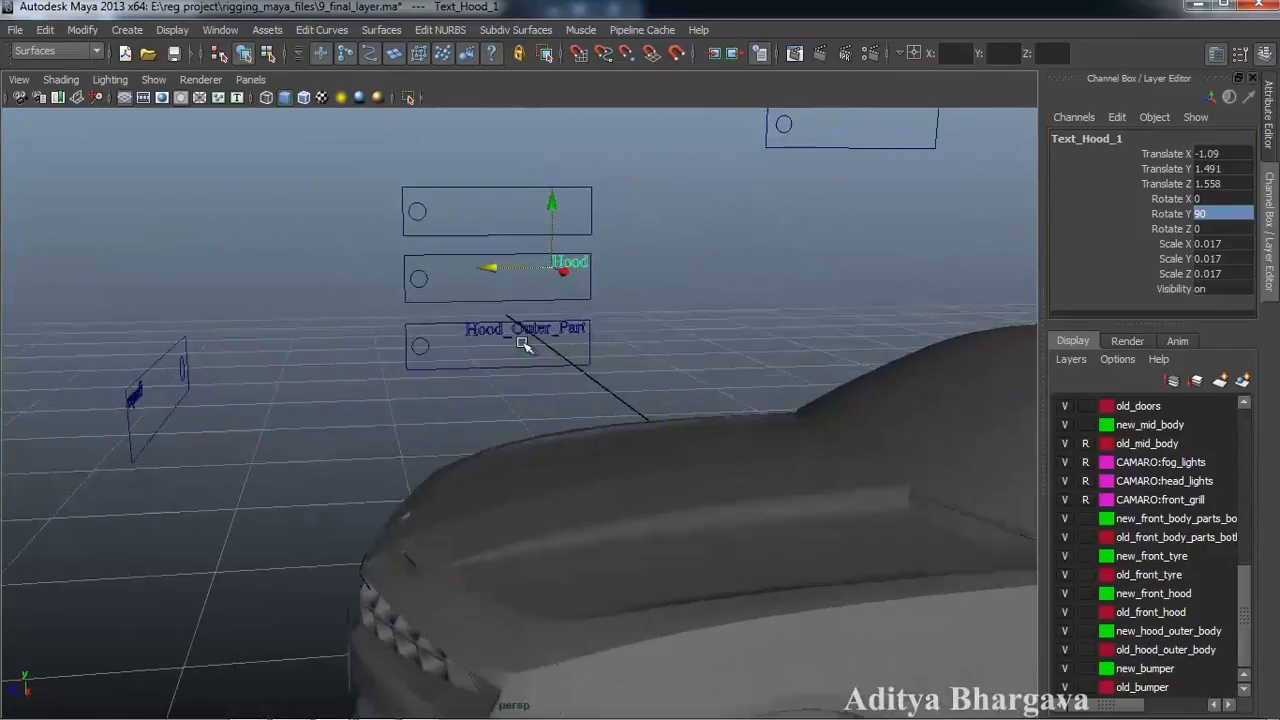
# Test-move the uppermost slider above the hood along Z to check which part it controls
pyautogui.click(421, 211)
pyautogui.keyDown('alt'); pyautogui.moveTo(471, 306); pyautogui.dragTo(408, 286); pyautogui.keyUp('alt')
pyautogui.moveTo(336, 262); pyautogui.dragTo(303, 277)
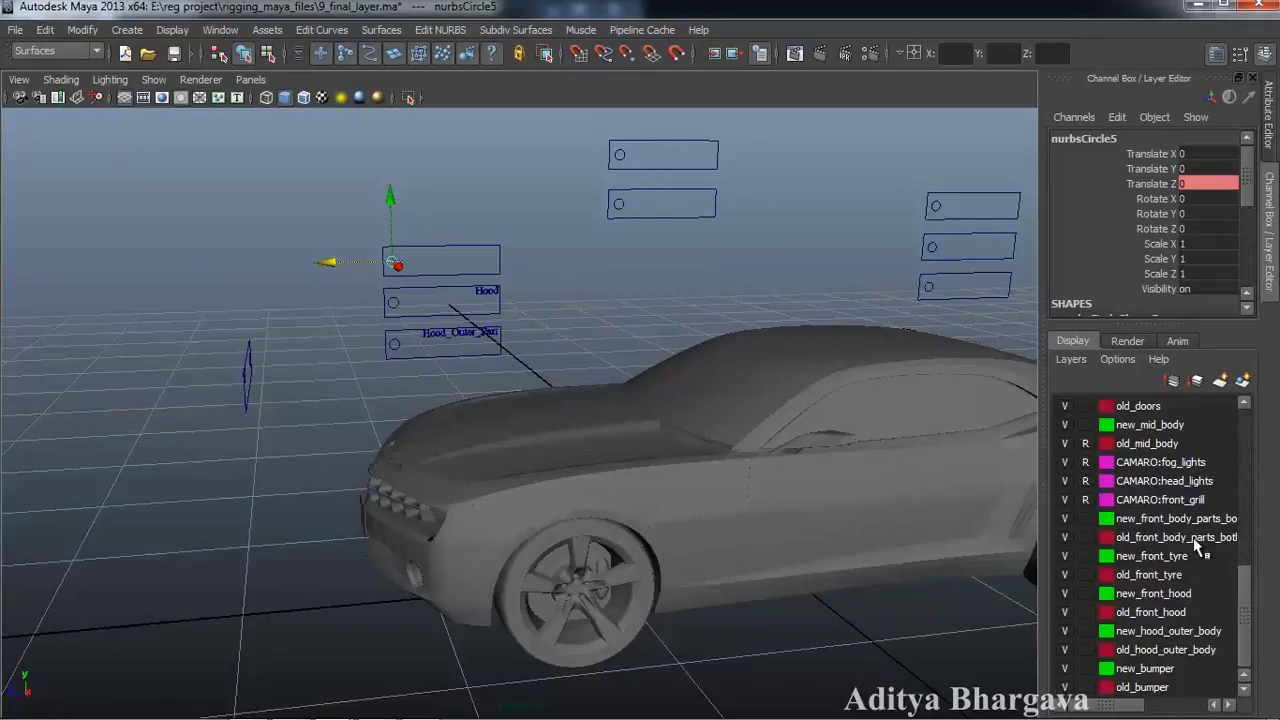
pyautogui.keyDown('alt'); pyautogui.moveTo(677, 557); pyautogui.dragTo(606, 460); pyautogui.keyUp('alt')
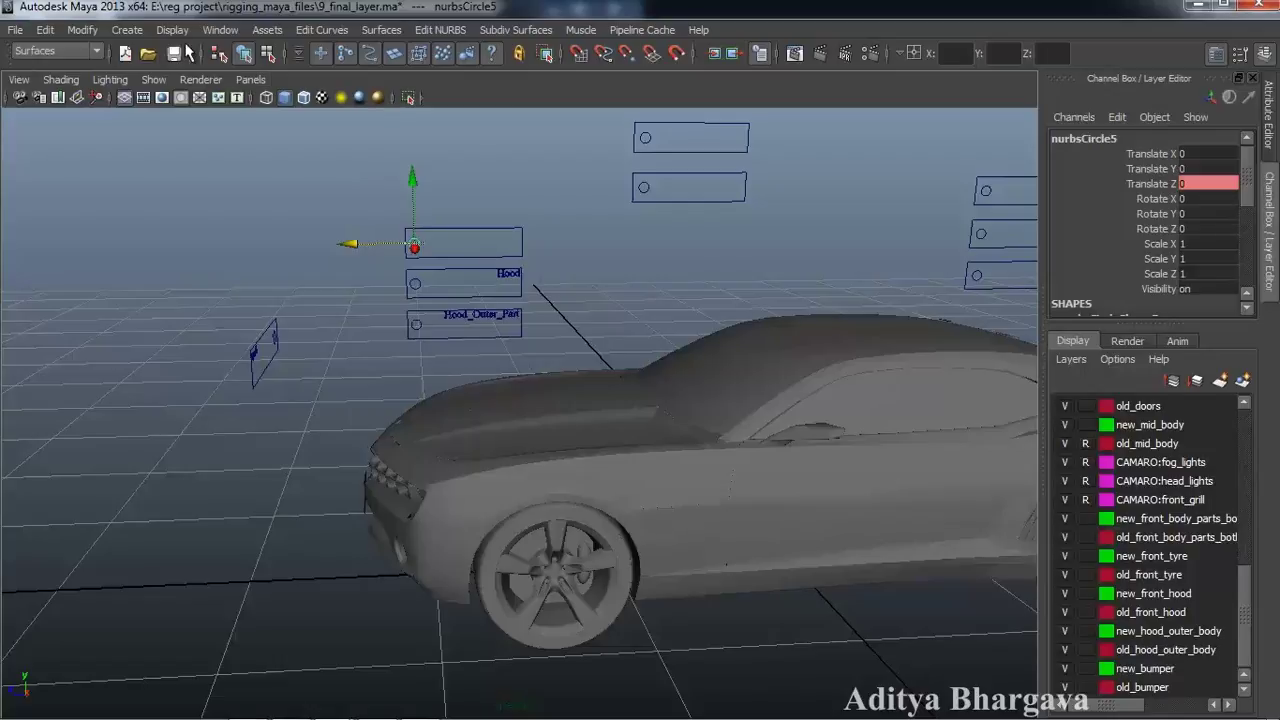
# Create the text curves "Front_Body" in Times New Roman with type Curves
pyautogui.click(132, 30)
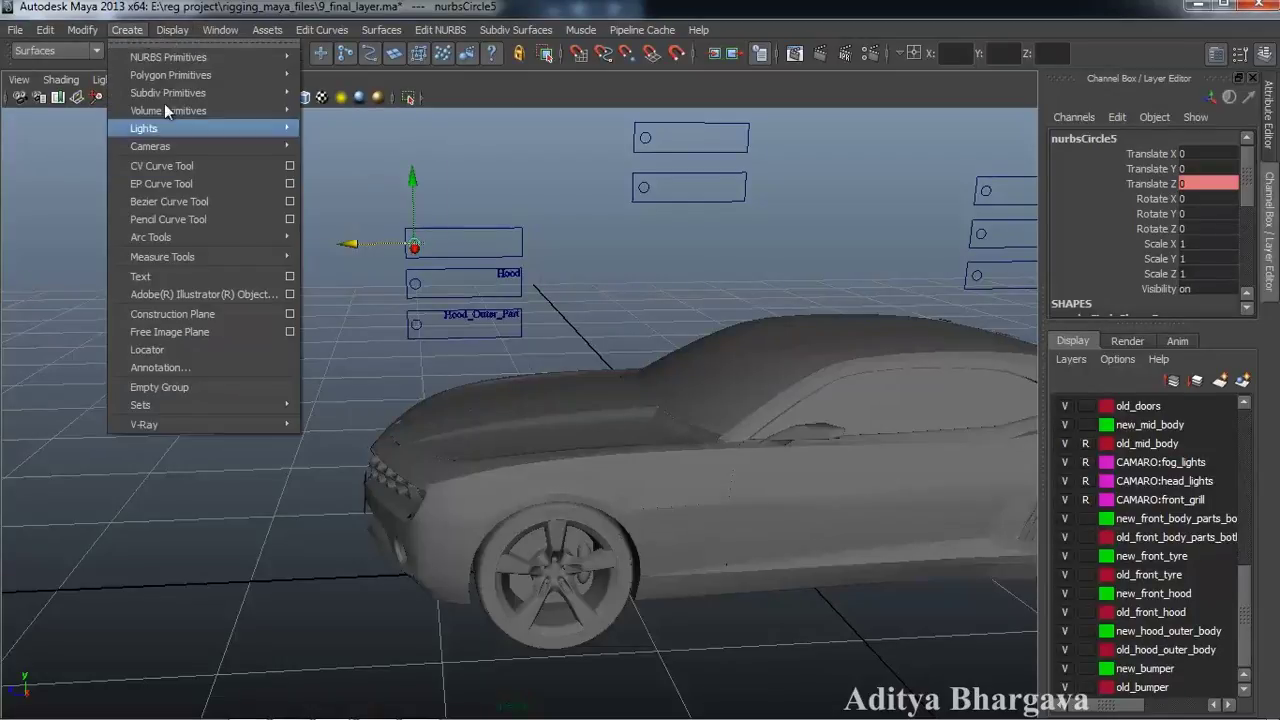
pyautogui.click(294, 273)
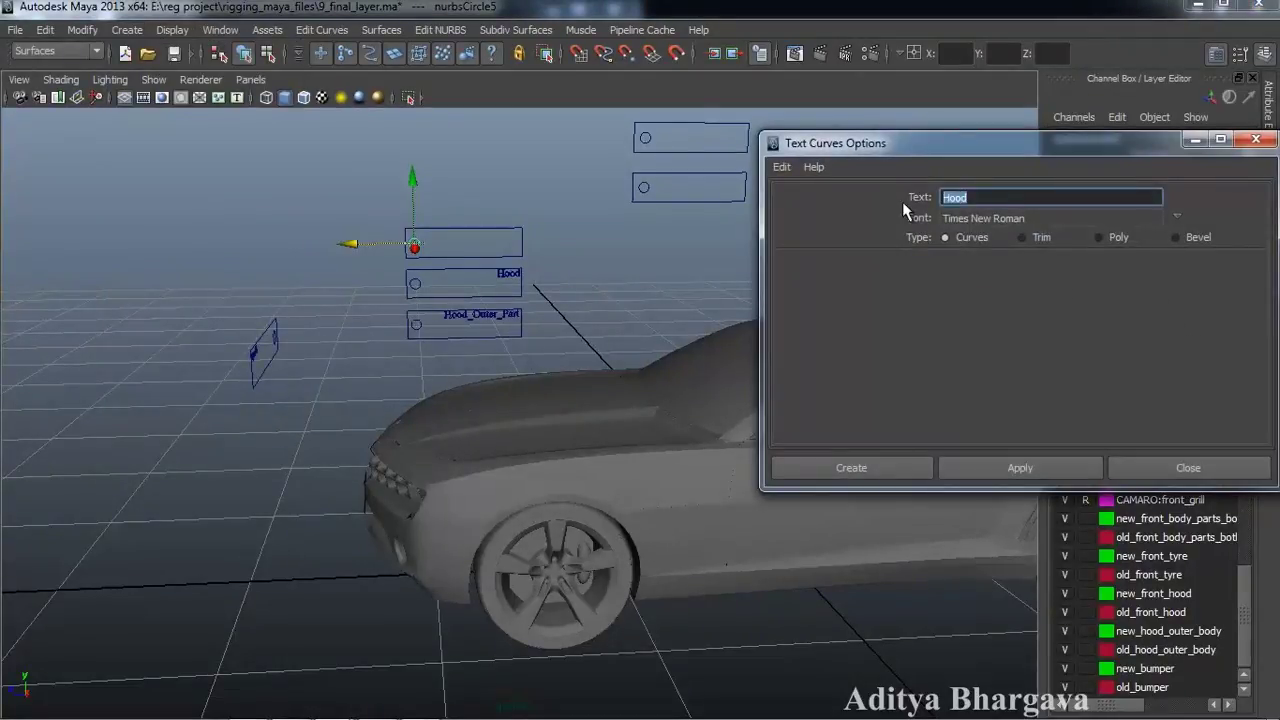
pyautogui.write('Front_Body')
pyautogui.click(994, 469)
pyautogui.keyDown('alt'); pyautogui.moveTo(563, 196); pyautogui.dragTo(563, 204, button='middle'); pyautogui.keyUp('alt')
pyautogui.click(1195, 142)
pyautogui.keyDown('alt'); pyautogui.moveTo(713, 304); pyautogui.dragTo(668, 321, button='middle'); pyautogui.keyUp('alt')
# Set the Front_Body text's Rotate Y to 90 and its Scale X, Y and Z to 0.017
pyautogui.doubleClick(1224, 211)
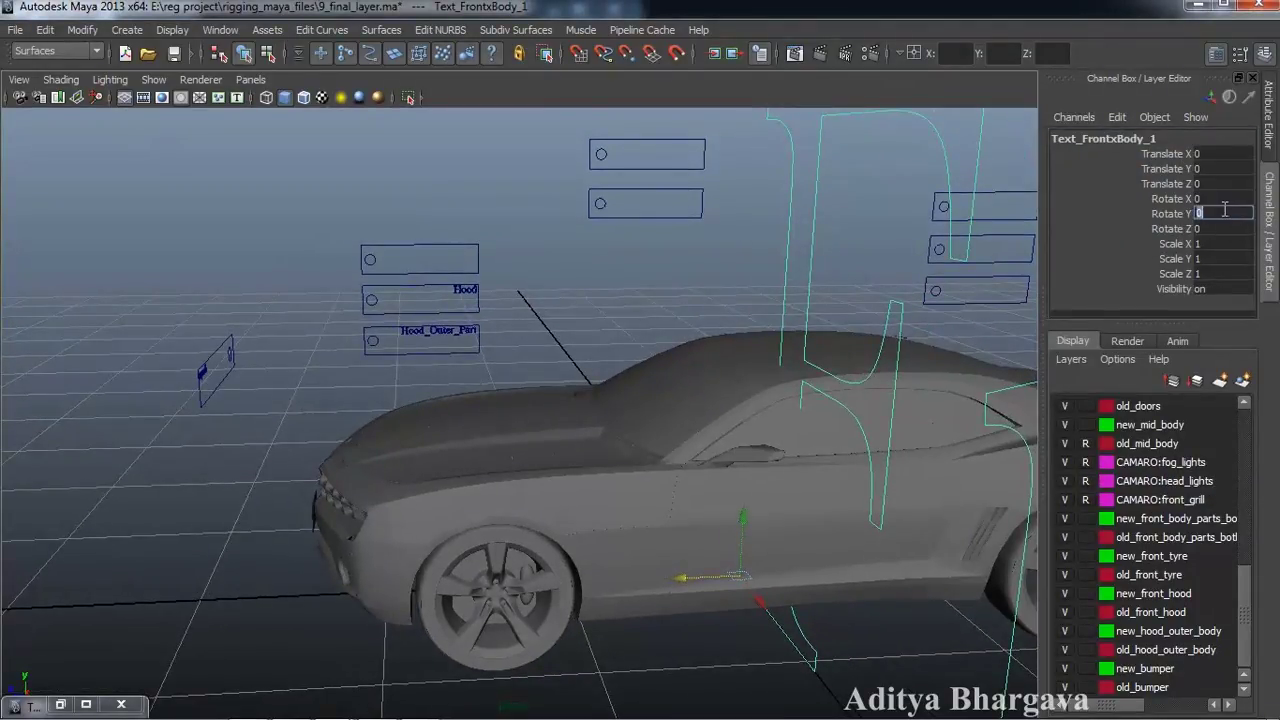
pyautogui.press('Return')
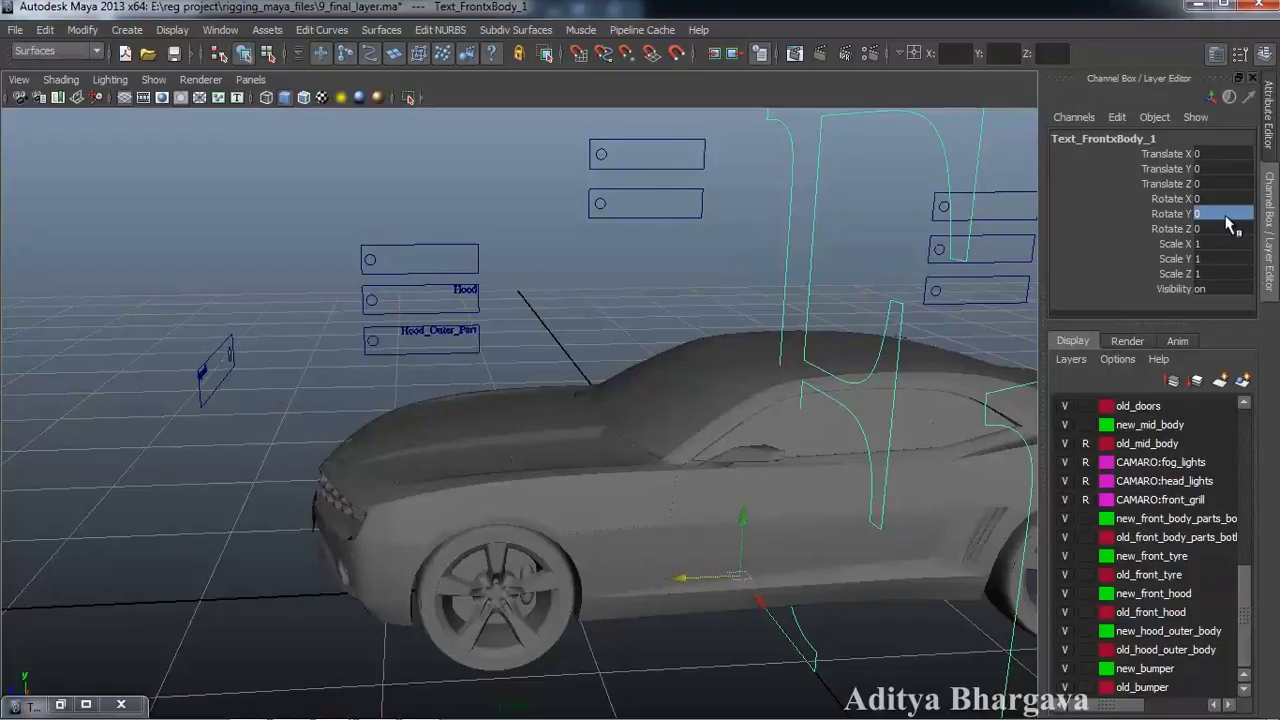
pyautogui.doubleClick(1226, 212)
pyautogui.write('90')
pyautogui.press('Return')
pyautogui.moveTo(1222, 249); pyautogui.dragTo(1228, 273)
pyautogui.press('Return')
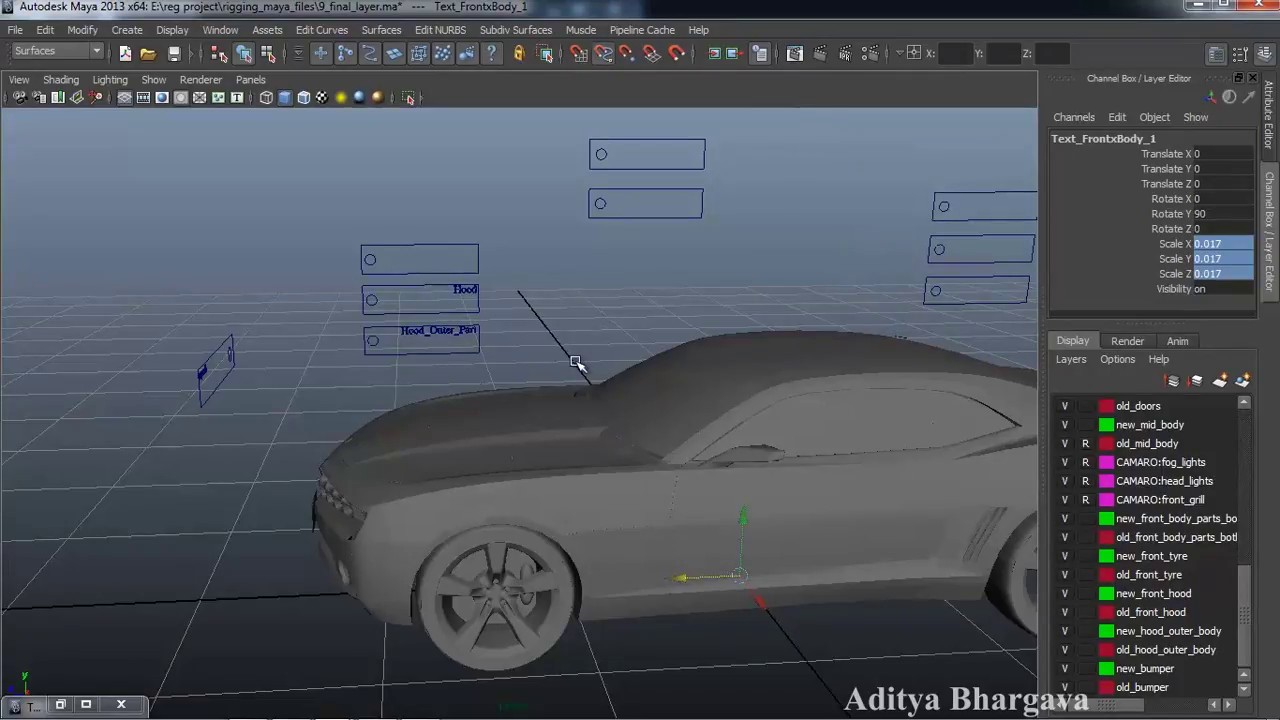
# Snap the Front_Body text to the uppermost hood rectangle and fit it inside at about Translate X -1.09, Y 1.74 and Z 1.734
pyautogui.press('c')
pyautogui.middleClick(477, 270)
pyautogui.keyDown('alt'); pyautogui.moveTo(520, 318); pyautogui.dragTo(514, 311); pyautogui.keyUp('alt')
pyautogui.scroll(4, 514, 311)
pyautogui.keyDown('alt'); pyautogui.moveTo(514, 311); pyautogui.dragTo(514, 334, button='middle'); pyautogui.keyUp('alt')
pyautogui.moveTo(461, 144); pyautogui.dragTo(460, 116)
pyautogui.moveTo(398, 174); pyautogui.dragTo(316, 174)
pyautogui.scroll(-4, 464, 254)
pyautogui.keyDown('alt'); pyautogui.moveTo(500, 300); pyautogui.dragTo(395, 305, button='middle'); pyautogui.keyUp('alt')
pyautogui.keyDown('alt'); pyautogui.moveTo(486, 329); pyautogui.dragTo(520, 317); pyautogui.keyUp('alt')
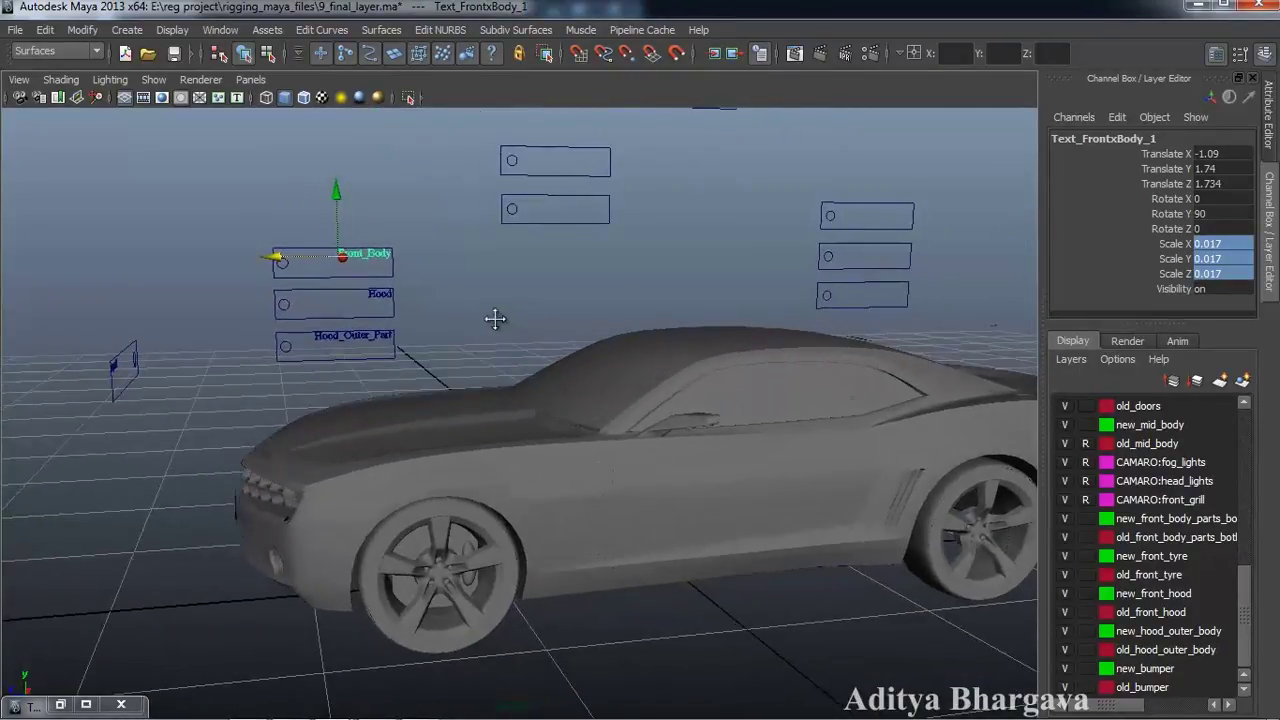
pyautogui.keyDown('alt'); pyautogui.moveTo(487, 319); pyautogui.dragTo(510, 320, button='middle'); pyautogui.keyUp('alt')
pyautogui.click(510, 320)
# Test-move the Hood_Outer_Part slider and the Master_Controller slider along Z to check how the car parts respond
pyautogui.click(299, 352)
pyautogui.moveTo(241, 350); pyautogui.dragTo(333, 367)
pyautogui.keyDown('alt'); pyautogui.moveTo(484, 298); pyautogui.dragTo(484, 377, button='middle'); pyautogui.keyUp('alt')
pyautogui.scroll(-2, 486, 374)
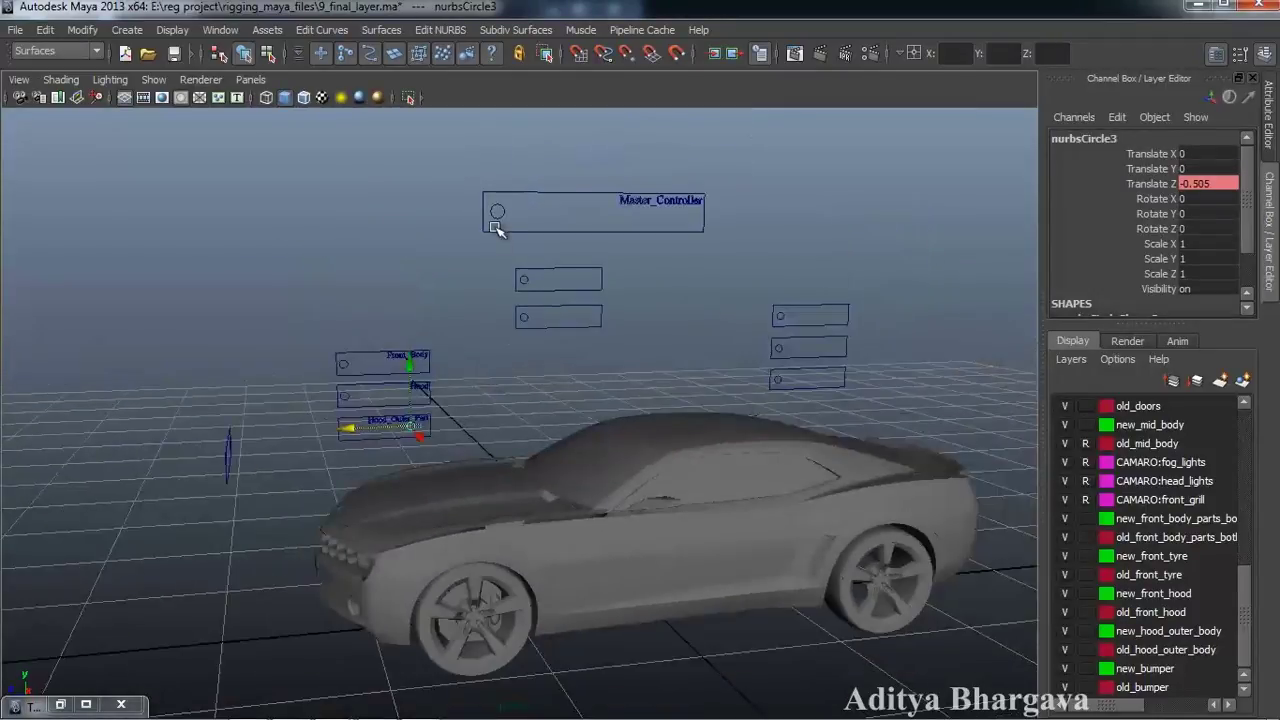
pyautogui.click(497, 211)
pyautogui.moveTo(443, 214); pyautogui.dragTo(423, 294)
pyautogui.scroll(2, 464, 374)
pyautogui.keyDown('alt'); pyautogui.moveTo(464, 374); pyautogui.dragTo(469, 369, button='middle'); pyautogui.keyUp('alt')
pyautogui.keyDown('alt'); pyautogui.moveTo(469, 369); pyautogui.dragTo(454, 346); pyautogui.keyUp('alt')
pyautogui.scroll(2, 508, 334)
pyautogui.keyDown('alt'); pyautogui.moveTo(508, 334); pyautogui.dragTo(511, 341, button='middle'); pyautogui.keyUp('alt')
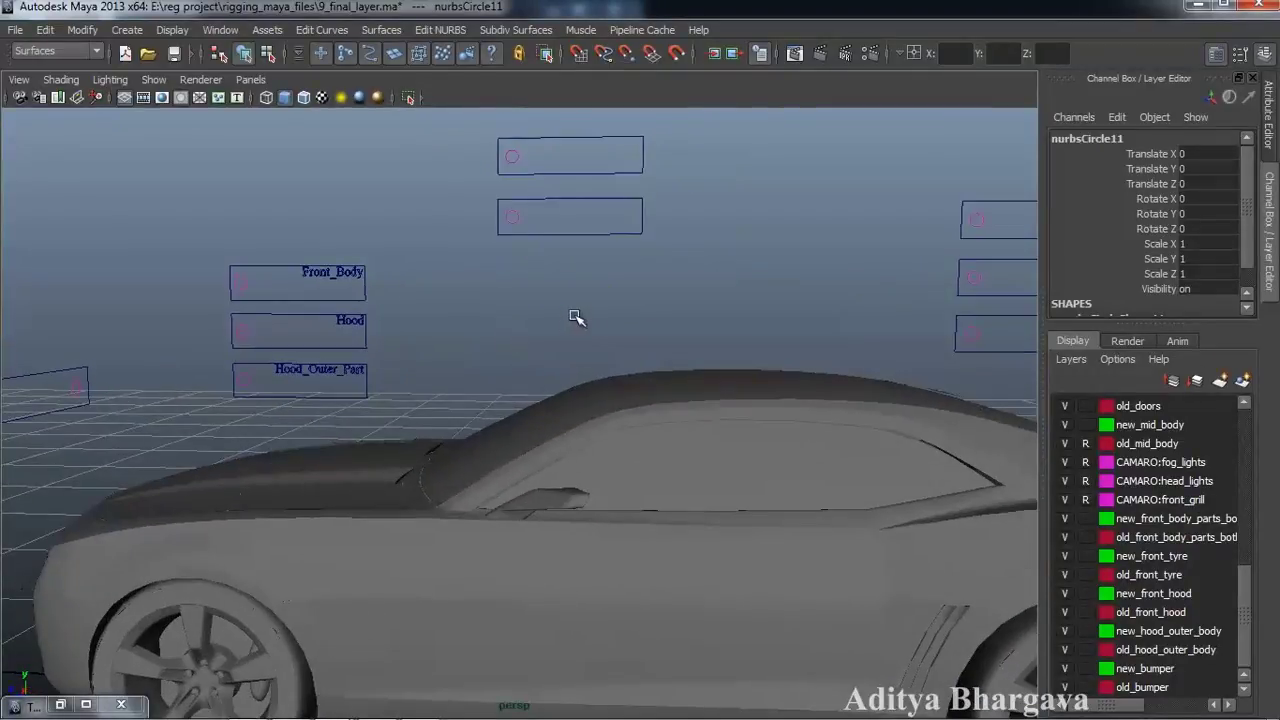
# Test-move the lower of the two sliders above the roof along Z and create the text curves "Doors_windows" for it
pyautogui.scroll(-4, 588, 318)
pyautogui.click(509, 251)
pyautogui.moveTo(454, 251); pyautogui.dragTo(470, 279)
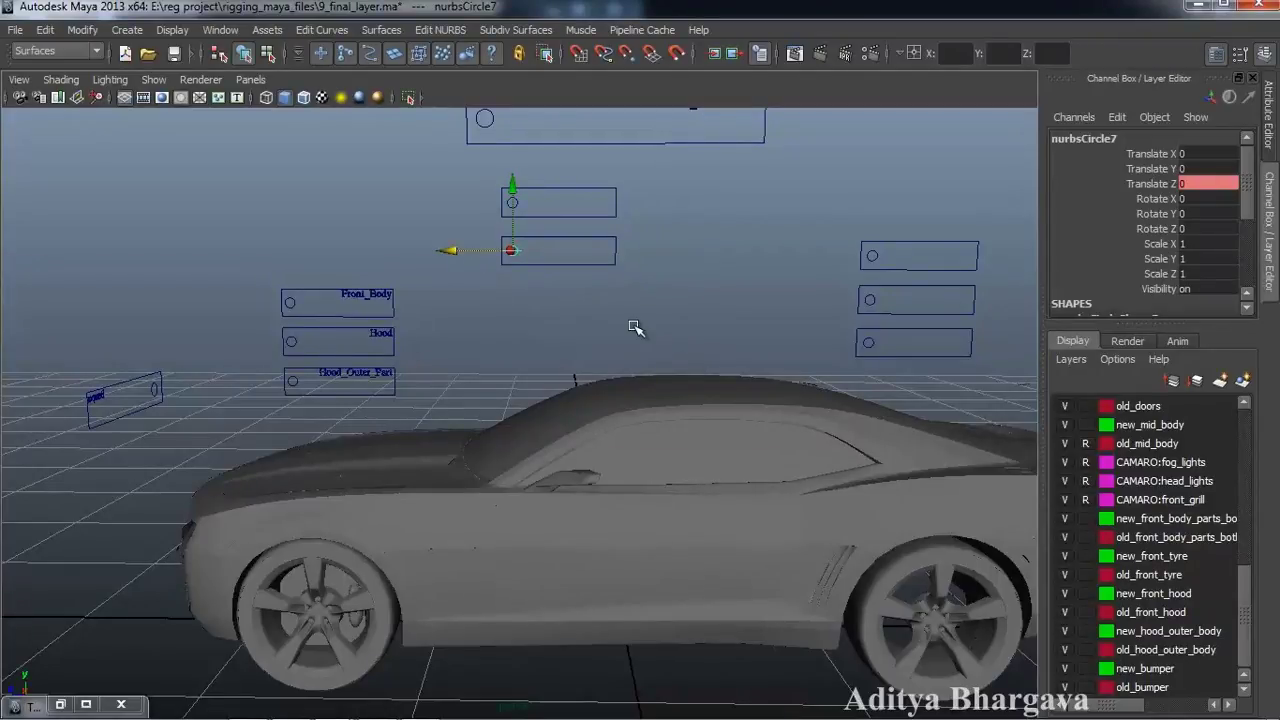
pyautogui.click(125, 31)
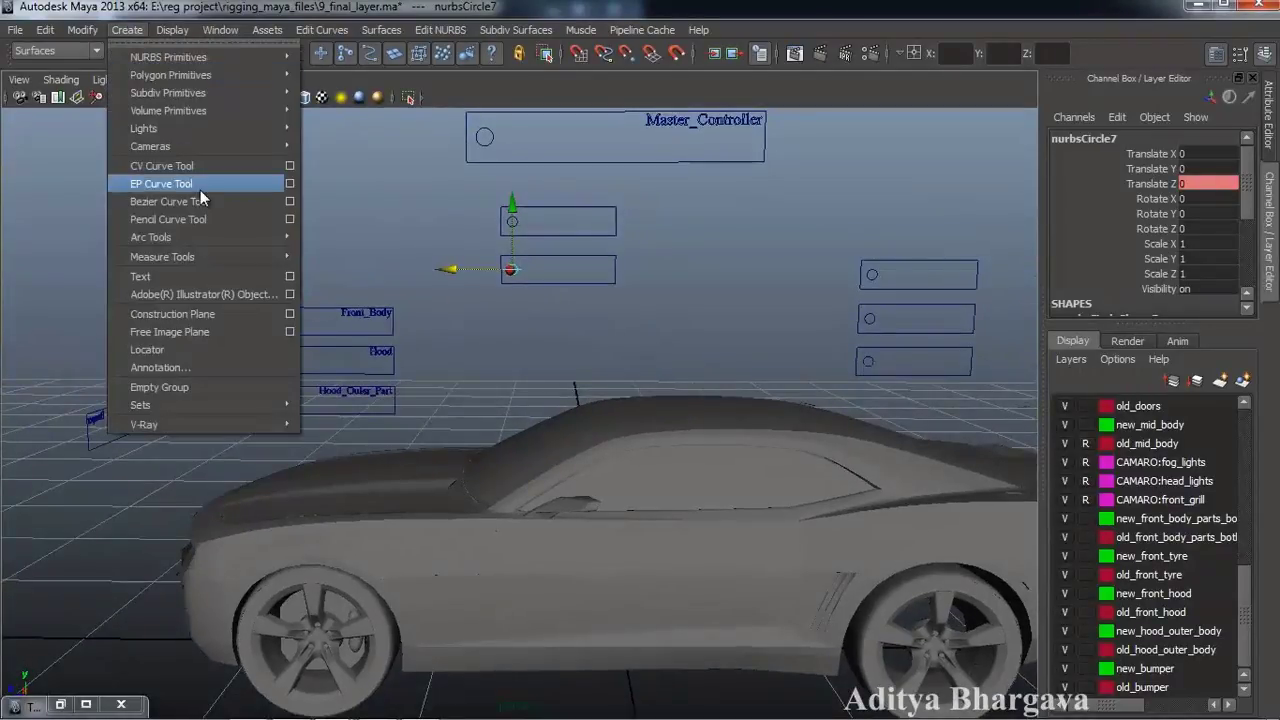
pyautogui.click(289, 276)
pyautogui.moveTo(1030, 199); pyautogui.dragTo(935, 200)
pyautogui.write('Doors_windows')
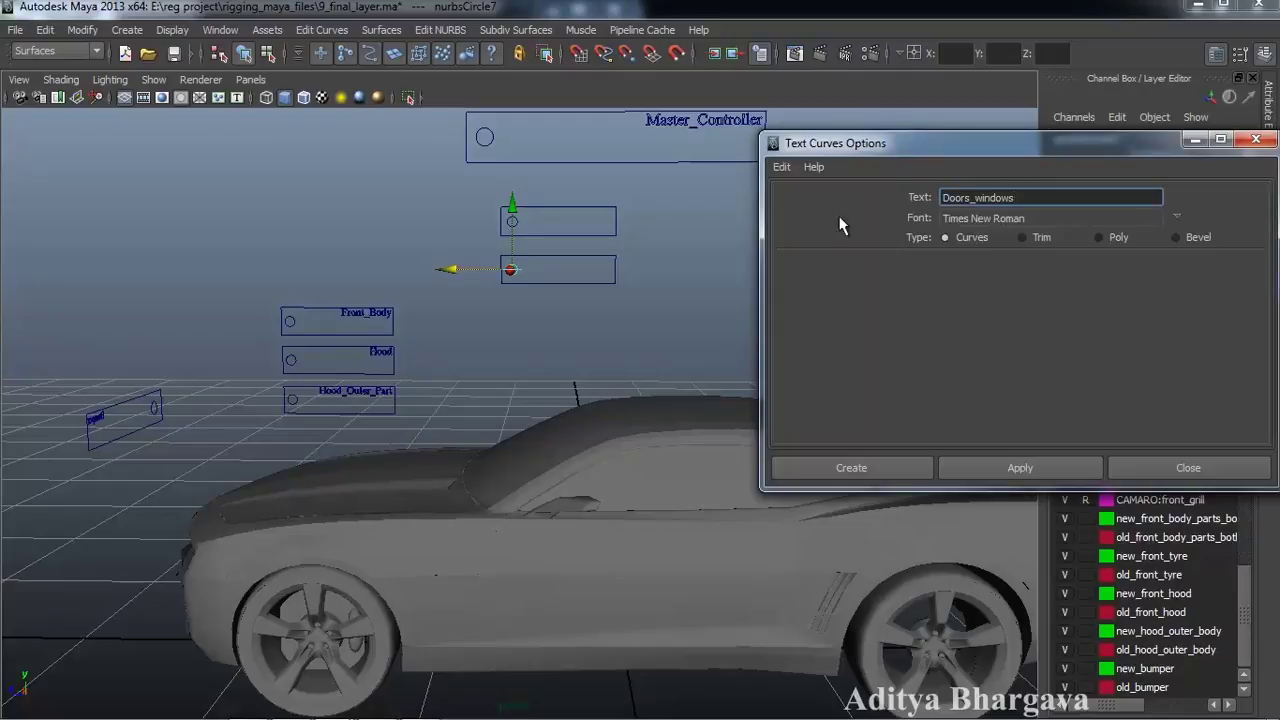
pyautogui.click(920, 470)
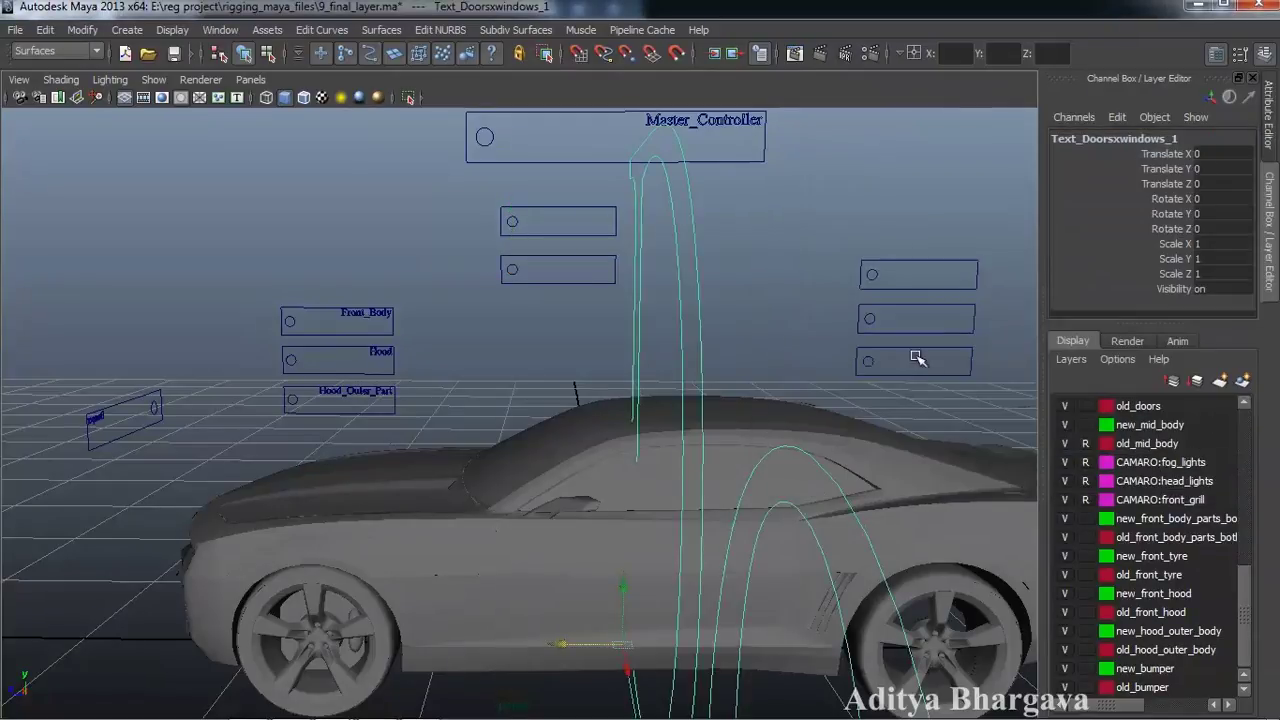
# Set the Doors_windows text's Rotate Y to 90 and its Scale X, Y and Z to 0.017
pyautogui.click(1227, 214)
pyautogui.write('90')
pyautogui.press('Return')
pyautogui.moveTo(1220, 244); pyautogui.dragTo(1221, 273)
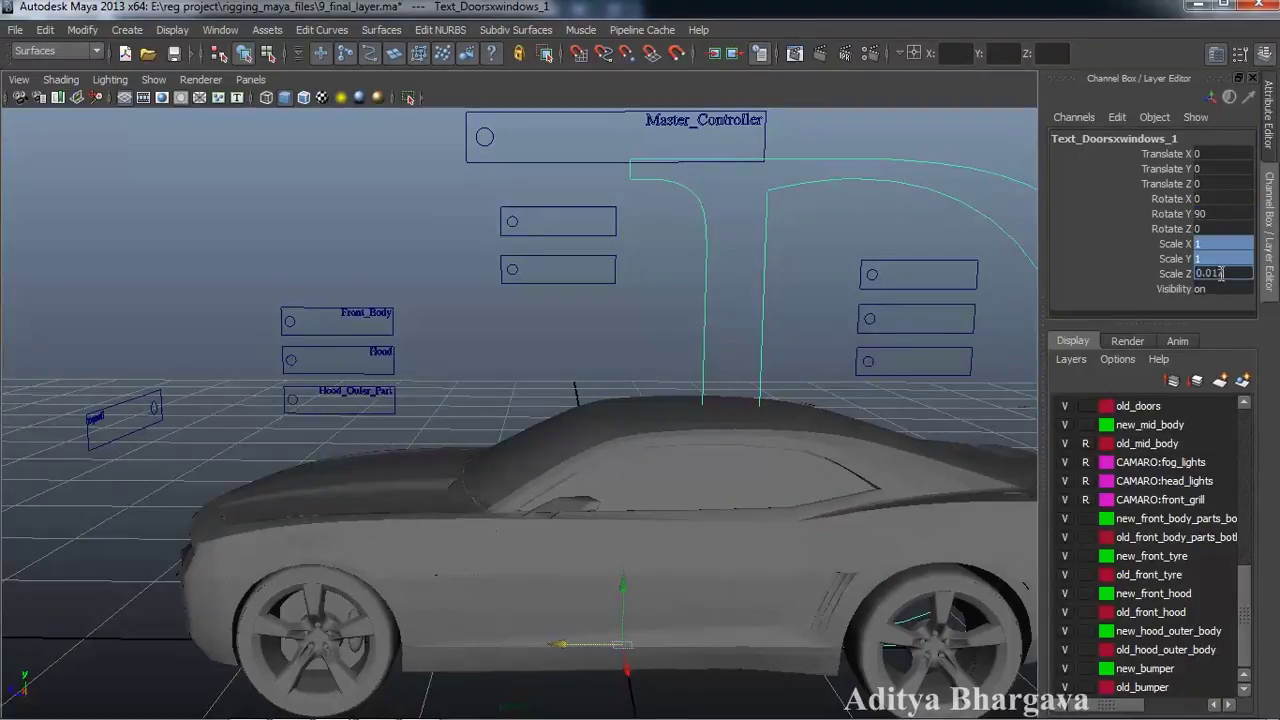
pyautogui.write('0.017')
pyautogui.press('Return')
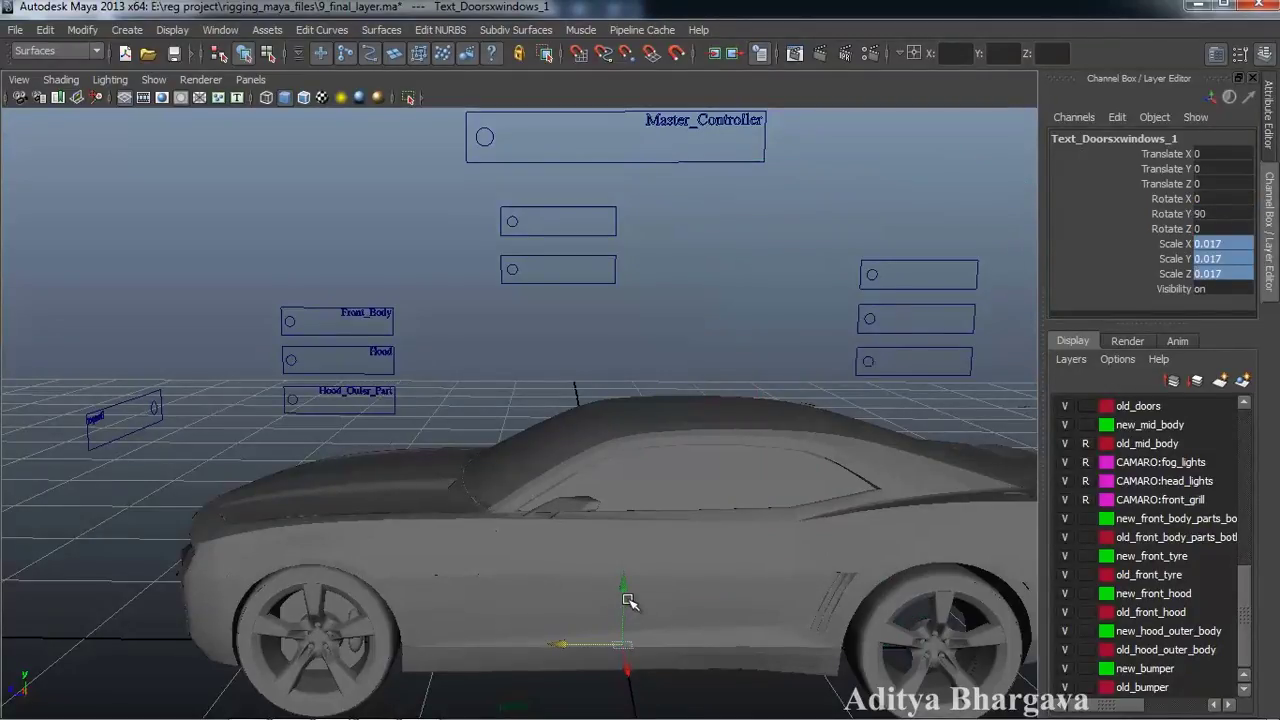
# Snap the Doors_windows text to the lower rectangle above the roof and fit it inside at about Translate X -1.09, Y 2.067 and Z 0.437
pyautogui.press('c')
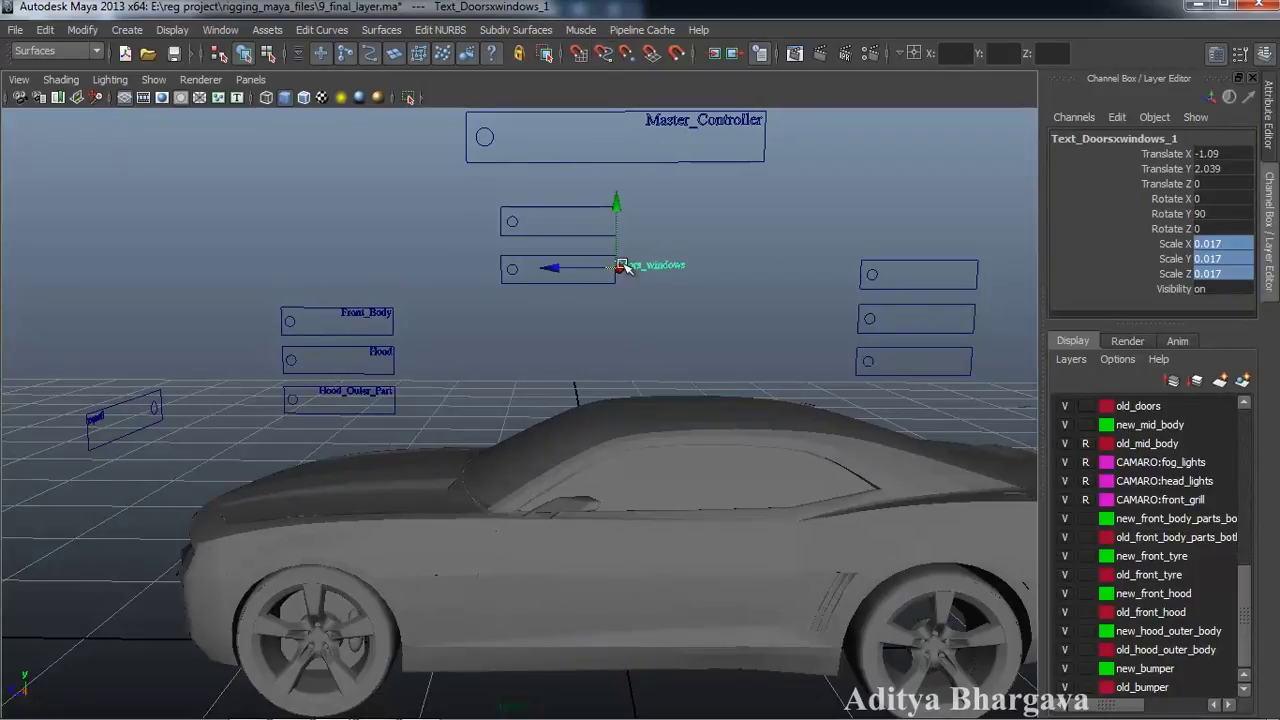
pyautogui.moveTo(623, 270); pyautogui.dragTo(617, 212)
pyautogui.keyDown('alt'); pyautogui.moveTo(590, 250); pyautogui.dragTo(712, 240, button='right'); pyautogui.keyUp('alt')
pyautogui.keyDown('alt'); pyautogui.moveTo(712, 240); pyautogui.dragTo(686, 342, button='middle'); pyautogui.keyUp('alt')
pyautogui.keyDown('alt'); pyautogui.moveTo(686, 342); pyautogui.dragTo(684, 338); pyautogui.keyUp('alt')
pyautogui.moveTo(656, 224); pyautogui.dragTo(656, 222)
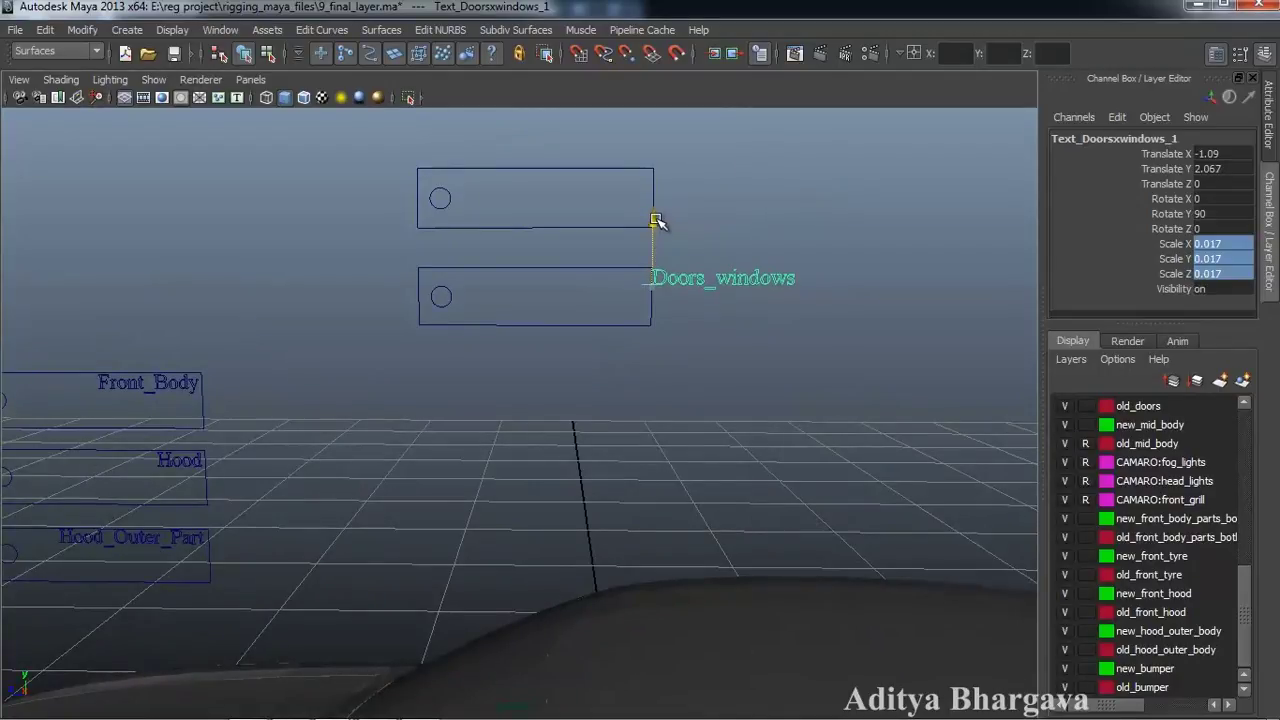
pyautogui.moveTo(586, 280); pyautogui.dragTo(455, 282)
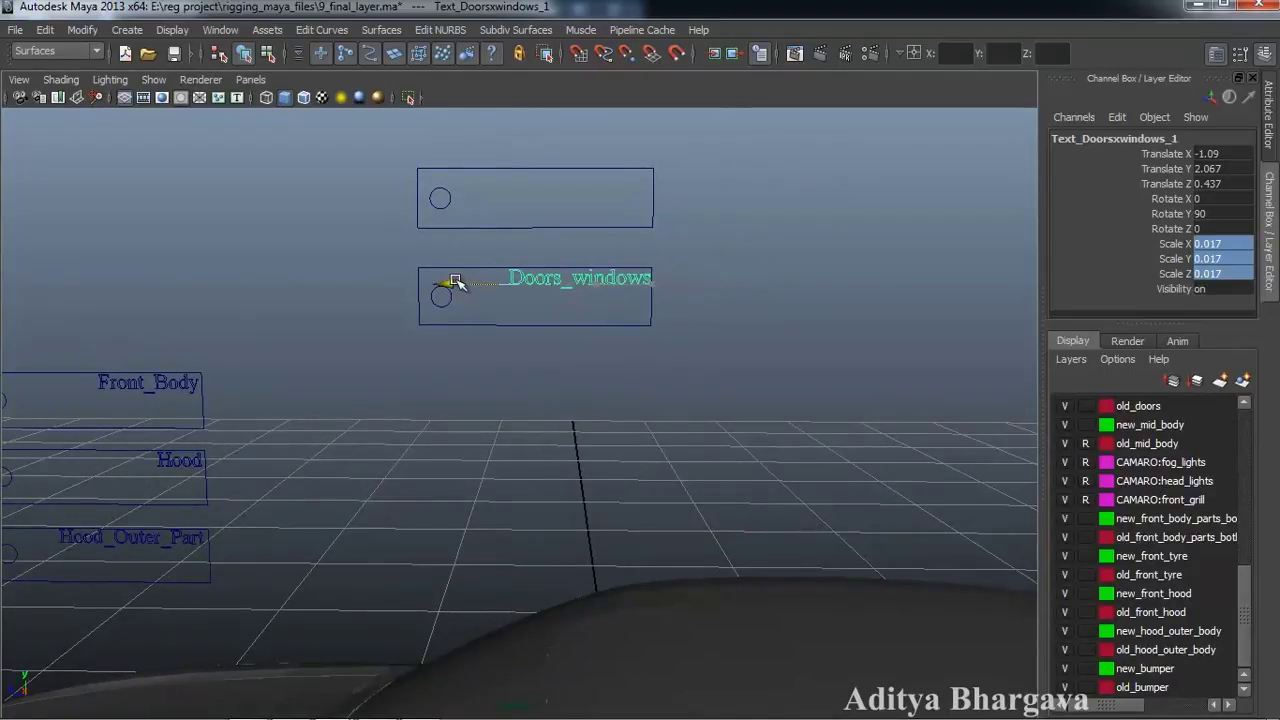
pyautogui.scroll(-5, 455, 282)
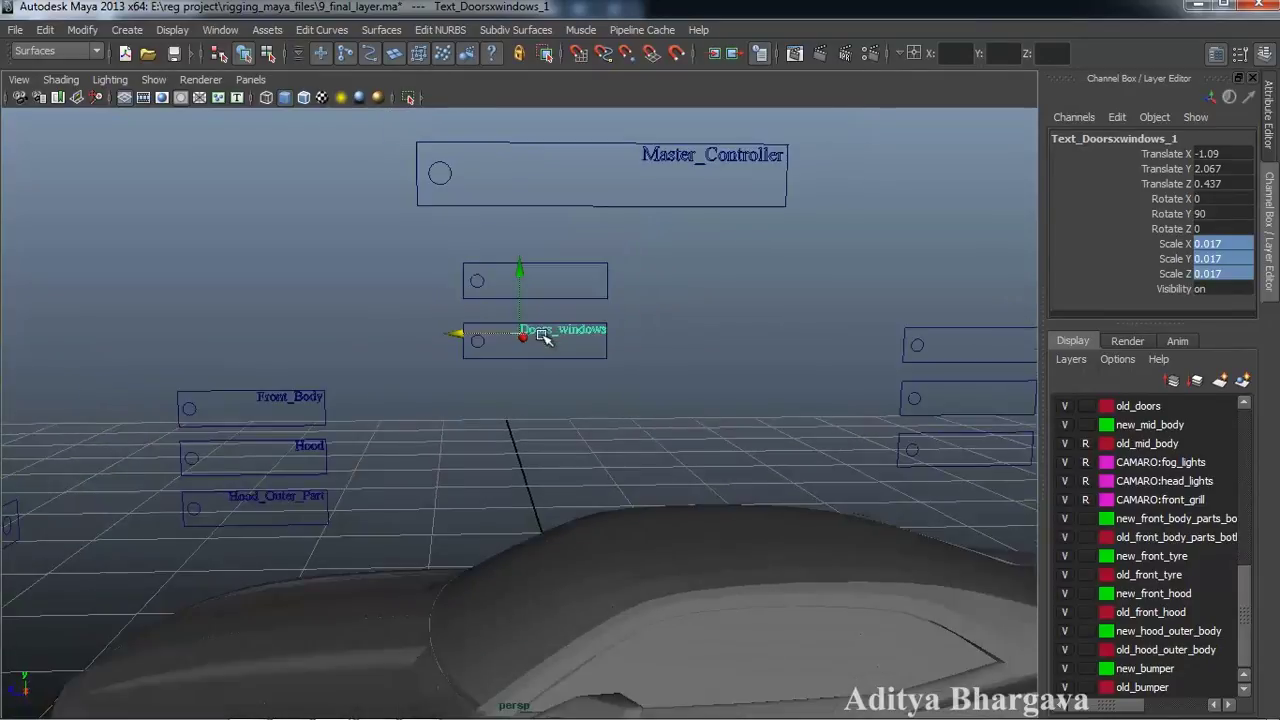
# Test-move the upper of the two sliders above the roof along Z to check which car part it controls
pyautogui.click(469, 260)
pyautogui.moveTo(410, 263); pyautogui.dragTo(366, 270)
pyautogui.keyDown('alt'); pyautogui.moveTo(571, 335); pyautogui.dragTo(558, 311, button='middle'); pyautogui.keyUp('alt')
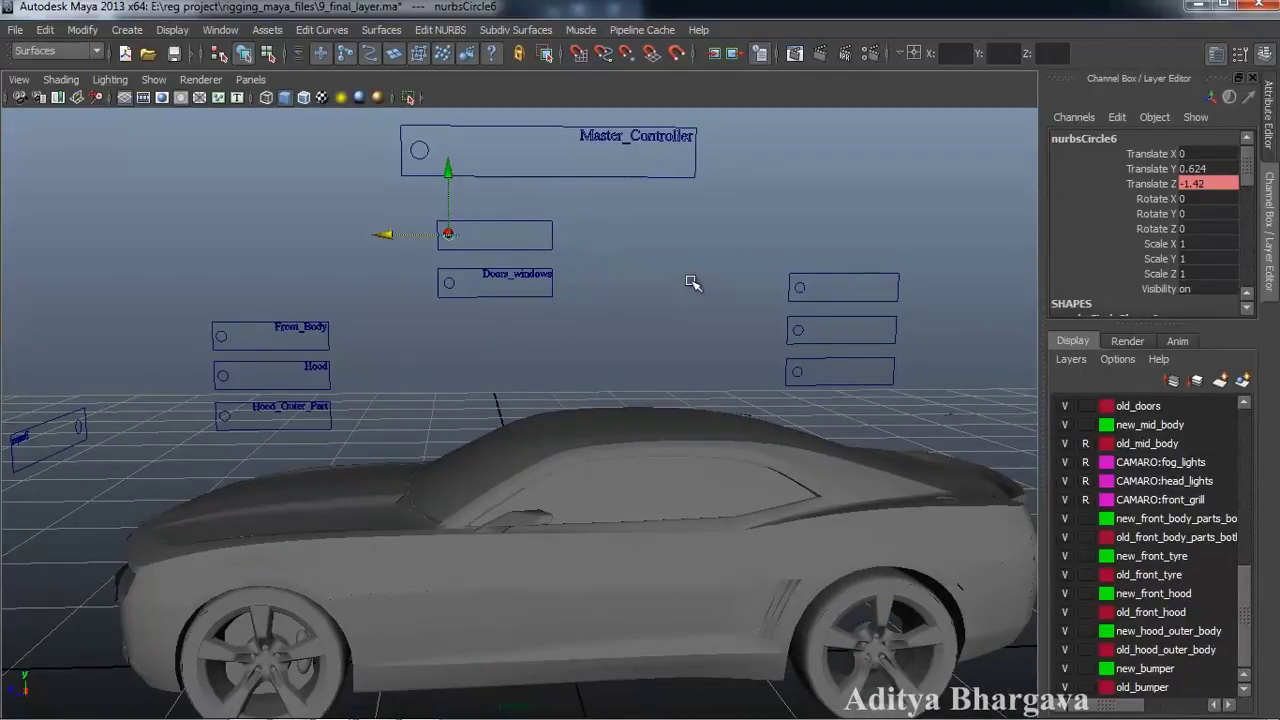
# Create the text curves "Mid_body" in Times New Roman for the upper slider above the roof
pyautogui.click(291, 158)
pyautogui.click(127, 29)
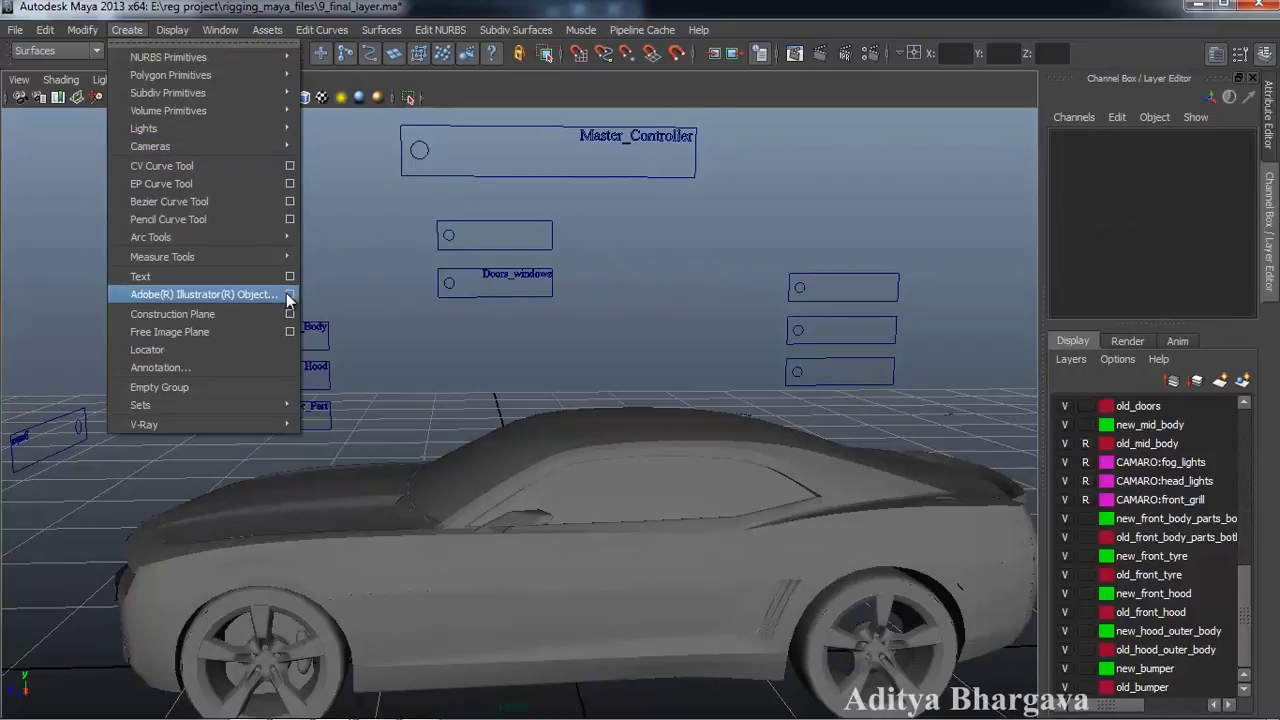
pyautogui.click(287, 275)
pyautogui.moveTo(990, 197); pyautogui.dragTo(841, 203)
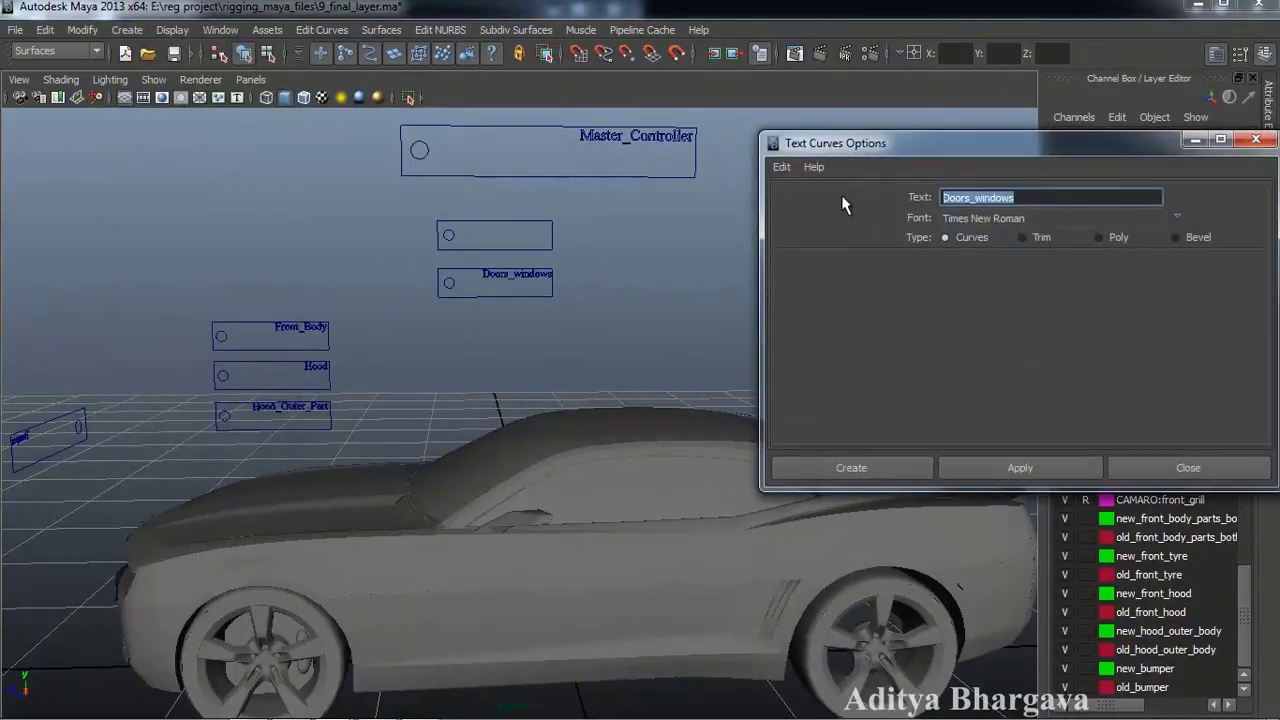
pyautogui.write('Mid_body')
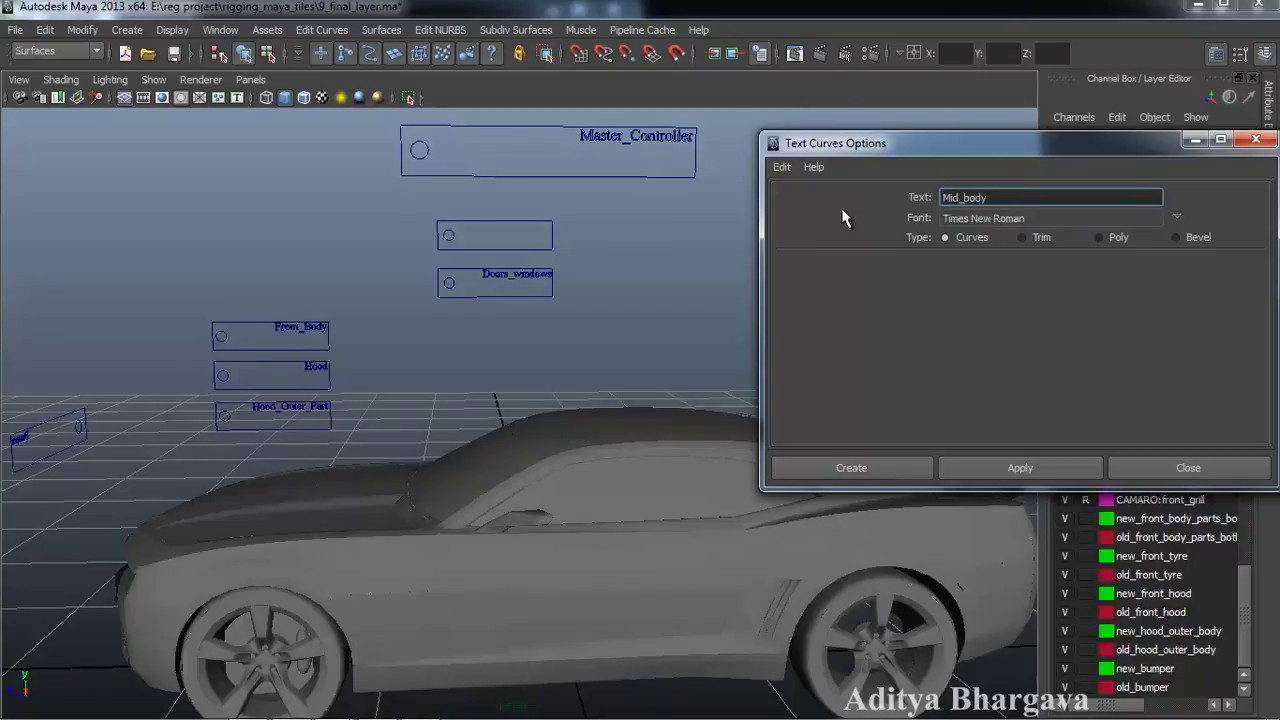
pyautogui.click(889, 470)
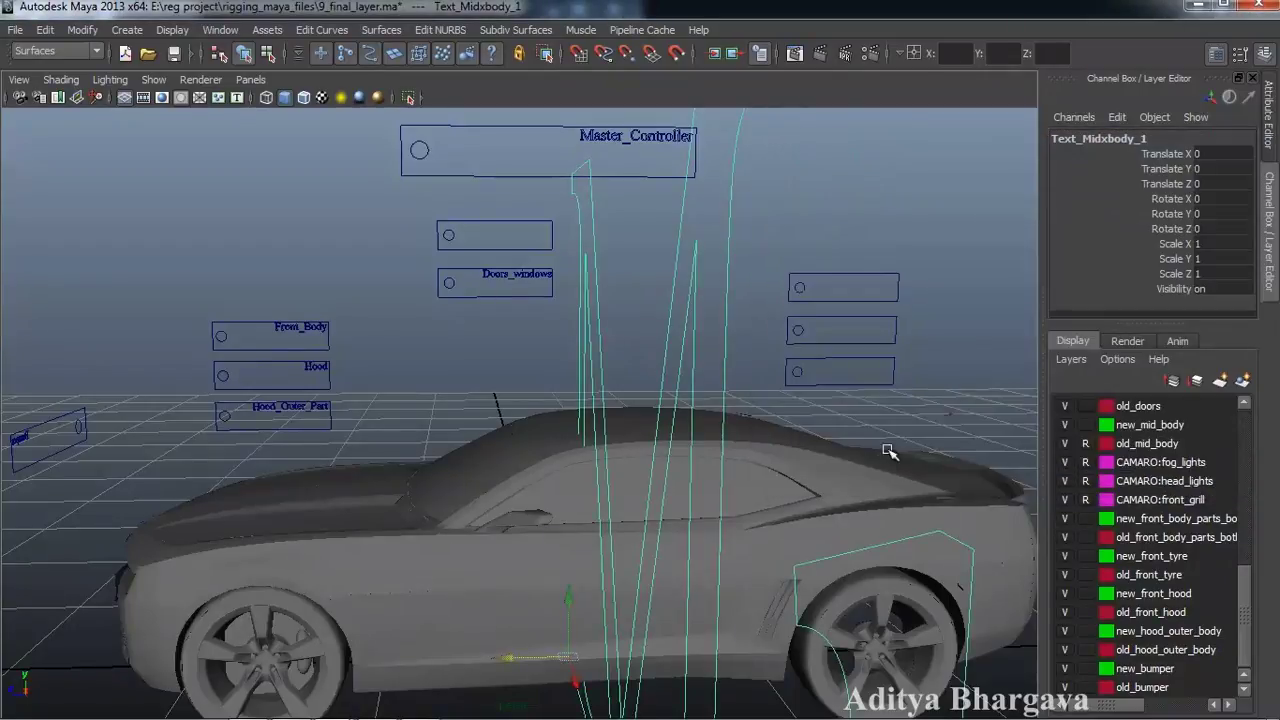
# Set the Mid_body text's Rotate Y to 90 and its Scale X, Y and Z to 0.017
pyautogui.click(1218, 214)
pyautogui.write('90')
pyautogui.press('Return')
pyautogui.press('Return')
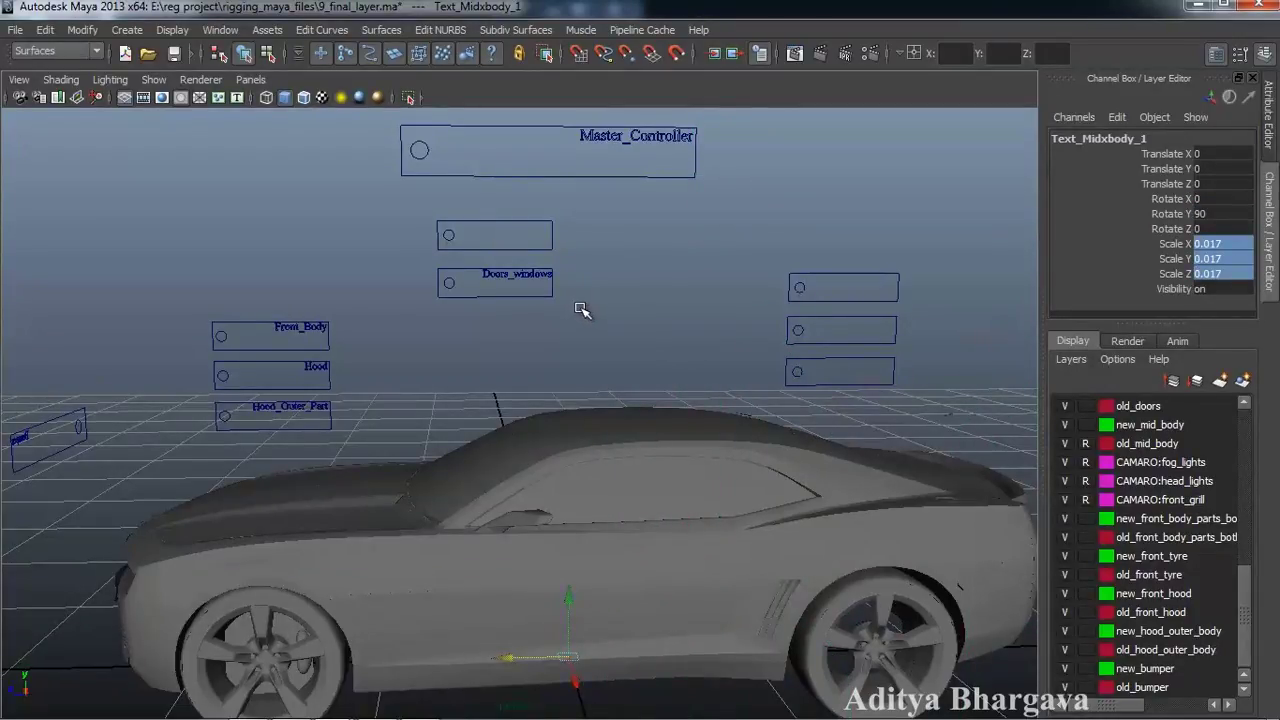
# Snap the Mid_body text to the upper rectangle above the roof and shift it along Z and Y to fit inside
pyautogui.press('c')
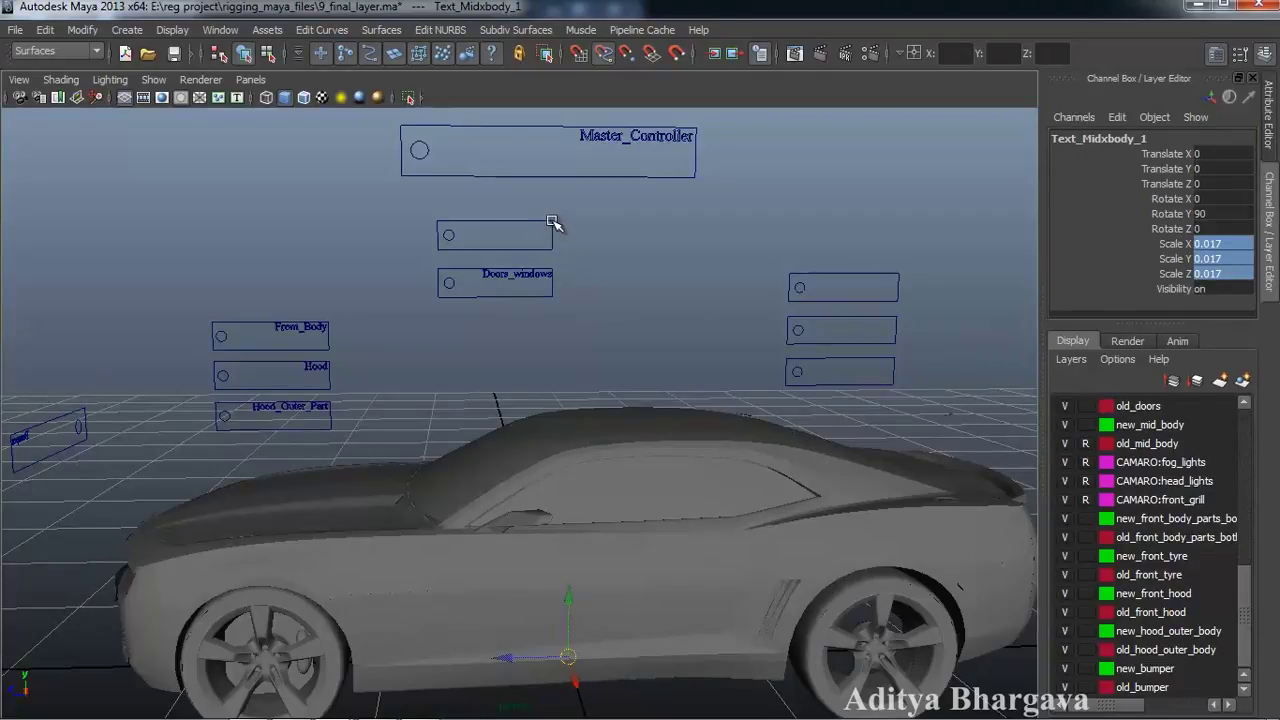
pyautogui.moveTo(552, 222); pyautogui.dragTo(549, 218, button='middle')
pyautogui.moveTo(547, 171); pyautogui.dragTo(547, 178)
pyautogui.scroll(5, 543, 231)
pyautogui.keyDown('alt'); pyautogui.moveTo(543, 231); pyautogui.dragTo(535, 395, button='middle'); pyautogui.keyUp('alt')
pyautogui.keyDown('alt'); pyautogui.moveTo(571, 251); pyautogui.dragTo(576, 377, button='middle'); pyautogui.keyUp('alt')
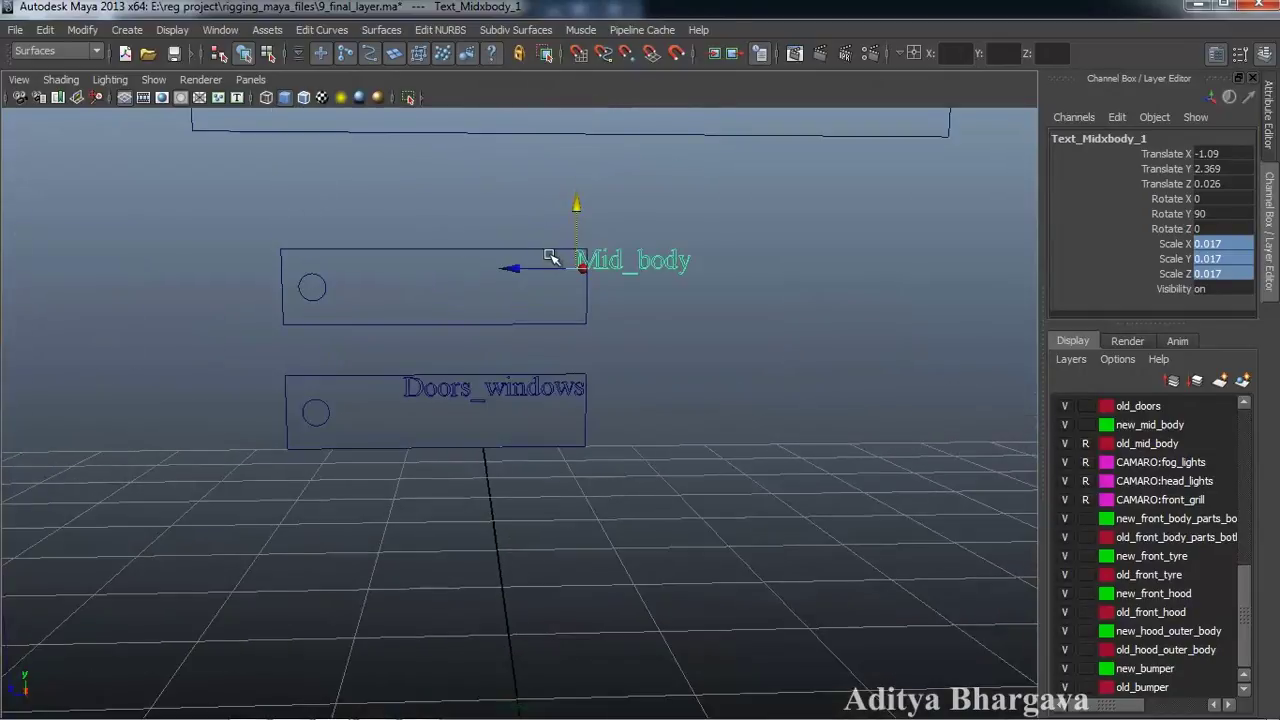
pyautogui.moveTo(528, 266); pyautogui.dragTo(414, 269)
pyautogui.moveTo(469, 204); pyautogui.dragTo(469, 206)
pyautogui.scroll(-5, 575, 345)
# Test-move the uppermost of the three rear sliders along Z to check which car part it controls
pyautogui.scroll(5, 607, 373)
pyautogui.keyDown('alt'); pyautogui.moveTo(656, 432); pyautogui.dragTo(623, 437); pyautogui.keyUp('alt')
pyautogui.click(763, 243)
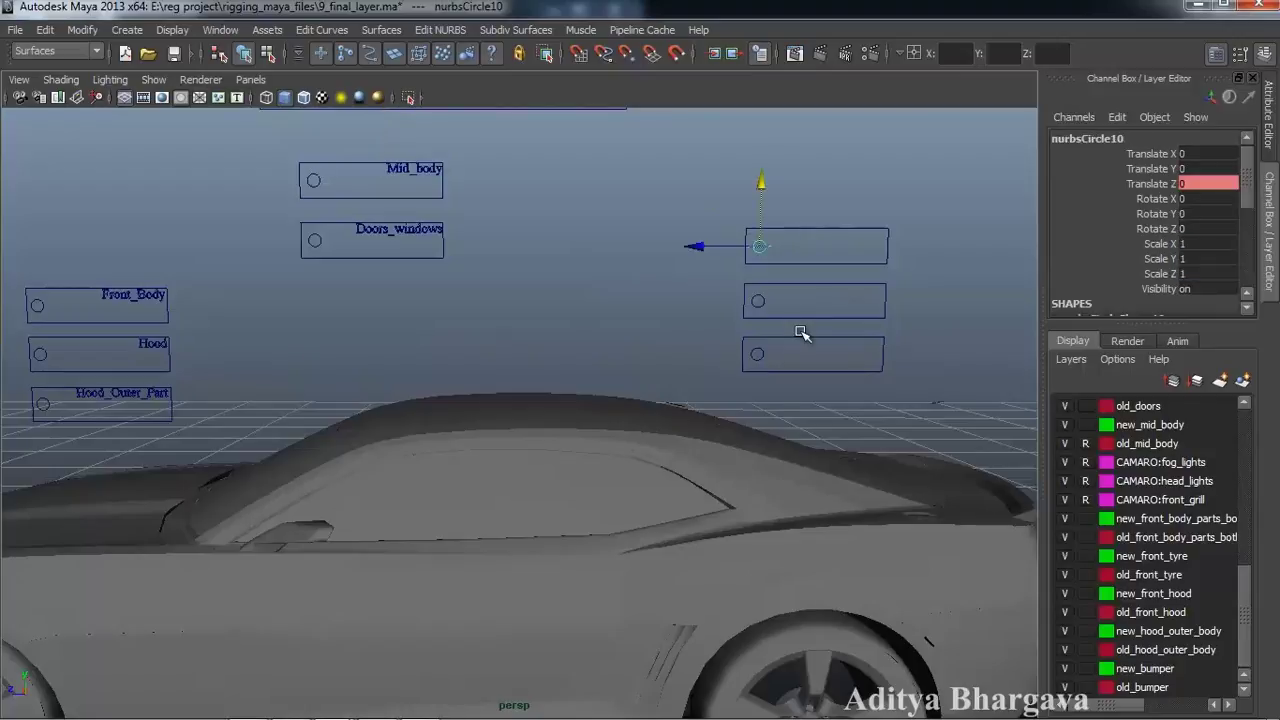
pyautogui.scroll(-4, 790, 316)
pyautogui.moveTo(600, 294)
pyautogui.mouseDown()
pyautogui.moveTo(680, 298)
pyautogui.moveTo(580, 297)
pyautogui.mouseUp()
pyautogui.scroll(3, 643, 320)
pyautogui.keyDown('alt'); pyautogui.moveTo(650, 323); pyautogui.dragTo(596, 331); pyautogui.keyUp('alt')
pyautogui.keyDown('alt'); pyautogui.moveTo(649, 398); pyautogui.dragTo(638, 400); pyautogui.keyUp('alt')
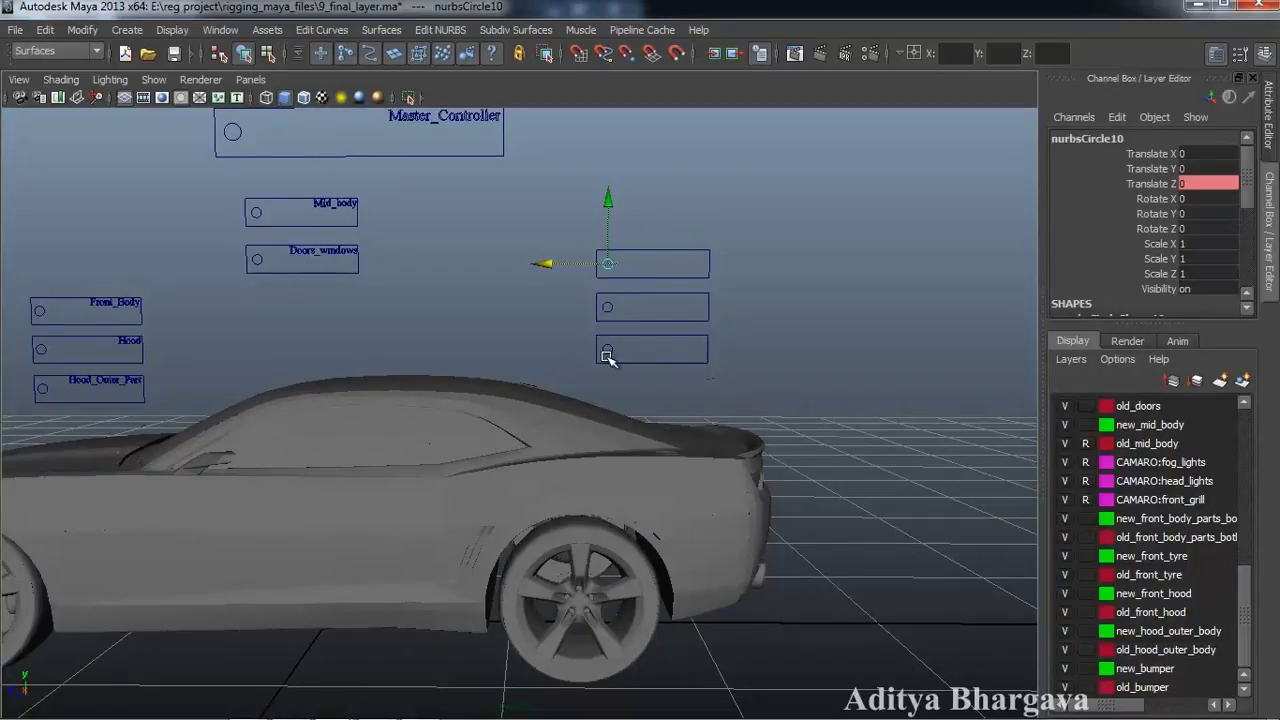
# Create the text curves "bumper_base" in Times New Roman for the uppermost rear slider
pyautogui.click(127, 29)
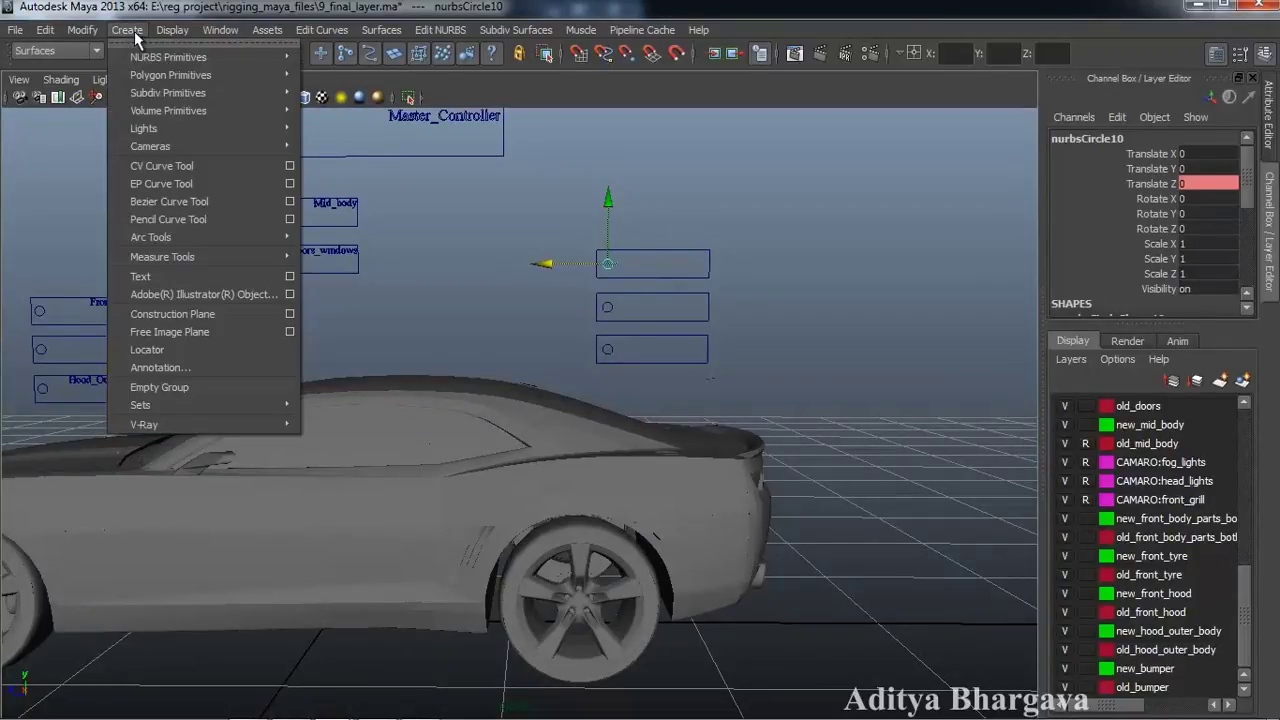
pyautogui.click(288, 278)
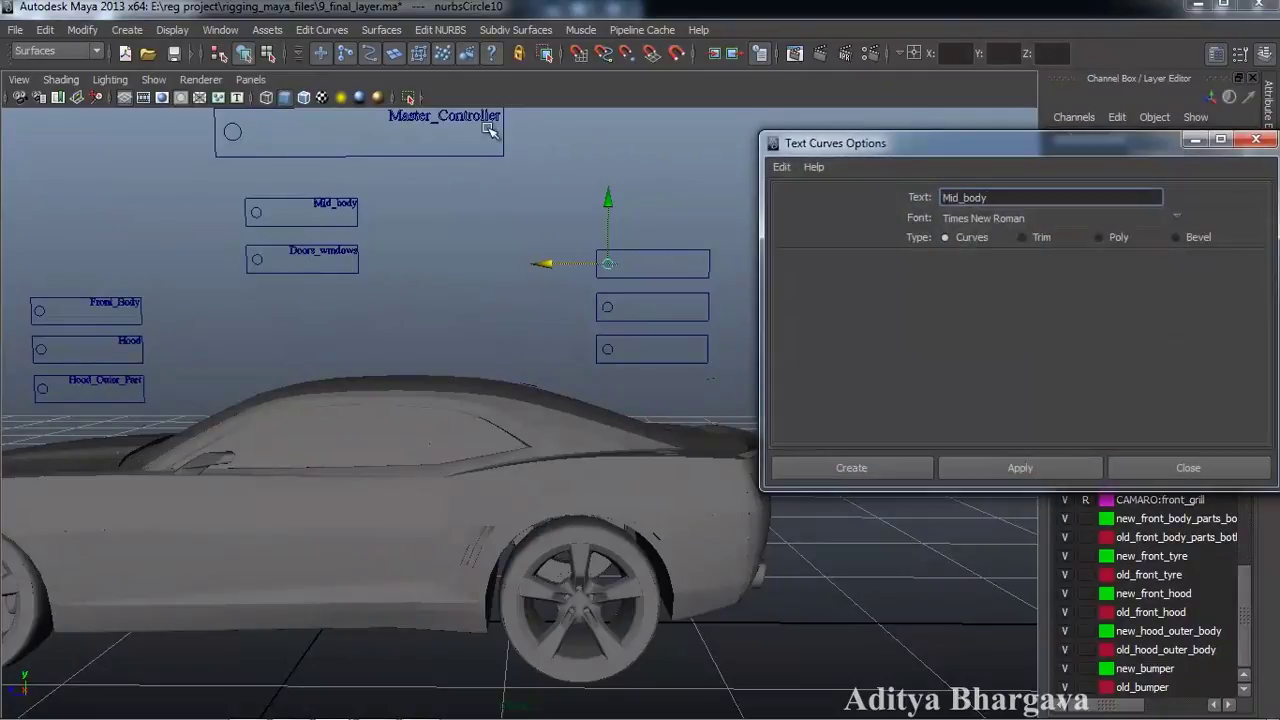
pyautogui.keyDown('alt'); pyautogui.moveTo(677, 346); pyautogui.dragTo(634, 354, button='middle'); pyautogui.keyUp('alt')
pyautogui.doubleClick(1038, 201)
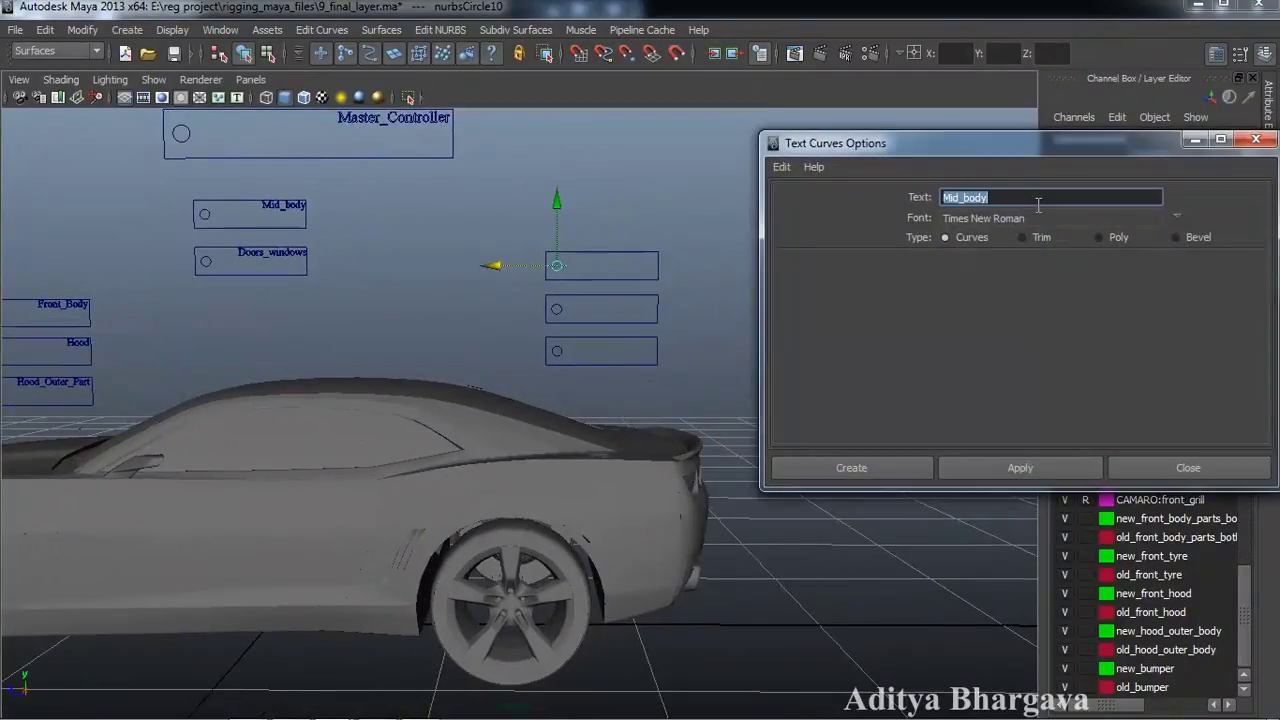
pyautogui.write('bumper_base')
pyautogui.click(992, 467)
pyautogui.click(1142, 467)
# Set the bumper_base text's Rotate Y to 90 and its Scale X, Y and Z to 0.017
pyautogui.click(1223, 213)
pyautogui.write('90')
pyautogui.press('Return')
pyautogui.moveTo(1216, 244); pyautogui.dragTo(1214, 272)
pyautogui.write('0.017')
pyautogui.press('Return')
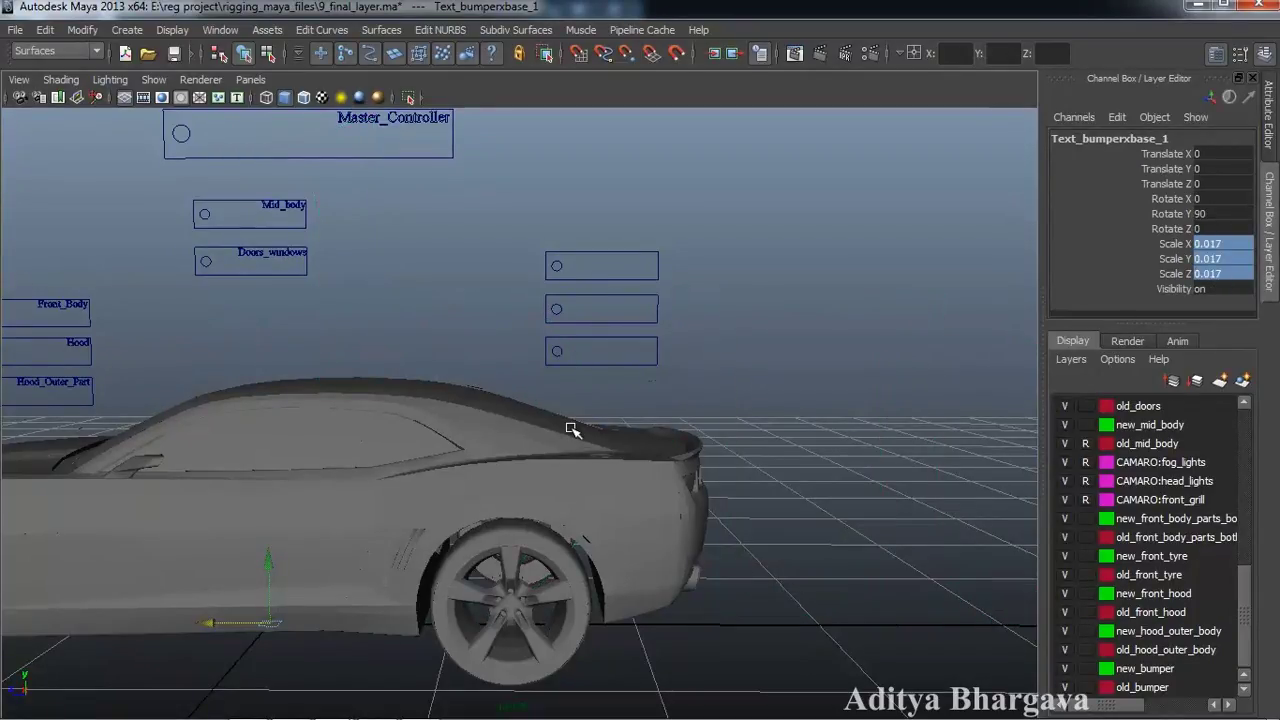
# Snap the bumper_base text to the uppermost rear rectangle and fit it inside at about Translate X -1.09, Y 2.038 and Z -1.89
pyautogui.press('c')
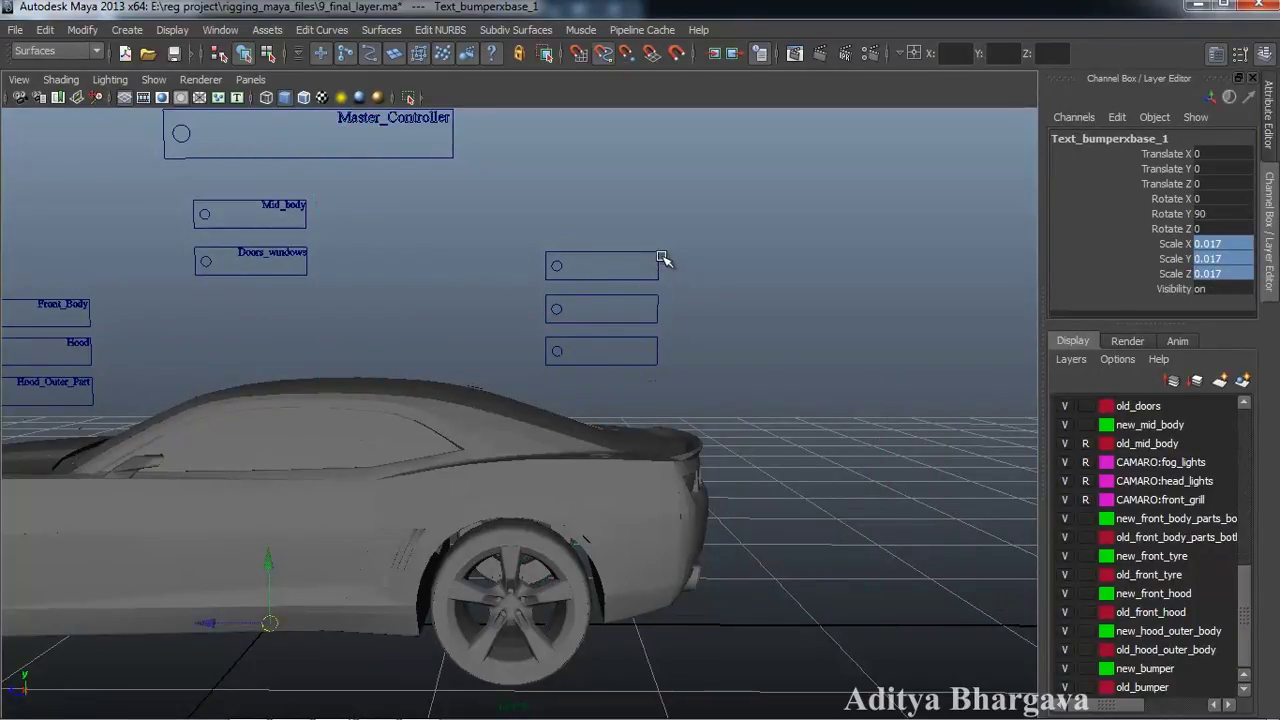
pyautogui.moveTo(656, 256); pyautogui.dragTo(551, 256)
pyautogui.keyDown('alt'); pyautogui.moveTo(592, 282); pyautogui.dragTo(536, 403, button='middle'); pyautogui.keyUp('alt')
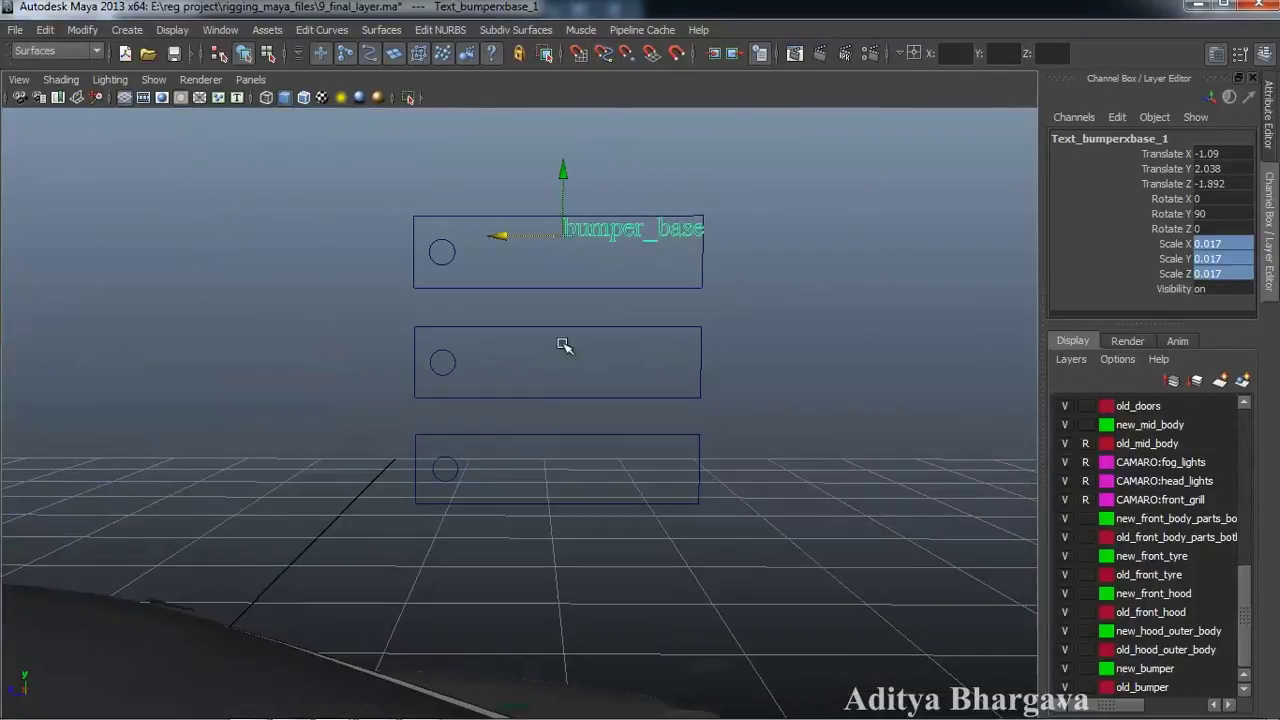
pyautogui.moveTo(515, 238); pyautogui.dragTo(512, 238)
pyautogui.scroll(-8, 543, 280)
# Test-move the middle rear slider along Z and look through the display layers for the parts it controls
pyautogui.click(526, 264)
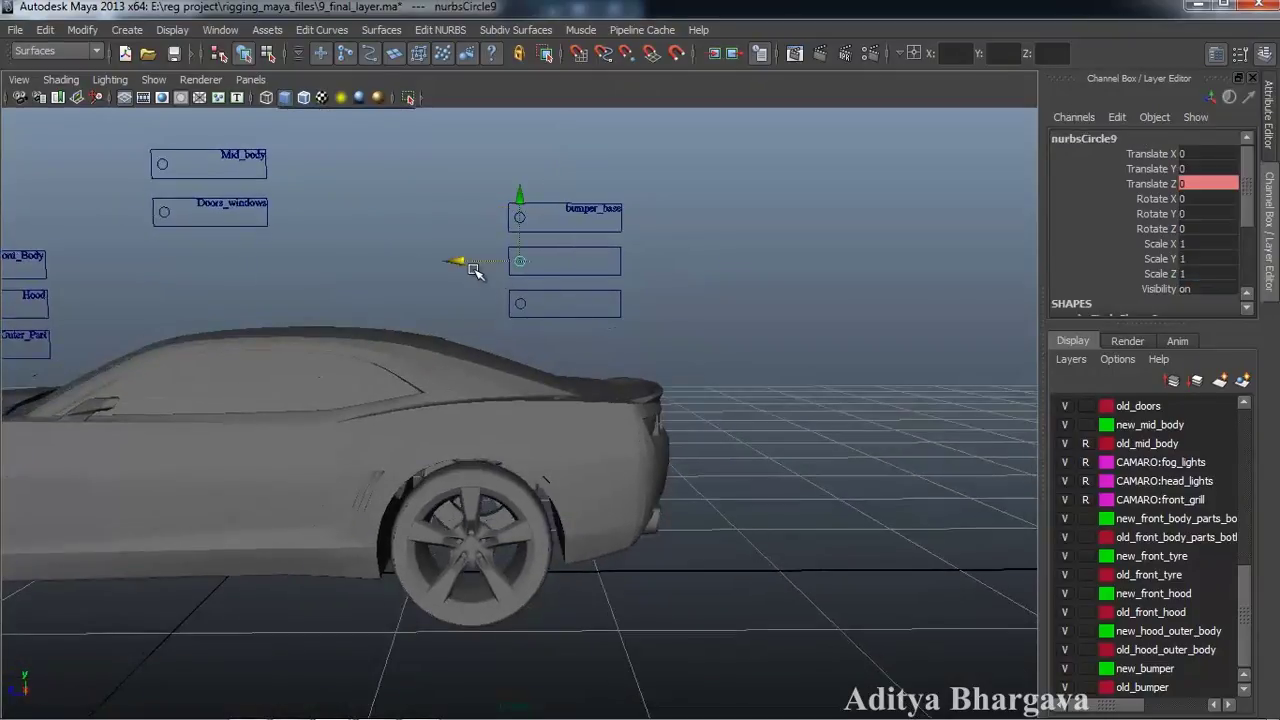
pyautogui.moveTo(491, 266); pyautogui.dragTo(432, 266)
pyautogui.moveTo(1246, 617); pyautogui.dragTo(1246, 532)
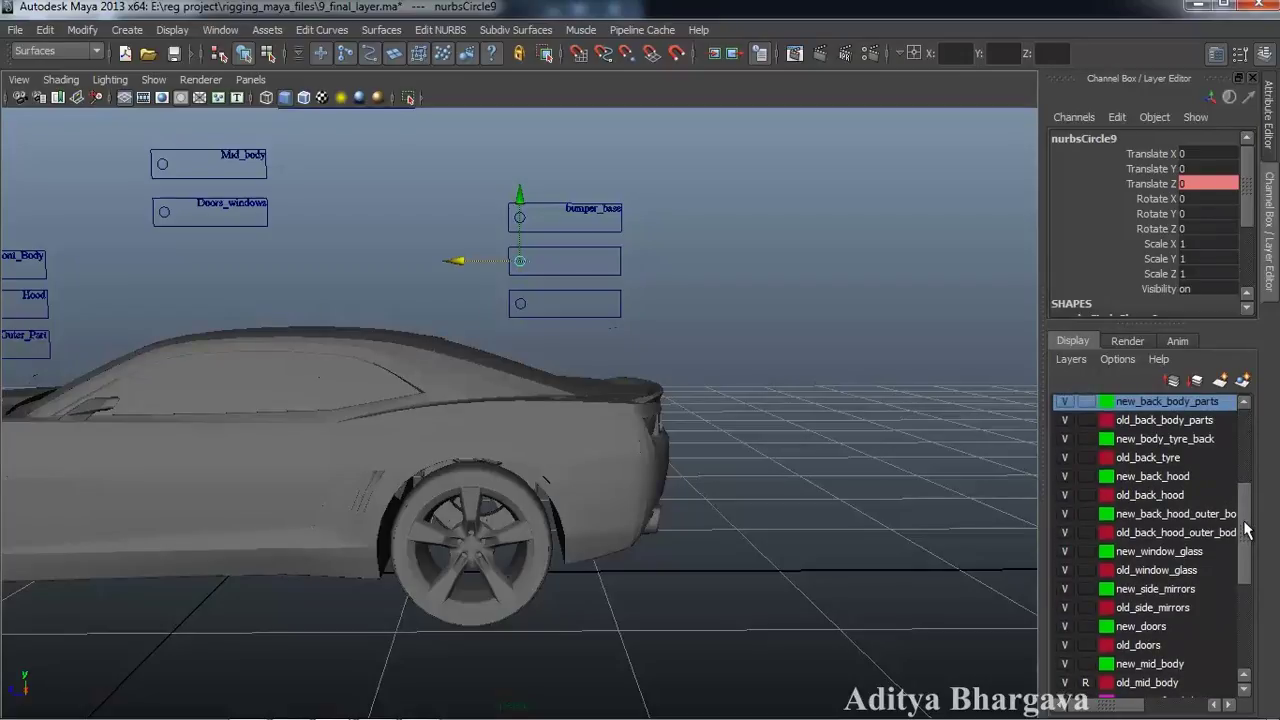
pyautogui.keyDown('alt'); pyautogui.moveTo(464, 350); pyautogui.dragTo(518, 320); pyautogui.keyUp('alt')
pyautogui.click(452, 262)
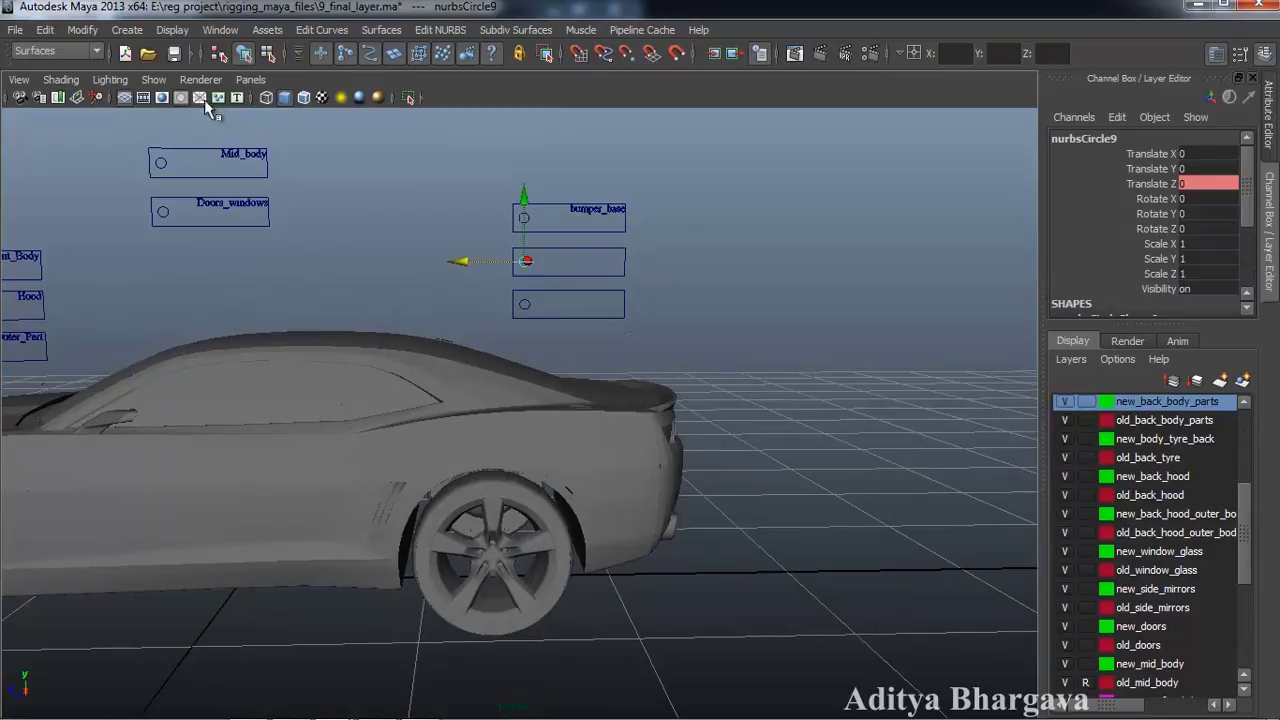
# Create the text curves "Hood_Tyre" in Times New Roman for the middle rear slider
pyautogui.click(127, 29)
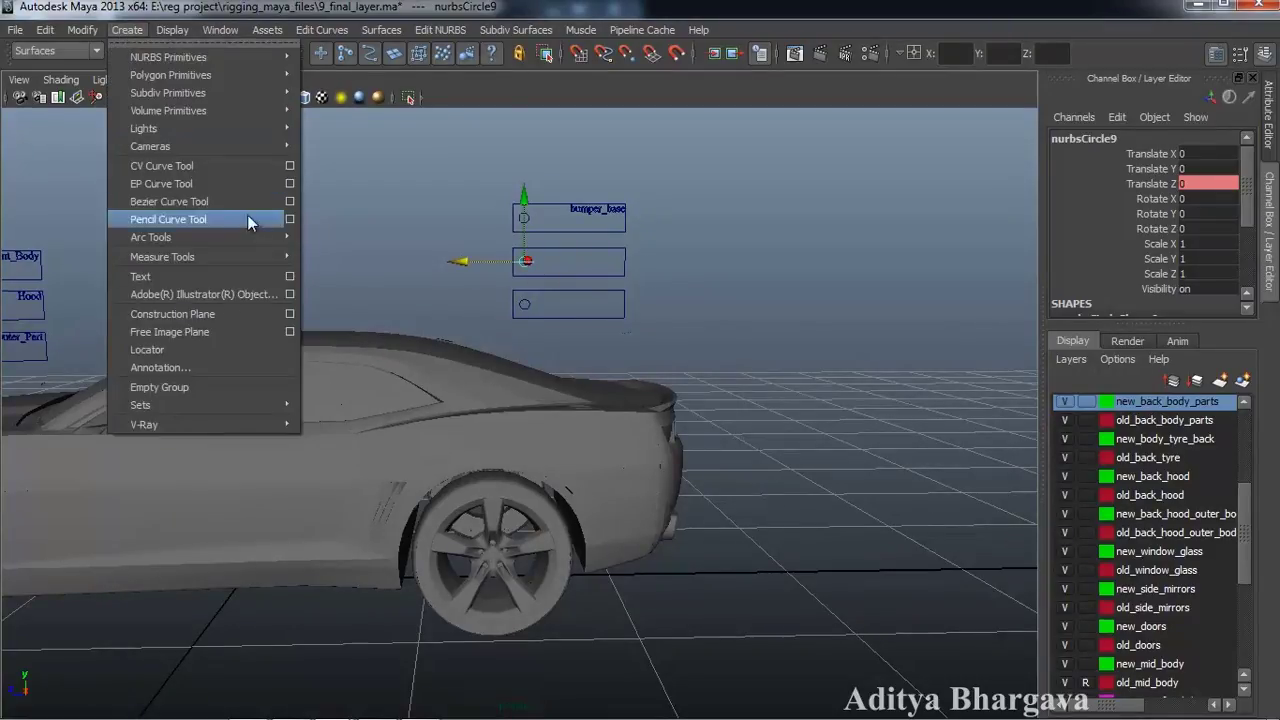
pyautogui.click(290, 276)
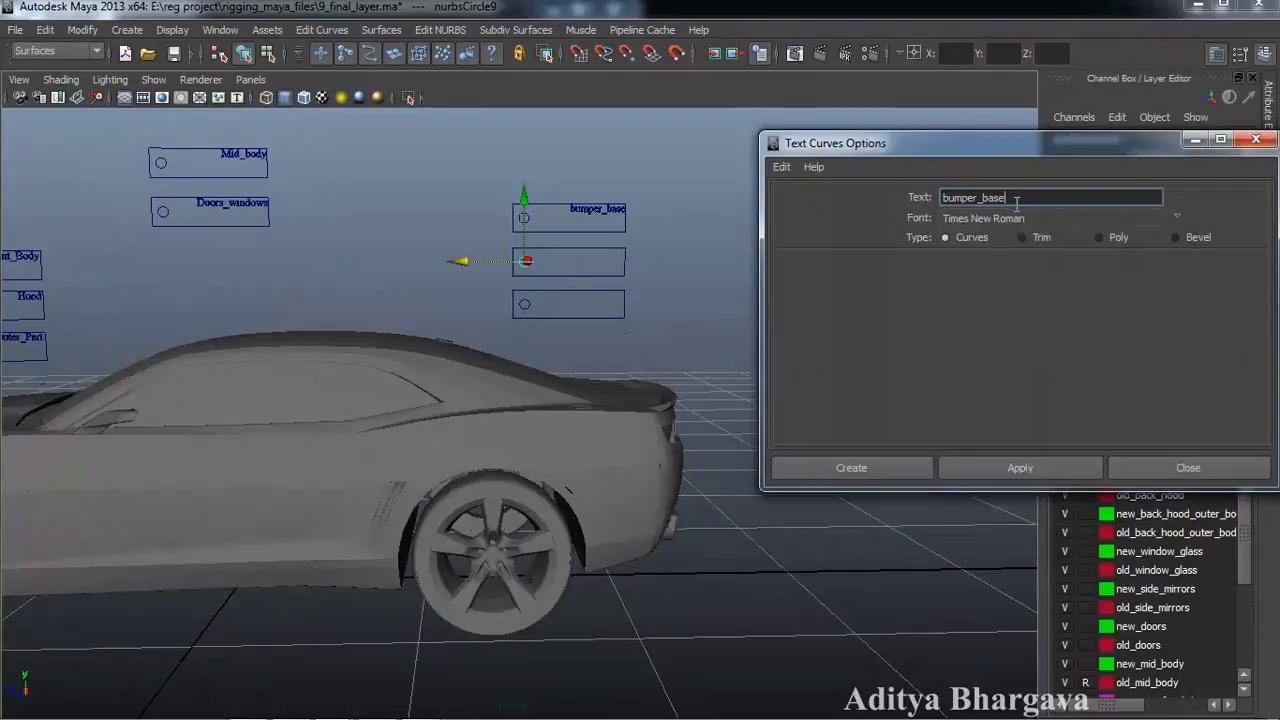
pyautogui.write('Hood')
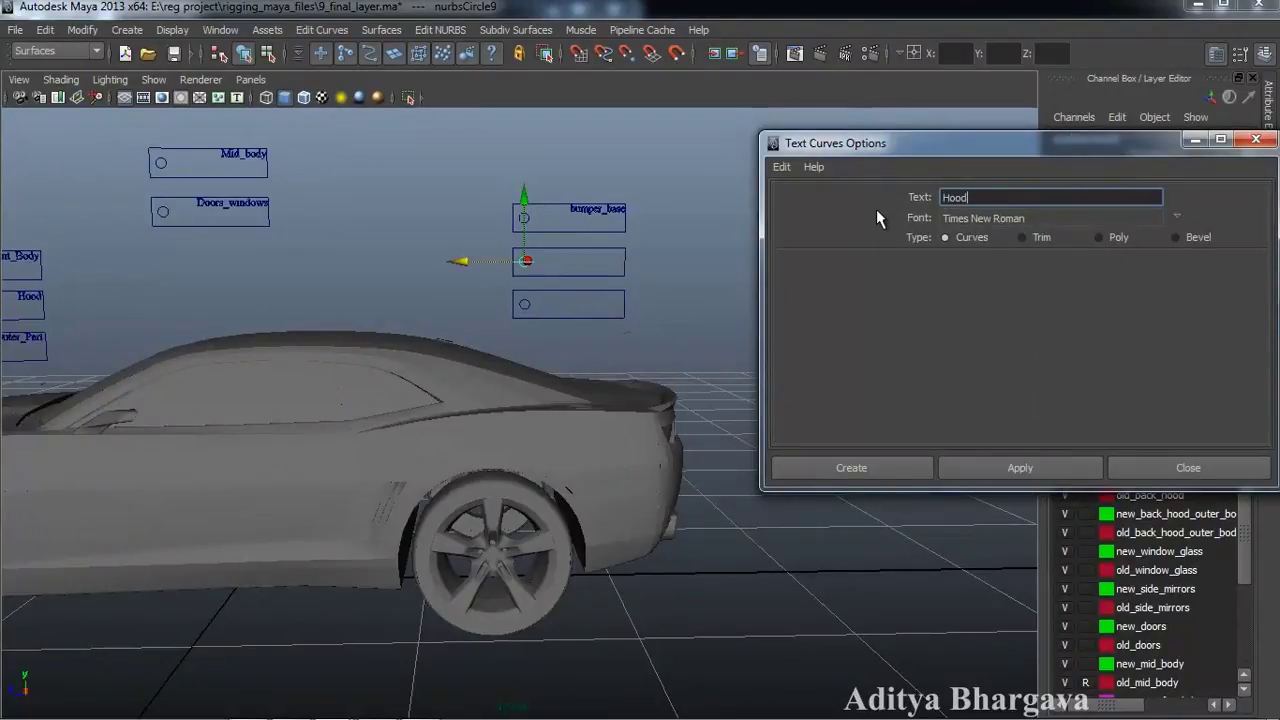
pyautogui.write('_Tyre')
pyautogui.click(1059, 463)
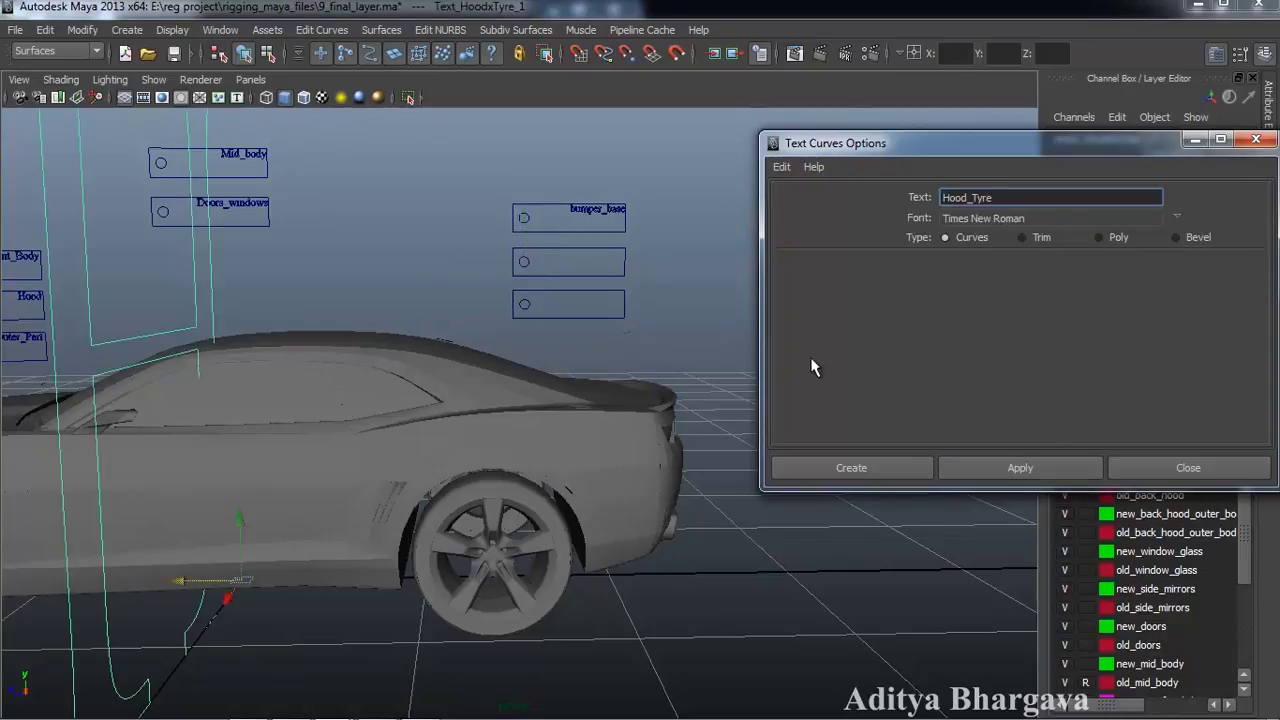
pyautogui.click(1175, 470)
# Set the Hood_Tyre text's Rotate Y to 90 and its Scale X, Y and Z to 0.017
pyautogui.click(1216, 213)
pyautogui.write('90')
pyautogui.press('Return')
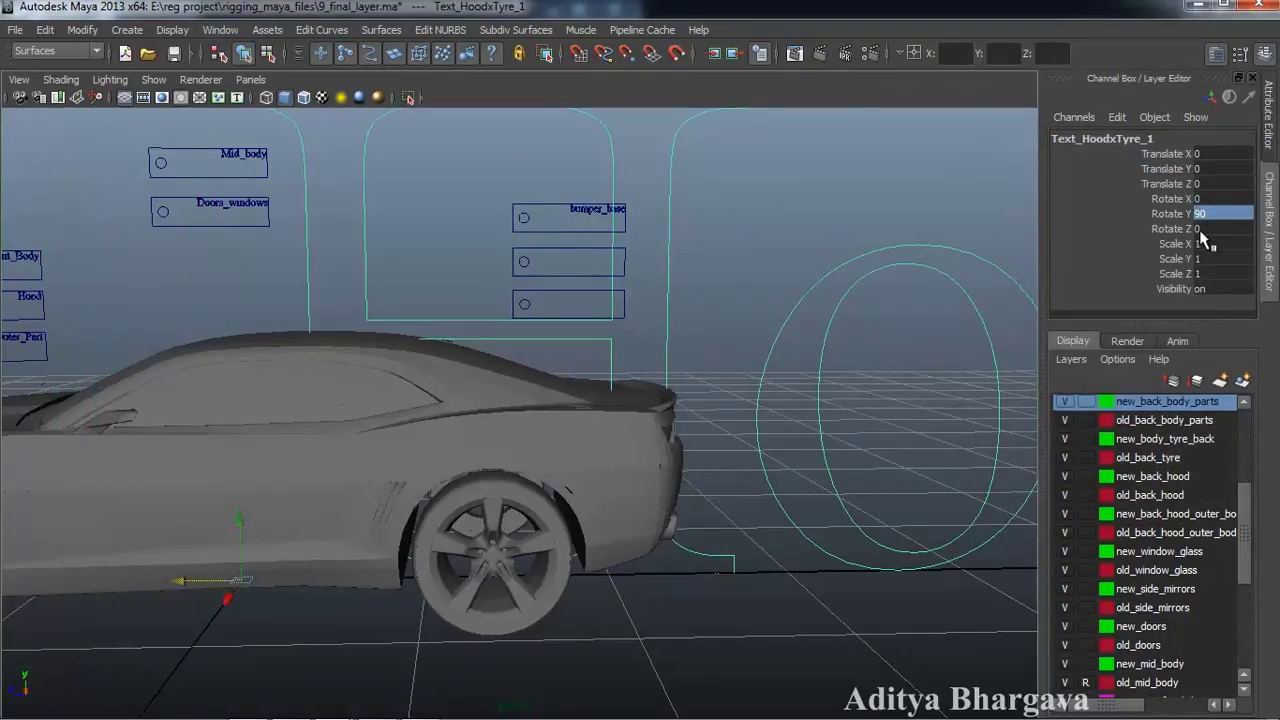
pyautogui.moveTo(1213, 244); pyautogui.dragTo(1213, 274)
pyautogui.write('0.017')
pyautogui.press('Return')
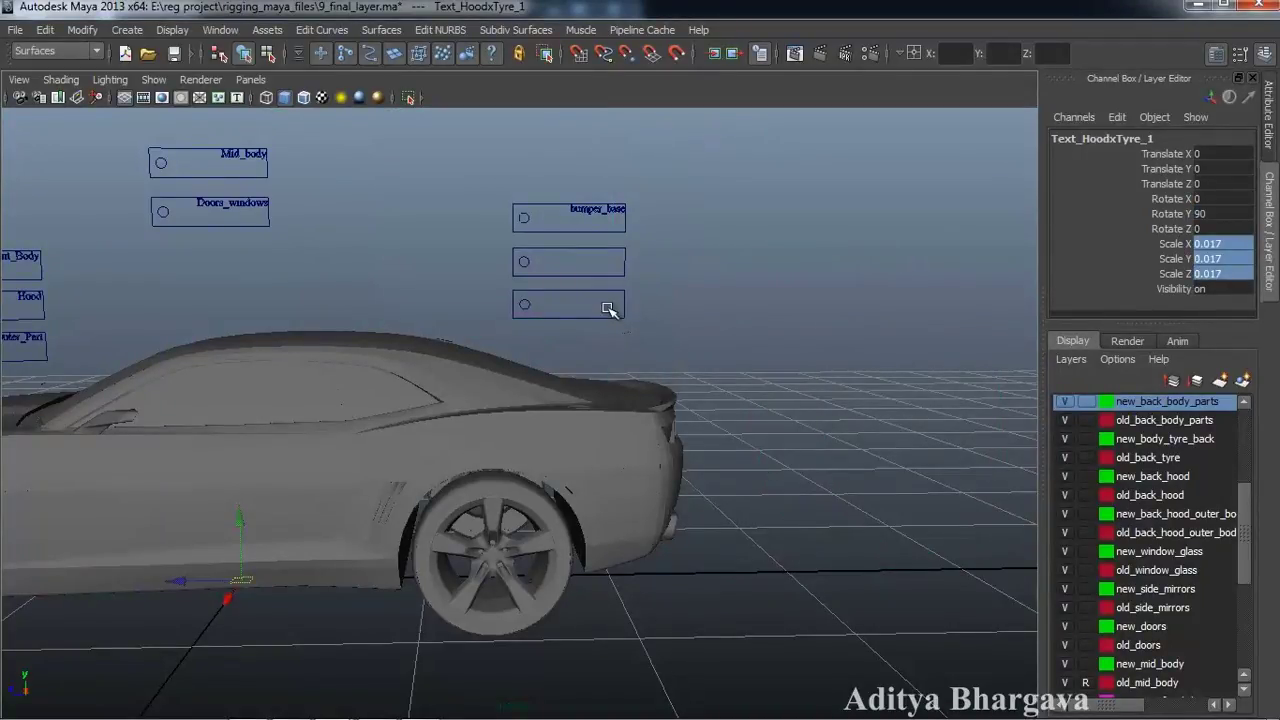
# Snap the Hood_Tyre text to the middle rear rectangle and adjust its height and Z position to fit inside
pyautogui.press('c')
pyautogui.moveTo(622, 256); pyautogui.dragTo(536, 276, button='middle')
pyautogui.scroll(3, 623, 377)
pyautogui.moveTo(584, 201); pyautogui.dragTo(584, 202)
pyautogui.moveTo(521, 270); pyautogui.dragTo(523, 270)
pyautogui.scroll(-3, 560, 310)
pyautogui.moveTo(614, 317); pyautogui.dragTo(614, 318)
# Test-move the lowest rear slider along Z and examine the car's rear for the part that responds
pyautogui.click(732, 366)
pyautogui.moveTo(529, 310); pyautogui.dragTo(455, 325)
pyautogui.moveTo(514, 387)
pyautogui.keyDown('alt'); pyautogui.mouseDown()
pyautogui.moveTo(508, 371)
pyautogui.moveTo(500, 390)
pyautogui.moveTo(517, 388)
pyautogui.mouseUp(); pyautogui.keyUp('alt')
pyautogui.scroll(2, 502, 385)
pyautogui.scroll(2, 517, 388)
pyautogui.keyDown('alt'); pyautogui.moveTo(517, 388); pyautogui.dragTo(523, 334, button='middle'); pyautogui.keyUp('alt')
pyautogui.keyDown('alt'); pyautogui.moveTo(523, 334); pyautogui.dragTo(534, 349); pyautogui.keyUp('alt')
pyautogui.keyDown('alt'); pyautogui.moveTo(534, 349); pyautogui.dragTo(548, 342, button='middle'); pyautogui.keyUp('alt')
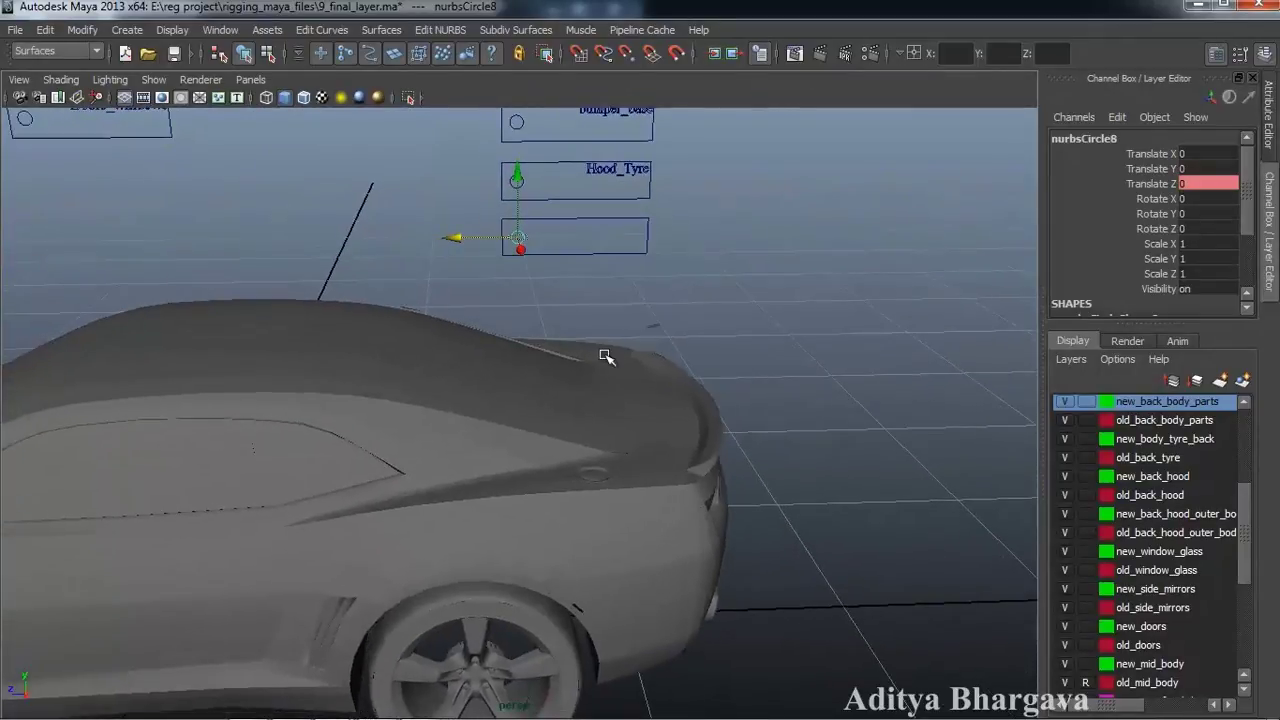
pyautogui.scroll(-2, 677, 292)
pyautogui.keyDown('alt'); pyautogui.moveTo(677, 297); pyautogui.dragTo(638, 315, button='middle'); pyautogui.keyUp('alt')
pyautogui.scroll(1, 640, 316)
pyautogui.scroll(-1, 648, 318)
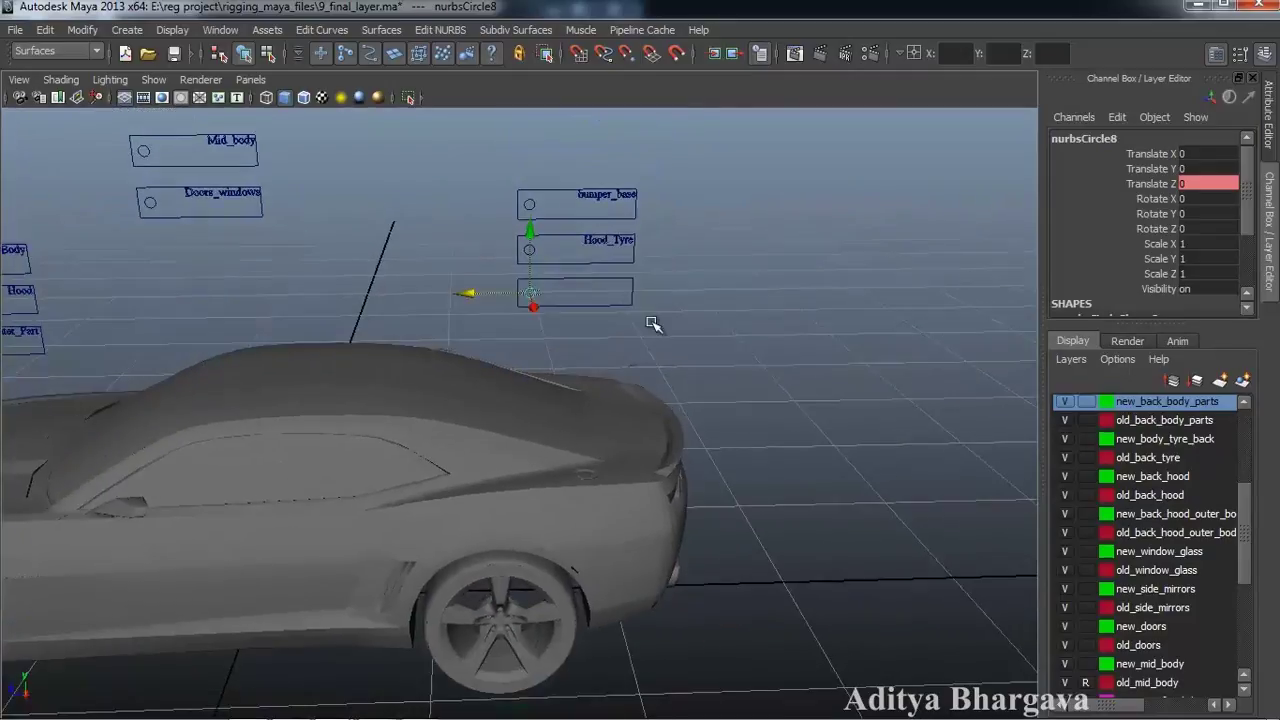
pyautogui.keyDown('alt'); pyautogui.moveTo(656, 318); pyautogui.dragTo(662, 341); pyautogui.keyUp('alt')
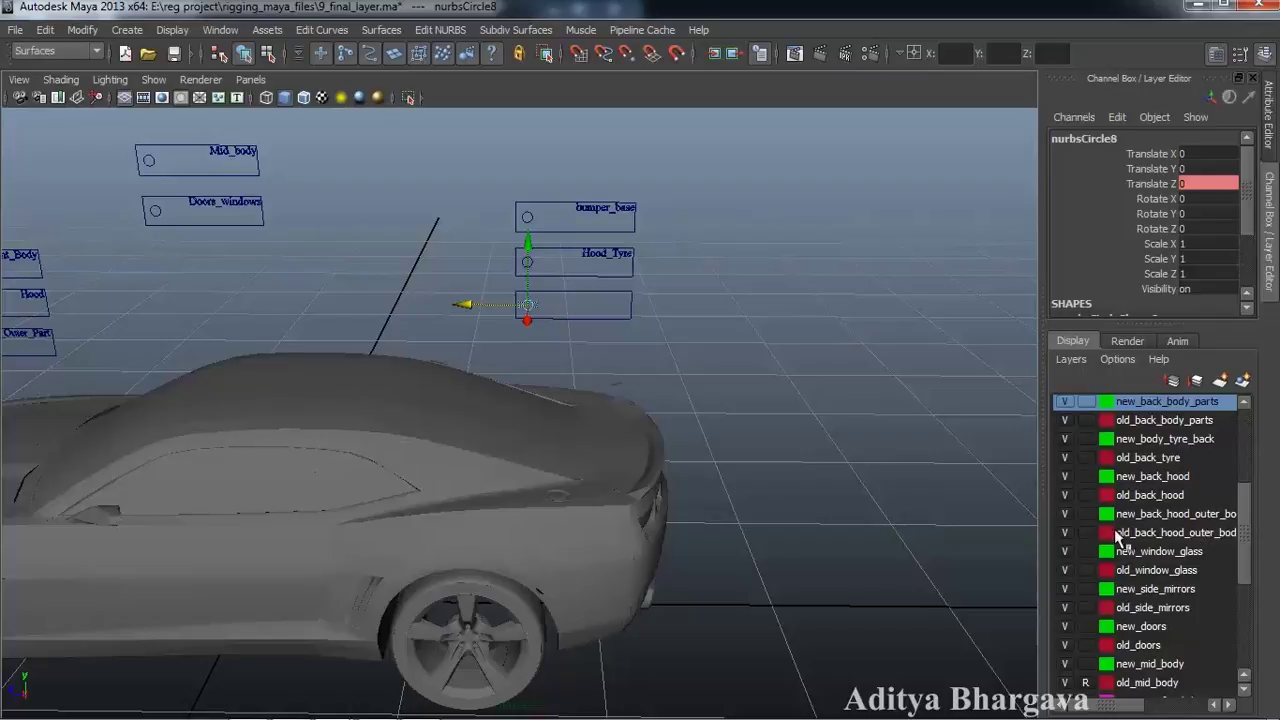
# Toggle the visibility of the old back hood outer body layer off and on to identify its part
pyautogui.click(1066, 530)
pyautogui.click(1066, 530)
pyautogui.keyDown('alt'); pyautogui.moveTo(607, 341); pyautogui.dragTo(609, 357); pyautogui.keyUp('alt')
# Create the text curves "Hood_Outer_Part" in Times New Roman for the lowest rear slider
pyautogui.click(128, 30)
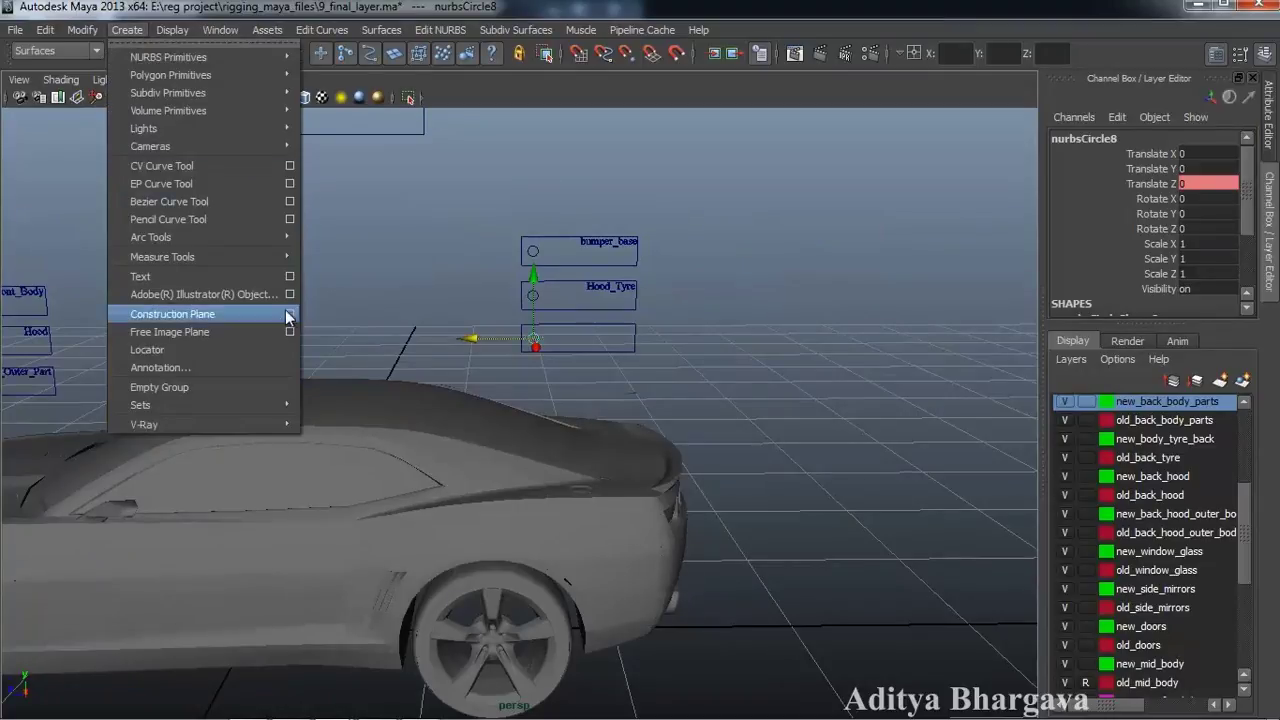
pyautogui.click(289, 277)
pyautogui.doubleClick(1008, 196)
pyautogui.moveTo(1006, 197); pyautogui.dragTo(974, 199)
pyautogui.press('BackSpace')
pyautogui.write('Outer_Part')
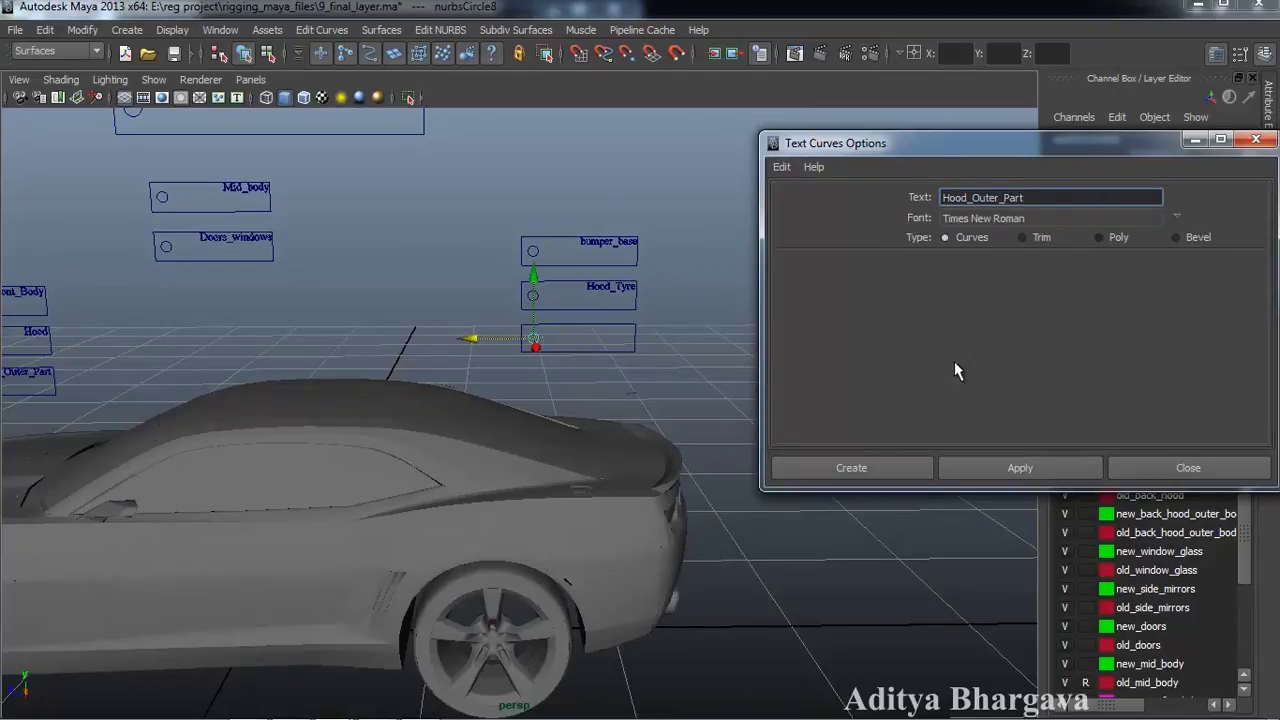
pyautogui.click(994, 465)
pyautogui.click(1206, 466)
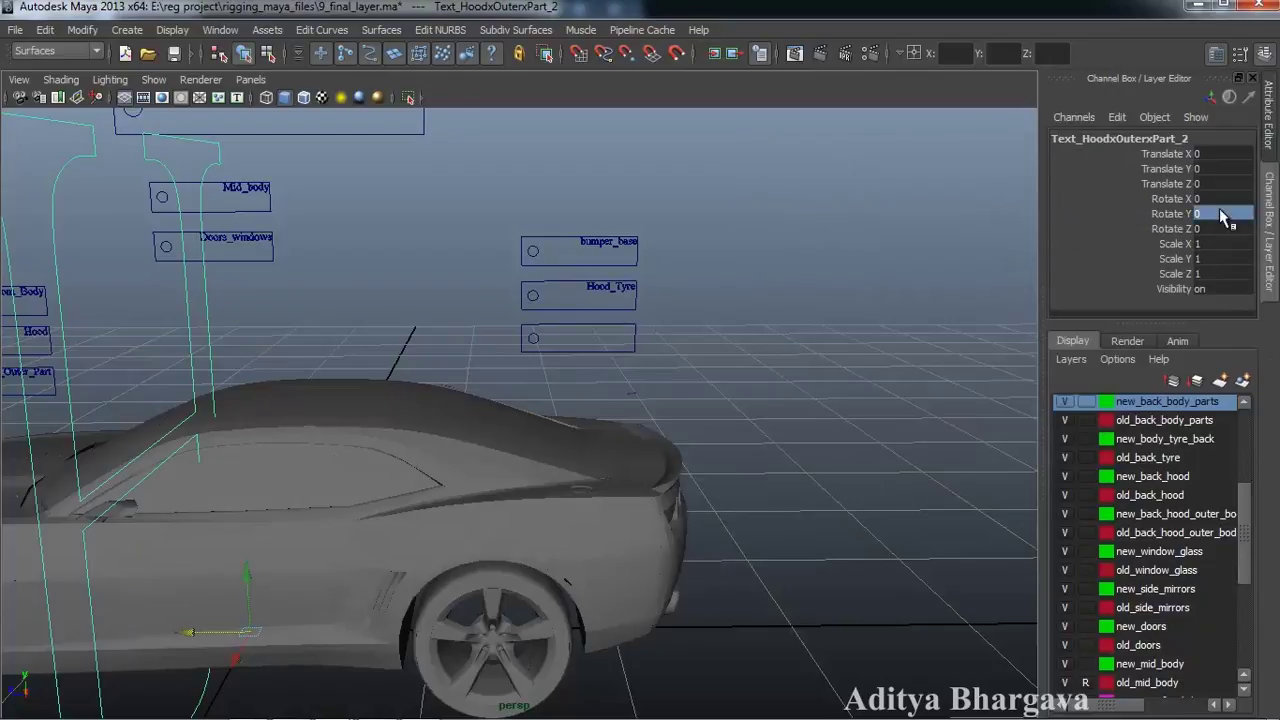
# Rotate the new Hood_Outer_Part text 90 on Y and scale it uniformly to 0.017
pyautogui.press('Return')
pyautogui.moveTo(1221, 244); pyautogui.dragTo(1222, 274)
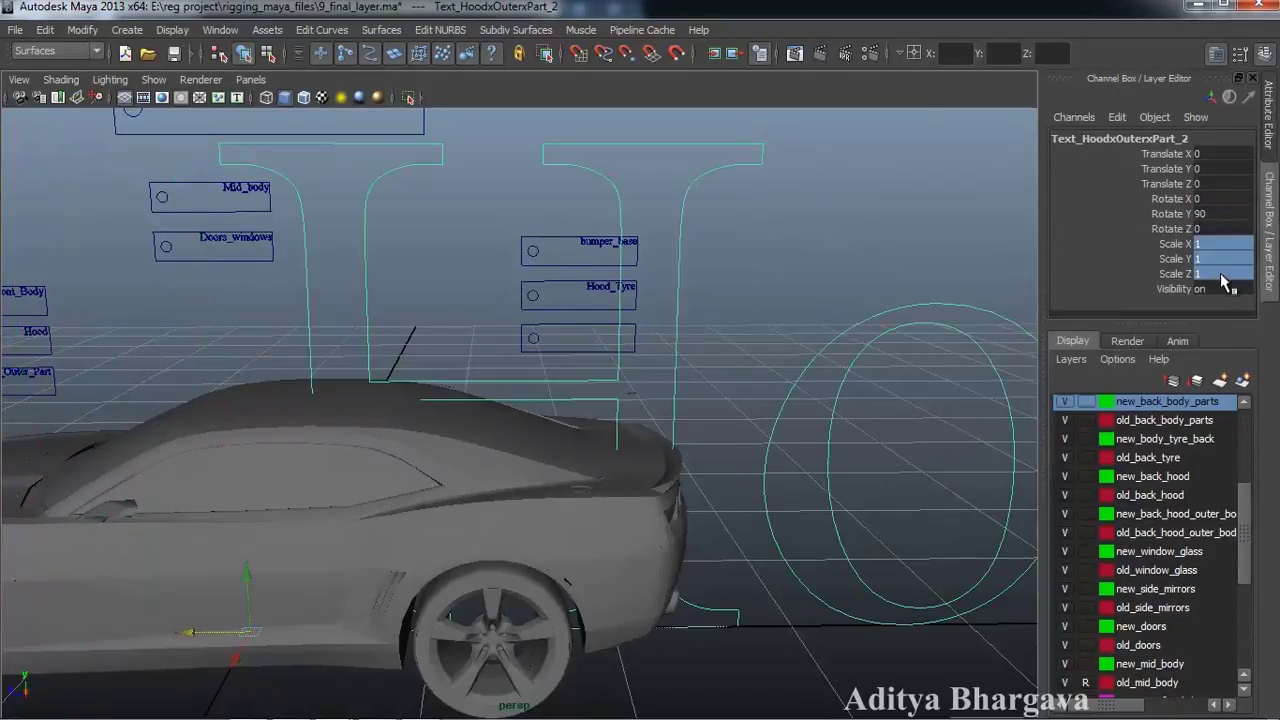
pyautogui.press('Return')
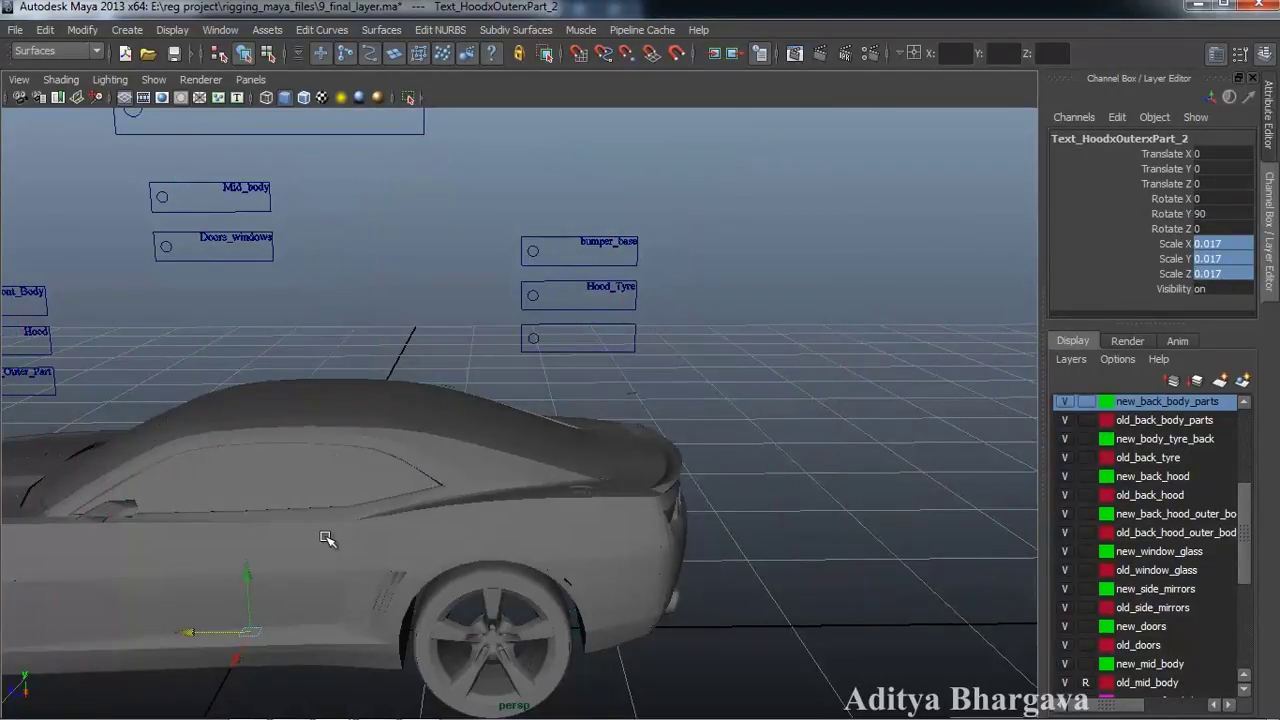
# Snap the Hood_Outer_Part text to the lowest rear rectangle and shift it along Y and Z to fit inside
pyautogui.press('c')
pyautogui.middleClick(632, 328)
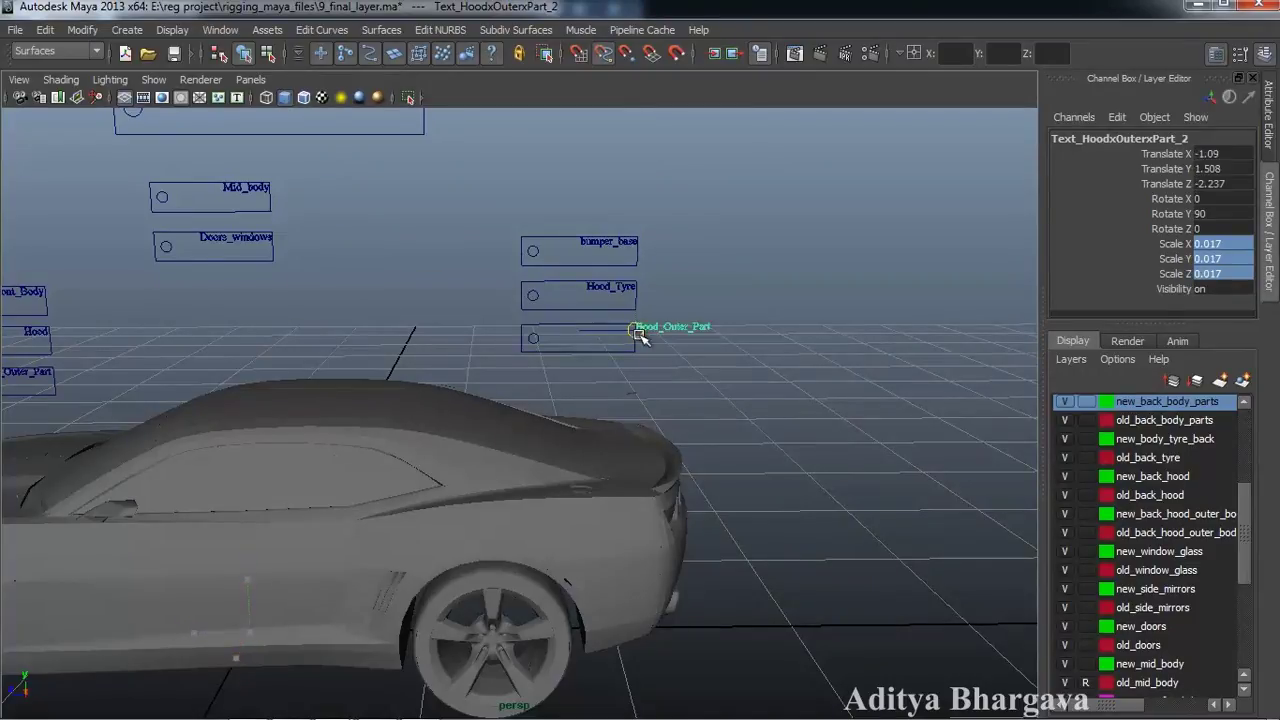
pyautogui.keyDown('alt'); pyautogui.moveTo(635, 332); pyautogui.dragTo(666, 374, button='right'); pyautogui.keyUp('alt')
pyautogui.keyDown('alt'); pyautogui.moveTo(666, 374); pyautogui.dragTo(651, 405, button='middle'); pyautogui.keyUp('alt')
pyautogui.keyDown('alt'); pyautogui.moveTo(651, 405); pyautogui.dragTo(656, 384); pyautogui.keyUp('alt')
pyautogui.moveTo(684, 260); pyautogui.dragTo(686, 265)
pyautogui.moveTo(630, 331); pyautogui.dragTo(506, 326)
pyautogui.scroll(-6, 583, 370)
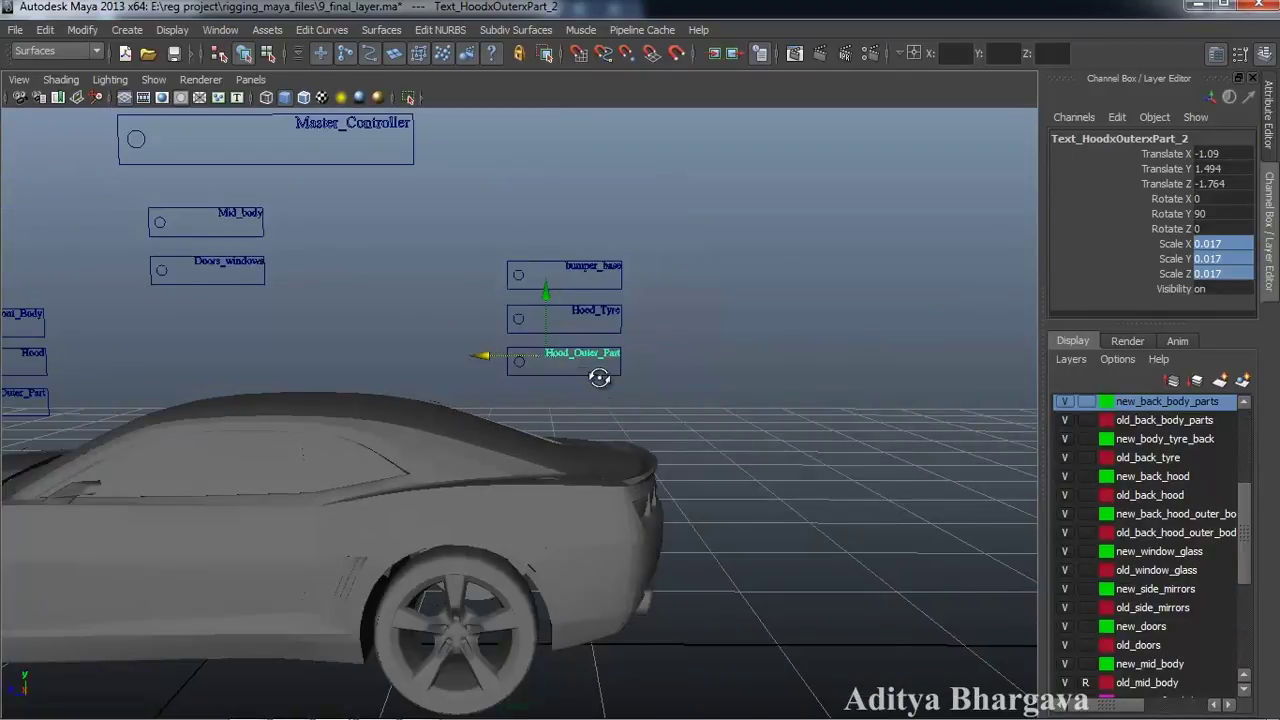
pyautogui.keyDown('alt'); pyautogui.moveTo(583, 370); pyautogui.dragTo(632, 378); pyautogui.keyUp('alt')
pyautogui.keyDown('alt'); pyautogui.moveTo(632, 378); pyautogui.dragTo(754, 357, button='middle'); pyautogui.keyUp('alt')
pyautogui.scroll(2, 686, 357)
pyautogui.keyDown('alt'); pyautogui.moveTo(754, 357); pyautogui.dragTo(600, 352); pyautogui.keyUp('alt')
pyautogui.scroll(3, 650, 350)
pyautogui.keyDown('alt'); pyautogui.moveTo(706, 343); pyautogui.dragTo(680, 345, button='middle'); pyautogui.keyUp('alt')
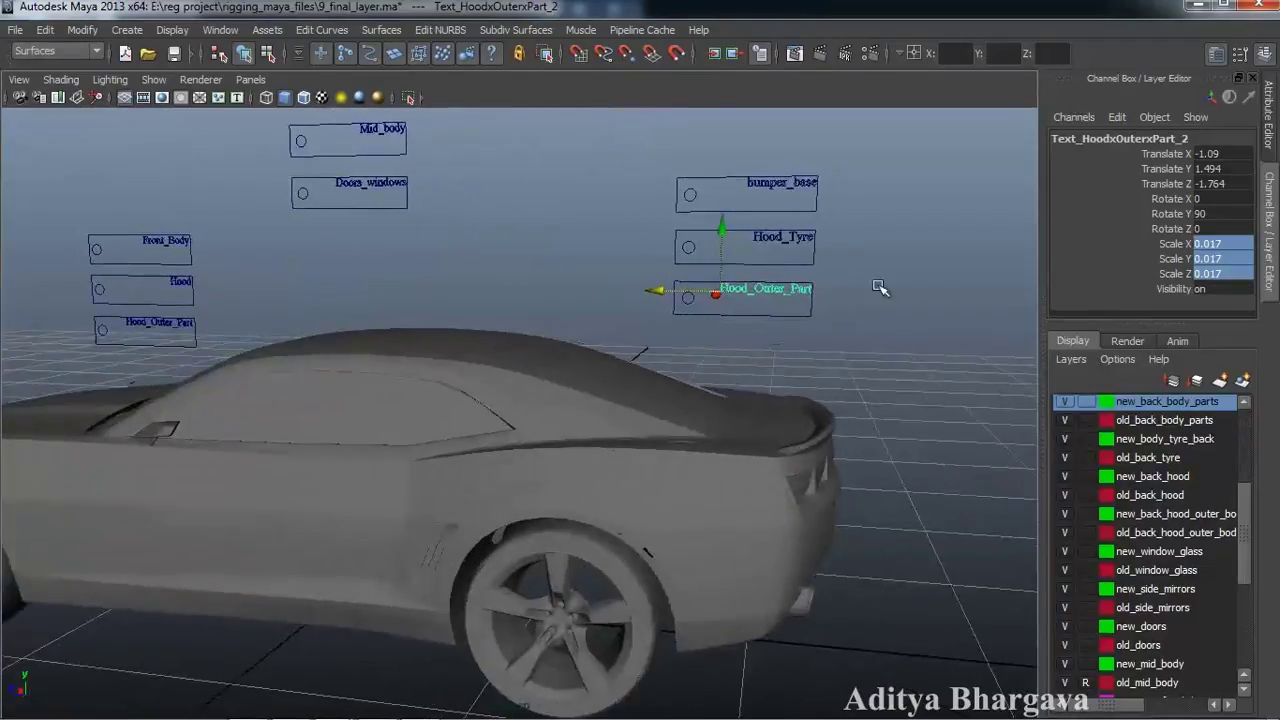
# Attach the rear Hood_Outer_Part text curves to their rectangle with Attach Curves, using Connect, Keep knots and Keep originals
pyautogui.click(800, 313)
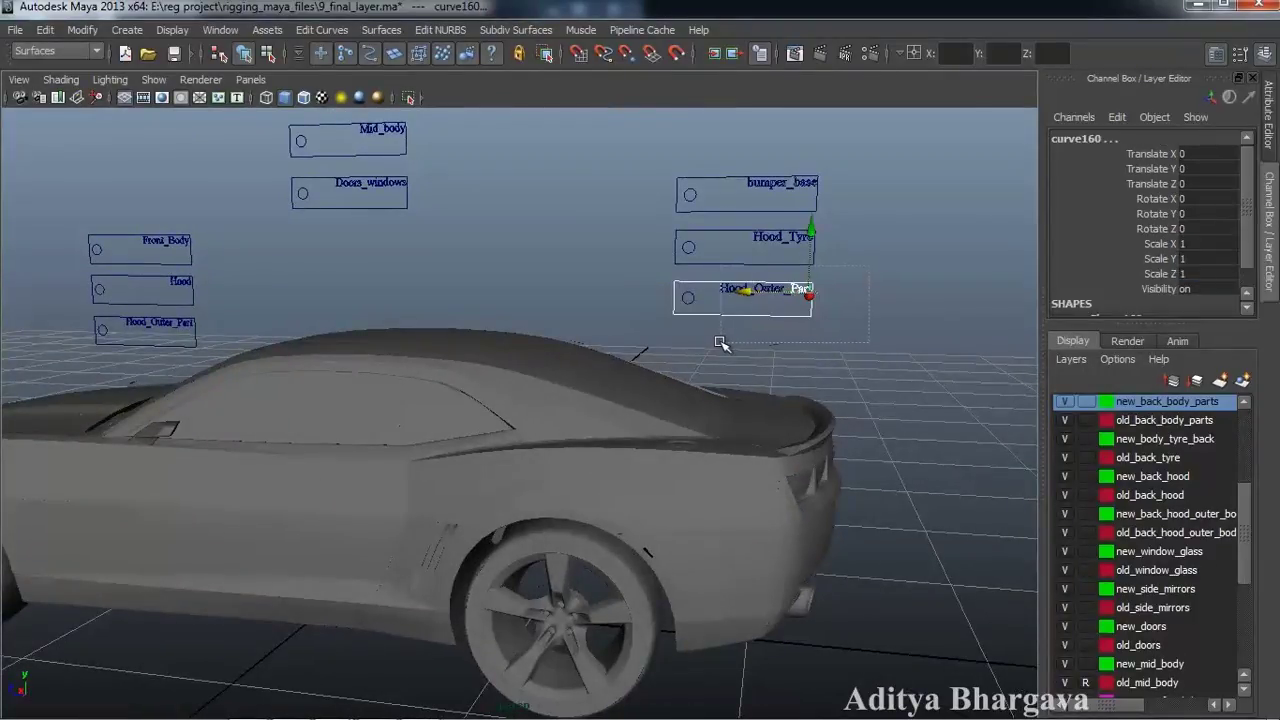
pyautogui.click(303, 33)
pyautogui.click(437, 78)
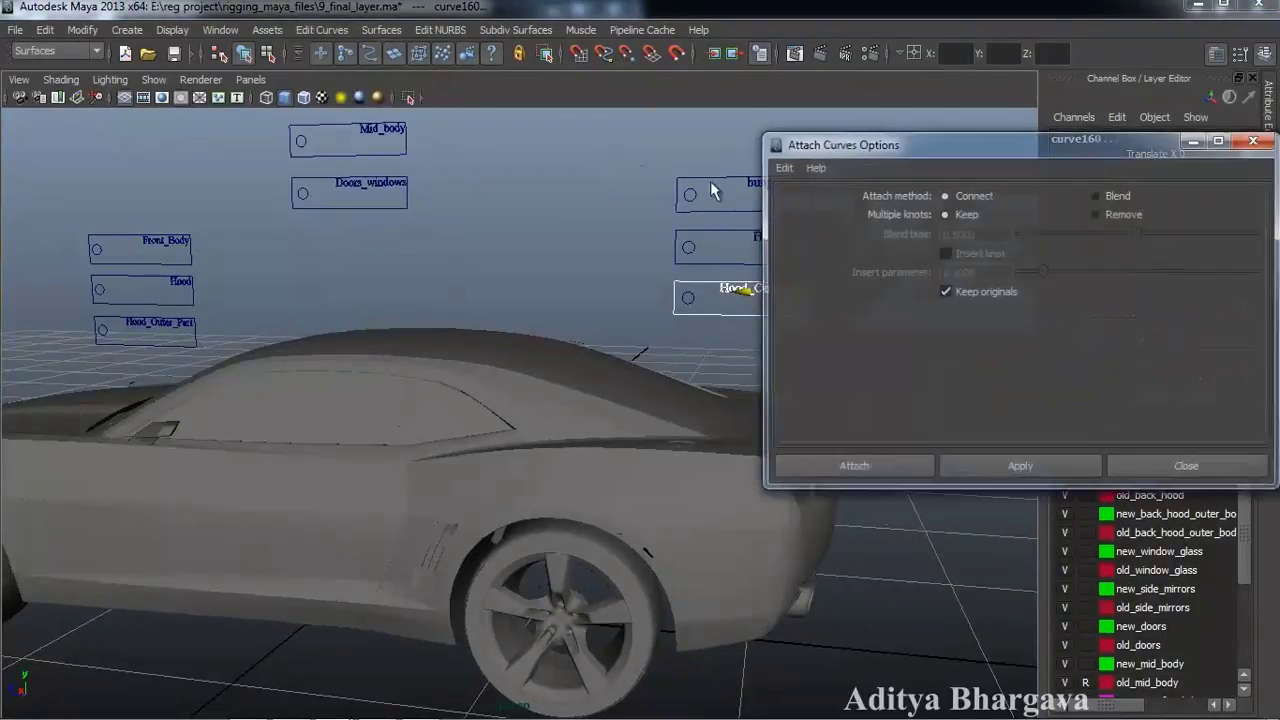
pyautogui.click(1018, 468)
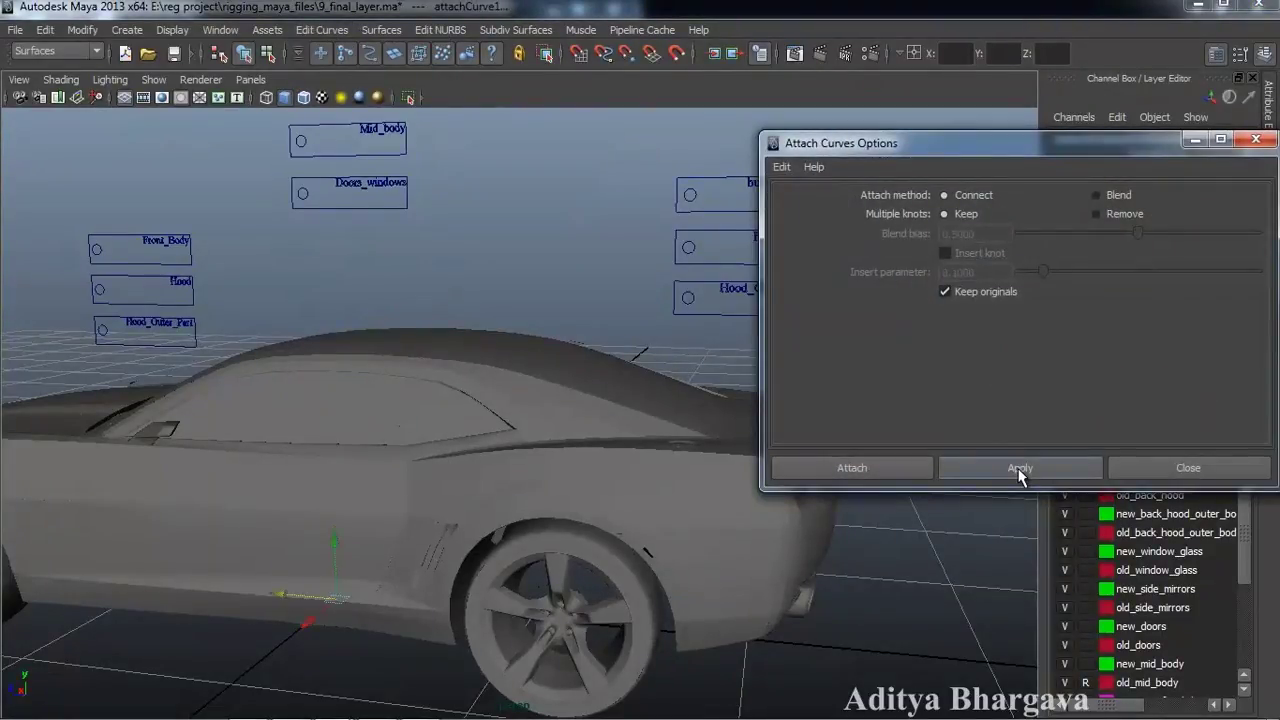
# Attach the Hood_Tyre and bumper_base text curves to their rear rectangles with the same Attach Curves settings
pyautogui.keyDown('alt'); pyautogui.moveTo(571, 323); pyautogui.dragTo(494, 341, button='middle'); pyautogui.keyUp('alt')
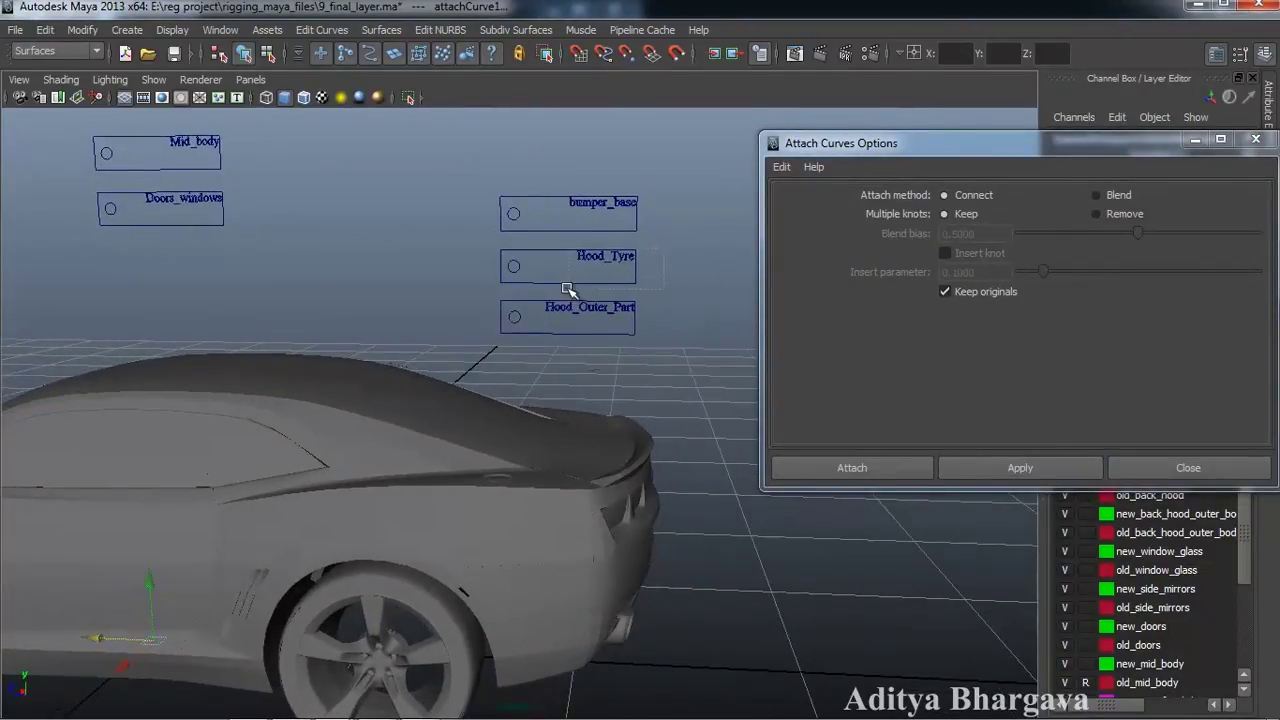
pyautogui.moveTo(570, 290); pyautogui.dragTo(576, 293)
pyautogui.click(1000, 469)
pyautogui.click(1059, 469)
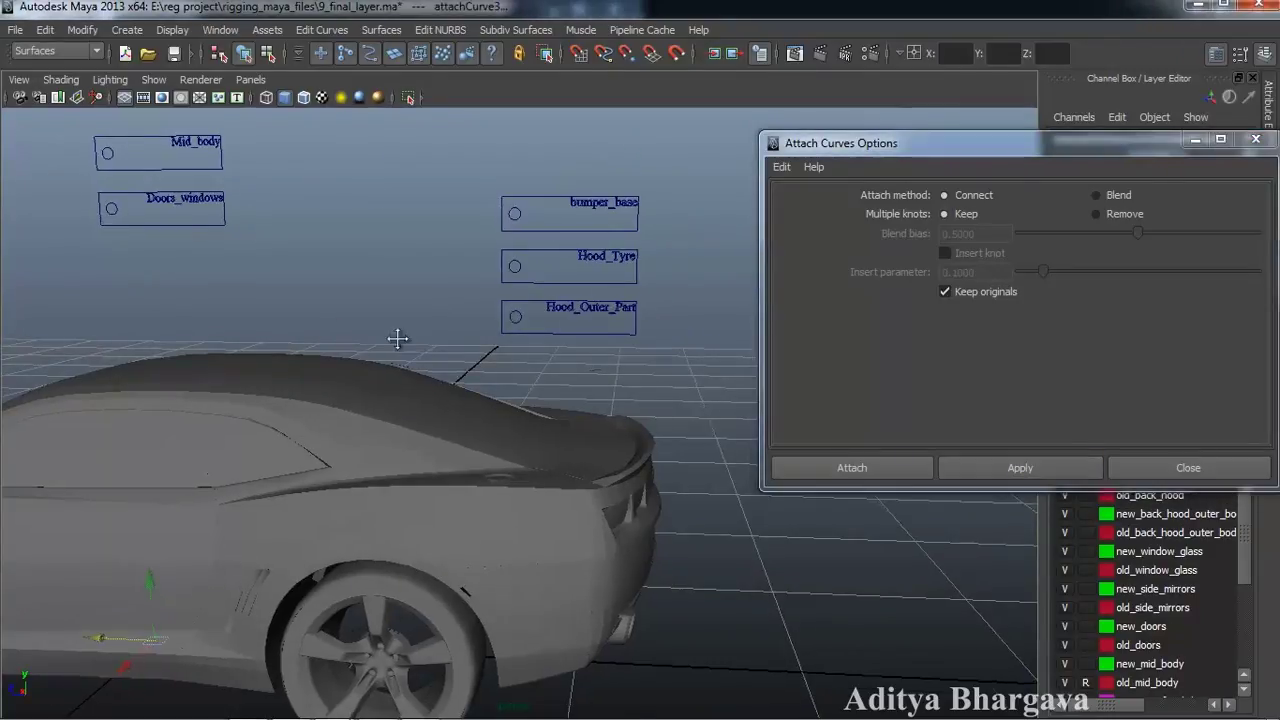
# Attach the Doors_windows and Mid_body text curves to their rectangles
pyautogui.keyDown('alt'); pyautogui.moveTo(329, 331); pyautogui.dragTo(459, 328, button='middle'); pyautogui.keyUp('alt')
pyautogui.moveTo(310, 278); pyautogui.dragTo(395, 162)
pyautogui.click(1040, 470)
pyautogui.moveTo(320, 199); pyautogui.dragTo(348, 172)
pyautogui.click(1072, 470)
# Select the front Hood_Outer_Part text together with its rectangle and attach the curves
pyautogui.keyDown('alt'); pyautogui.moveTo(230, 298); pyautogui.dragTo(557, 303, button='middle'); pyautogui.keyUp('alt')
pyautogui.keyDown('alt'); pyautogui.moveTo(130, 322); pyautogui.dragTo(365, 331, button='middle'); pyautogui.keyUp('alt')
pyautogui.moveTo(575, 267); pyautogui.dragTo(552, 296)
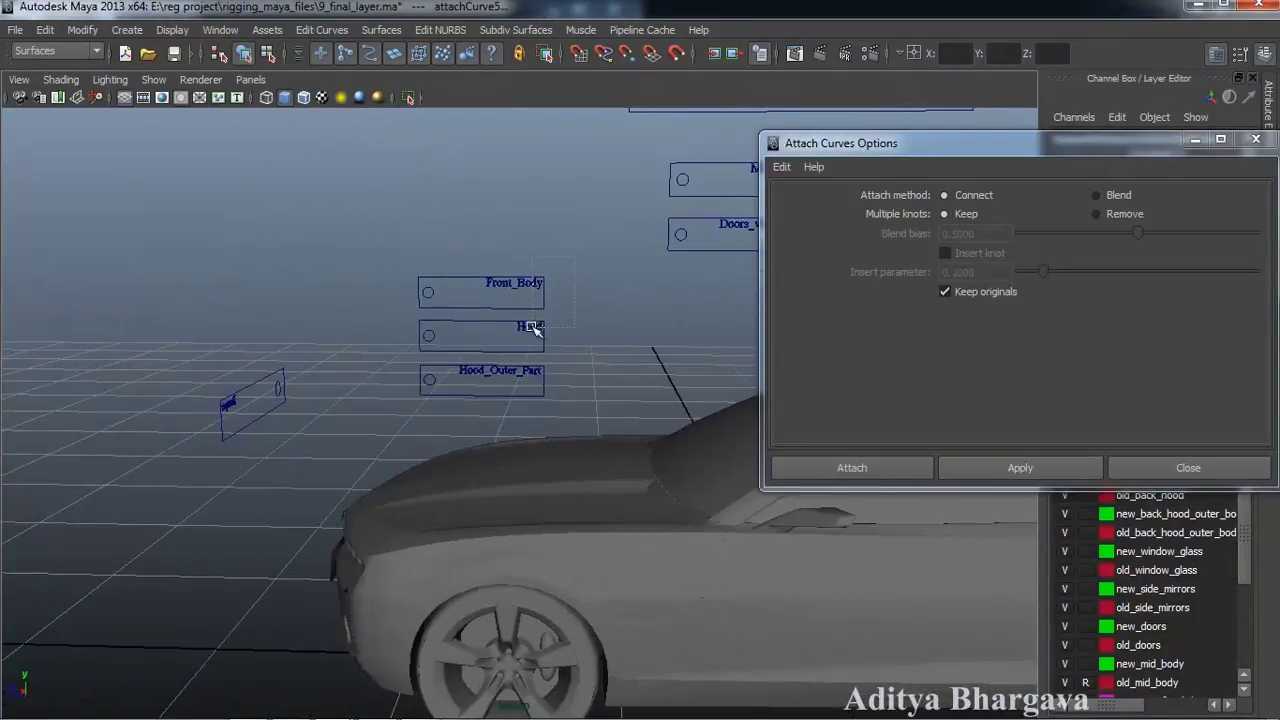
pyautogui.moveTo(449, 409); pyautogui.dragTo(456, 409)
pyautogui.moveTo(492, 349); pyautogui.dragTo(494, 350)
pyautogui.click(535, 388)
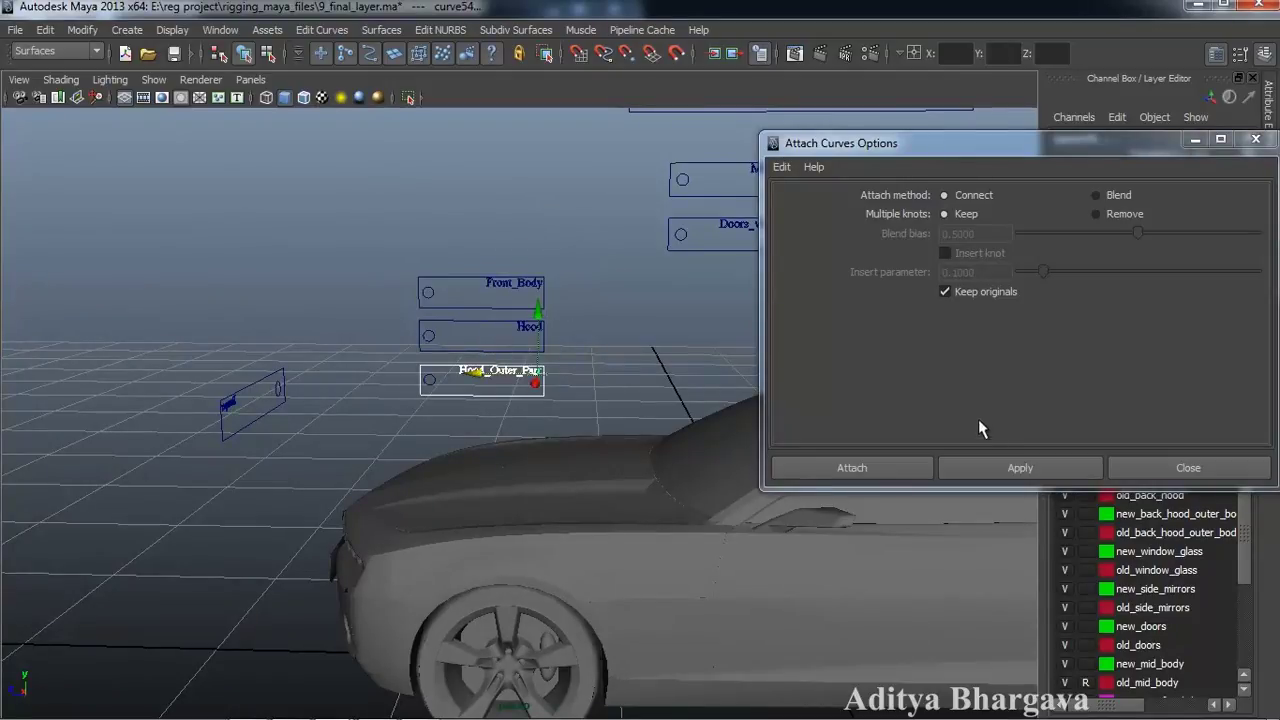
pyautogui.click(1020, 467)
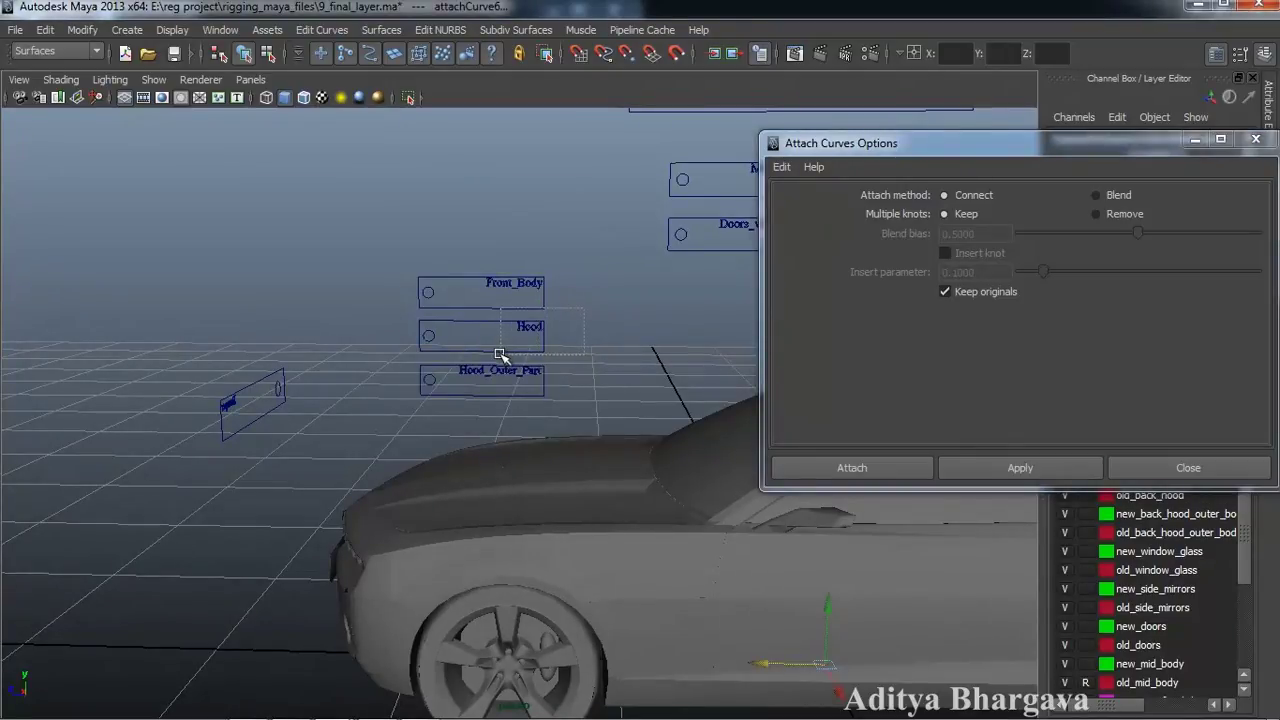
# Try twice to attach the Hood text curves and their rectangle in the front group, undoing each attempt
pyautogui.moveTo(501, 355); pyautogui.dragTo(503, 356)
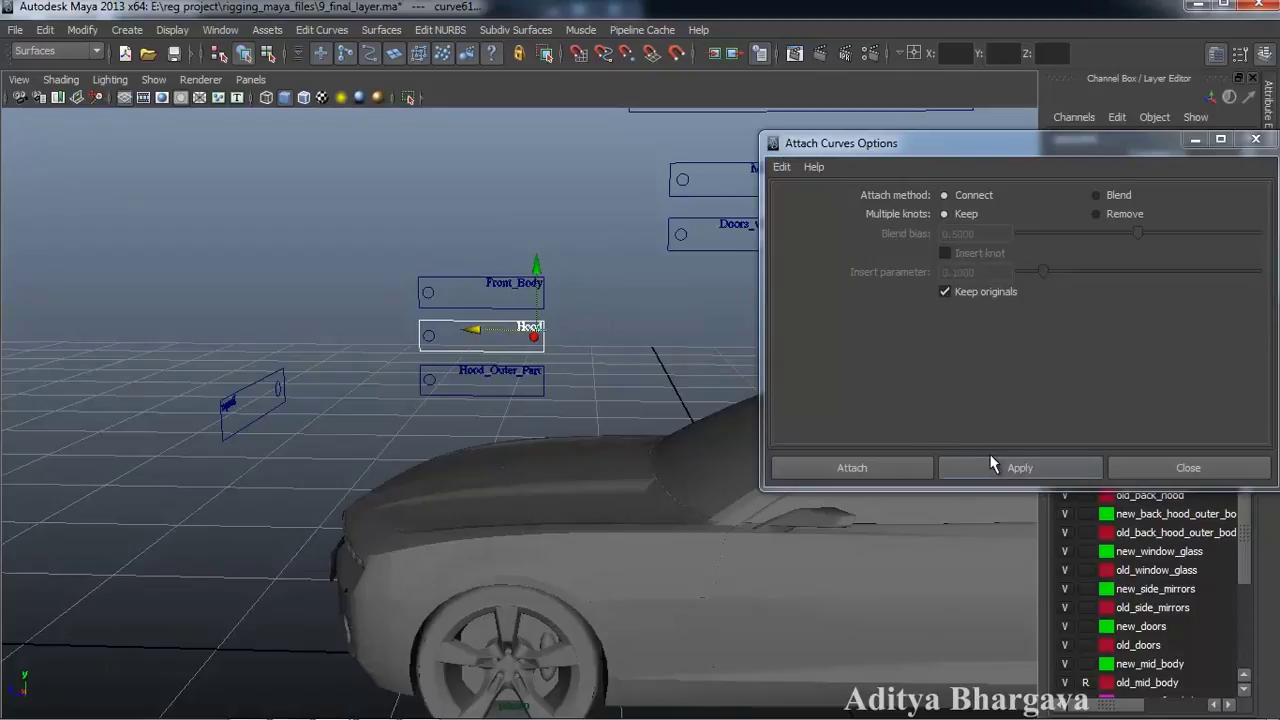
pyautogui.click(990, 462)
pyautogui.click(565, 287)
pyautogui.hotkey('ctrl', 'z')
pyautogui.hotkey('ctrl', 'z')
pyautogui.scroll(3, 594, 331)
pyautogui.scroll(2, 560, 290)
pyautogui.keyDown('alt'); pyautogui.moveTo(560, 290); pyautogui.dragTo(567, 316, button='middle'); pyautogui.keyUp('alt')
pyautogui.moveTo(642, 263); pyautogui.dragTo(530, 336)
pyautogui.click(994, 467)
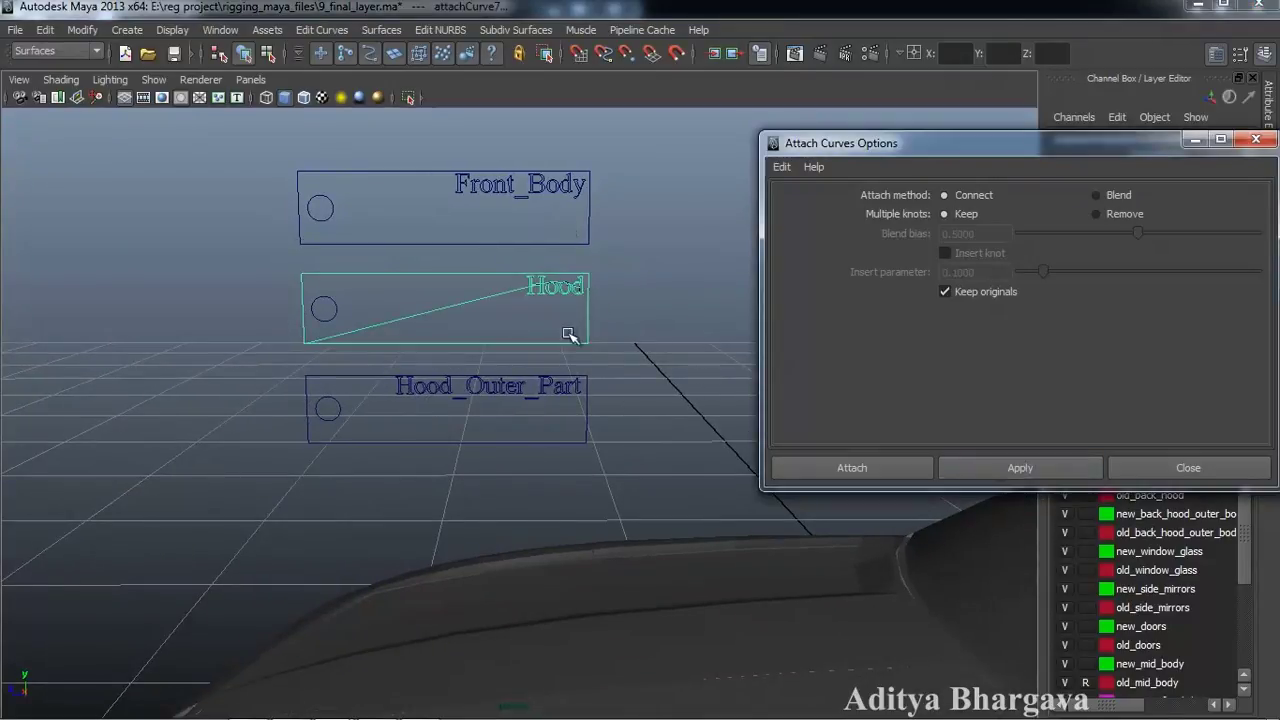
pyautogui.hotkey('ctrl', 'z')
# Try attaching the Hood curves by selecting the lettering first and adding its rectangle, and undo it
pyautogui.scroll(4, 590, 314)
pyautogui.keyDown('alt'); pyautogui.moveTo(600, 317); pyautogui.dragTo(553, 333, button='middle'); pyautogui.keyUp('alt')
pyautogui.click(538, 259)
pyautogui.click(503, 244)
pyautogui.click(484, 214)
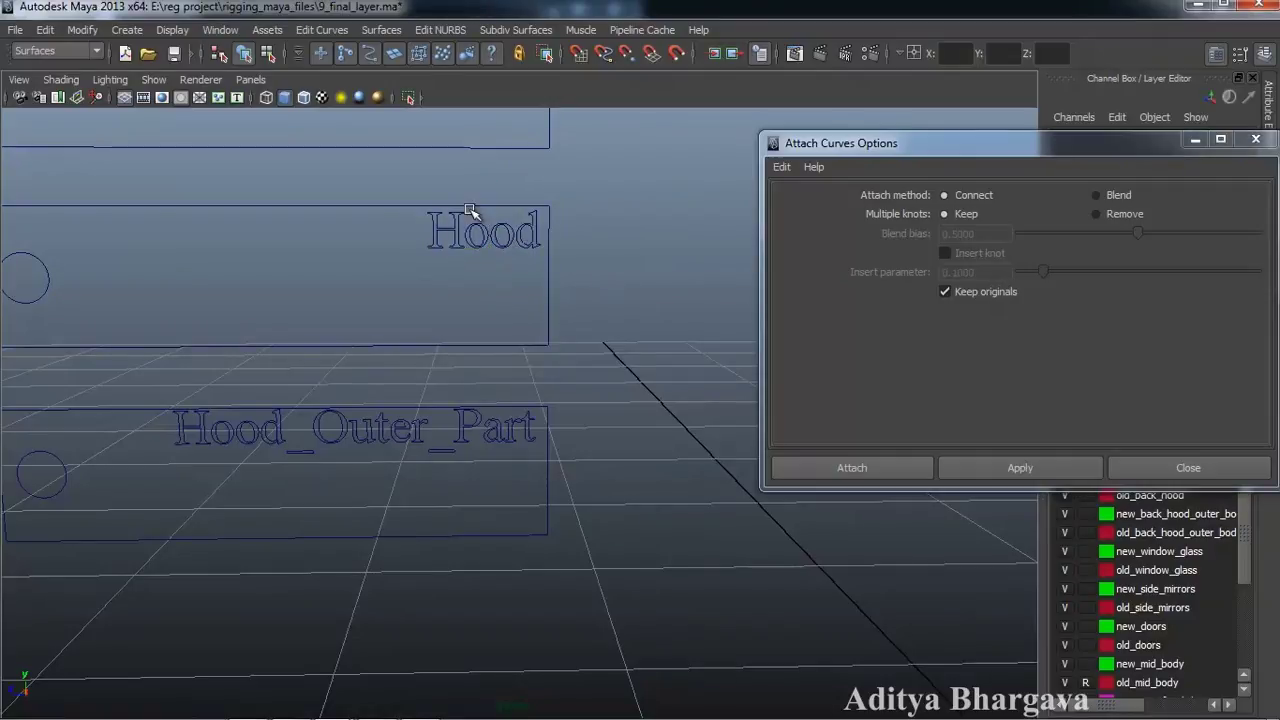
pyautogui.moveTo(422, 215); pyautogui.dragTo(536, 280)
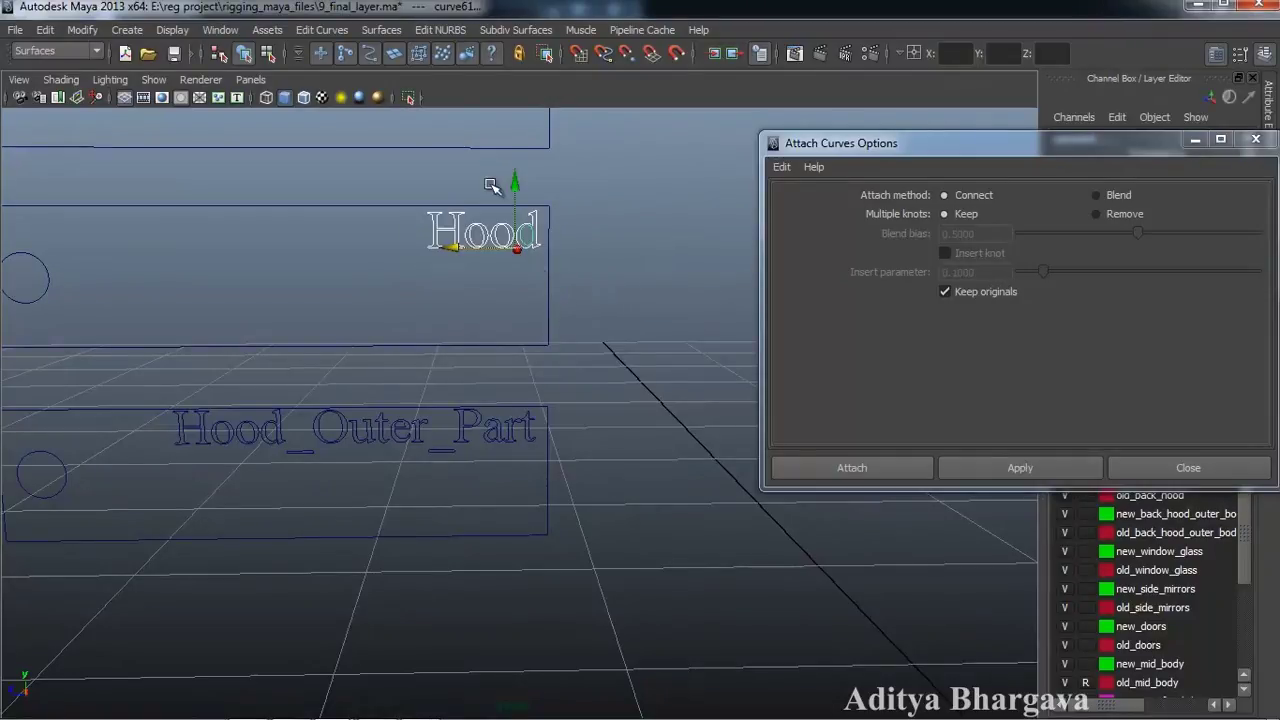
pyautogui.keyDown('shift'); pyautogui.moveTo(440, 329); pyautogui.dragTo(454, 362); pyautogui.keyUp('shift')
pyautogui.click(999, 473)
pyautogui.keyDown('alt'); pyautogui.moveTo(549, 341); pyautogui.dragTo(611, 349); pyautogui.keyUp('alt')
pyautogui.hotkey('ctrl', 'z')
# Select the Front_Body text with its rectangle and attach the curves
pyautogui.scroll(-4, 555, 333)
pyautogui.scroll(2, 549, 326)
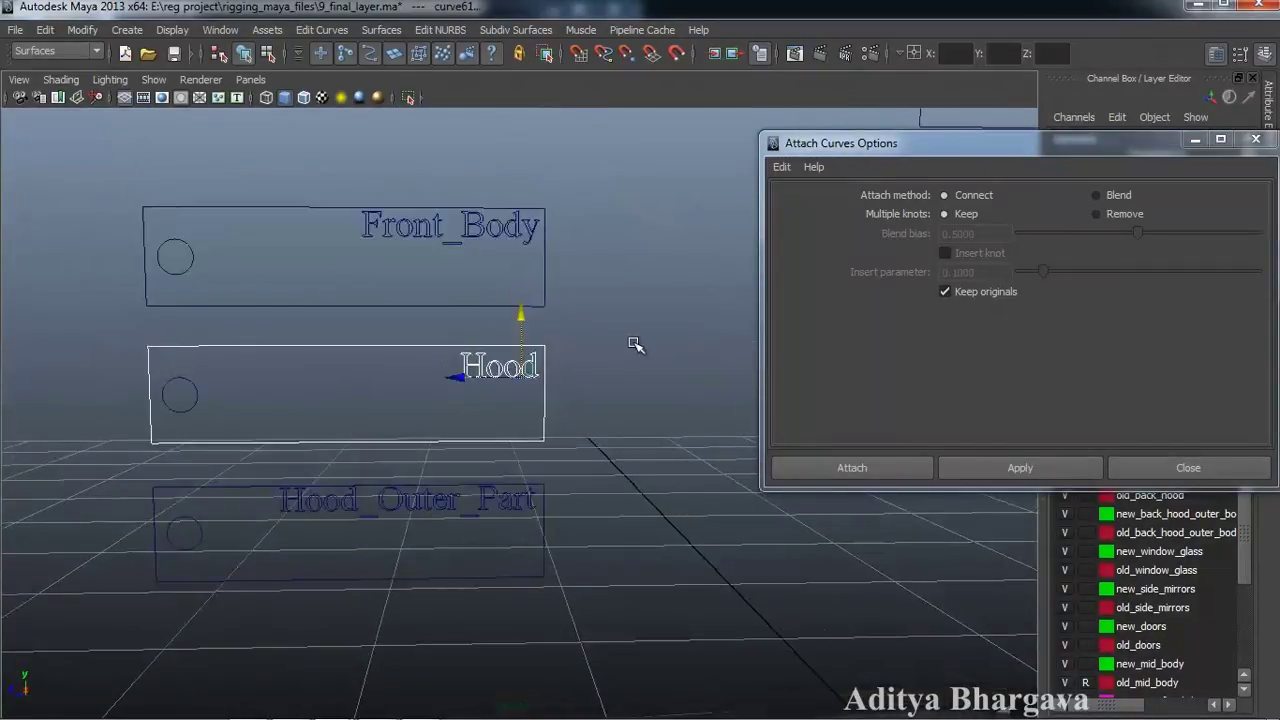
pyautogui.click(611, 349)
pyautogui.moveTo(323, 318); pyautogui.dragTo(325, 318)
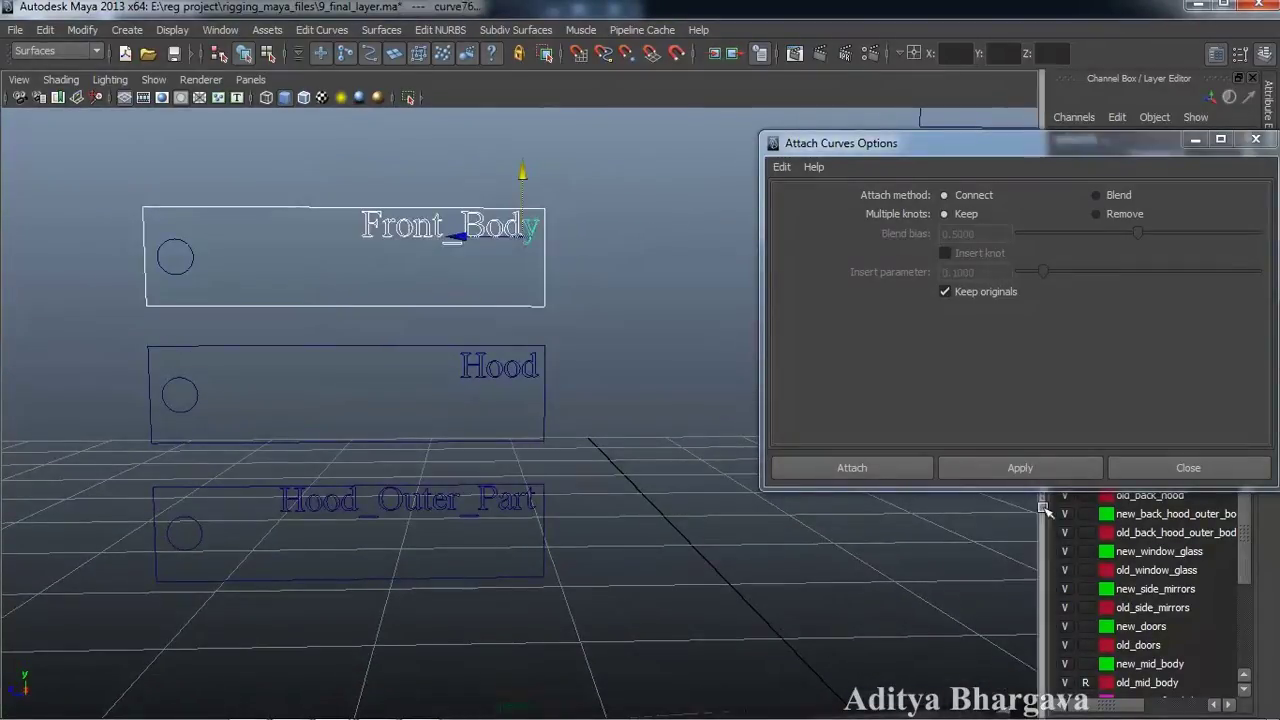
pyautogui.click(1014, 470)
# Attach the Bumper text curves to their rectangle in front of the car
pyautogui.scroll(-5, 557, 403)
pyautogui.keyDown('alt'); pyautogui.moveTo(613, 300); pyautogui.dragTo(270, 337); pyautogui.keyUp('alt')
pyautogui.moveTo(399, 288); pyautogui.dragTo(282, 358)
pyautogui.click(1005, 468)
pyautogui.keyDown('alt'); pyautogui.moveTo(422, 316); pyautogui.dragTo(452, 402); pyautogui.keyUp('alt')
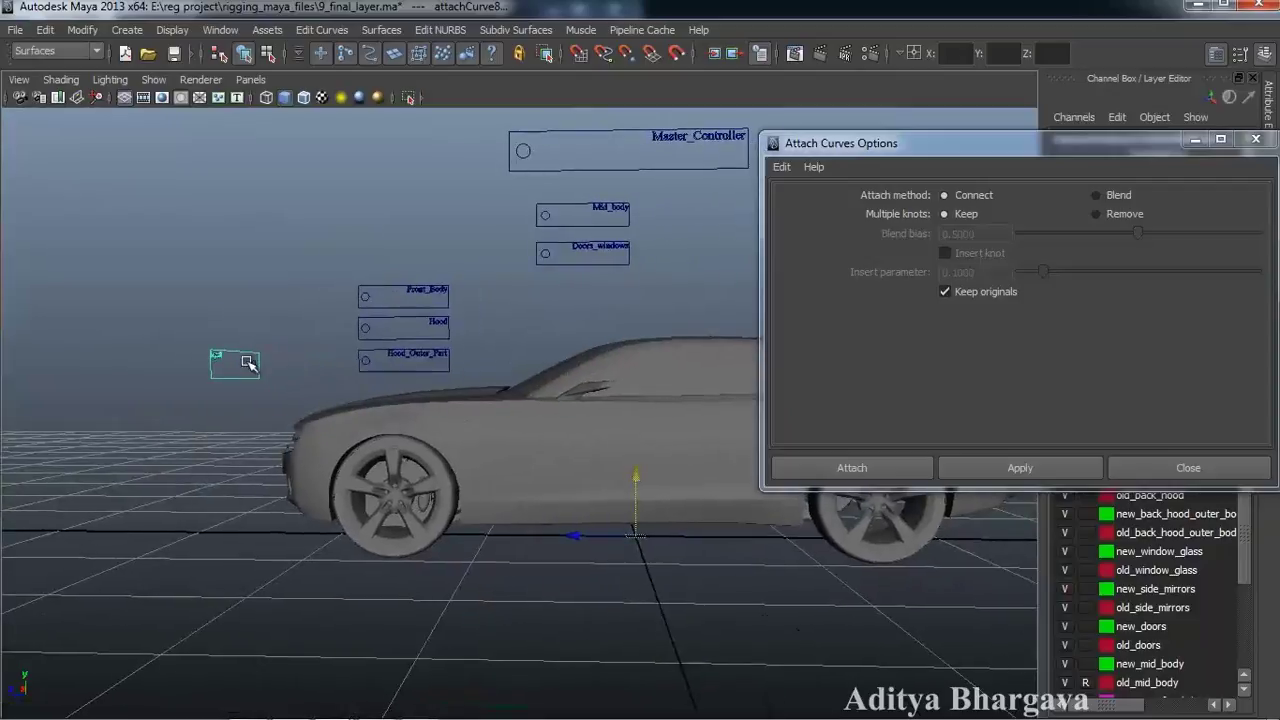
# Select the front Hood_Outer_Part rectangle and lettering to examine how their curves are attached
pyautogui.click(449, 358)
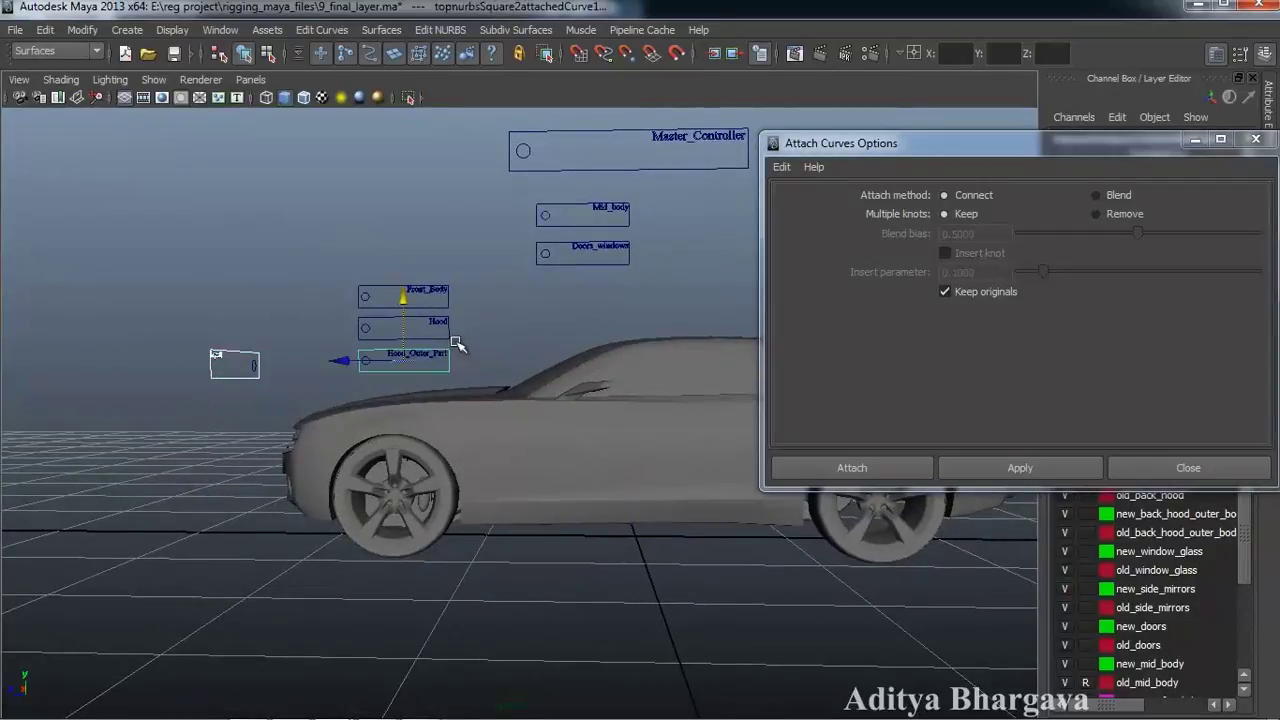
pyautogui.click(438, 357)
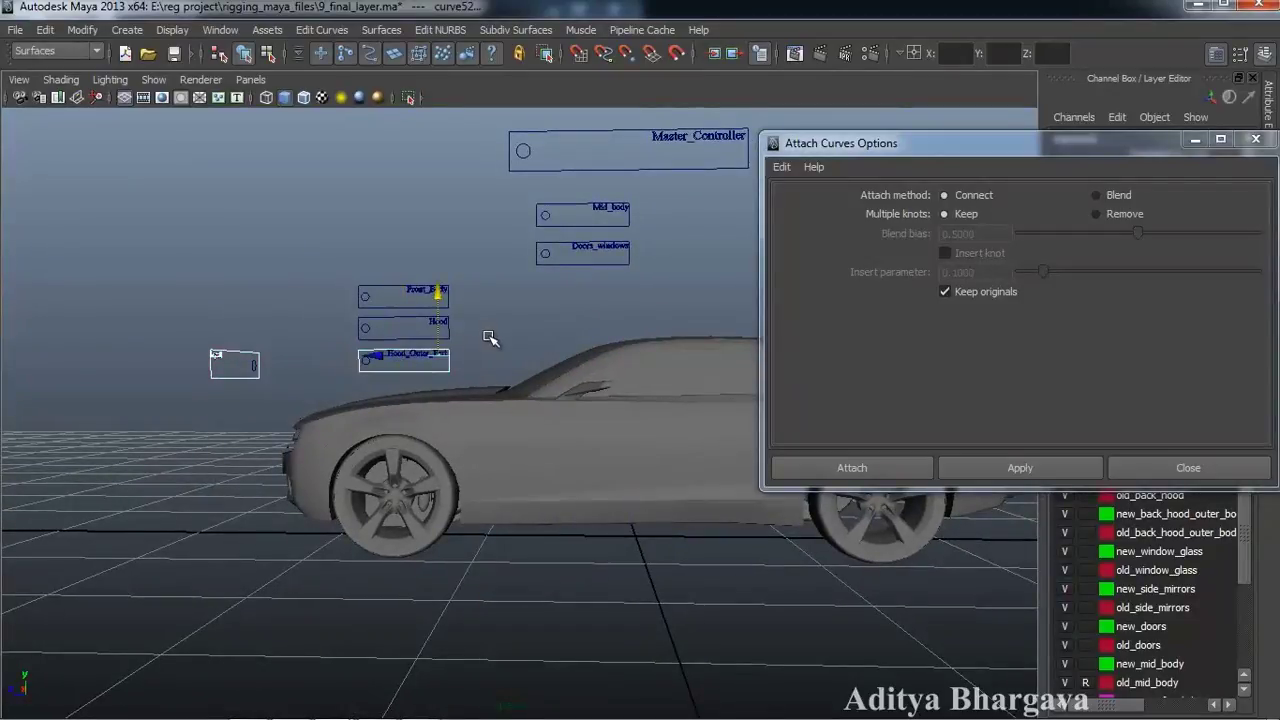
pyautogui.click(487, 350)
pyautogui.scroll(5, 450, 375)
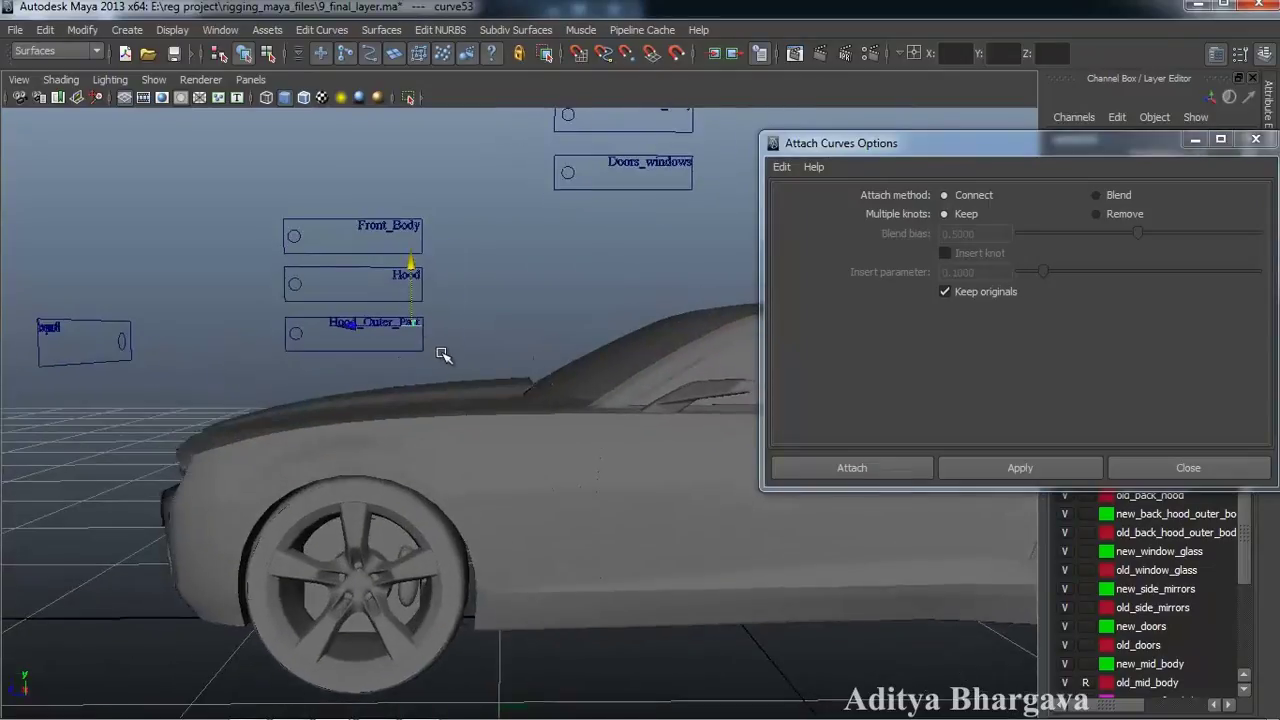
pyautogui.scroll(3, 441, 339)
pyautogui.scroll(2, 441, 339)
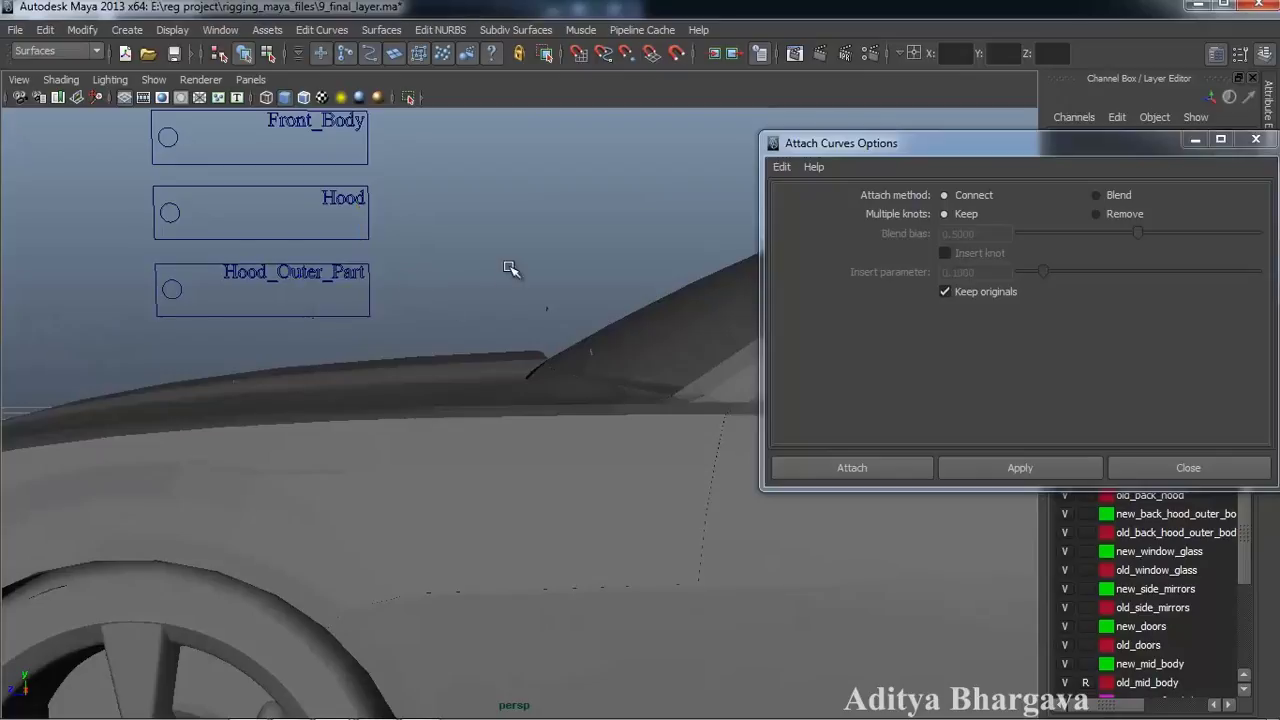
# Display the Command Line below the viewport
pyautogui.press('space')
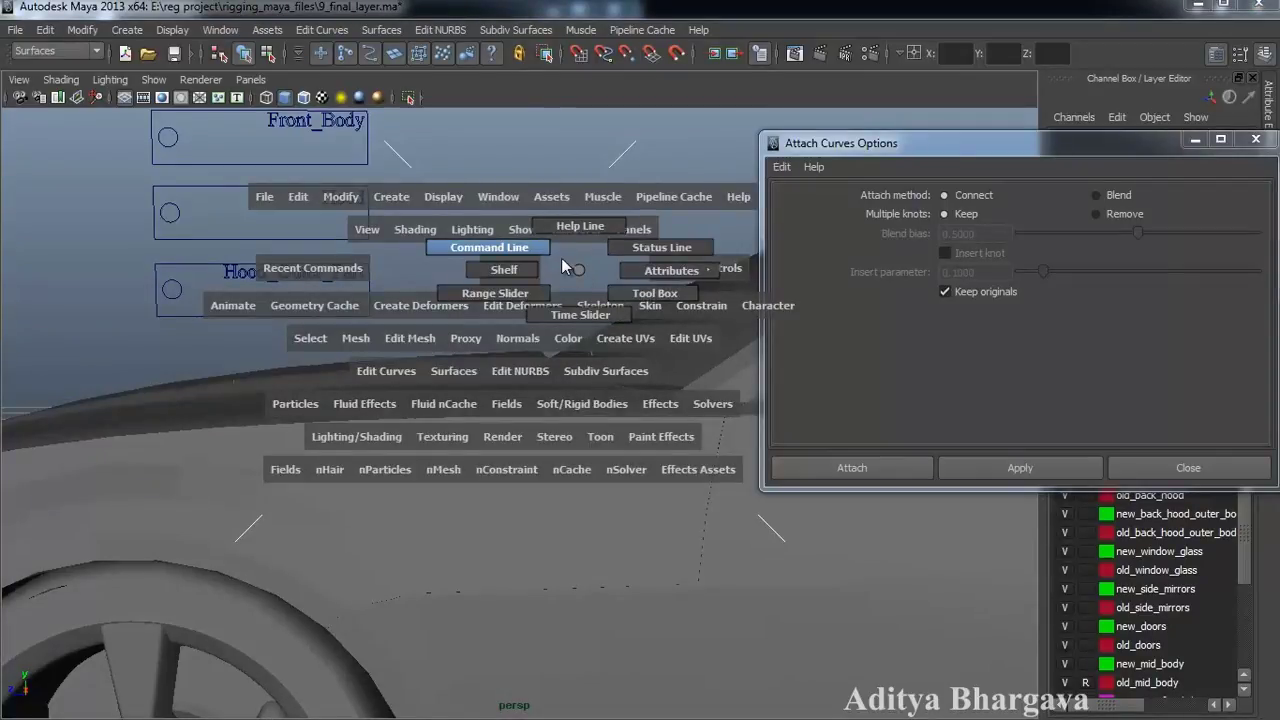
pyautogui.moveTo(579, 270); pyautogui.dragTo(561, 258)
pyautogui.scroll(-3, 480, 285)
pyautogui.keyDown('alt'); pyautogui.moveTo(477, 286); pyautogui.dragTo(435, 328); pyautogui.keyUp('alt')
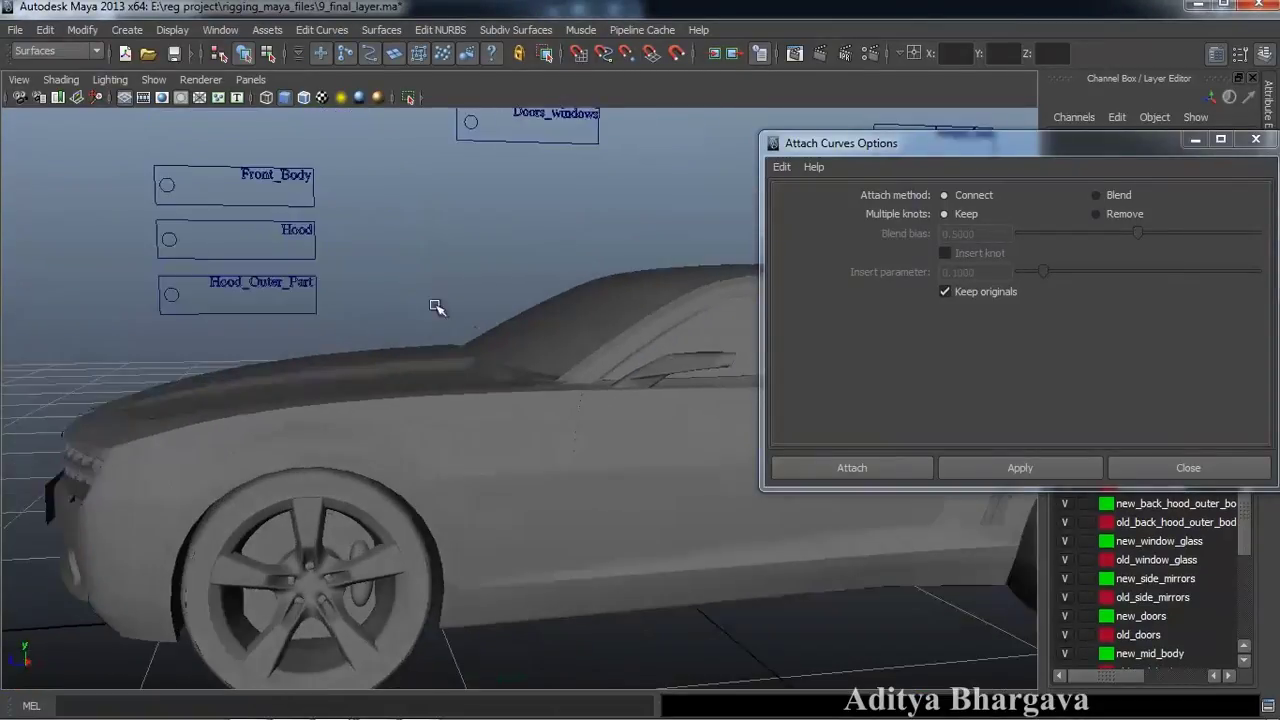
# Try attaching the front Hood_Outer_Part text and rectangle again, and undo it
pyautogui.moveTo(285, 309); pyautogui.dragTo(284, 309)
pyautogui.moveTo(363, 270); pyautogui.dragTo(199, 327)
pyautogui.click(979, 466)
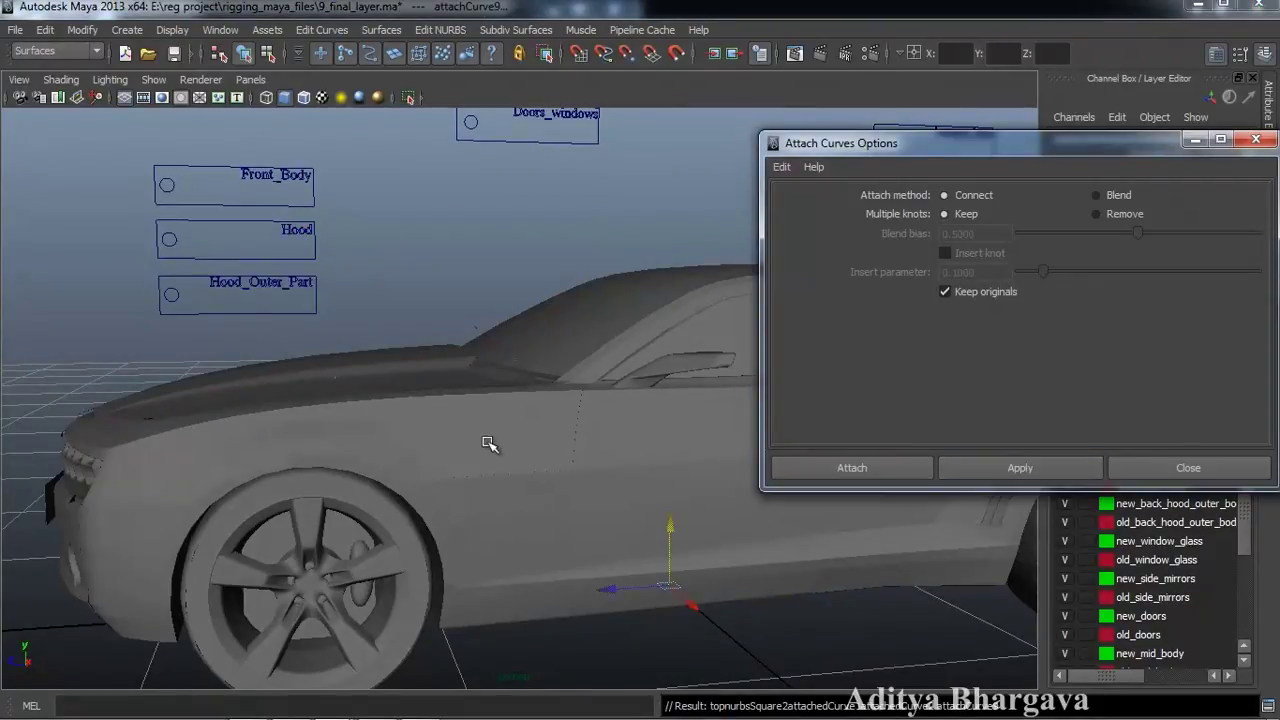
pyautogui.moveTo(677, 552); pyautogui.dragTo(686, 583)
pyautogui.hotkey('ctrl', 'z')
pyautogui.scroll(-4, 315, 377)
pyautogui.keyDown('alt'); pyautogui.moveTo(330, 399); pyautogui.dragTo(367, 396); pyautogui.keyUp('alt')
# Delete the construction history of the attached Bumper control curve
pyautogui.click(162, 372)
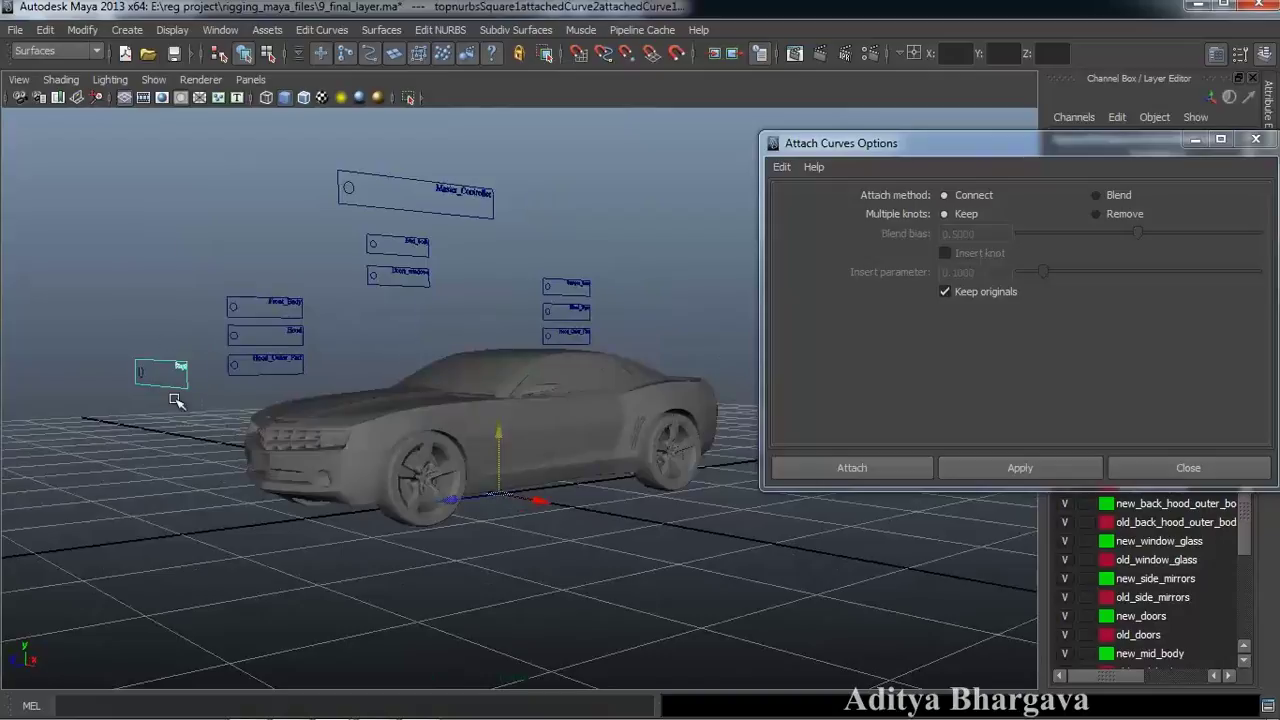
pyautogui.click(45, 29)
pyautogui.moveTo(161, 221)
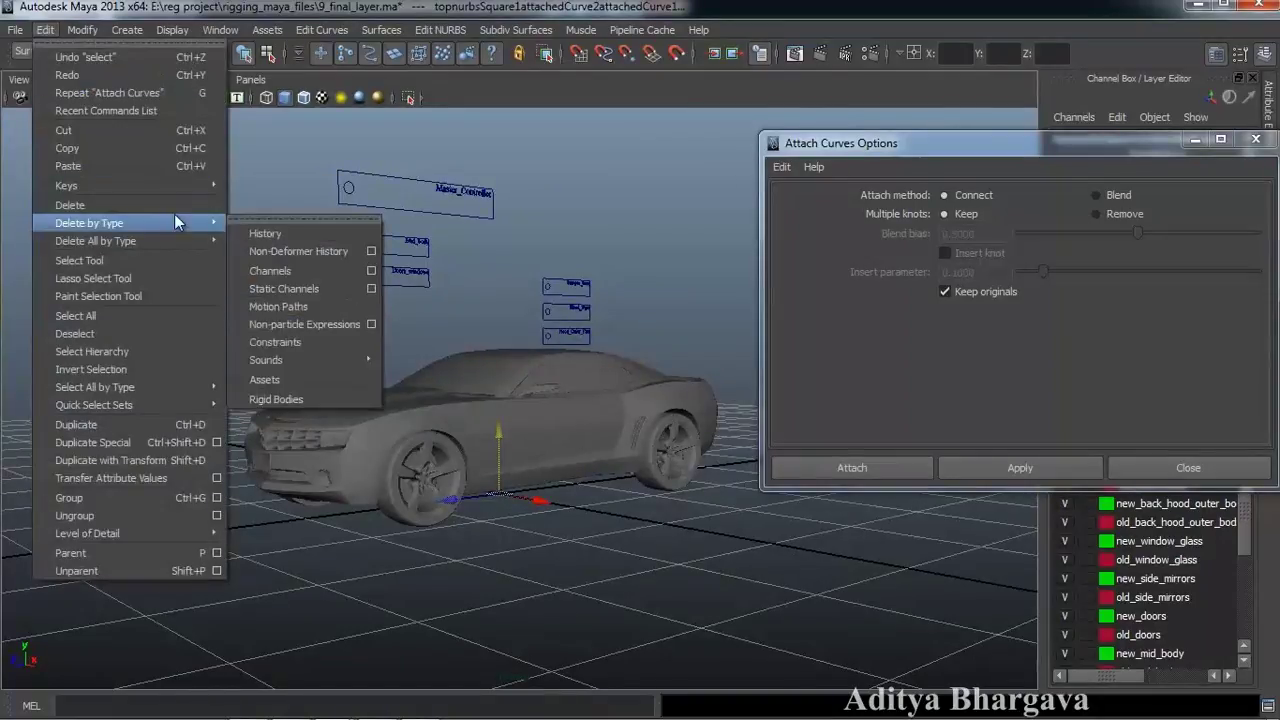
pyautogui.click(247, 231)
# Check the Bumper rectangle and its letters by selecting their curves individually
pyautogui.click(183, 335)
pyautogui.click(186, 364)
pyautogui.keyDown('alt'); pyautogui.moveTo(171, 463); pyautogui.dragTo(203, 461); pyautogui.keyUp('alt')
pyautogui.click(174, 431)
pyautogui.click(150, 438)
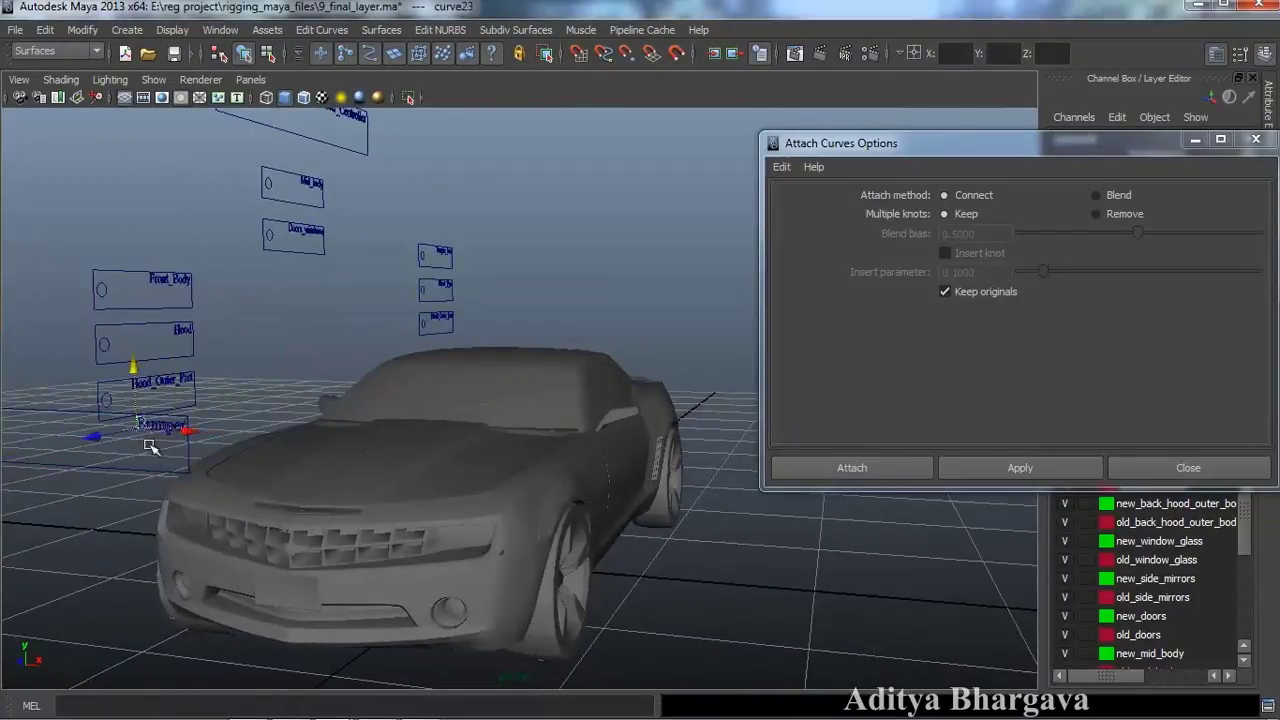
# Close the Attach Curves options
pyautogui.moveTo(896, 152); pyautogui.dragTo(712, 128)
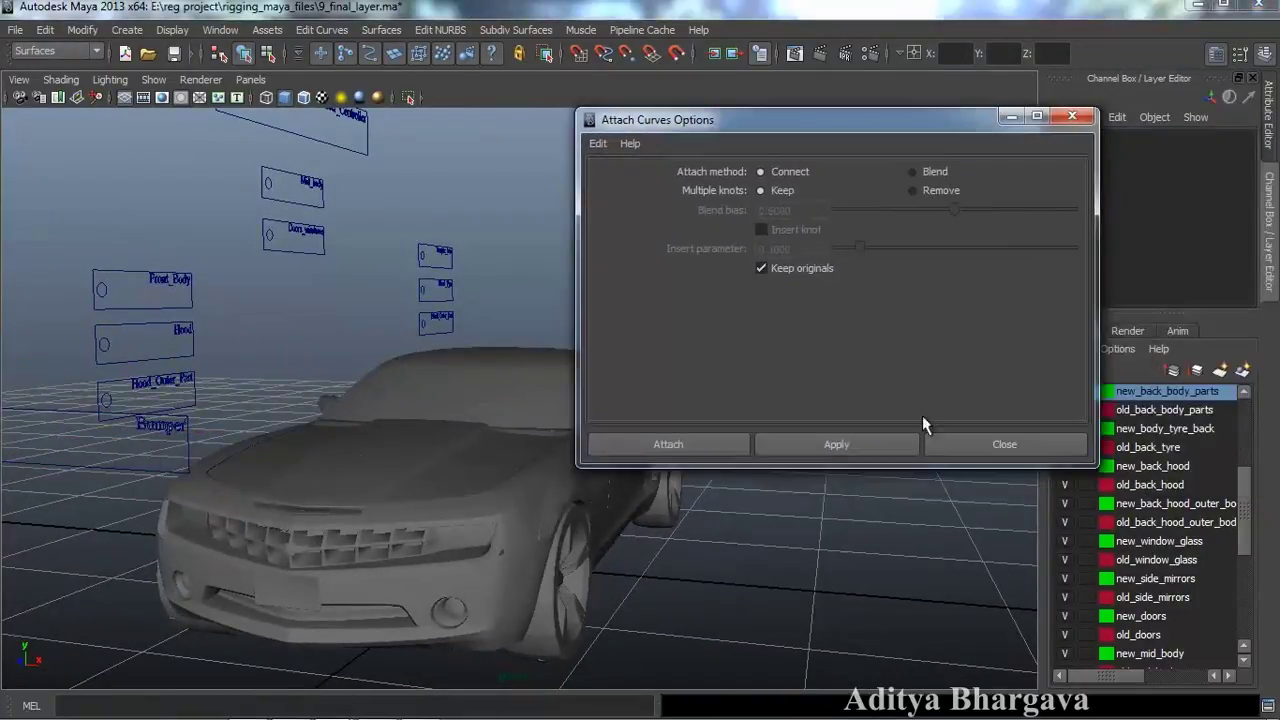
pyautogui.click(952, 444)
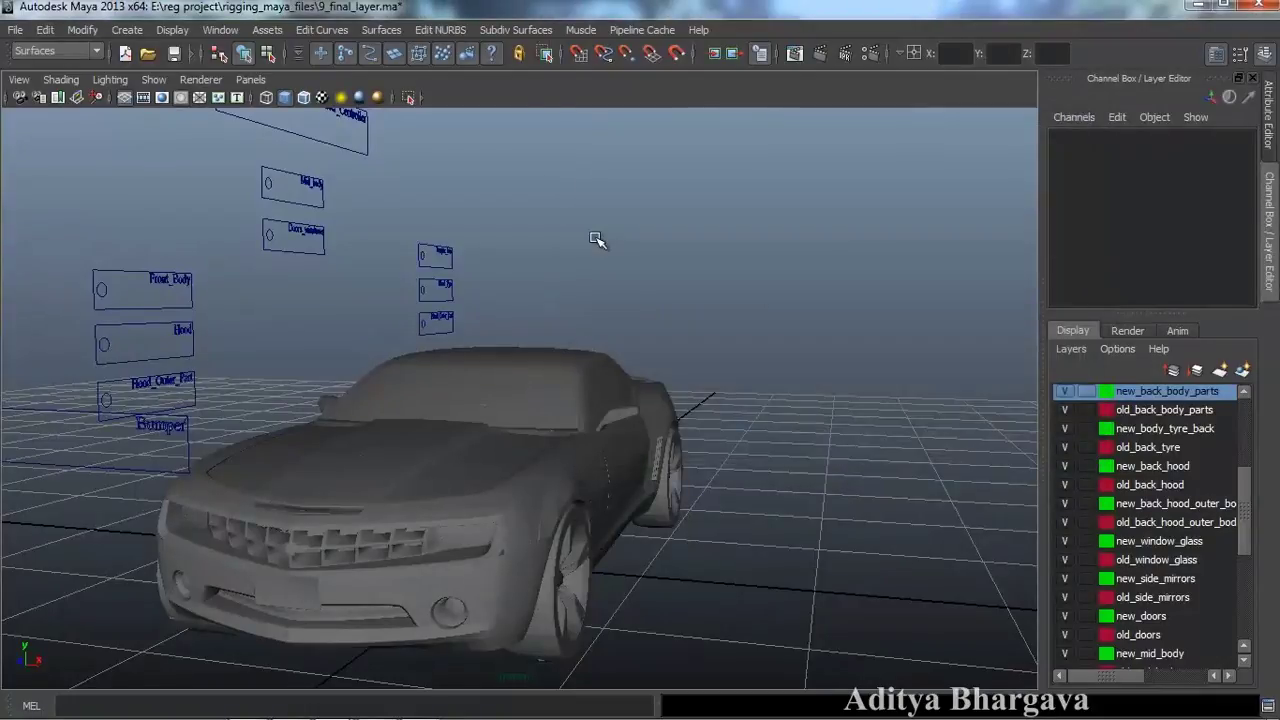
pyautogui.click(320, 30)
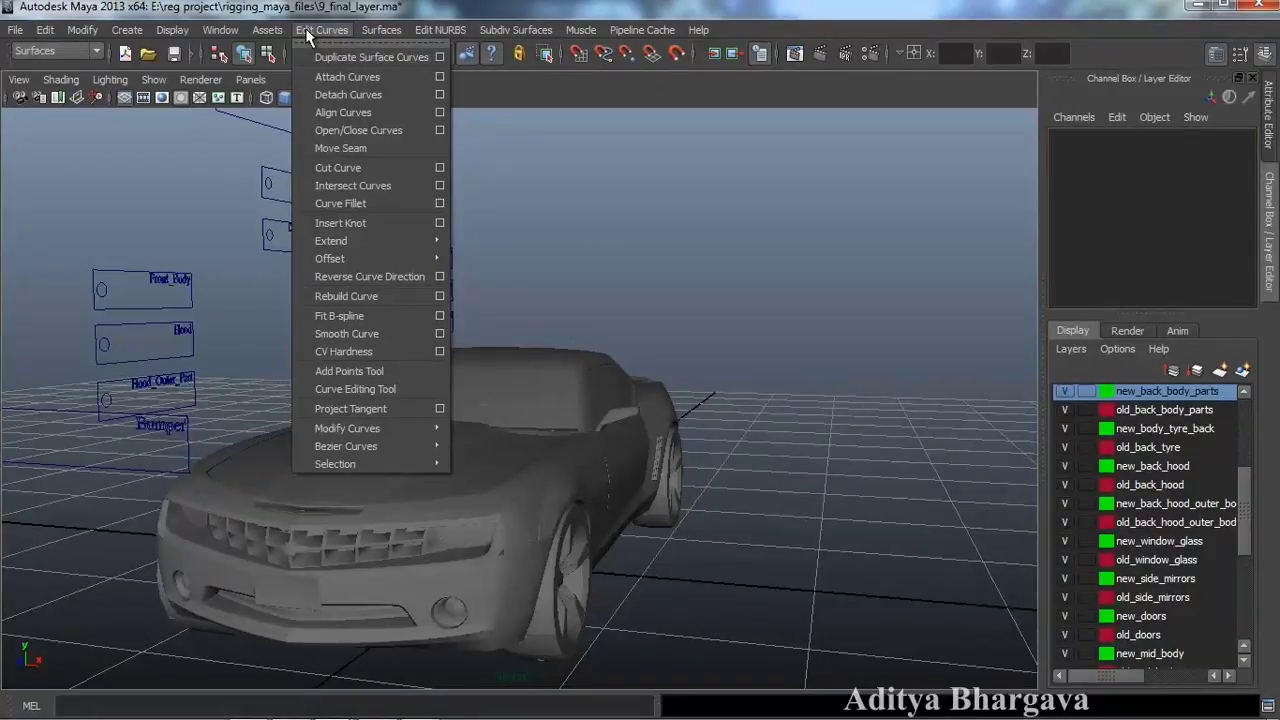
pyautogui.click(308, 34)
# Select all control rectangles and their text labels together: Bumper, the front, middle and rear groups, and Master_Controller
pyautogui.keyDown('alt'); pyautogui.moveTo(193, 330); pyautogui.dragTo(248, 313); pyautogui.keyUp('alt')
pyautogui.moveTo(209, 424); pyautogui.dragTo(209, 424)
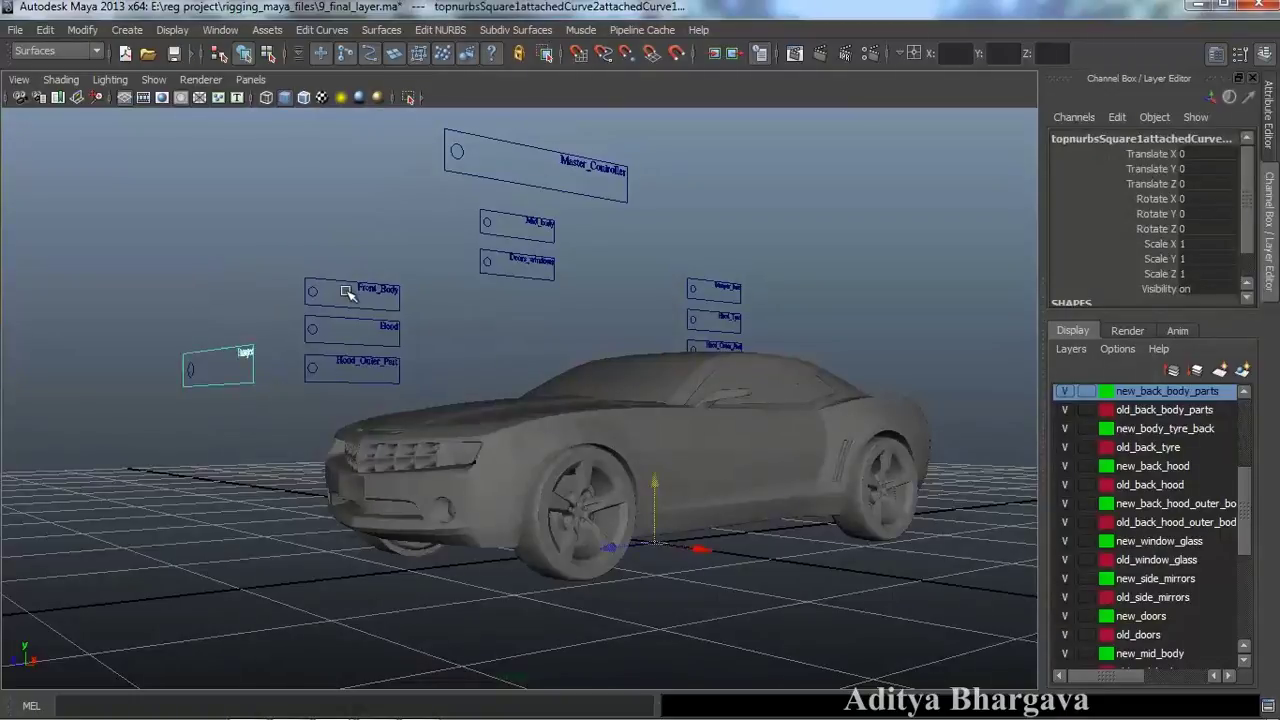
pyautogui.click(380, 357)
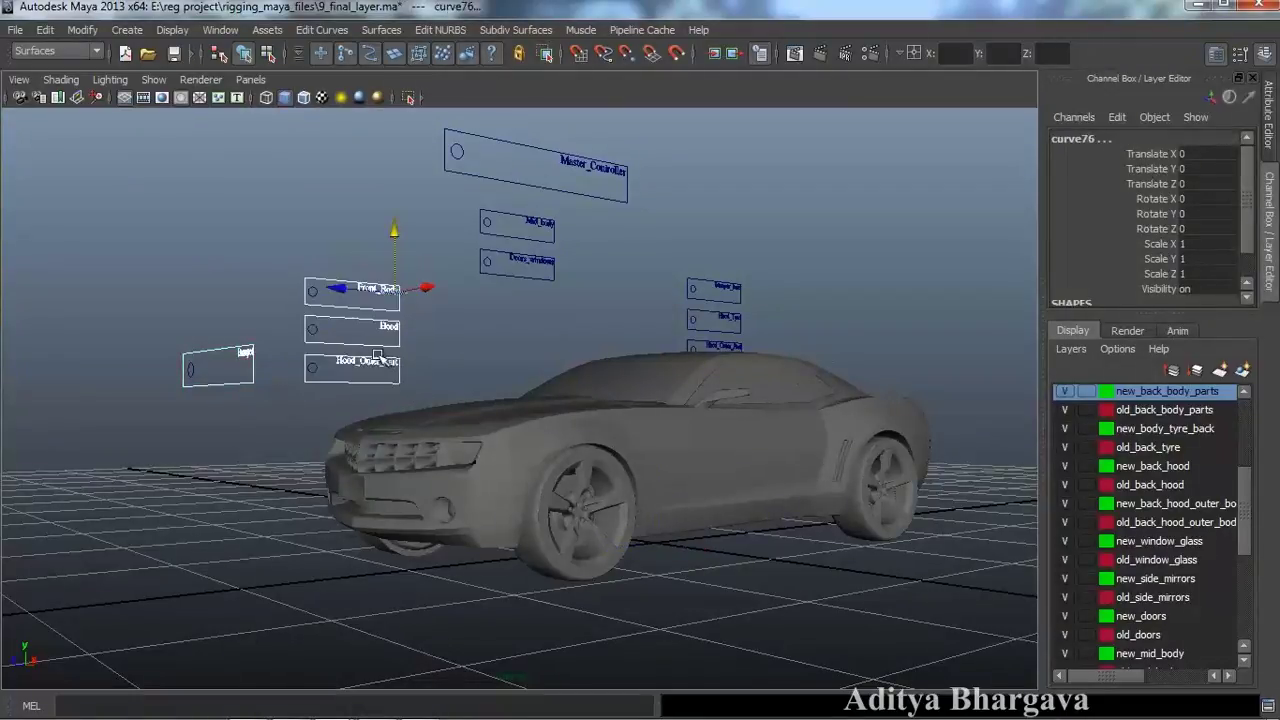
pyautogui.keyDown('shift'); pyautogui.moveTo(580, 290); pyautogui.dragTo(525, 205); pyautogui.keyUp('shift')
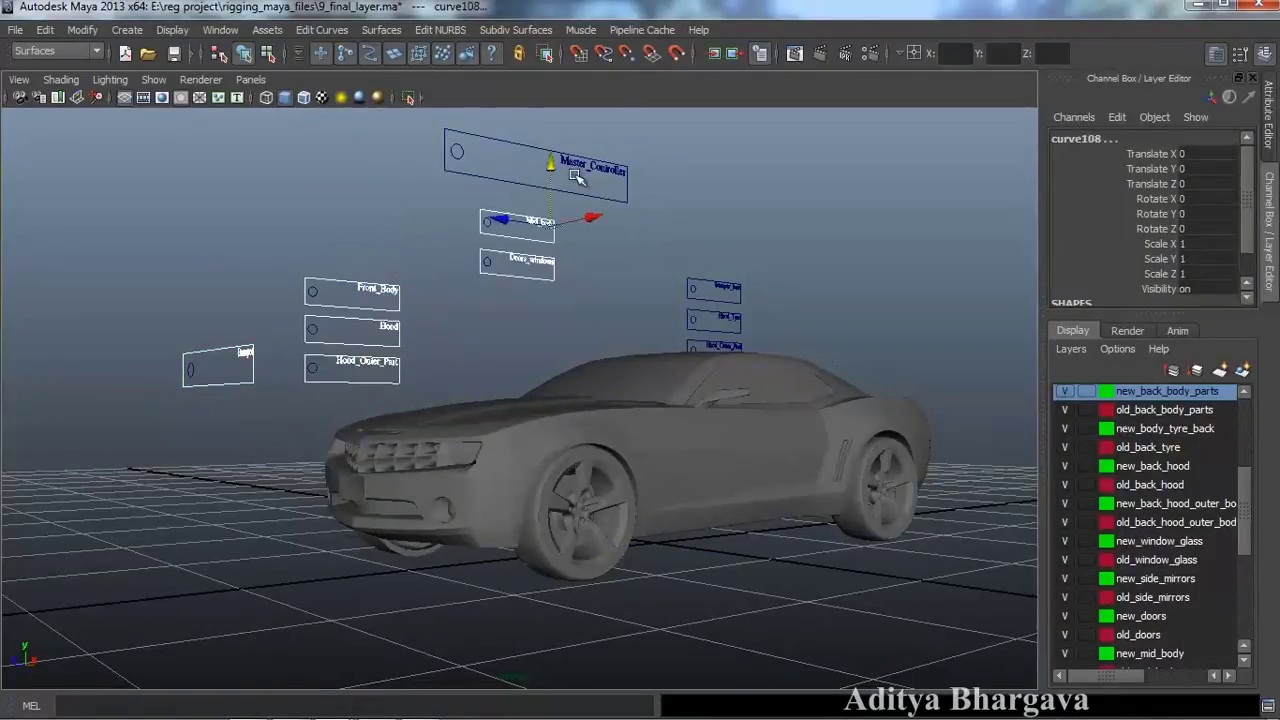
pyautogui.keyDown('shift'); pyautogui.moveTo(559, 132); pyautogui.dragTo(653, 214); pyautogui.keyUp('shift')
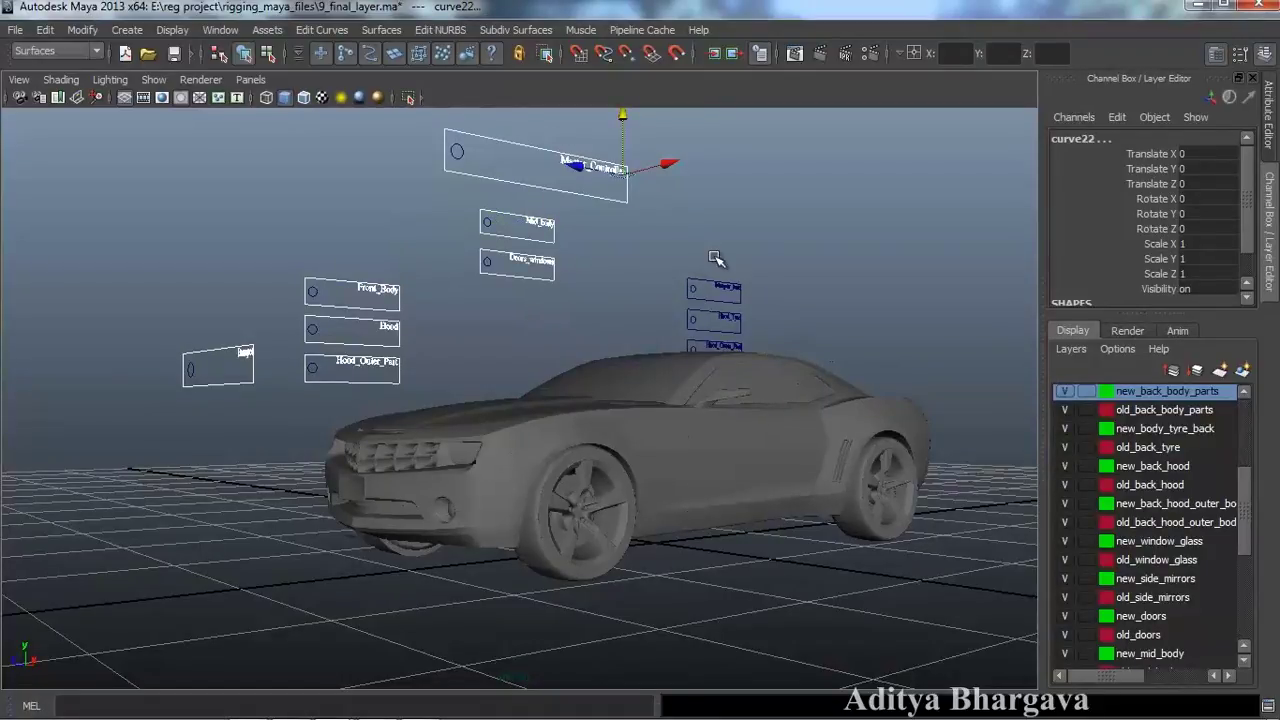
pyautogui.keyDown('alt'); pyautogui.moveTo(842, 390); pyautogui.dragTo(750, 247); pyautogui.keyUp('alt')
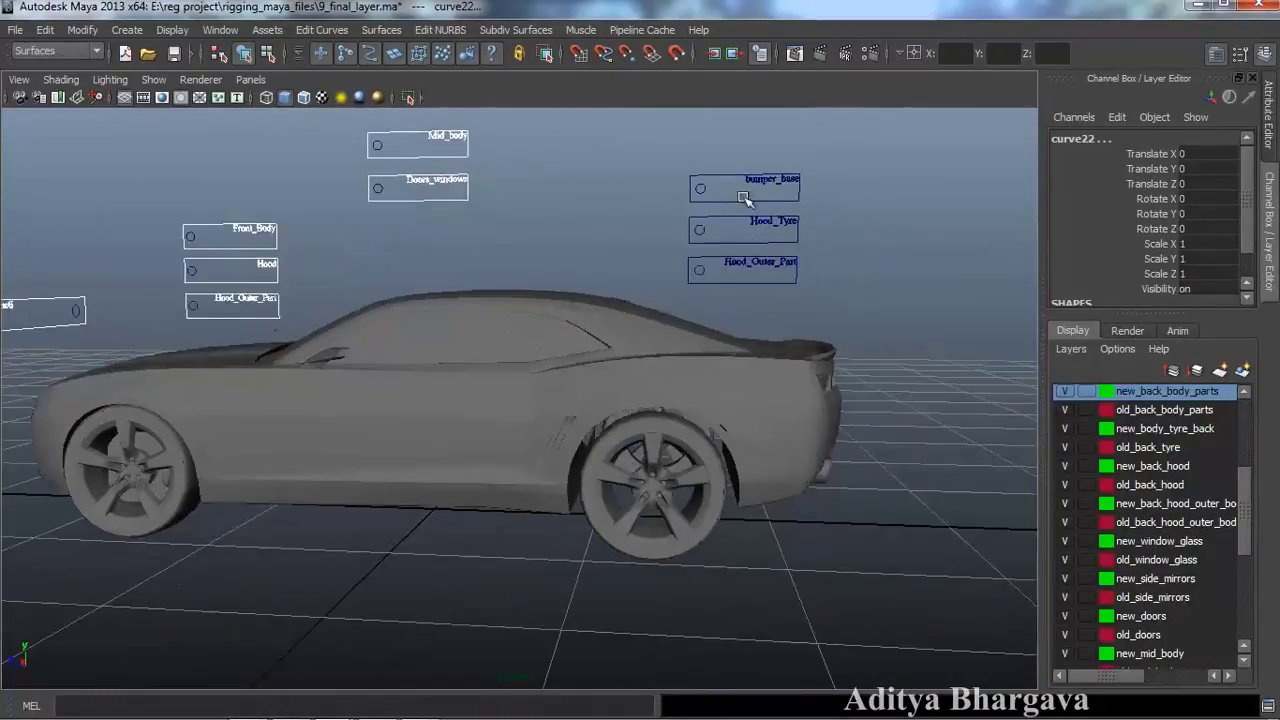
pyautogui.keyDown('shift'); pyautogui.moveTo(817, 299); pyautogui.dragTo(835, 300); pyautogui.keyUp('shift')
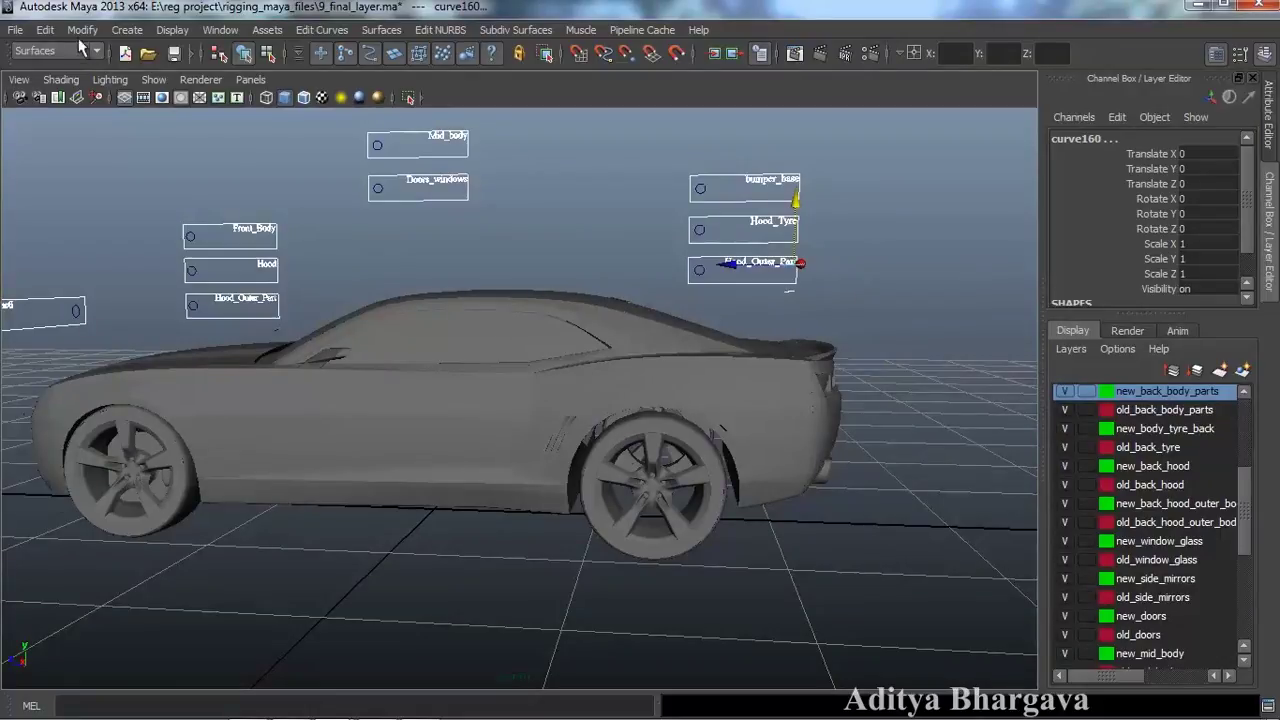
# Delete the construction history of the selected label and rectangle curves and freeze their transformations
pyautogui.click(45, 29)
pyautogui.moveTo(129, 230)
pyautogui.click(242, 230)
pyautogui.click(82, 29)
pyautogui.click(139, 92)
# Center the pivots of all selected label and rectangle curves
pyautogui.click(45, 30)
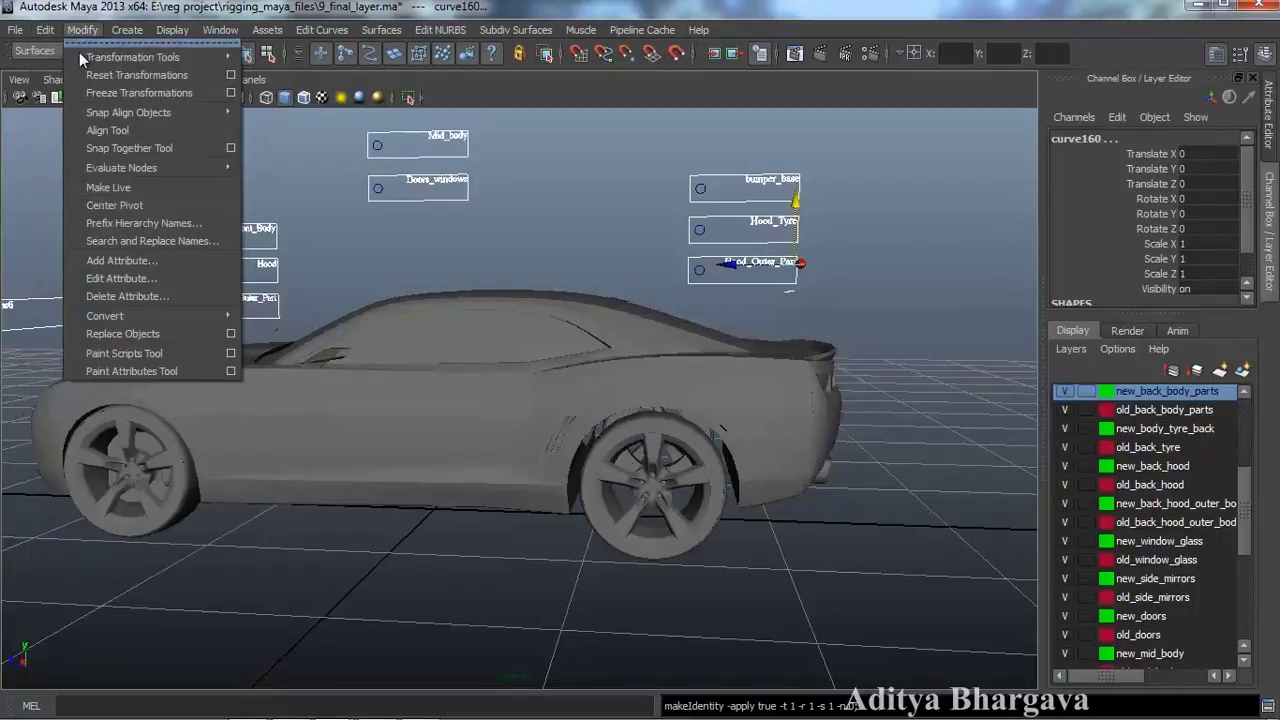
pyautogui.click(105, 203)
pyautogui.scroll(-5, 420, 255)
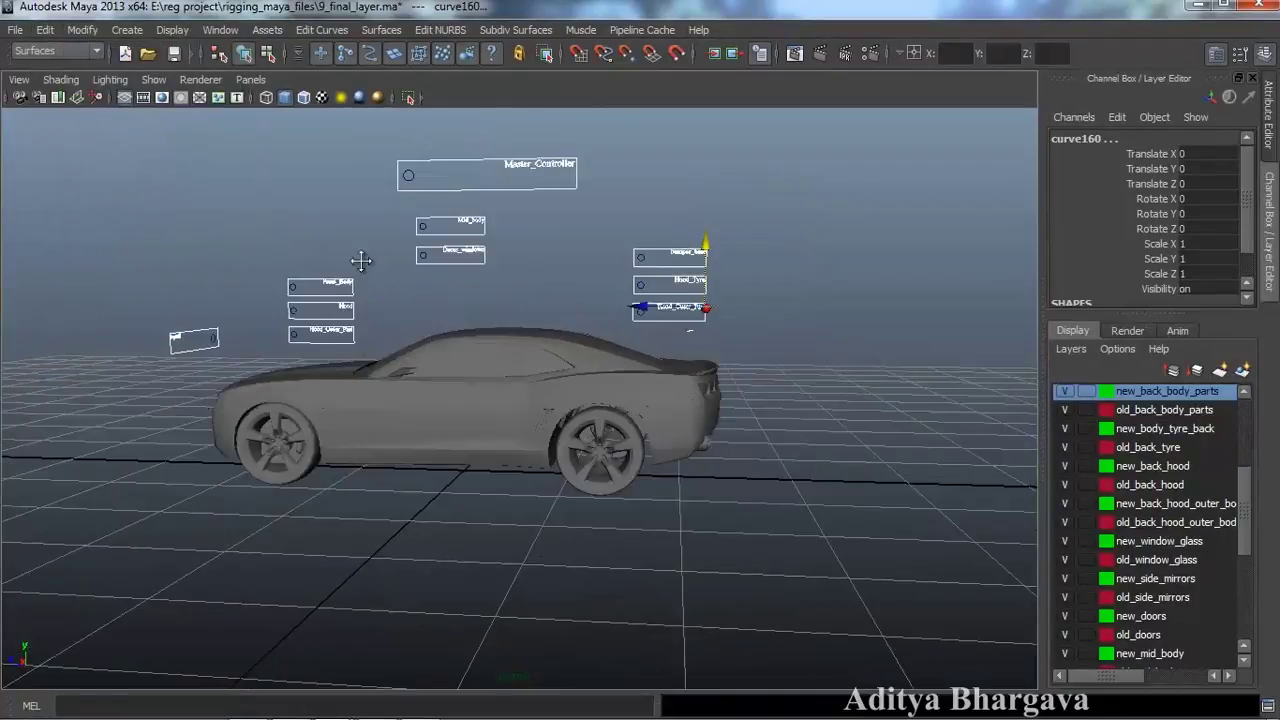
# Test the master slider by moving the circle in the Master_Controller rectangle to Translate Z -1.63
pyautogui.keyDown('alt'); pyautogui.moveTo(518, 252); pyautogui.dragTo(516, 313); pyautogui.keyUp('alt')
pyautogui.click(578, 313)
pyautogui.click(450, 197)
pyautogui.moveTo(400, 197); pyautogui.dragTo(612, 192)
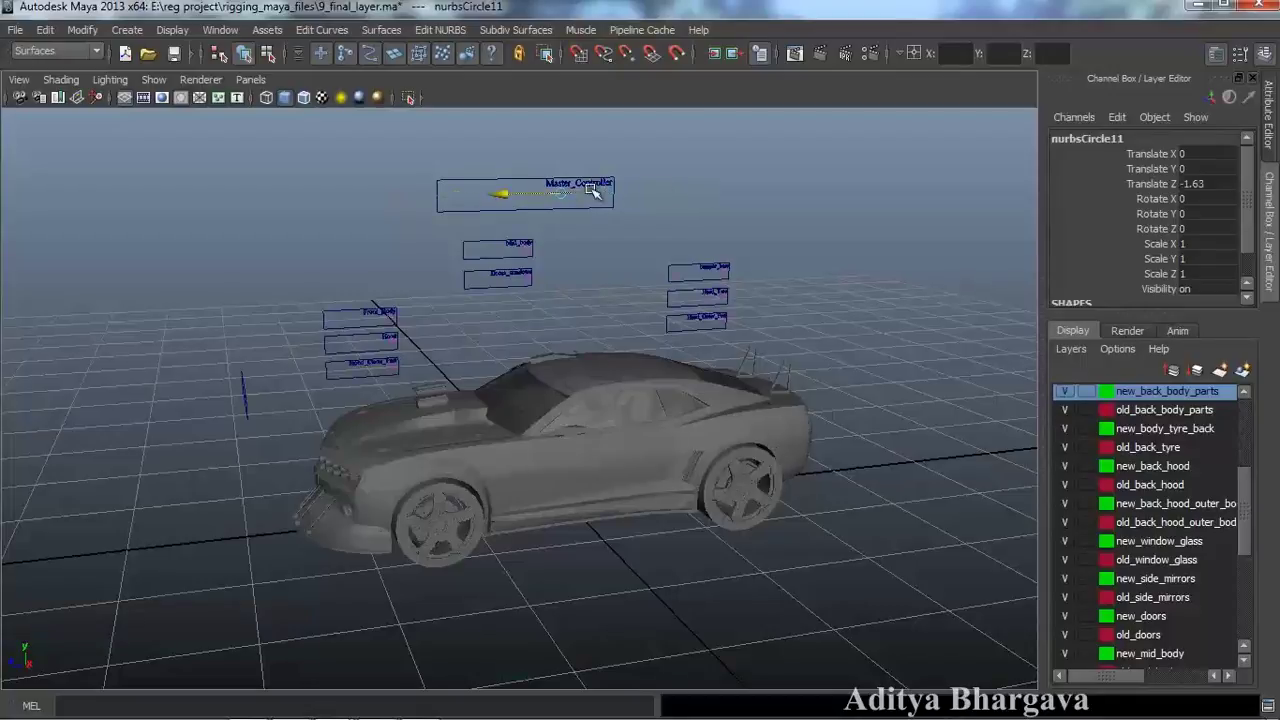
pyautogui.hotkey('ctrl', 'z')
pyautogui.hotkey('shift', 'z')
pyautogui.keyDown('alt'); pyautogui.moveTo(672, 325); pyautogui.dragTo(703, 317); pyautogui.keyUp('alt')
pyautogui.keyDown('alt'); pyautogui.moveTo(703, 317); pyautogui.dragTo(614, 326, button='right'); pyautogui.keyUp('alt')
pyautogui.keyDown('alt'); pyautogui.moveTo(614, 326); pyautogui.dragTo(600, 360, button='middle'); pyautogui.keyUp('alt')
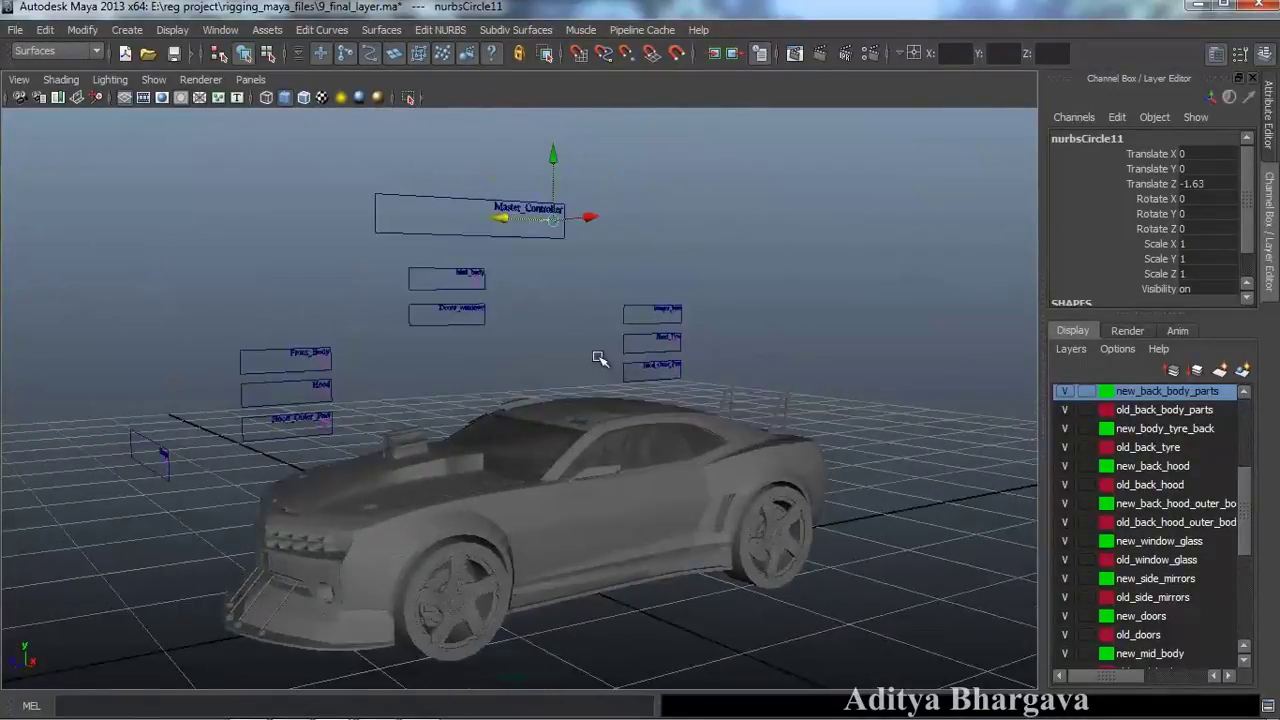
pyautogui.moveTo(507, 222); pyautogui.dragTo(548, 228)
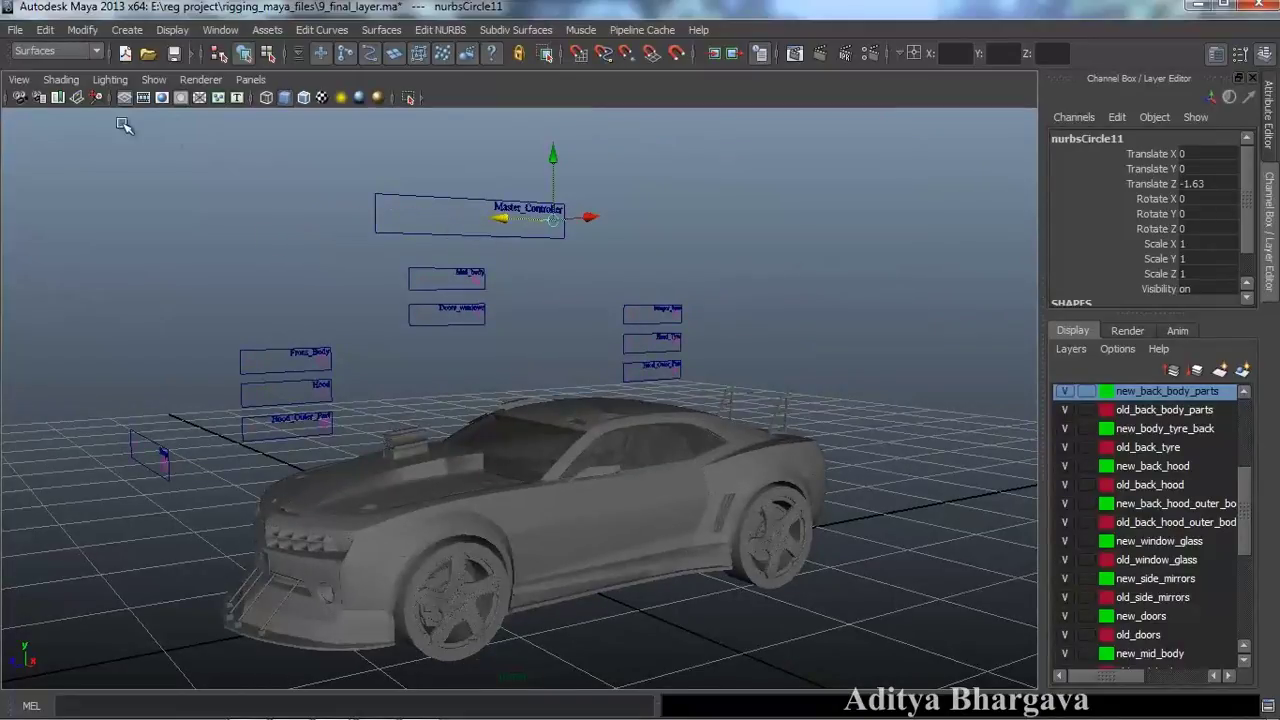
# Save the current scene
pyautogui.click(16, 30)
pyautogui.click(52, 95)
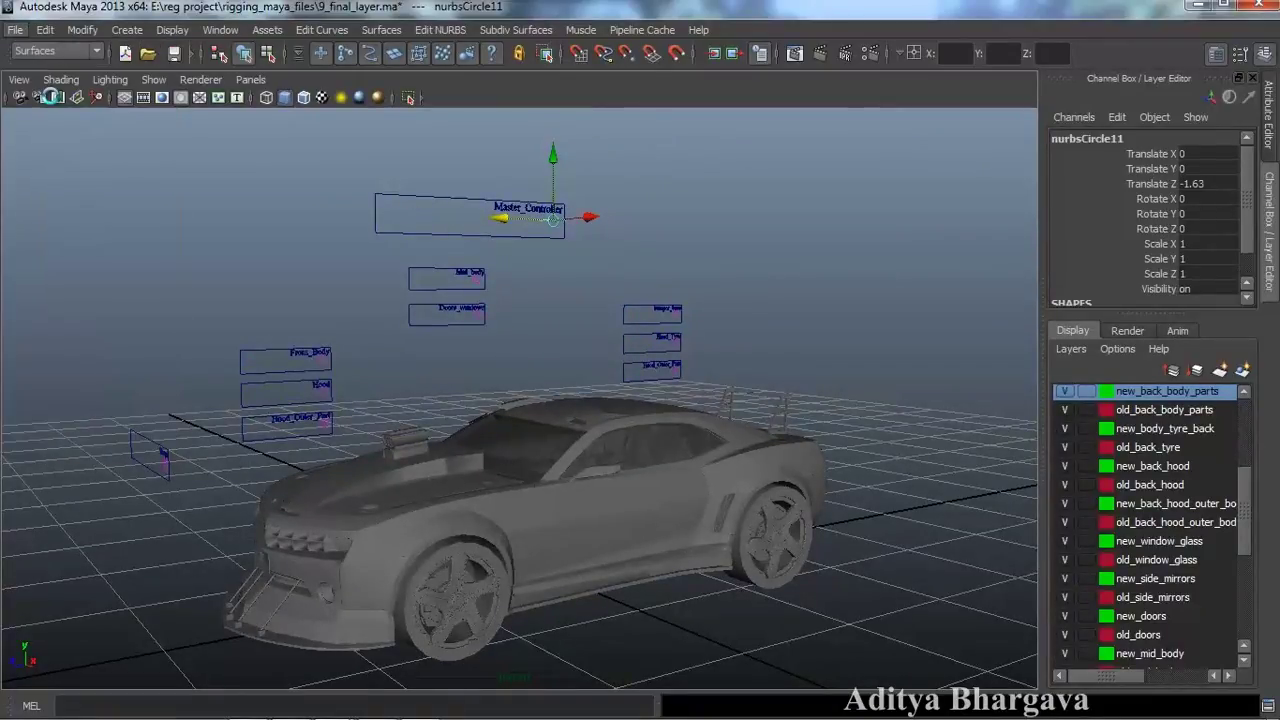